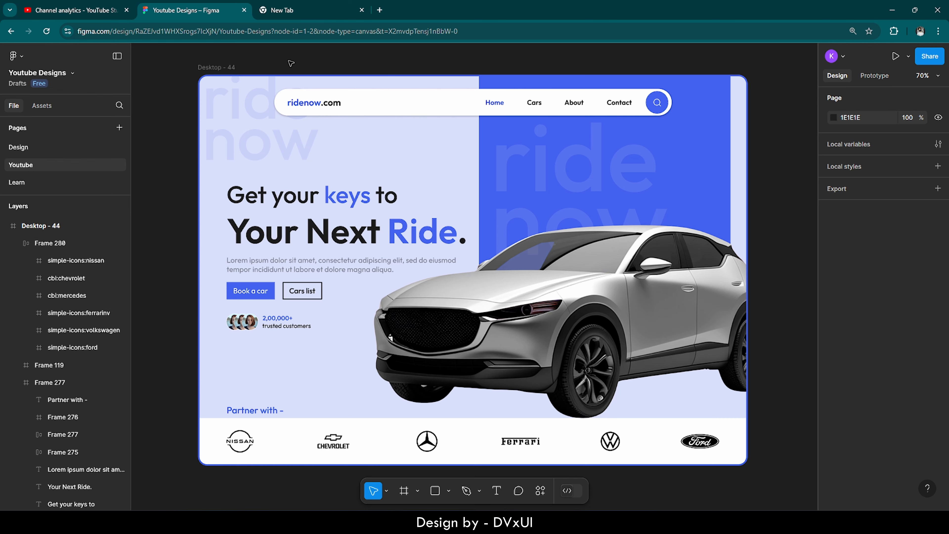
# Step: Cut the finished car rental design off the Youtube page's canvas
pyautogui.hotkey('ctrl', 'x')
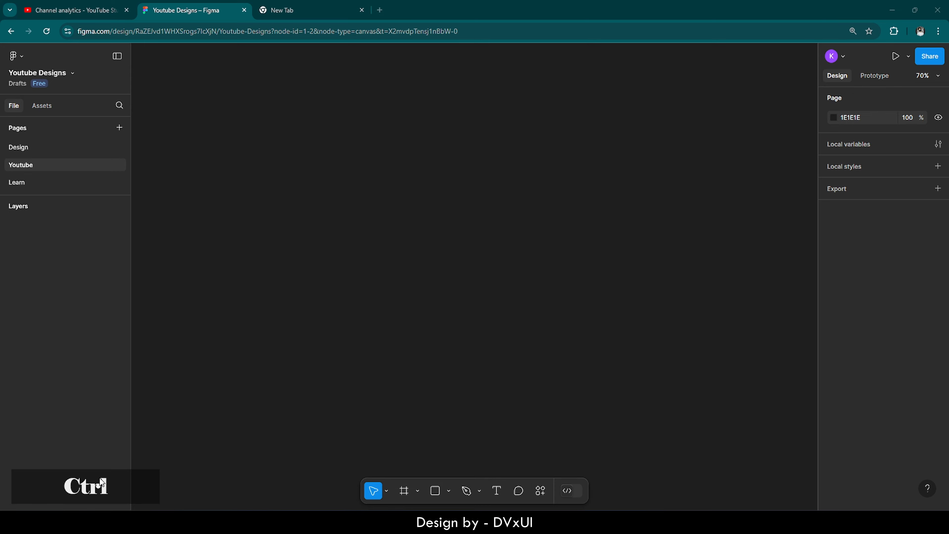
pyautogui.hotkey('ctrl', 'x')
pyautogui.click(435, 490)
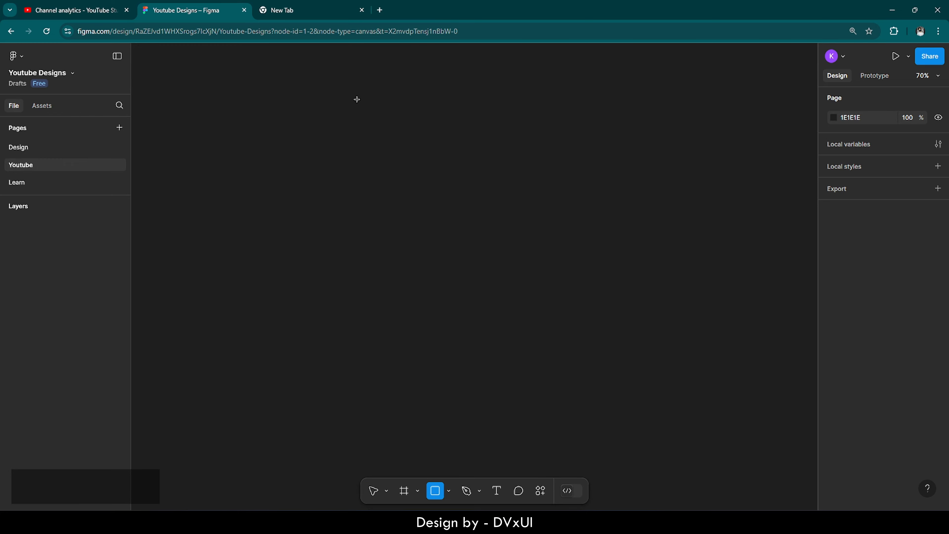
pyautogui.moveTo(333, 99); pyautogui.dragTo(426, 201)
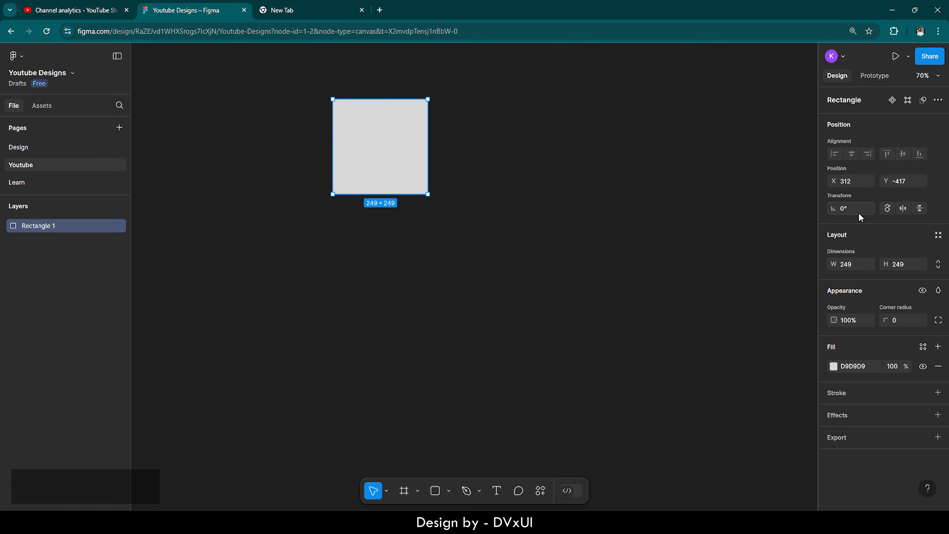
pyautogui.press('Delete')
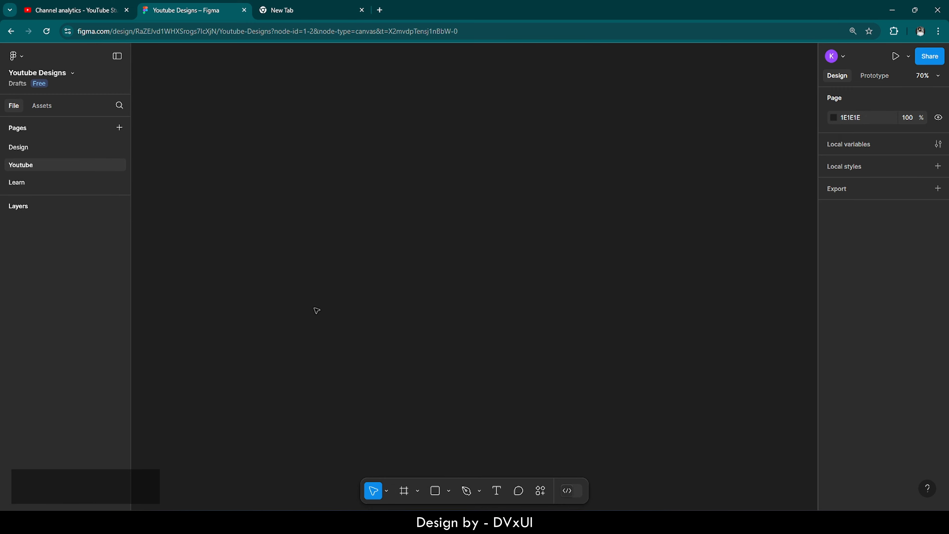
# Step: Add a new frame using the 1440 × 1024 Desktop preset and select it
pyautogui.click(404, 490)
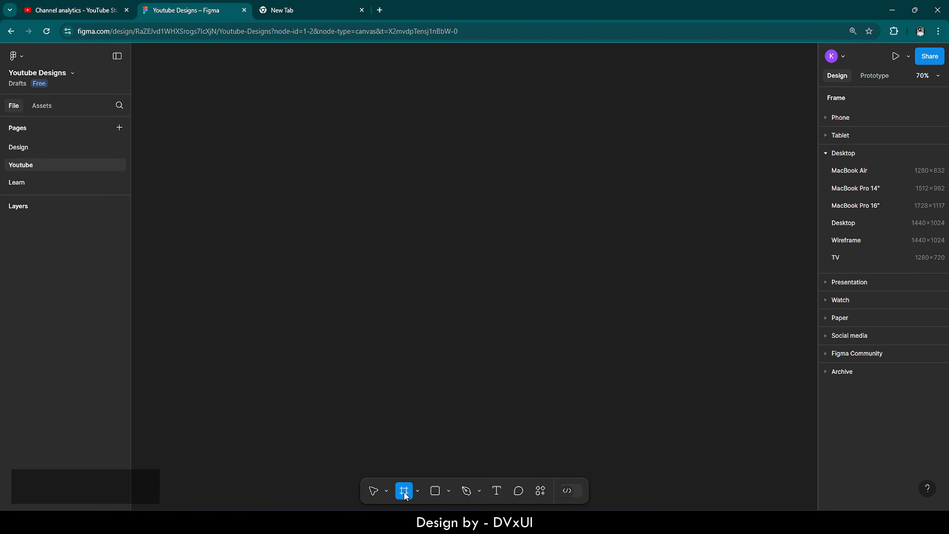
pyautogui.click(845, 223)
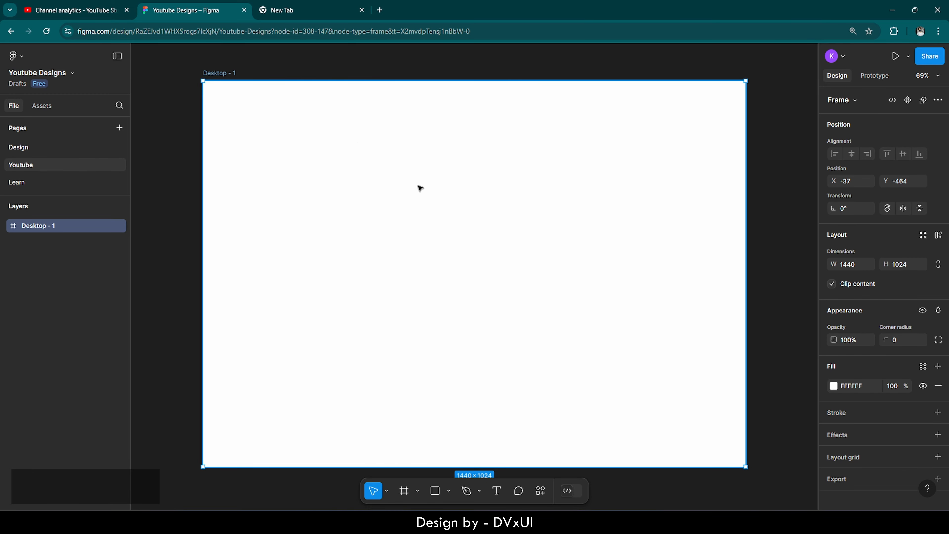
pyautogui.click(422, 76)
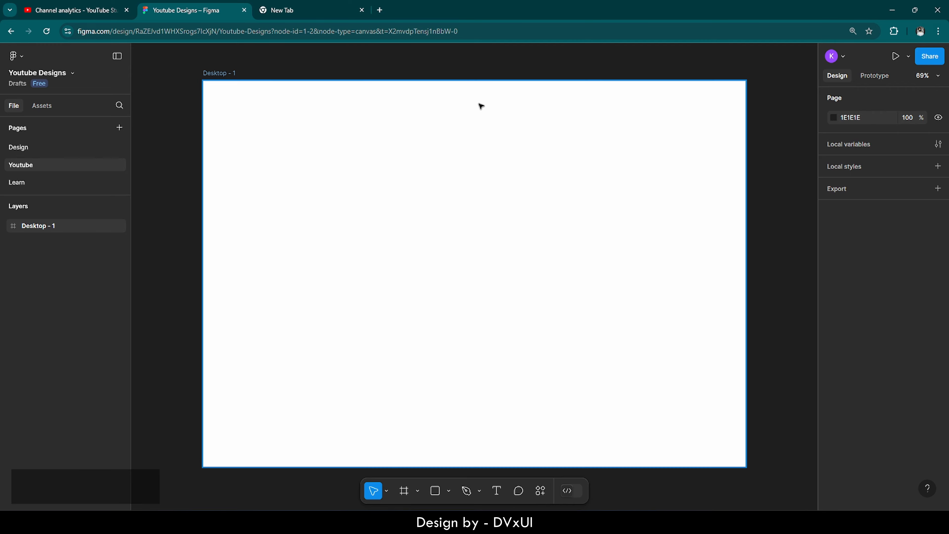
pyautogui.click(506, 151)
pyautogui.click(496, 68)
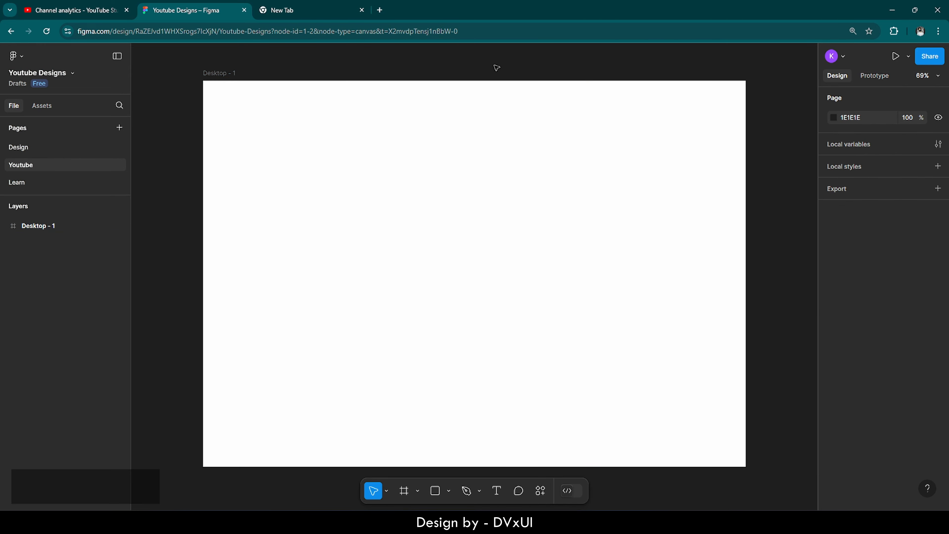
pyautogui.click(646, 187)
pyautogui.scroll(-8, 646, 187)
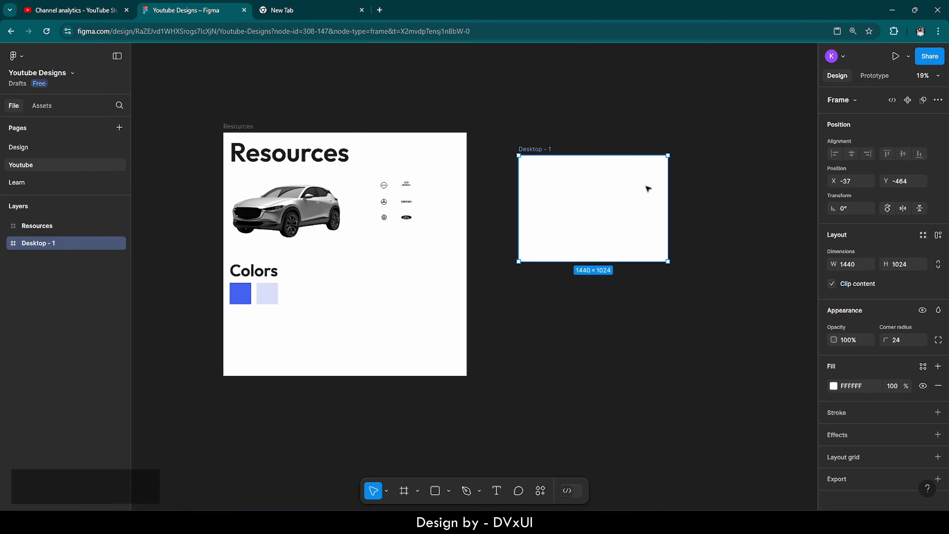
# Step: Switch to the empty browser tab and open the Freepik website
pyautogui.click(303, 7)
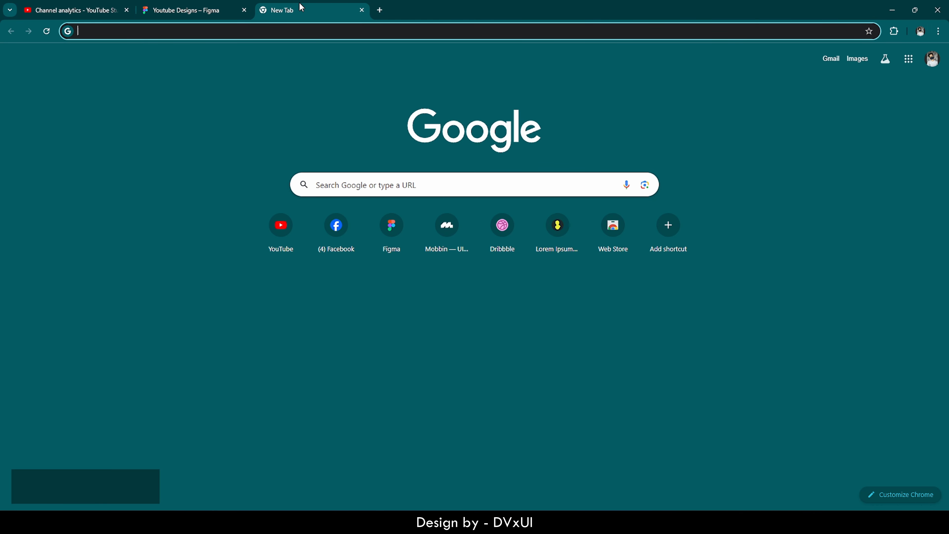
pyautogui.write('free')
pyautogui.press('Return')
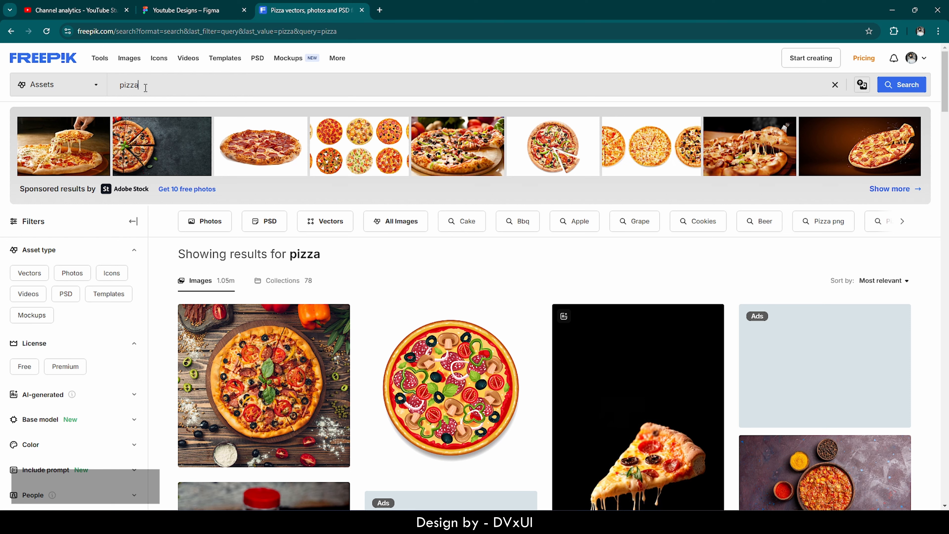
# Step: Replace the pizza search text with "cars", run the search and close the advertising pop-up window
pyautogui.press('BackSpace')
pyautogui.press('BackSpace')
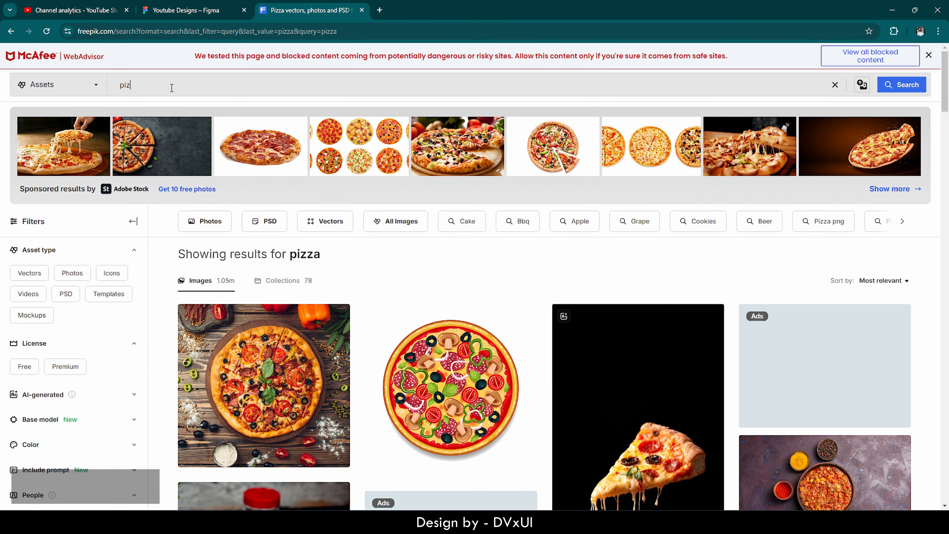
pyautogui.press('BackSpace')
pyautogui.press('BackSpace')
pyautogui.press('BackSpace')
pyautogui.write('cars')
pyautogui.press('Return')
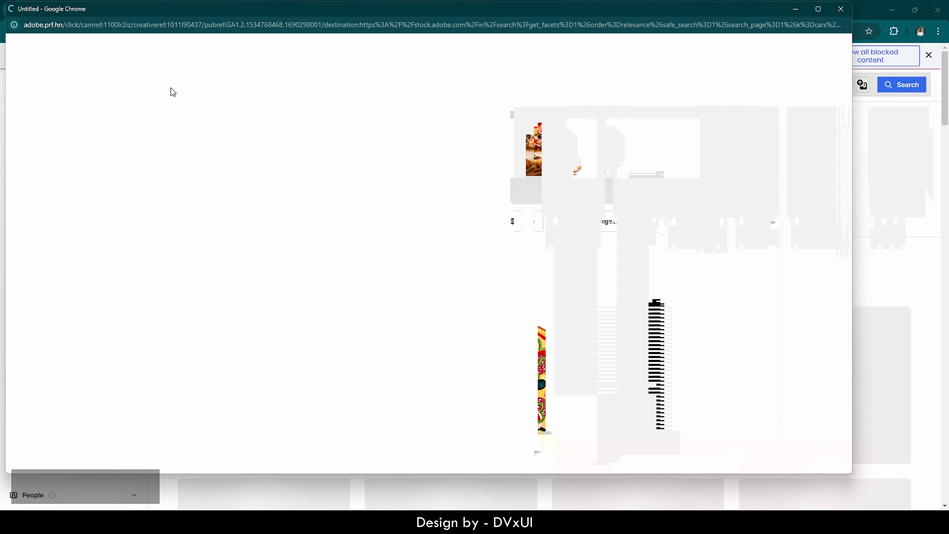
pyautogui.click(843, 9)
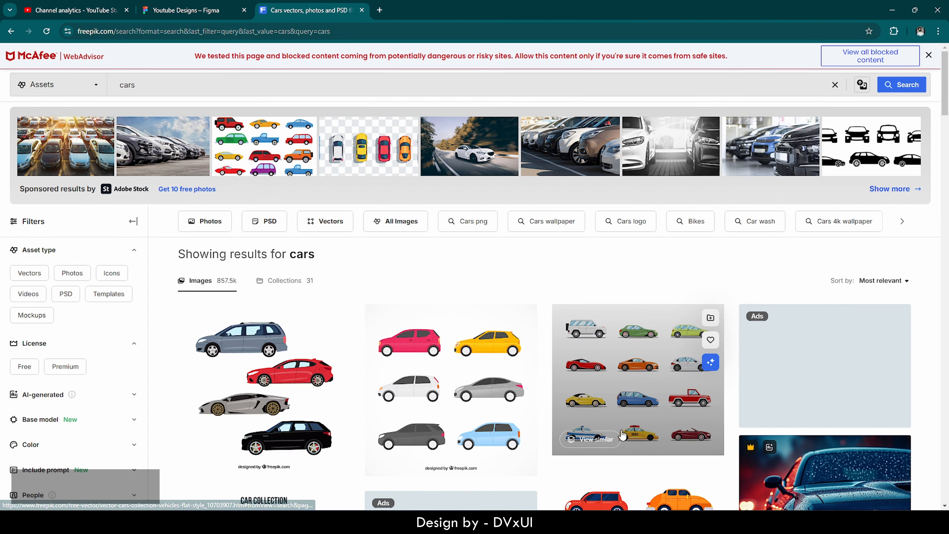
# Step: Look through the first page of car images, briefly viewing the black and silver sports car image
pyautogui.scroll(-10, 622, 434)
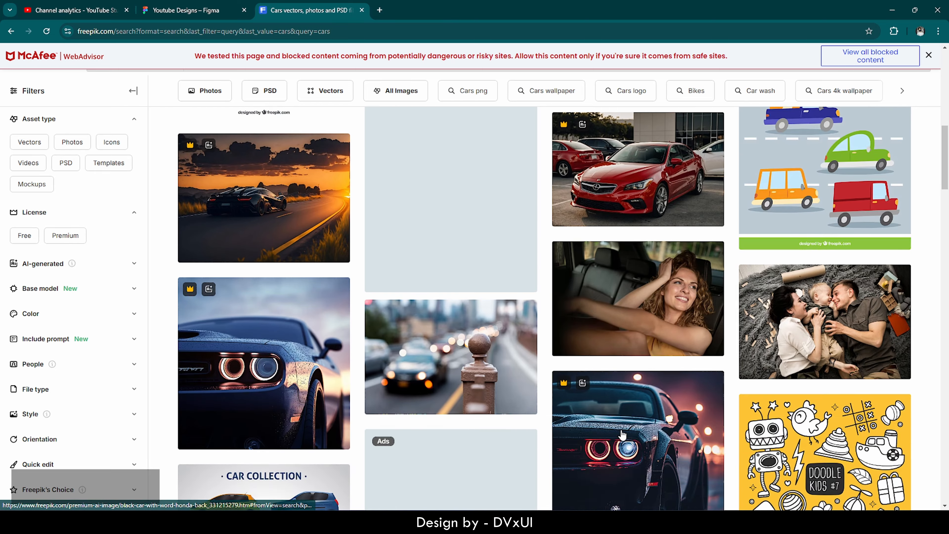
pyautogui.scroll(-11, 622, 434)
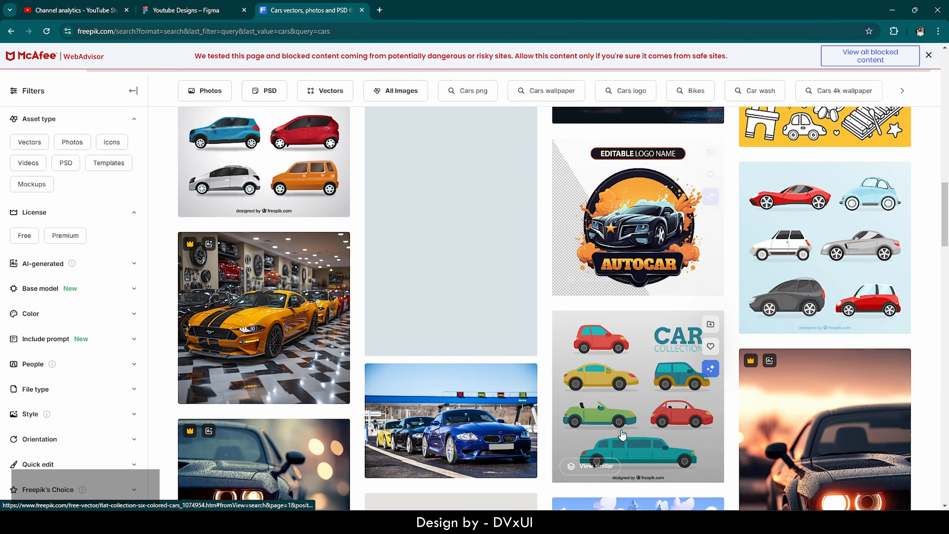
pyautogui.scroll(-10, 622, 434)
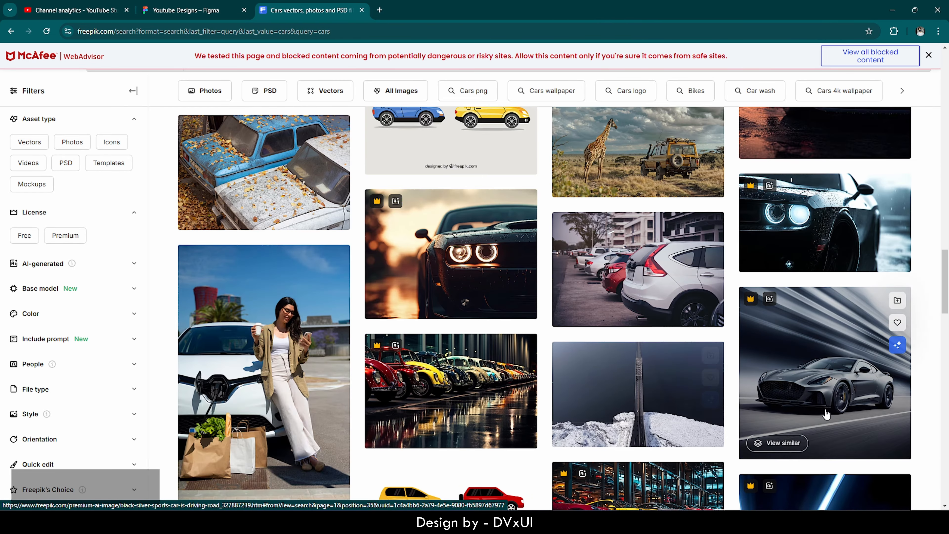
pyautogui.click(822, 386)
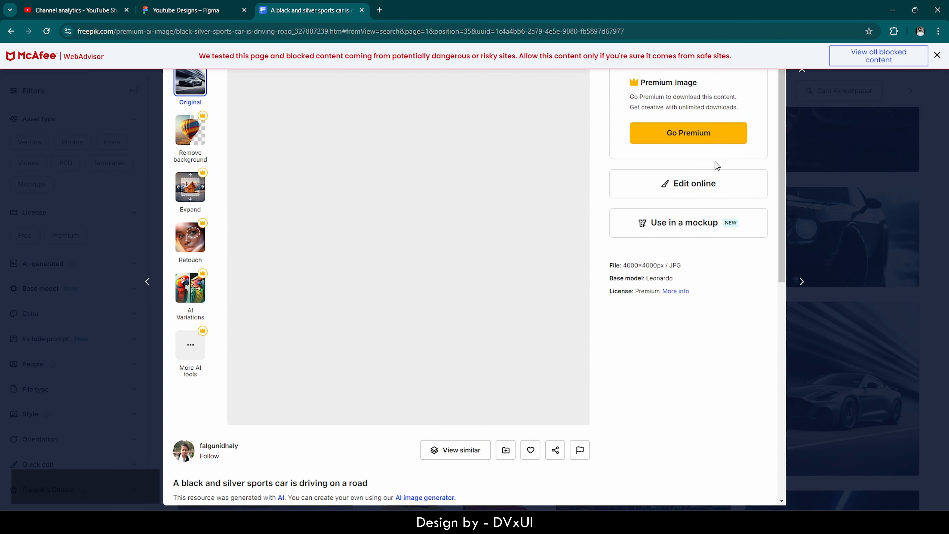
pyautogui.click(937, 56)
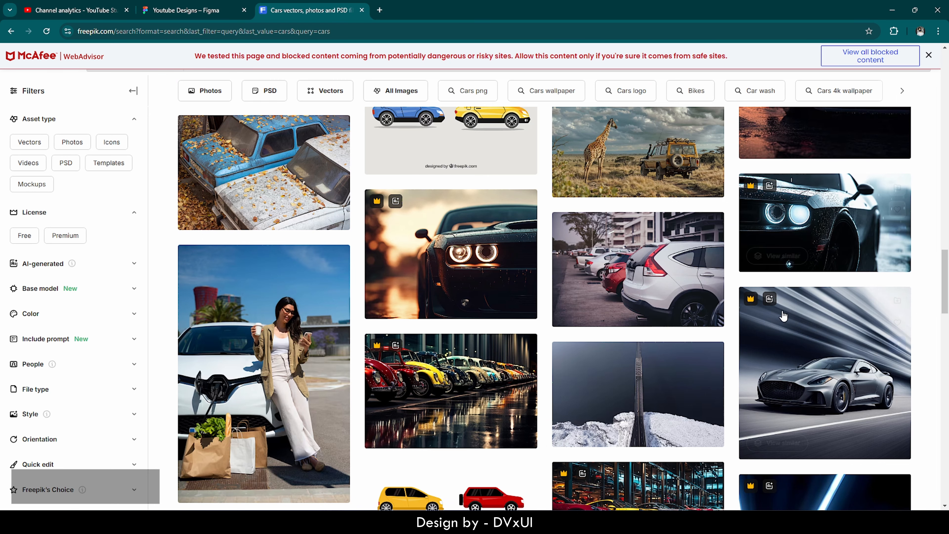
pyautogui.scroll(-10, 762, 349)
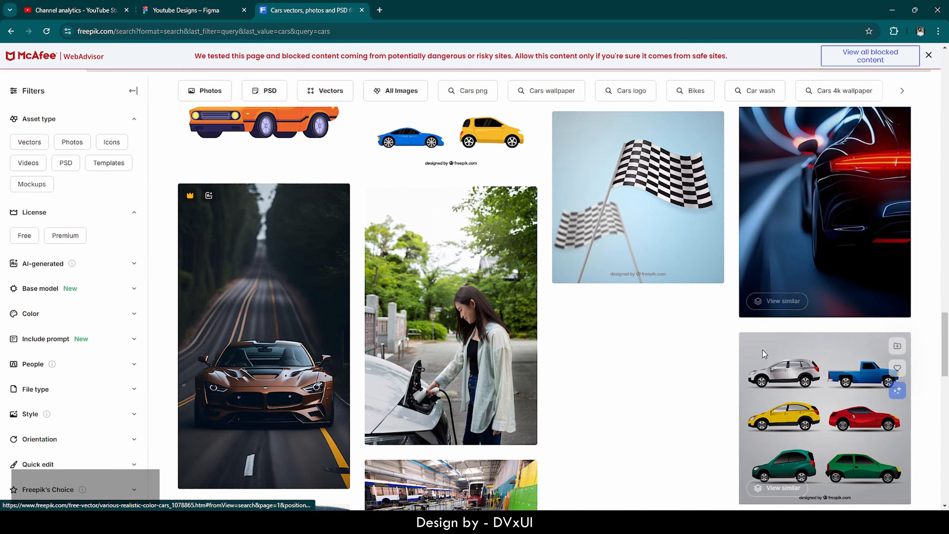
pyautogui.scroll(-7, 762, 350)
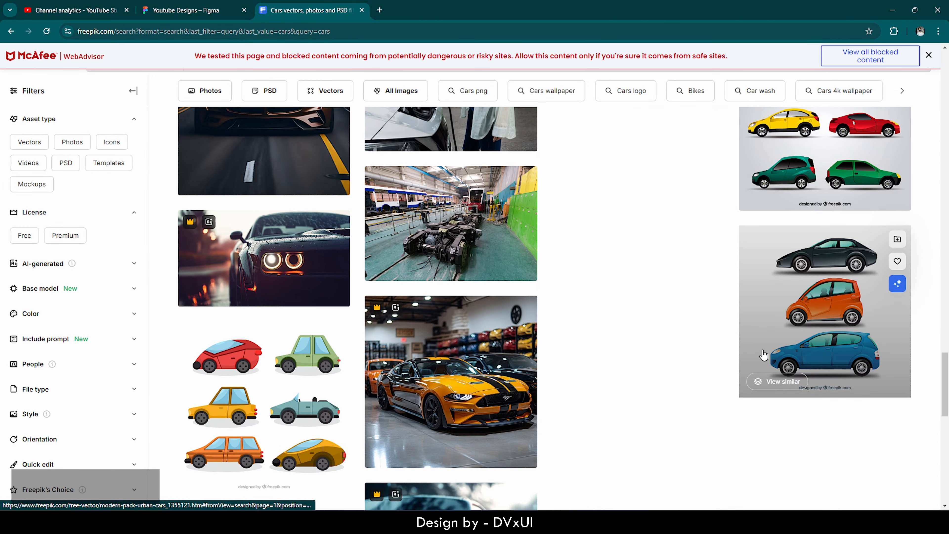
pyautogui.scroll(-5, 764, 354)
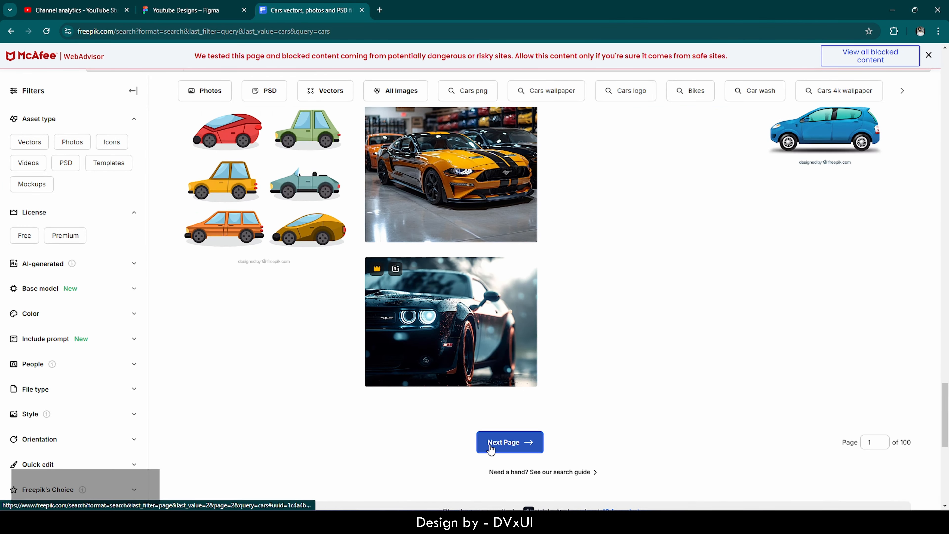
# Step: Open the multicoloured racing car image on the second results page and remove its background
pyautogui.click(491, 444)
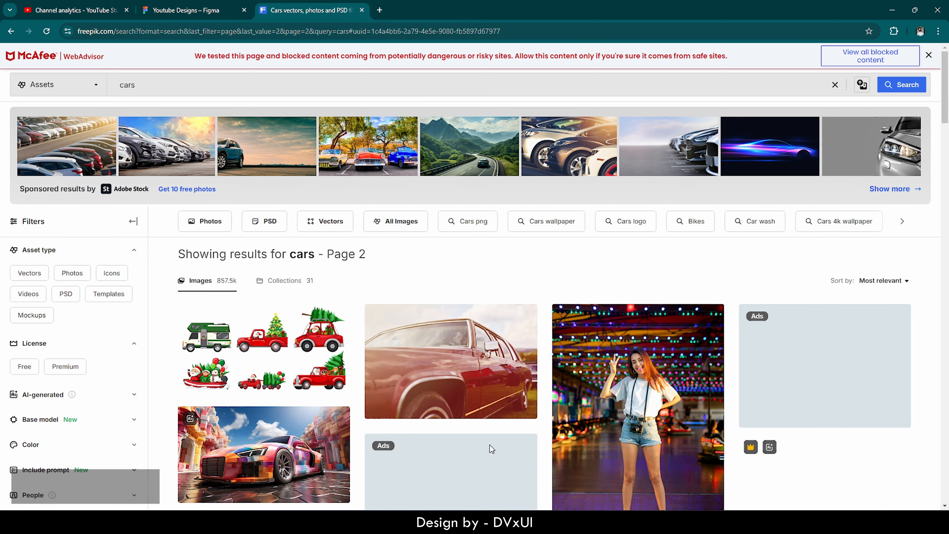
pyautogui.scroll(-3, 491, 449)
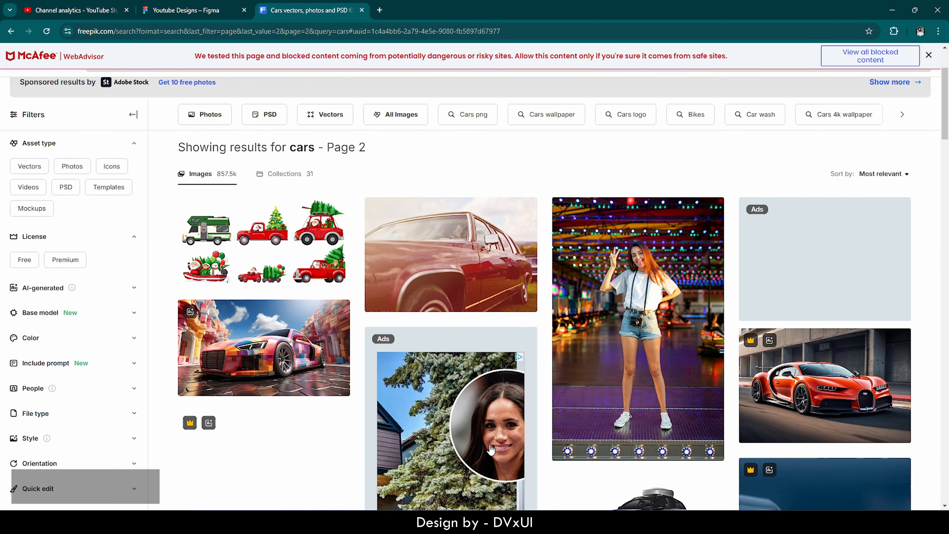
pyautogui.scroll(-5, 491, 448)
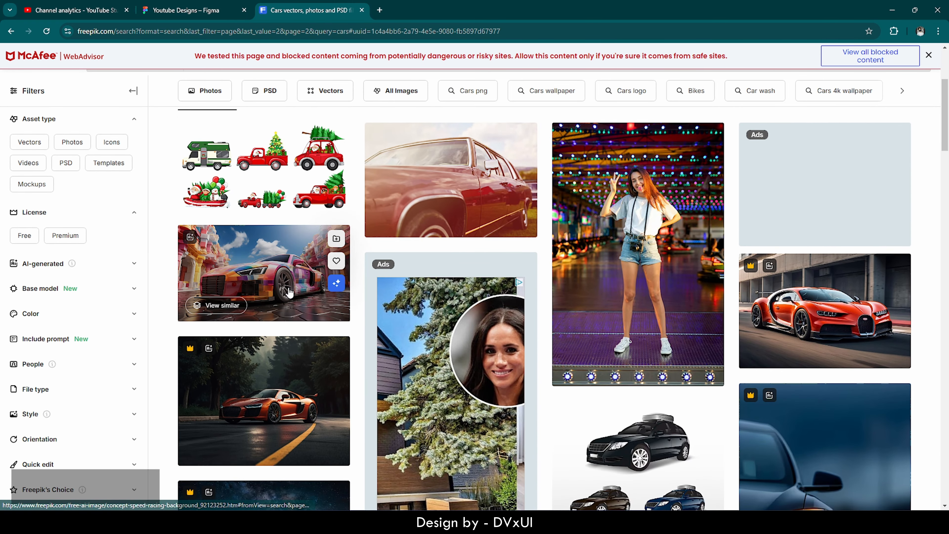
pyautogui.click(288, 290)
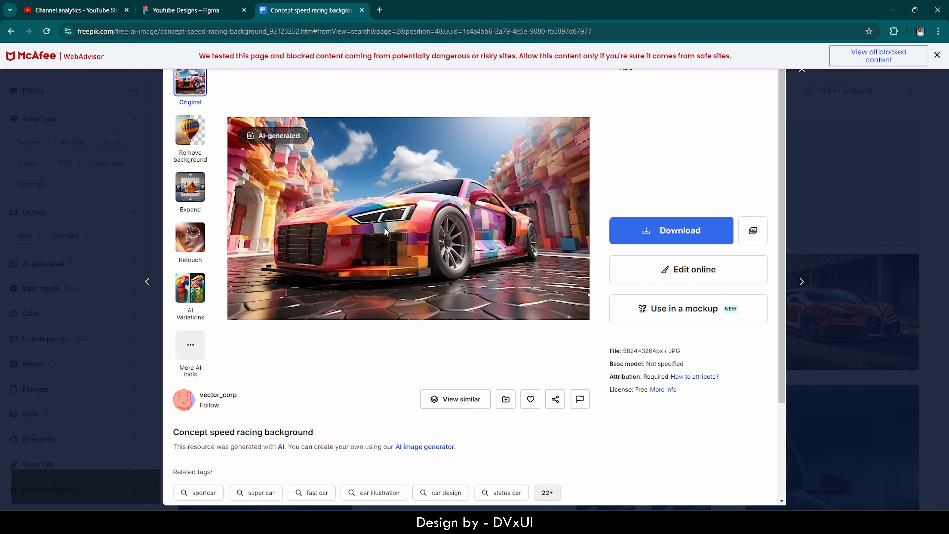
pyautogui.click(189, 141)
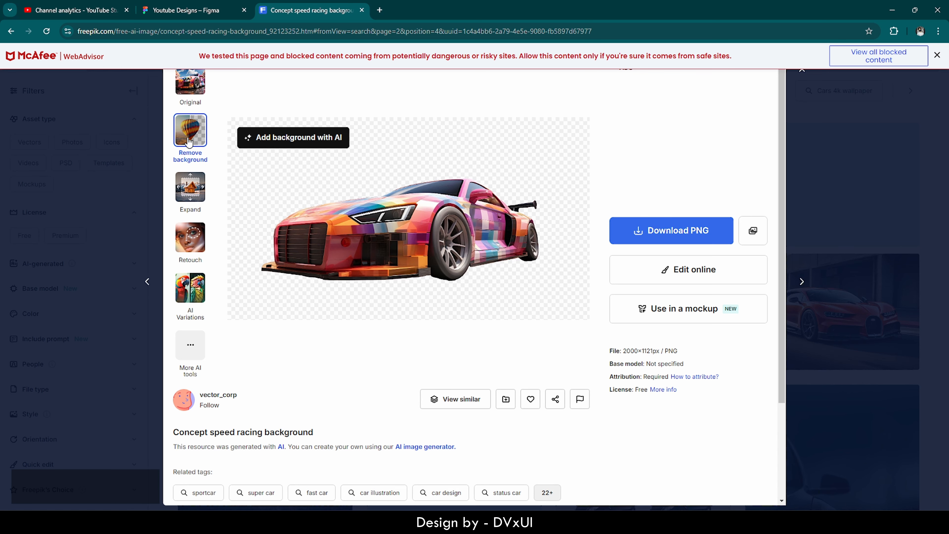
# Step: Switch back to the Youtube Designs file in Figma and zoom in on the Desktop - 1 frame
pyautogui.click(184, 9)
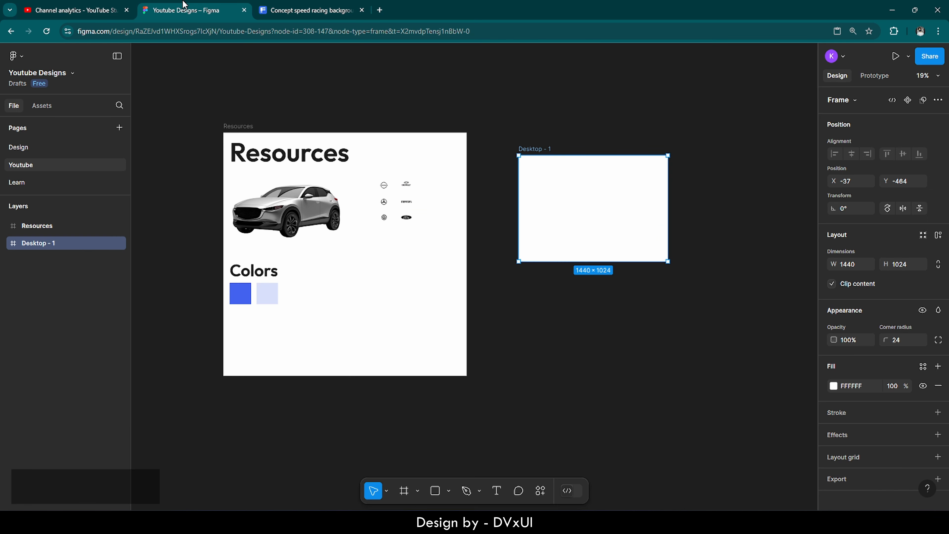
pyautogui.hotkey('shift', '2')
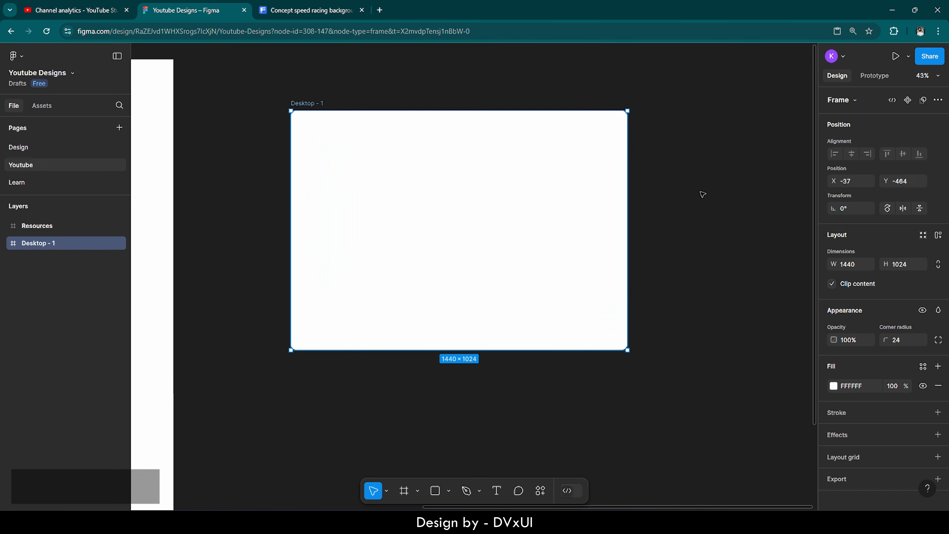
pyautogui.doubleClick(10, 246)
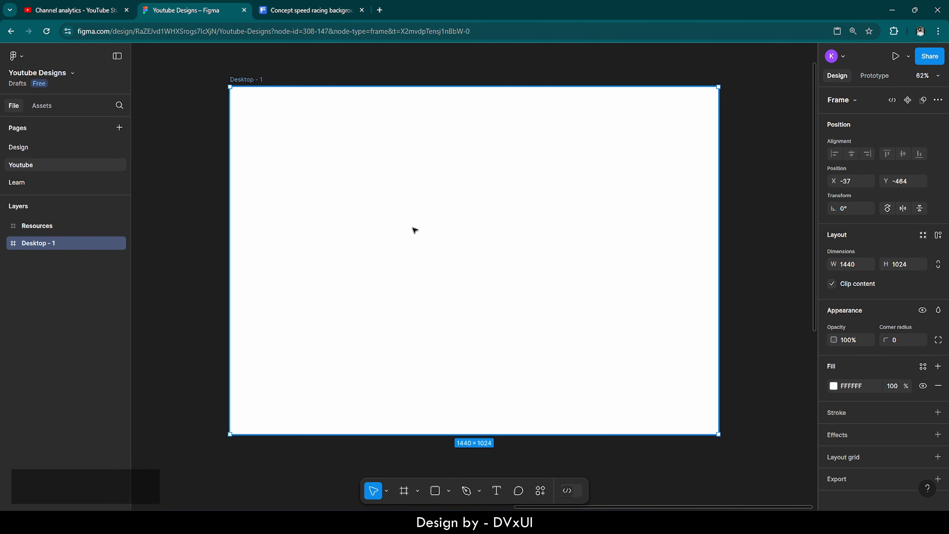
pyautogui.scroll(-1, 516, 184)
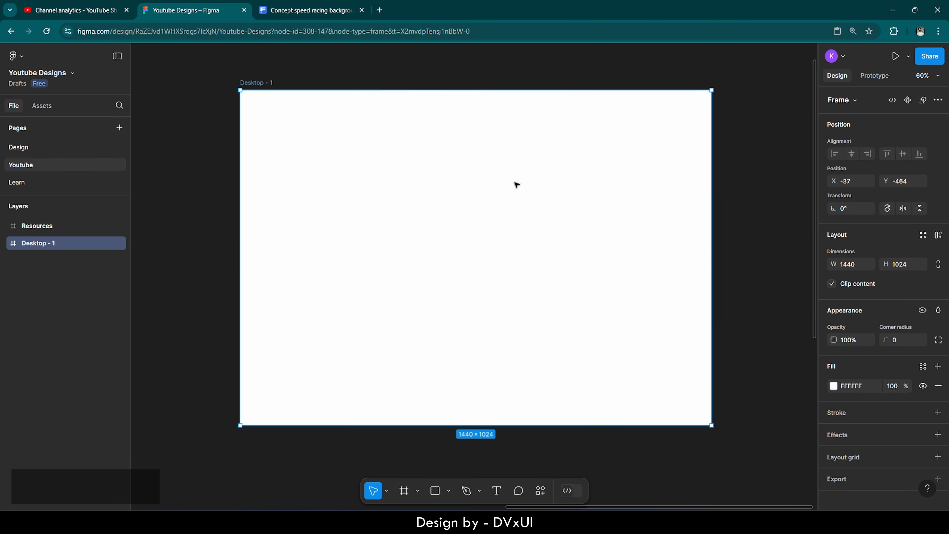
pyautogui.scroll(4, 516, 184)
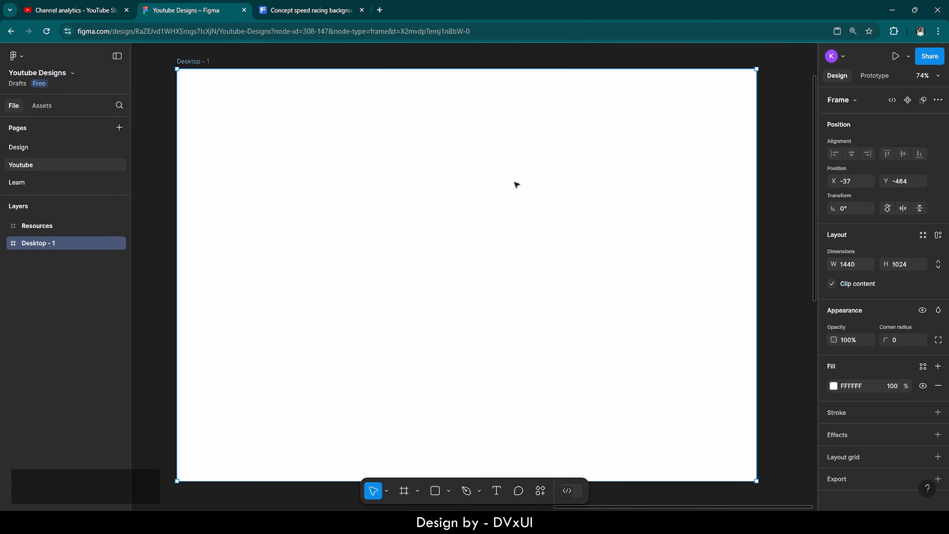
# Step: Set the corner radius of the Desktop - 1 frame to 24
pyautogui.click(788, 137)
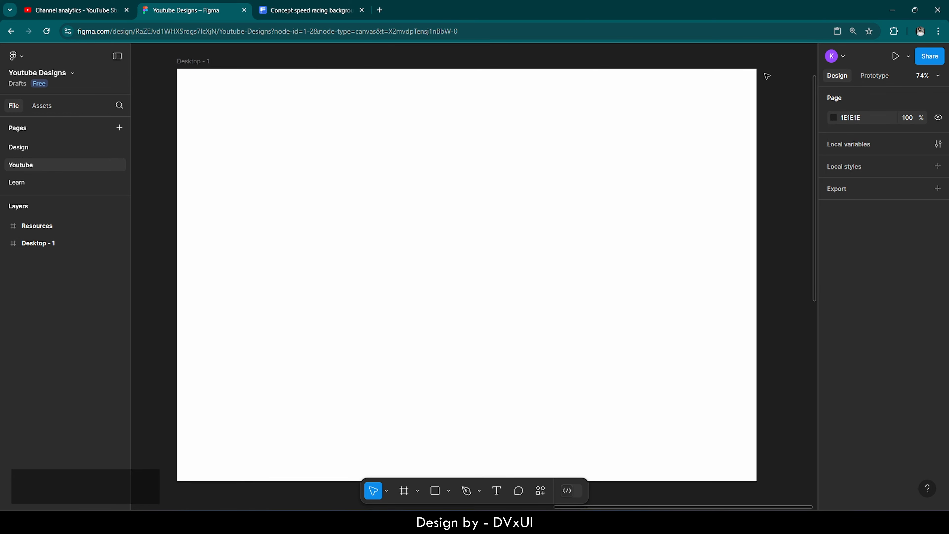
pyautogui.click(587, 120)
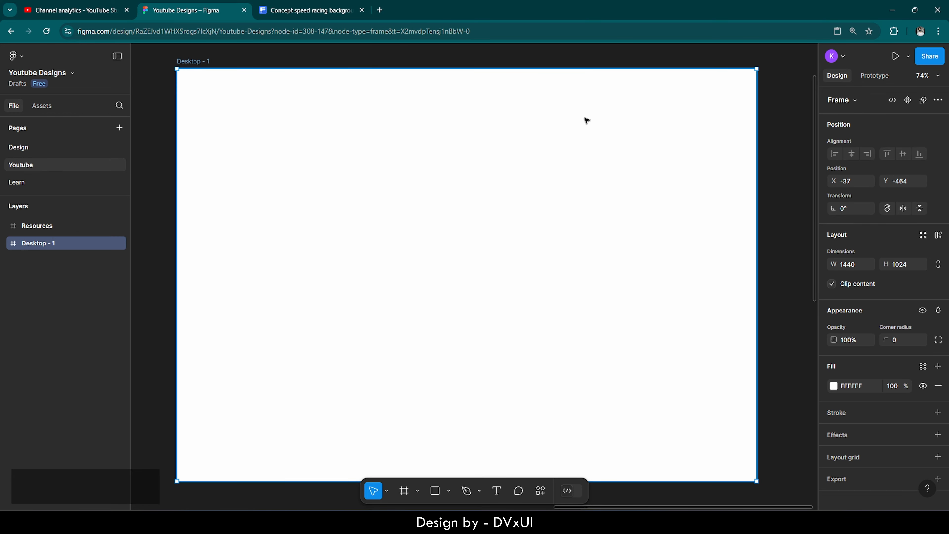
pyautogui.click(896, 344)
pyautogui.press('BackSpace')
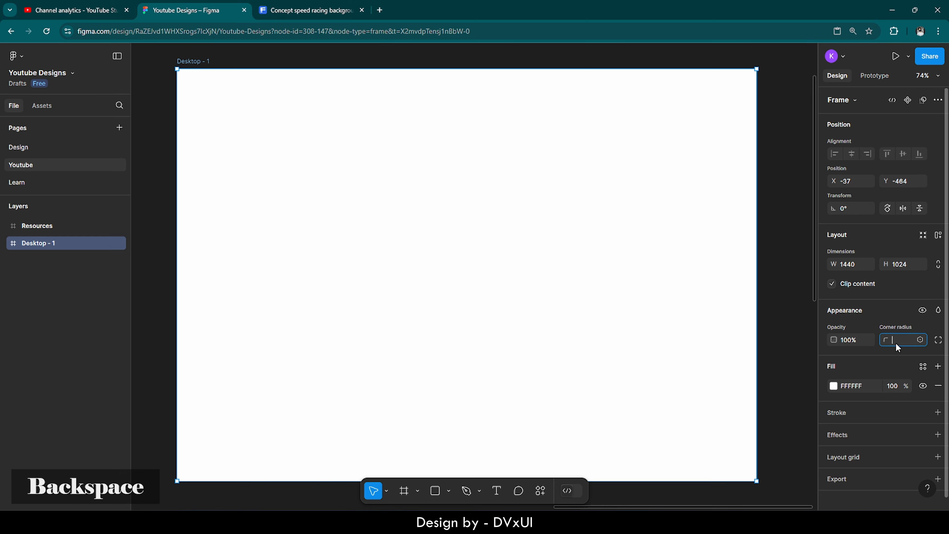
pyautogui.write('24')
pyautogui.press('Return')
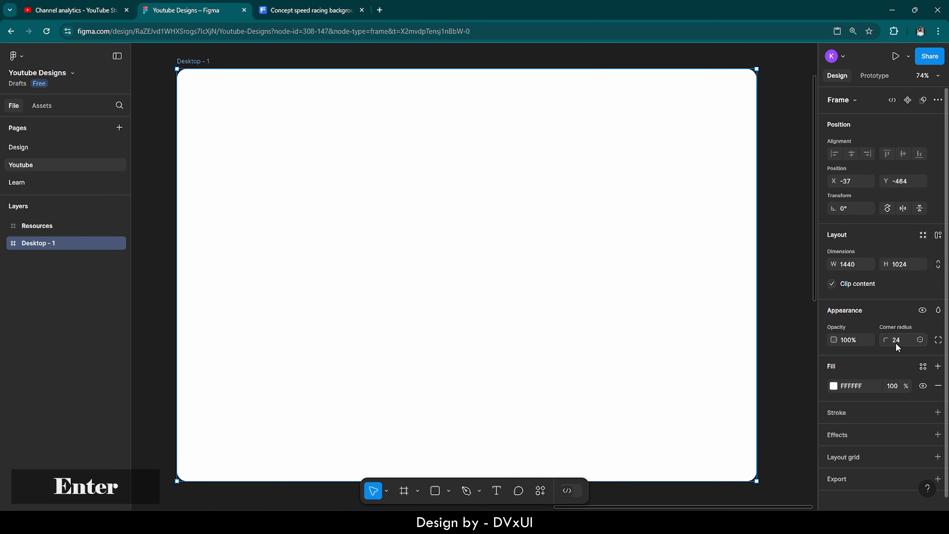
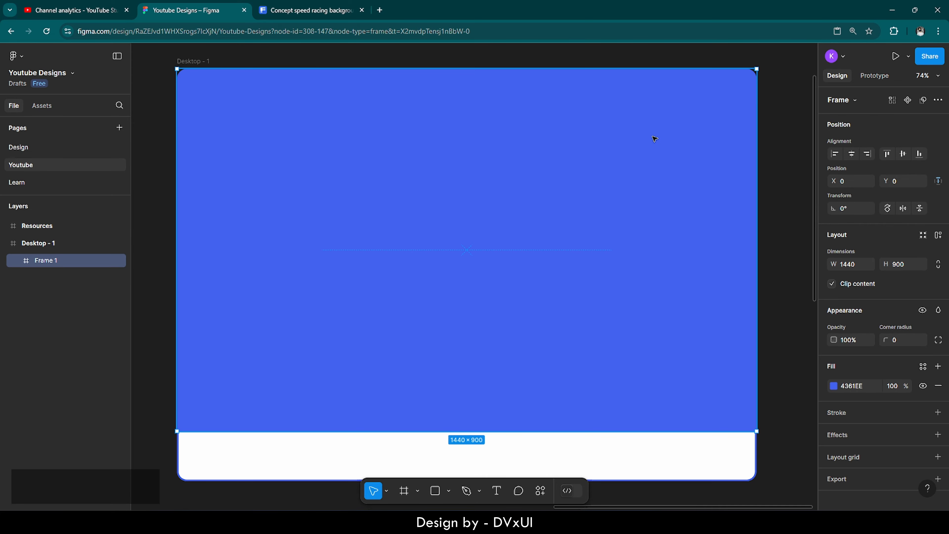
# Step: Change the fill of the 1440 × 900 frame inside Desktop - 1 to the page's light blue color D9DFFB
pyautogui.click(834, 386)
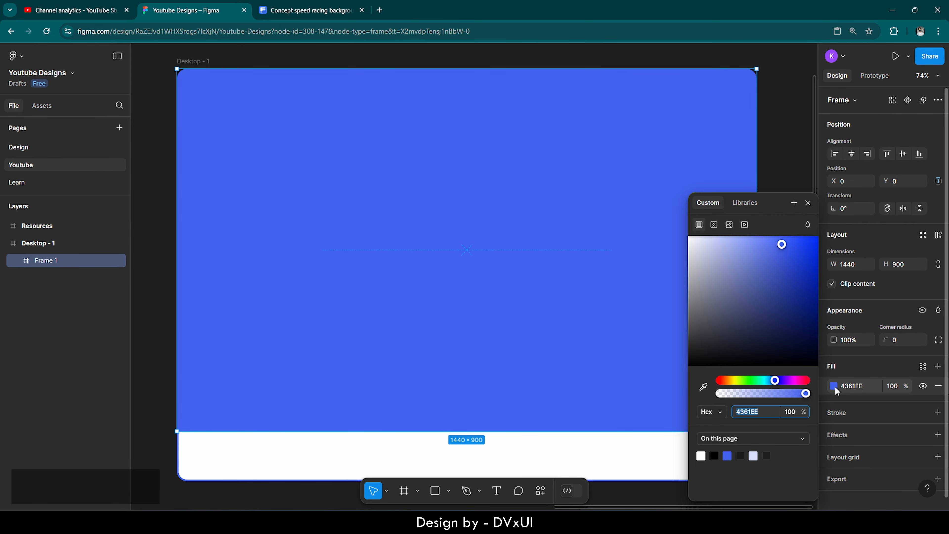
pyautogui.click(754, 455)
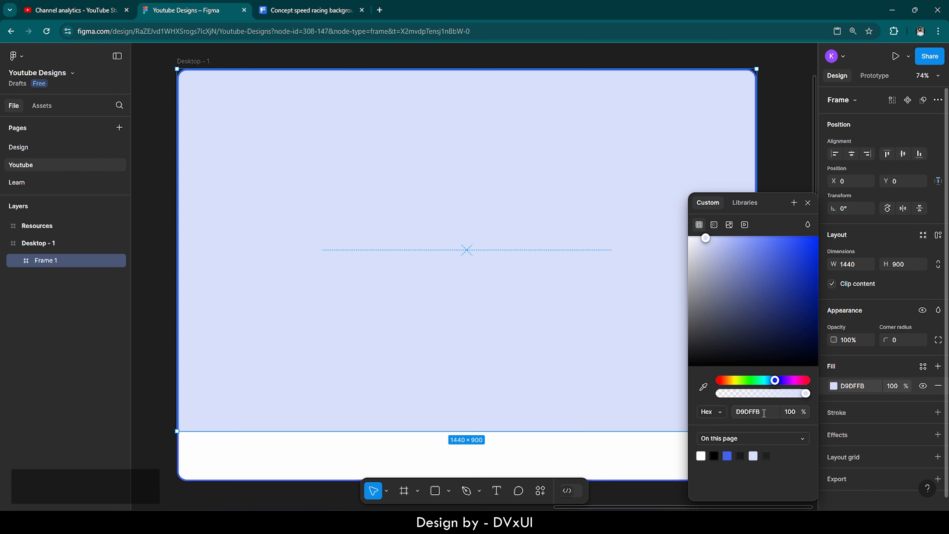
pyautogui.click(783, 169)
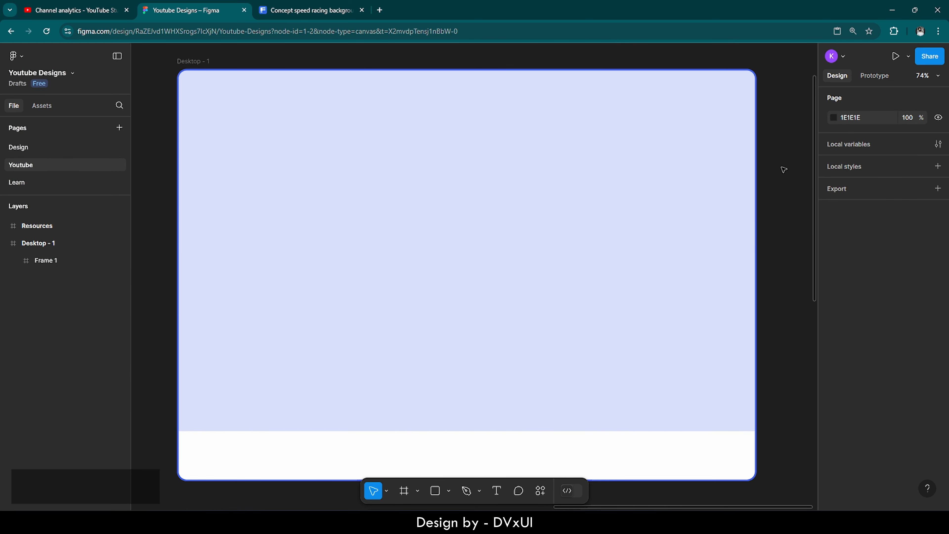
# Step: Copy the silver car image from the Resources frame and paste it into the Desktop - 1 frame
pyautogui.hotkey('shift', '1')
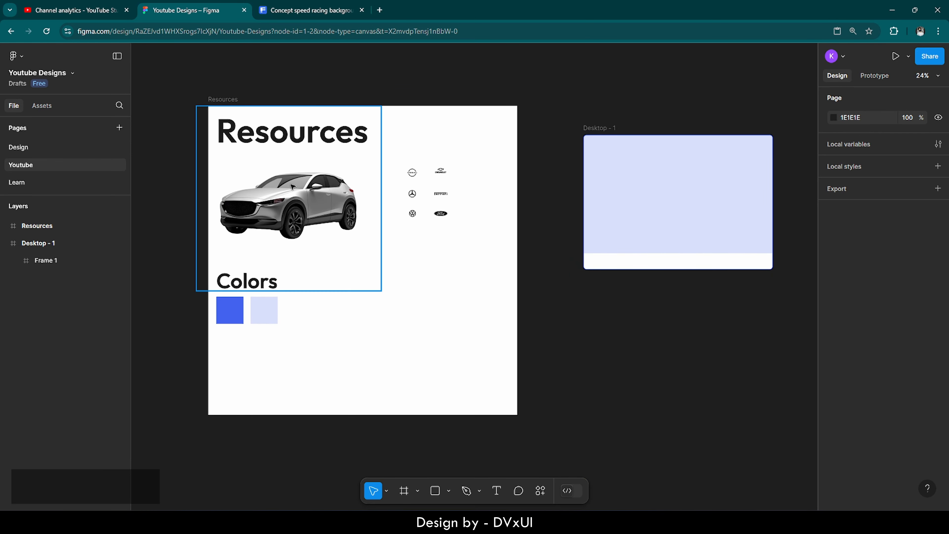
pyautogui.click(292, 186)
pyautogui.hotkey('ctrl', 'c')
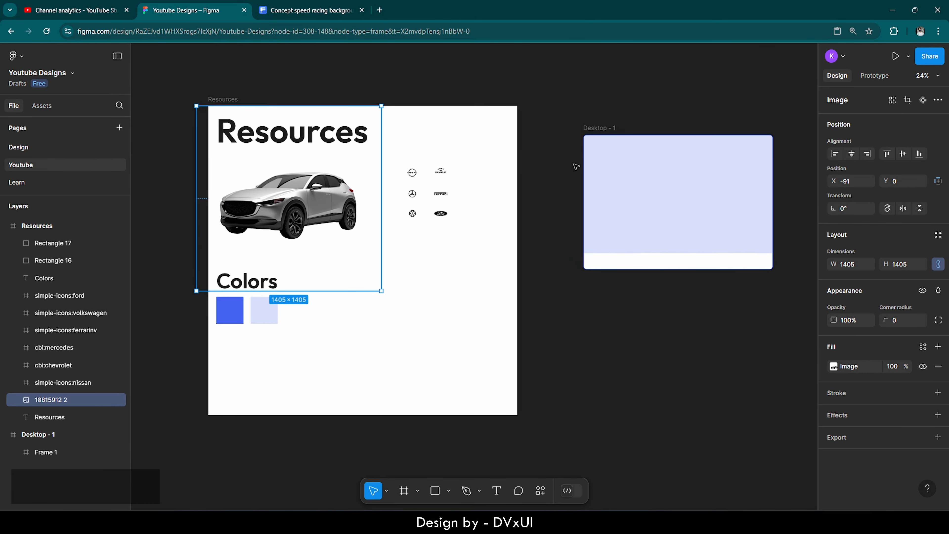
pyautogui.click(595, 129)
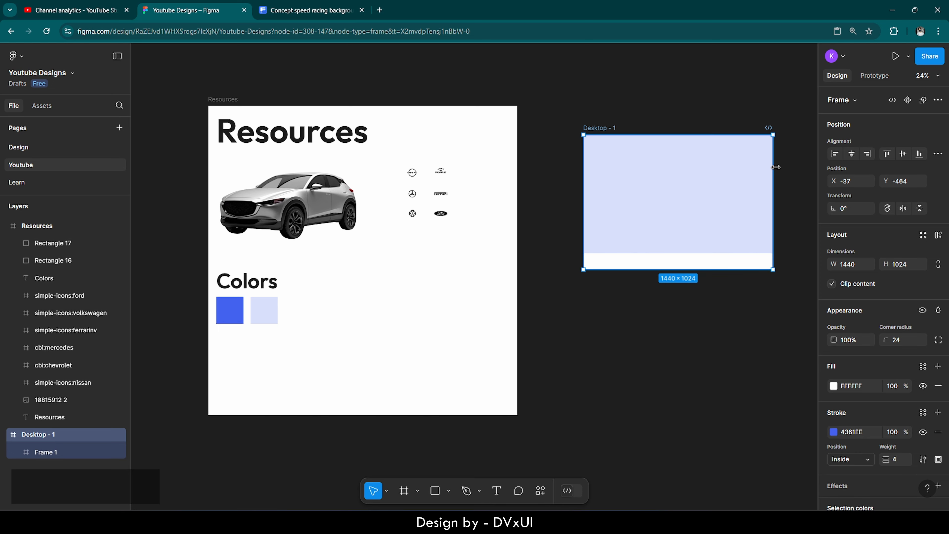
pyautogui.hotkey('shift', '2')
pyautogui.scroll(3, 808, 168)
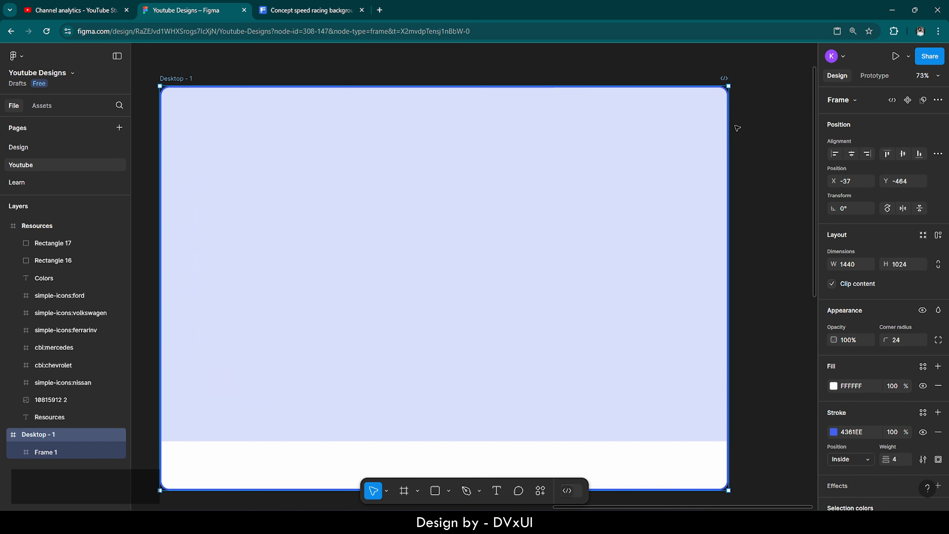
pyautogui.hotkey('ctrl', 'v')
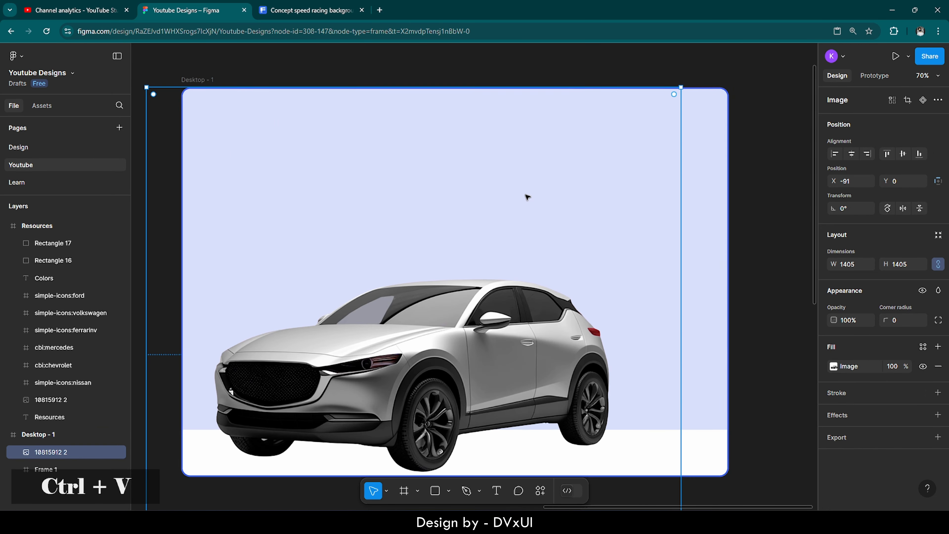
# Step: Move the pasted car image to about X 455, Y -120 so its rear runs past the right edge of Desktop - 1
pyautogui.moveTo(432, 363); pyautogui.dragTo(559, 307)
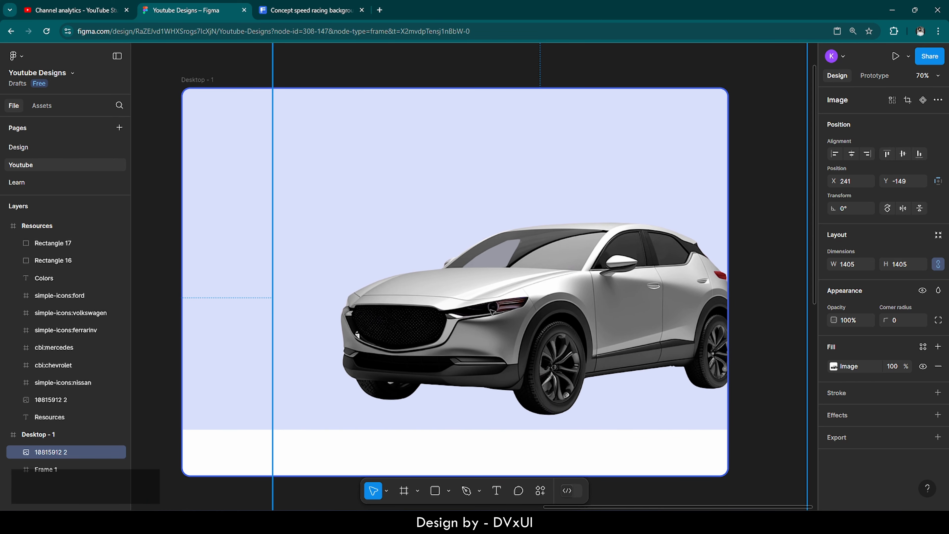
pyautogui.moveTo(494, 313); pyautogui.dragTo(573, 323)
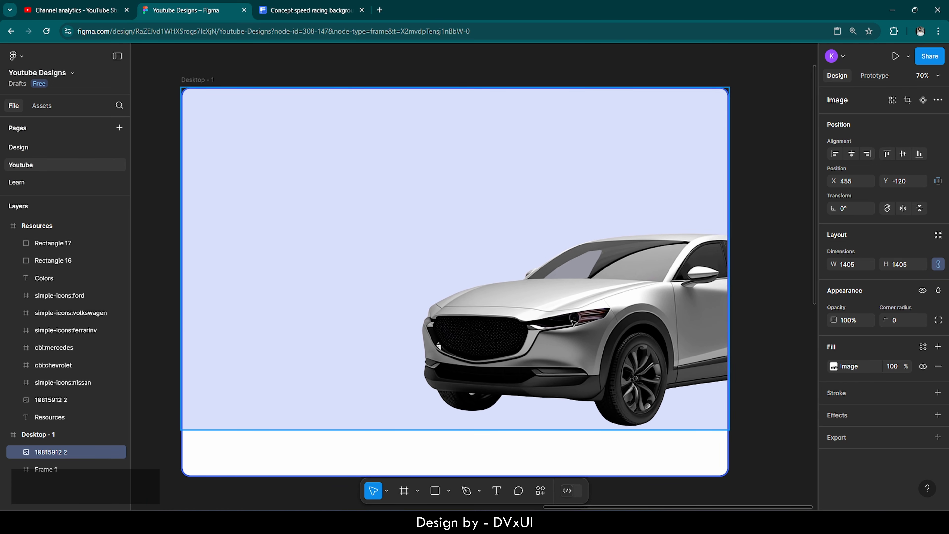
pyautogui.click(778, 262)
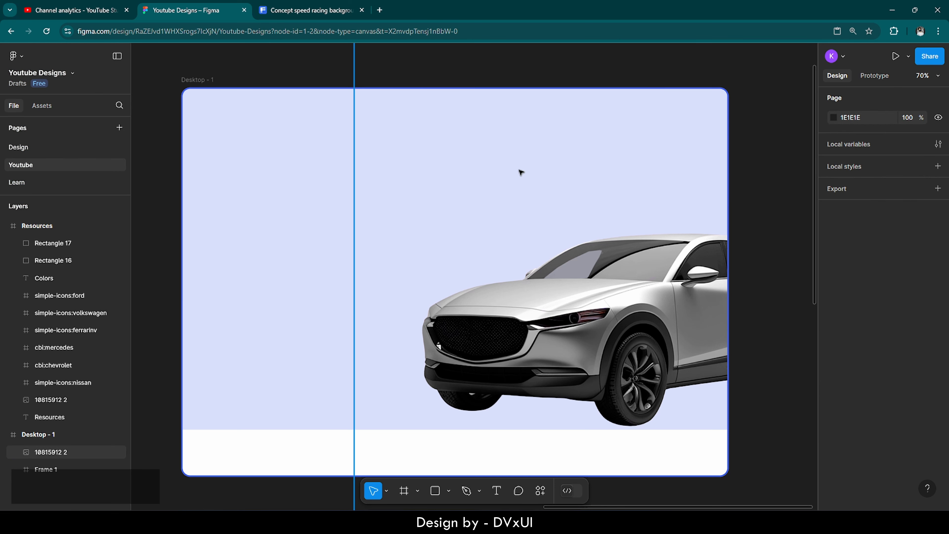
# Step: Lock the car image layer inside Desktop - 1
pyautogui.click(512, 281)
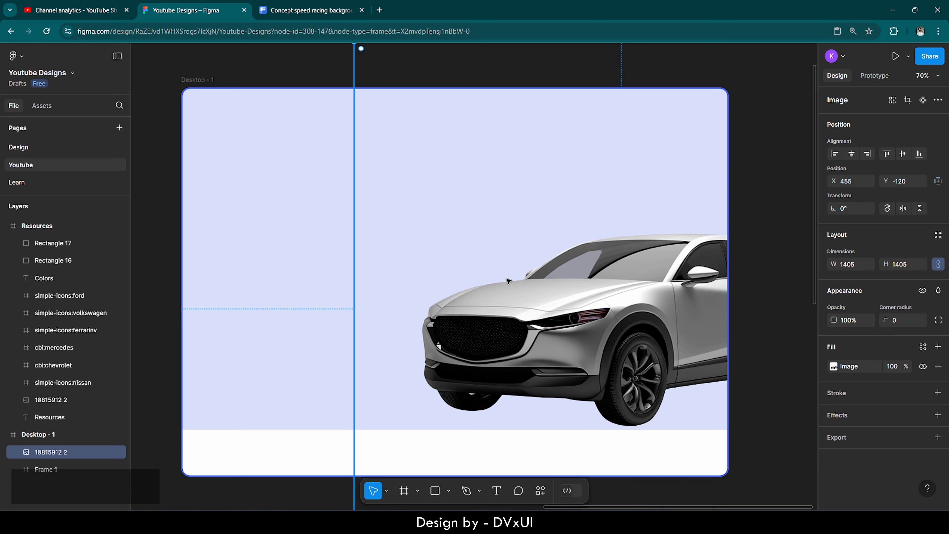
pyautogui.moveTo(107, 450)
pyautogui.click(108, 452)
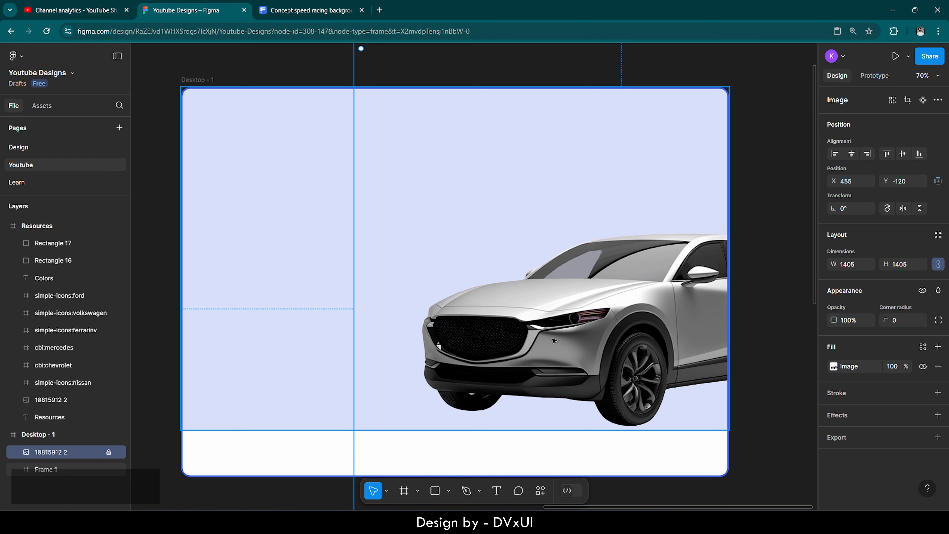
pyautogui.click(341, 72)
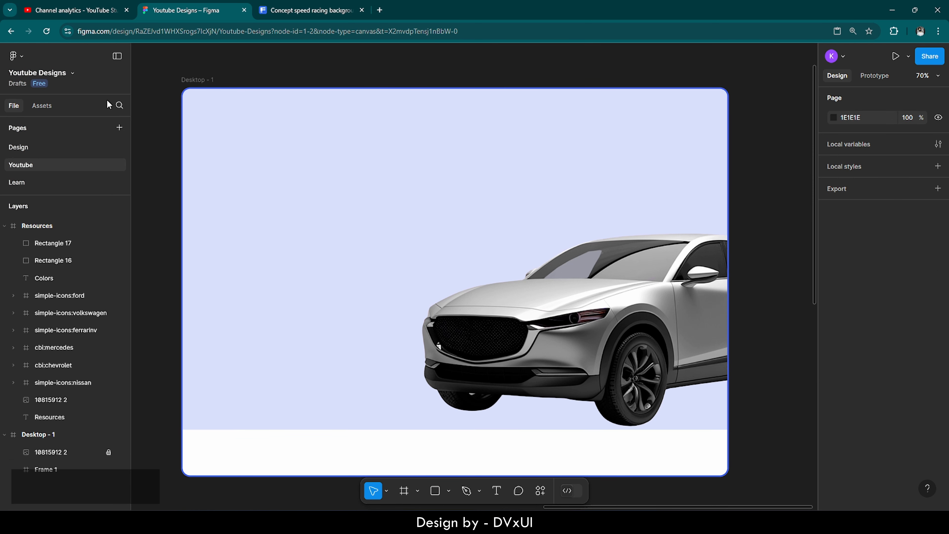
# Step: Draw a white-filled frame about 883 × 72 near the top of the light blue section, placed at about X 244, Y 55
pyautogui.click(404, 491)
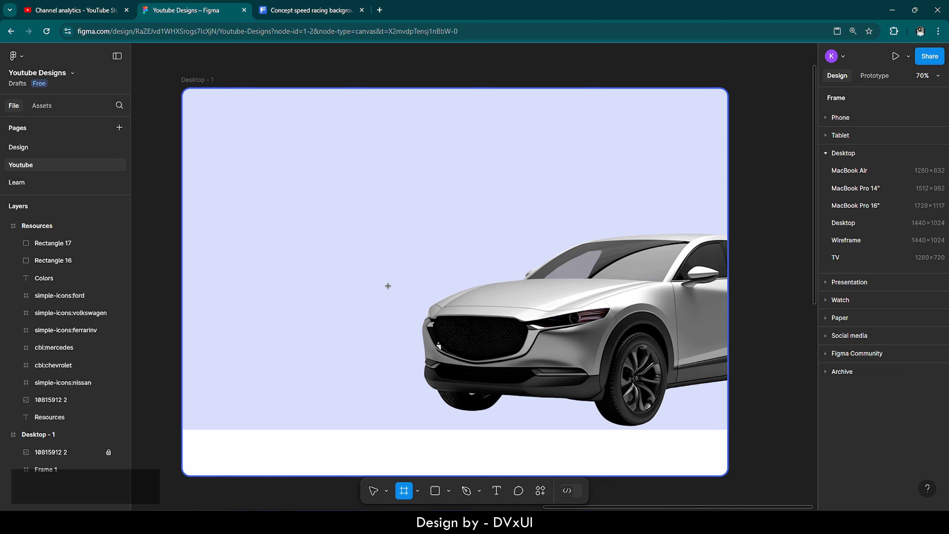
pyautogui.moveTo(248, 108); pyautogui.dragTo(584, 136)
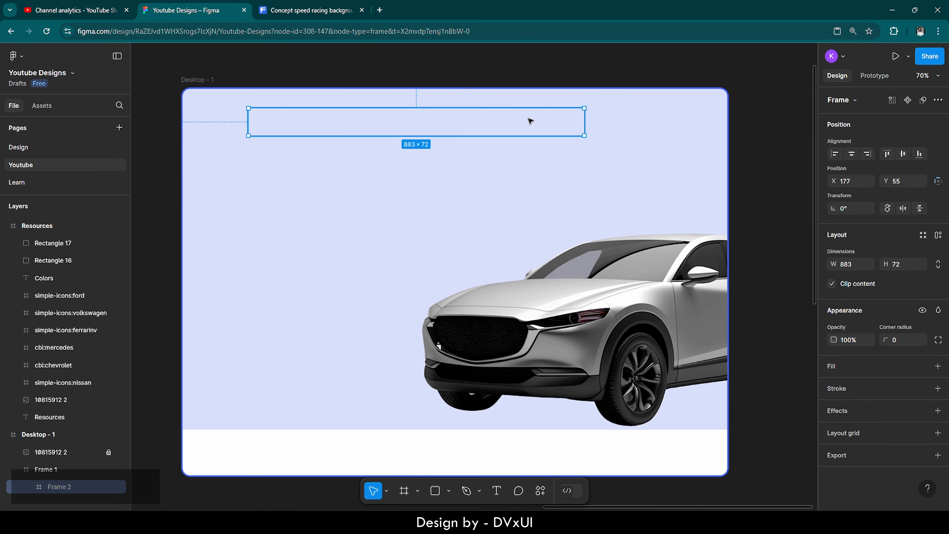
pyautogui.click(841, 368)
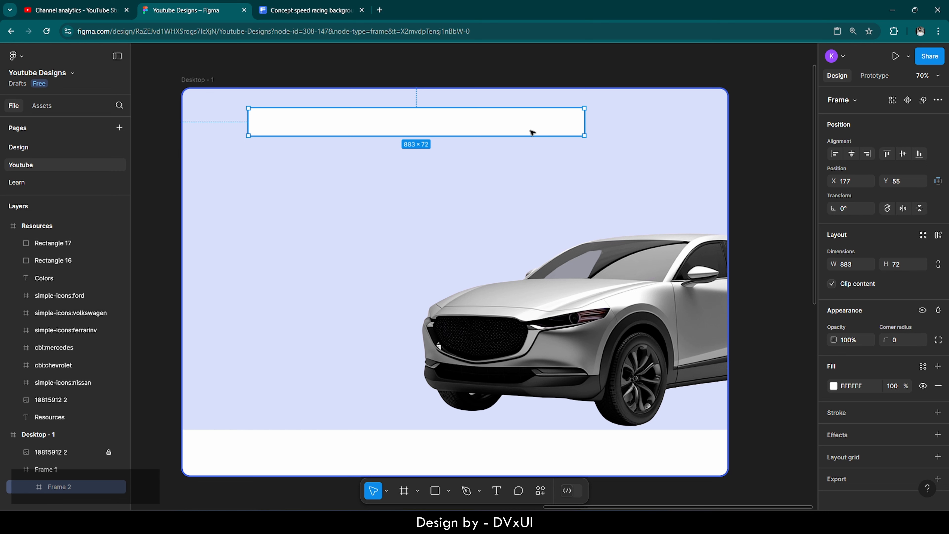
pyautogui.moveTo(532, 132); pyautogui.dragTo(555, 132)
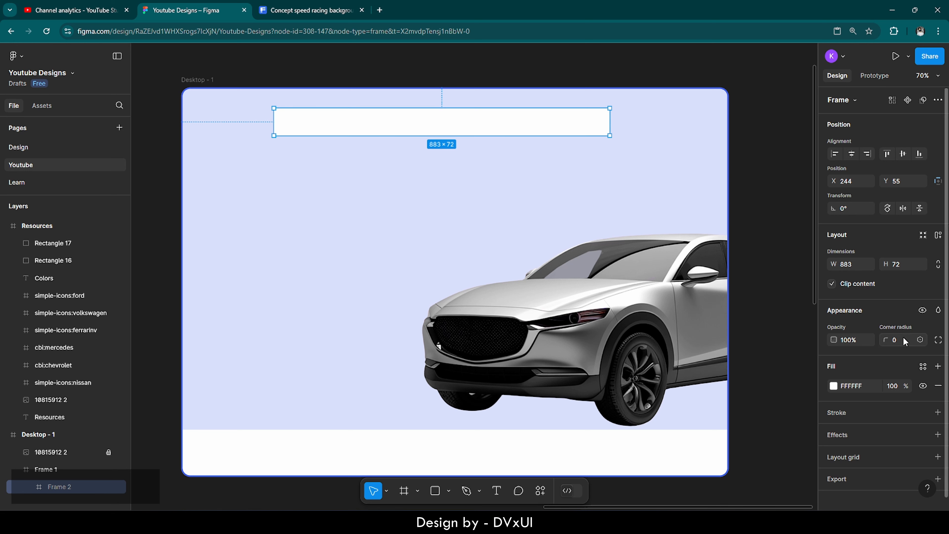
# Step: Round the white bar's corners with a radius of 72
pyautogui.press('BackSpace')
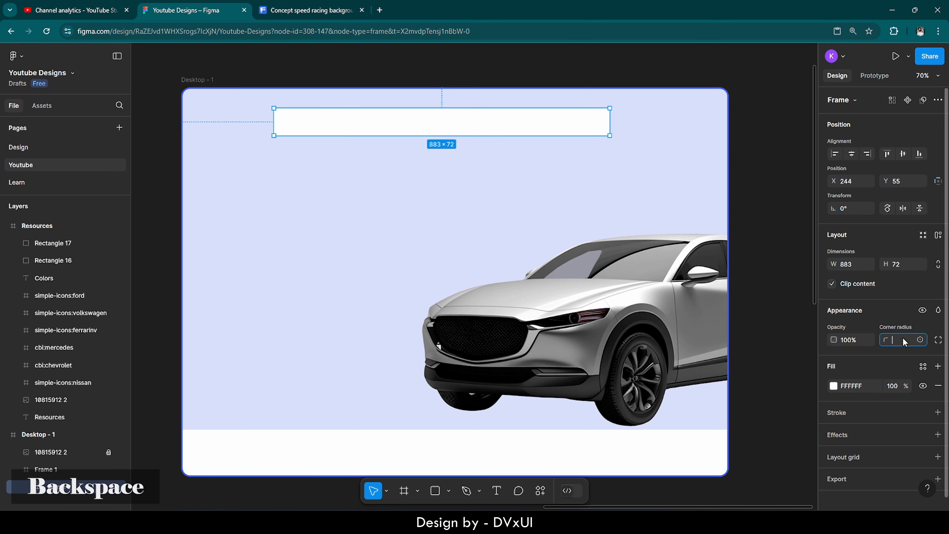
pyautogui.write('72')
pyautogui.press('Return')
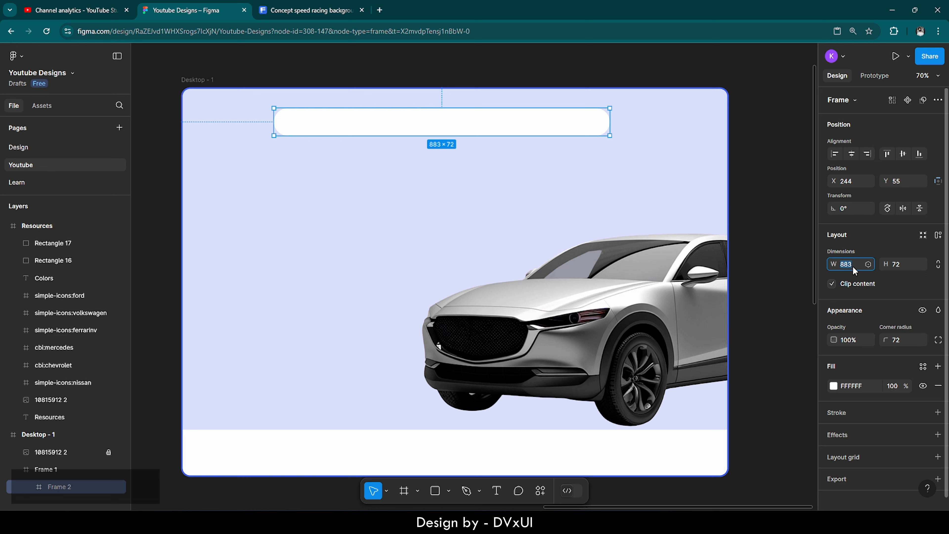
# Step: Resize the white bar to a width of 1041 and a height of 70
pyautogui.press('BackSpace')
pyautogui.write('1041')
pyautogui.press('Return')
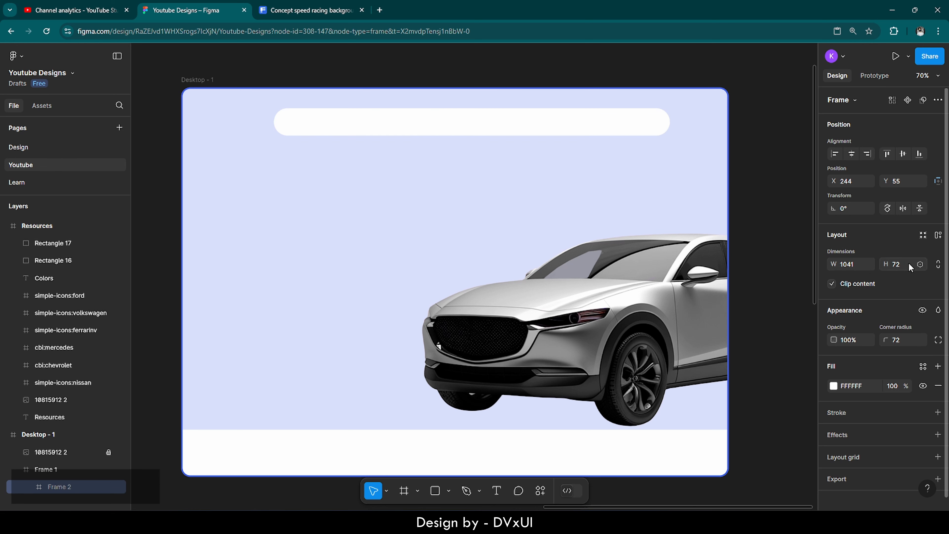
pyautogui.click(909, 265)
pyautogui.press('BackSpace')
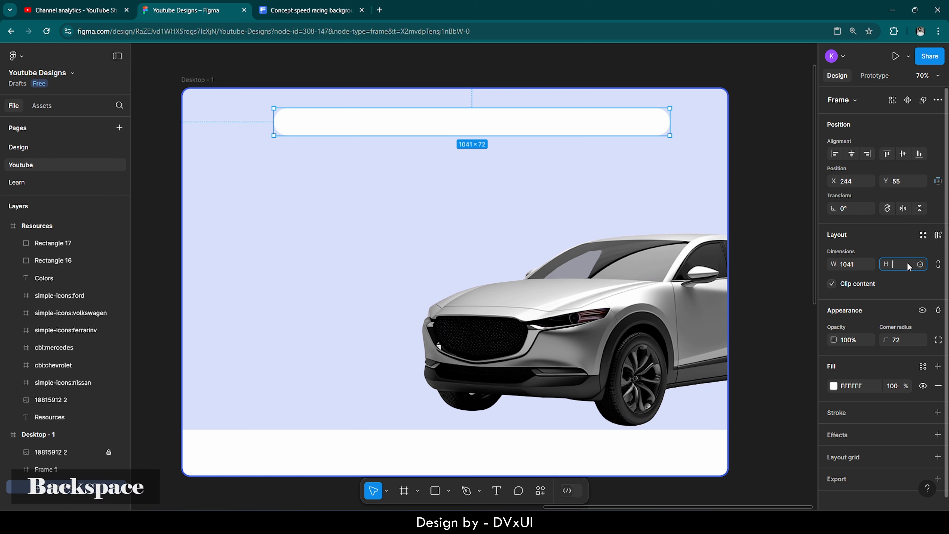
pyautogui.write('70')
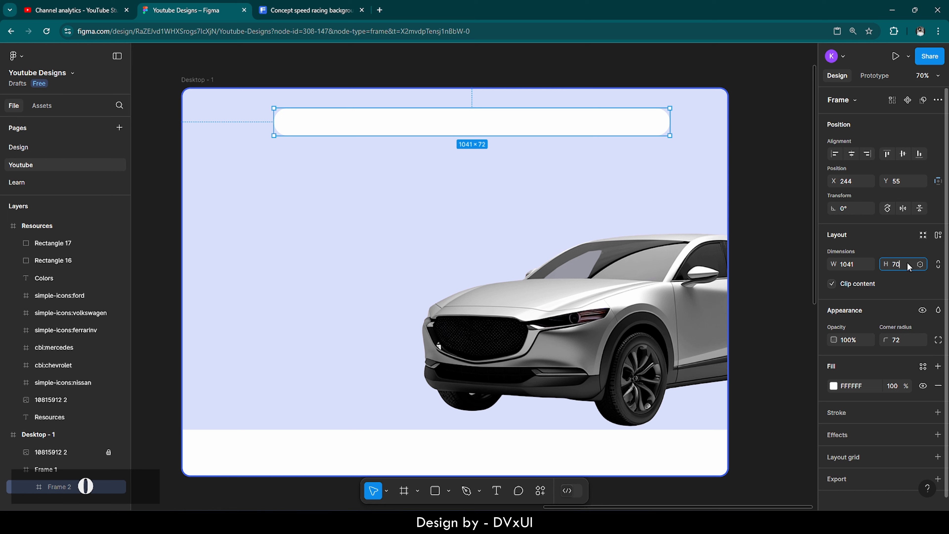
pyautogui.press('Return')
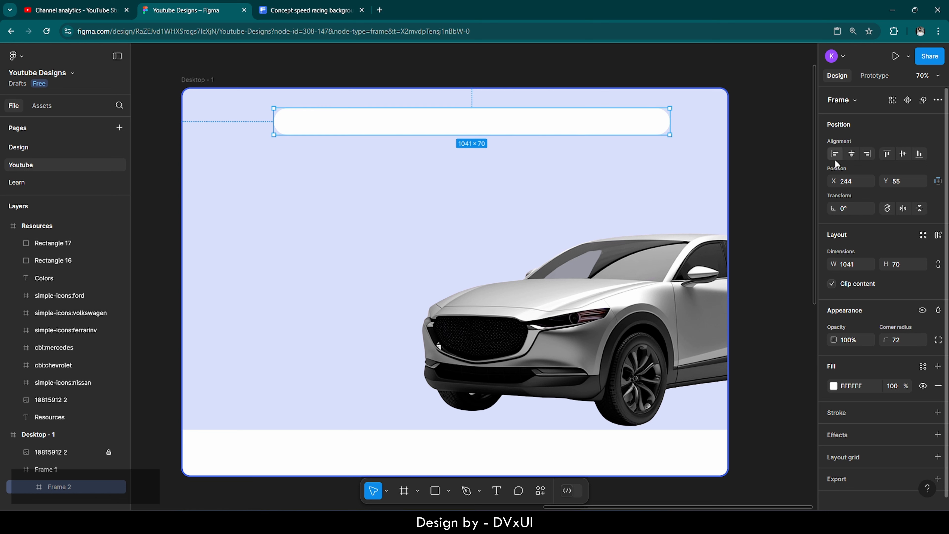
# Step: Center the white bar horizontally in the light blue section and move it up to Y 24
pyautogui.click(850, 154)
pyautogui.press('shift')
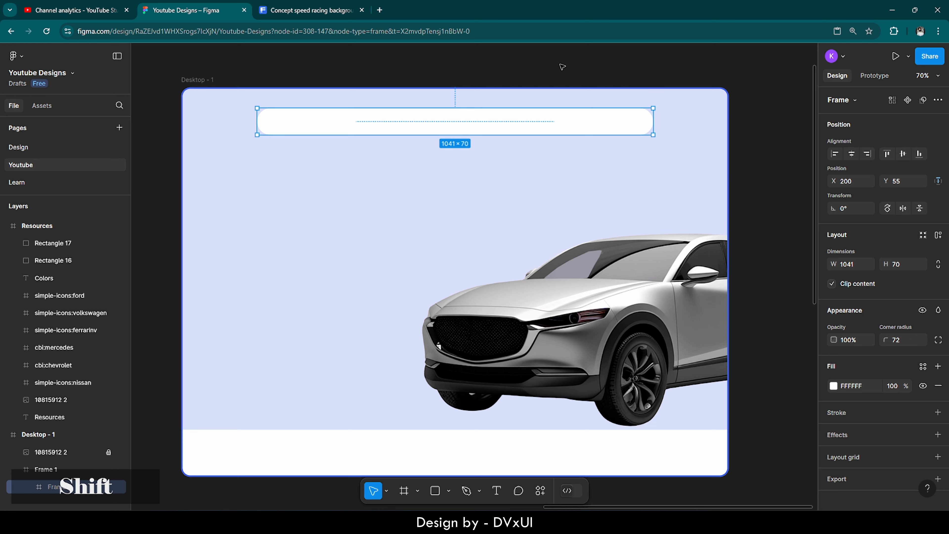
pyautogui.hotkey('shift', 'Up')
pyautogui.hotkey('shift', 'Up')
pyautogui.hotkey('shift', 'Up')
pyautogui.hotkey('shift', 'Up')
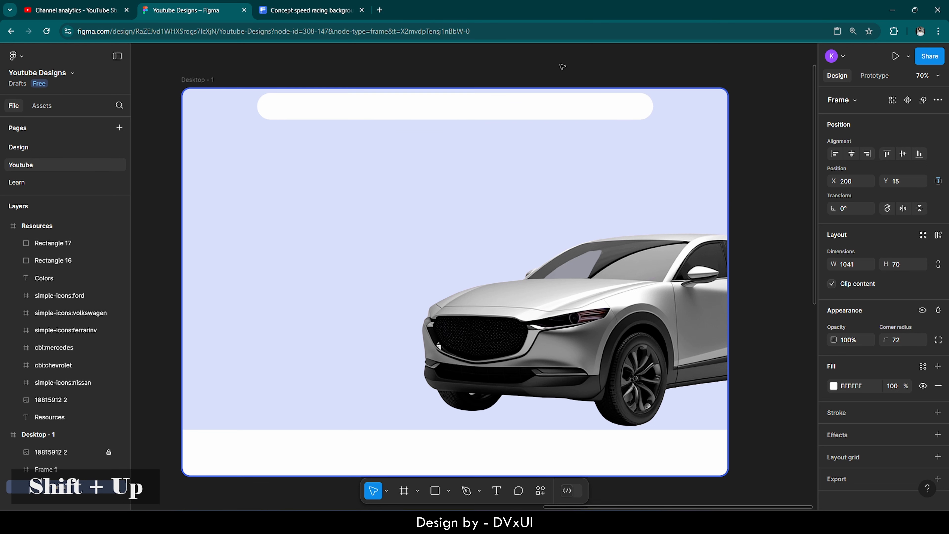
pyautogui.hotkey('shift', 'Down')
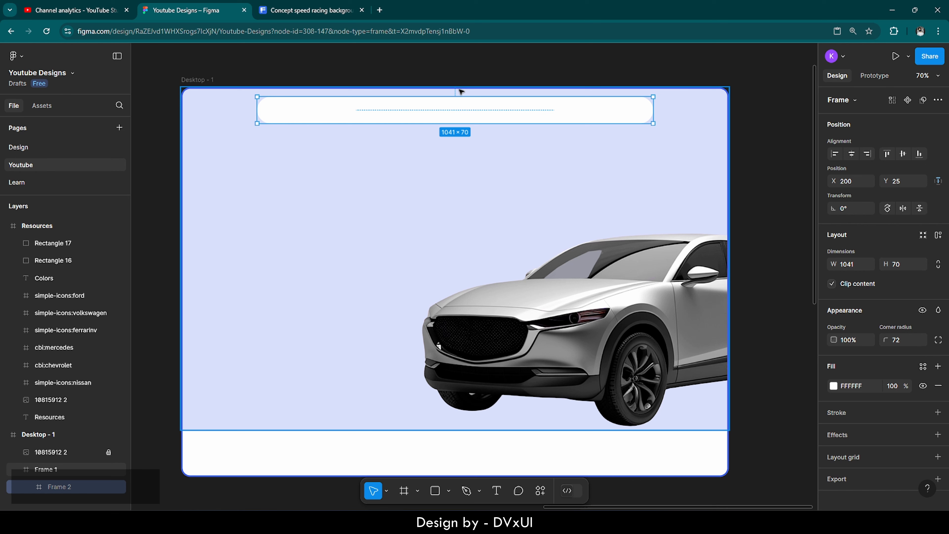
pyautogui.press('alt')
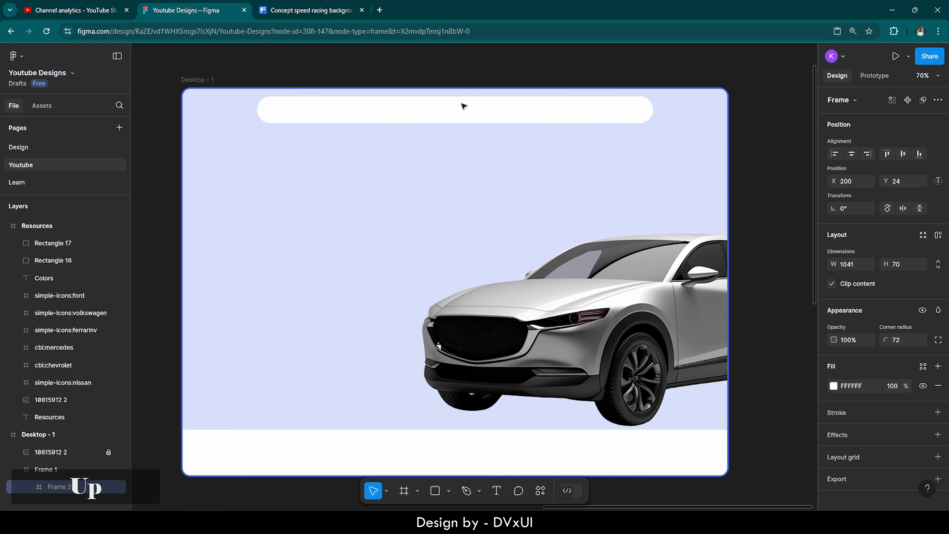
pyautogui.click(495, 73)
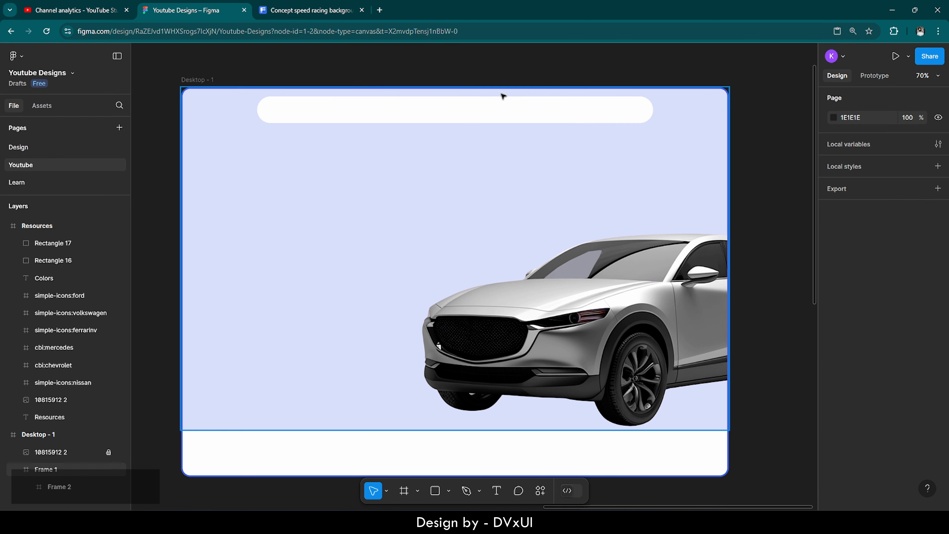
pyautogui.click(478, 116)
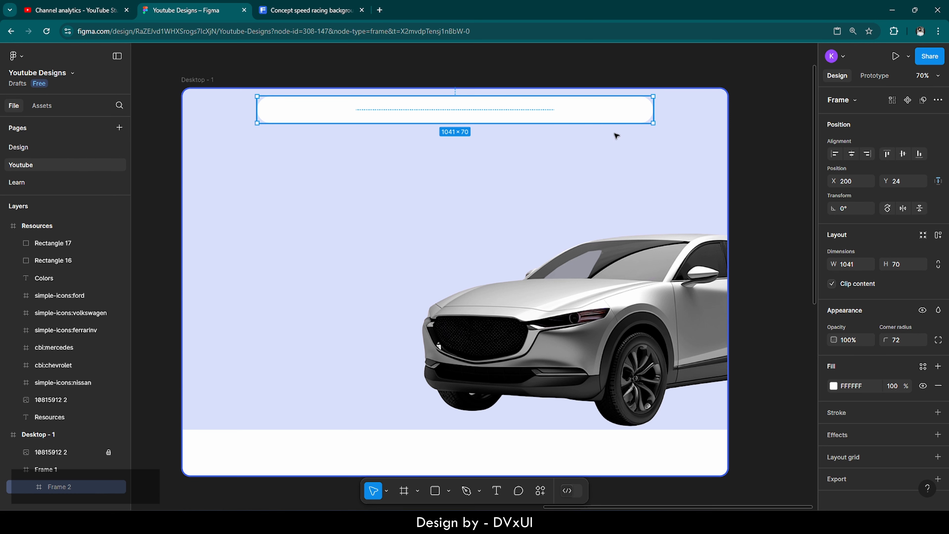
# Step: Add a drop shadow effect to the white navigation bar and open its settings
pyautogui.click(831, 434)
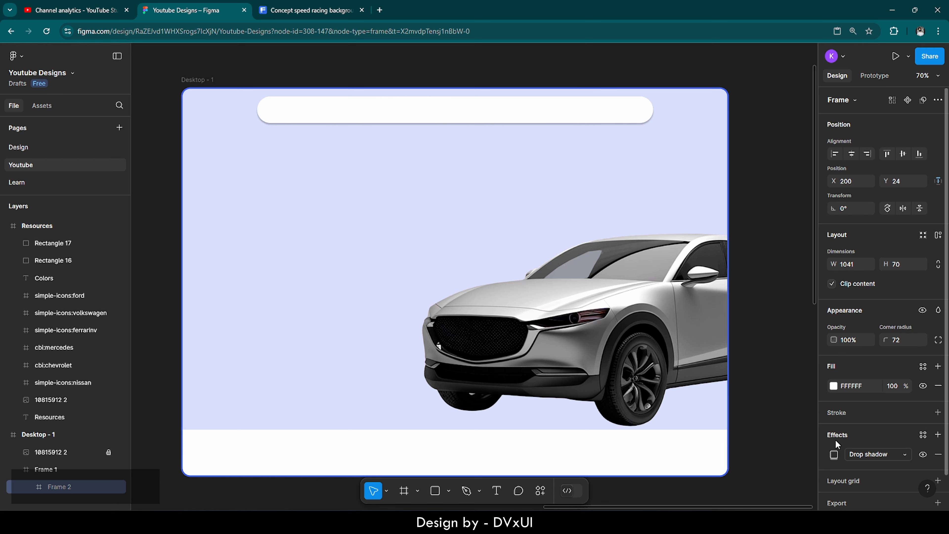
pyautogui.click(833, 454)
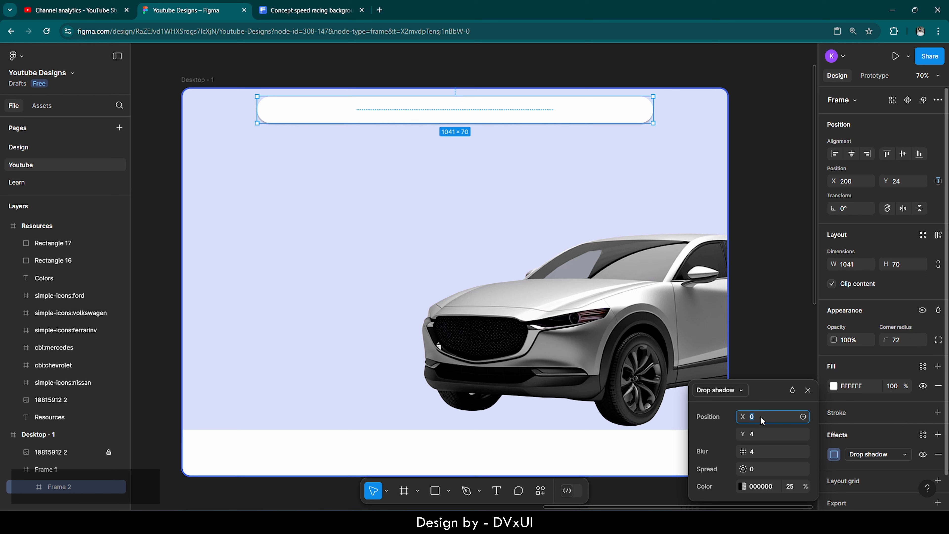
# Step: Try offsetting the white bar's drop shadow to X 30 and Y 40
pyautogui.press('BackSpace')
pyautogui.write('30')
pyautogui.press('Return')
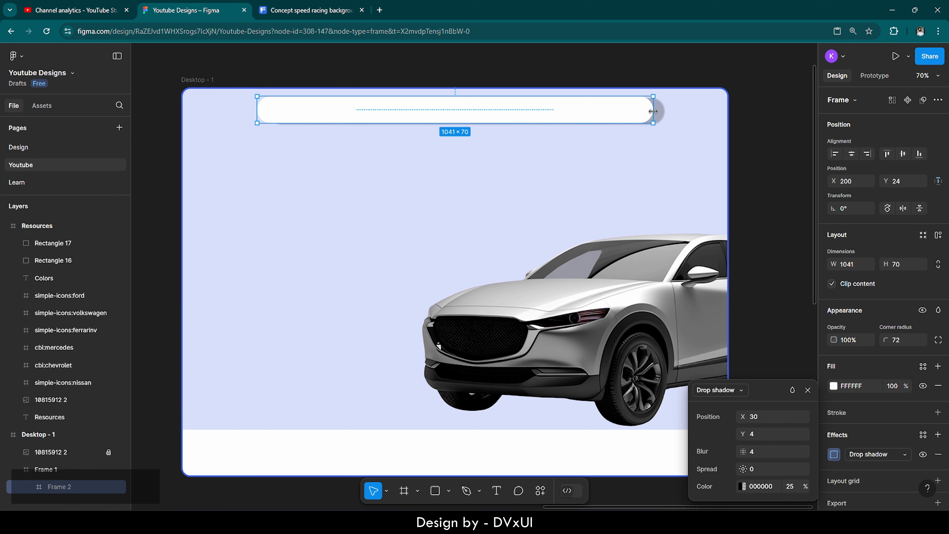
pyautogui.click(759, 433)
pyautogui.press('BackSpace')
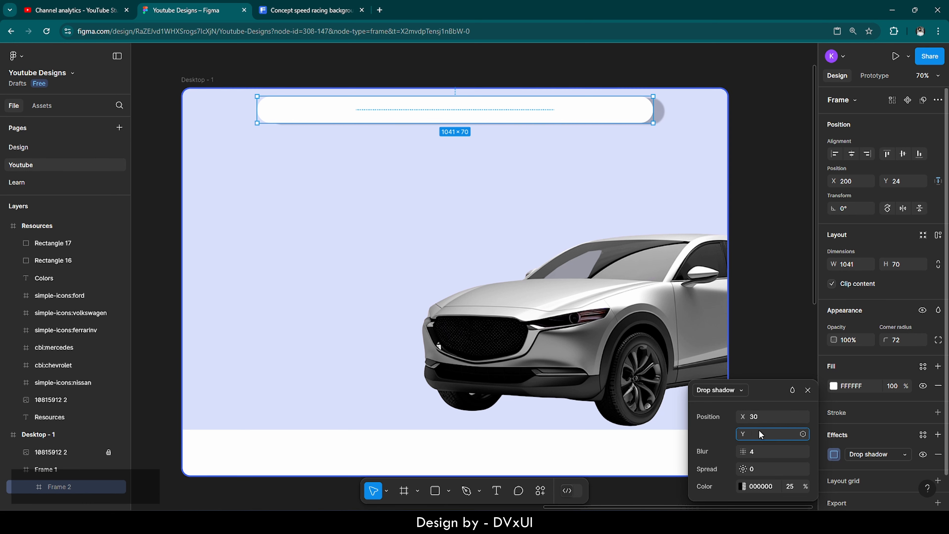
pyautogui.write('40')
pyautogui.press('Return')
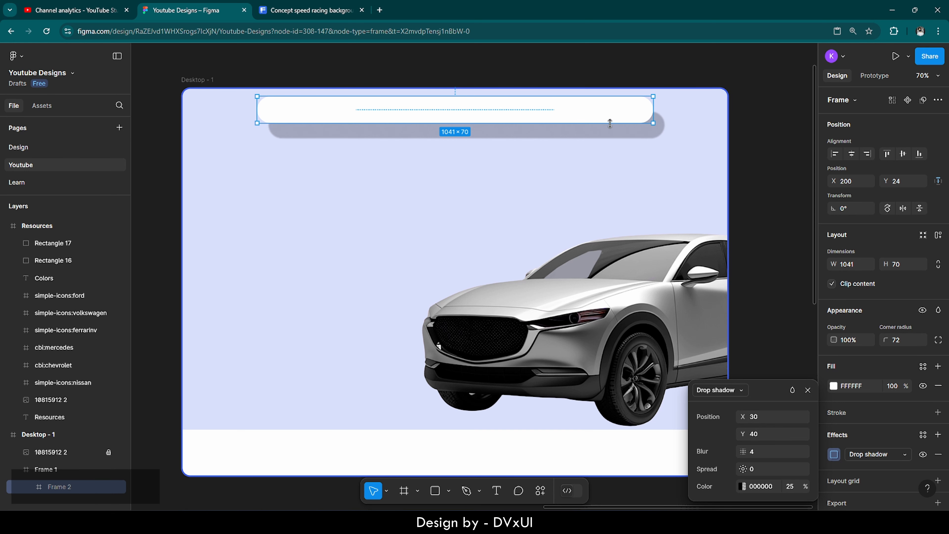
# Step: Restore the white bar's drop shadow offset to X 0 and Y 4, and close the shadow settings
pyautogui.click(761, 433)
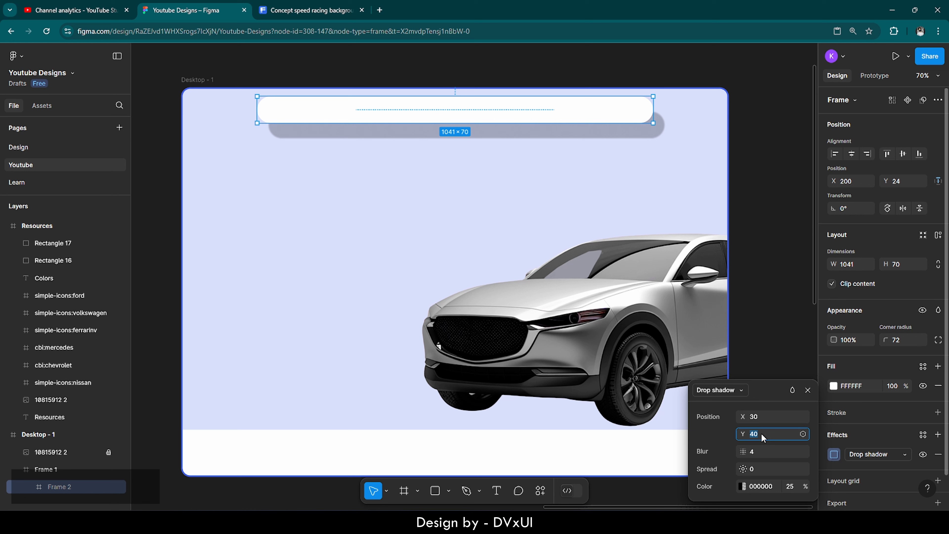
pyautogui.write('4')
pyautogui.press('Return')
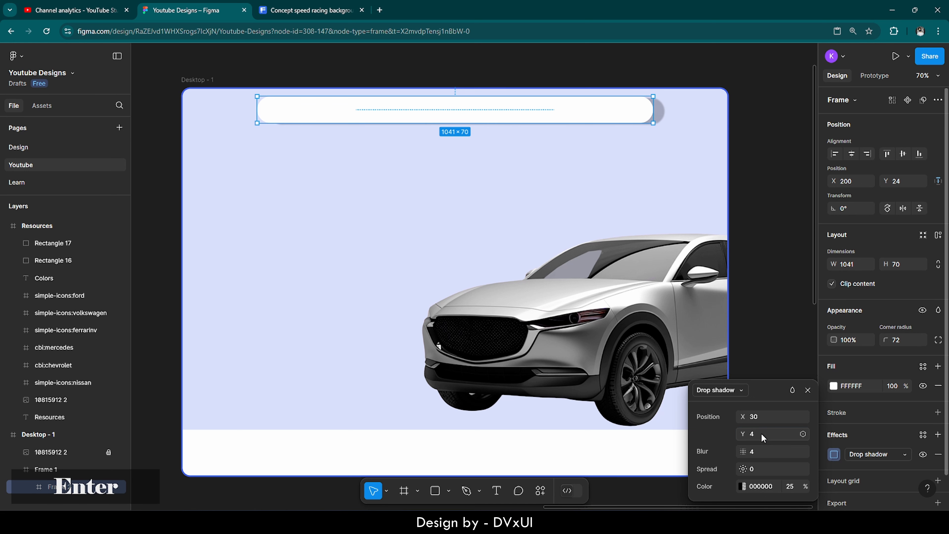
pyautogui.click(761, 415)
pyautogui.press('BackSpace')
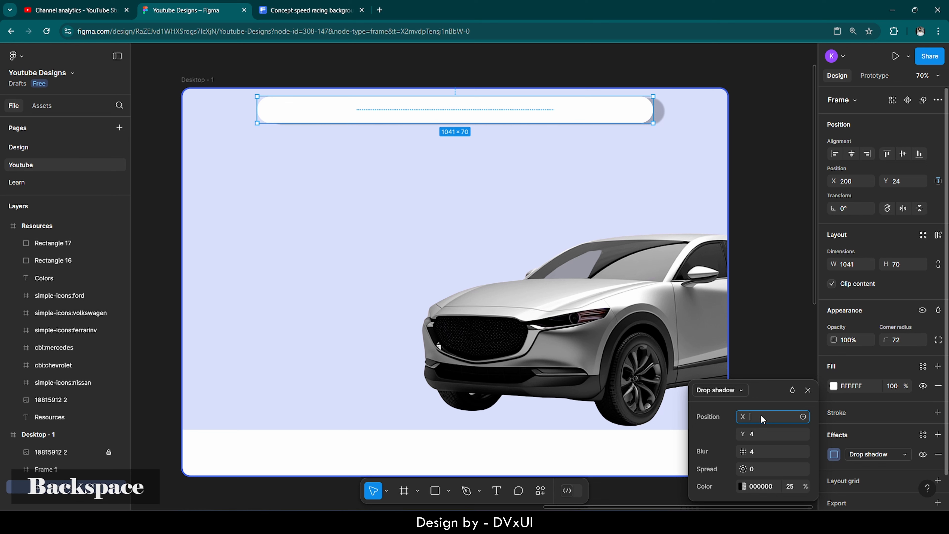
pyautogui.write('0')
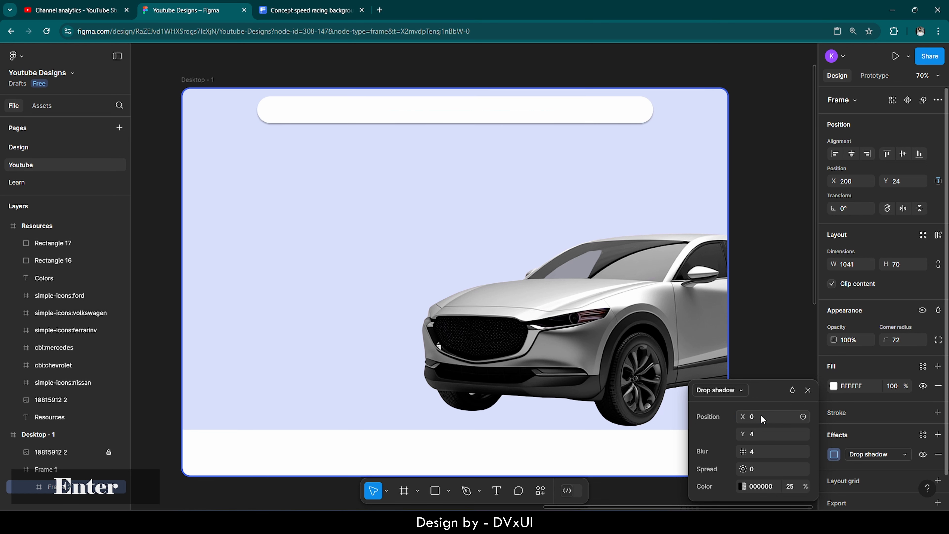
pyautogui.click(532, 86)
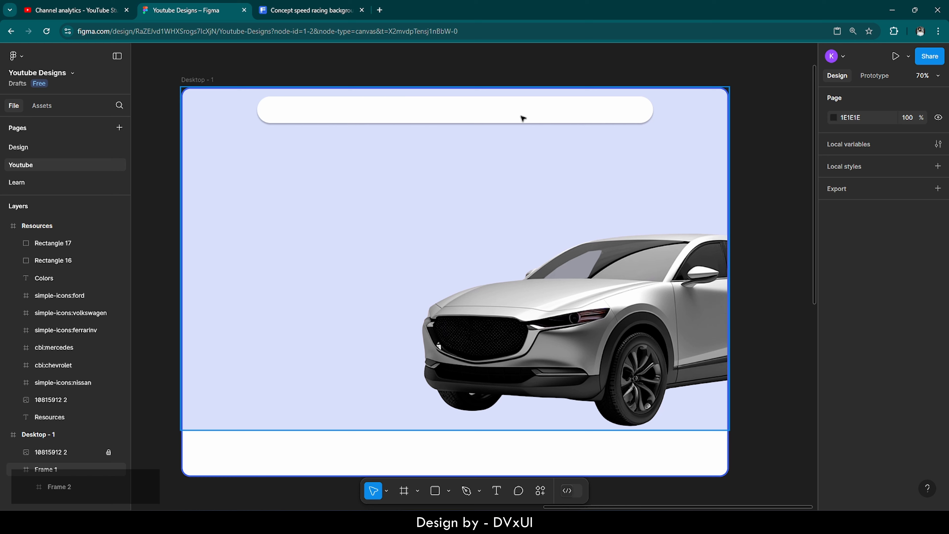
# Step: Add the logo text "ridenow.com" near the left end of the white bar
pyautogui.click(496, 491)
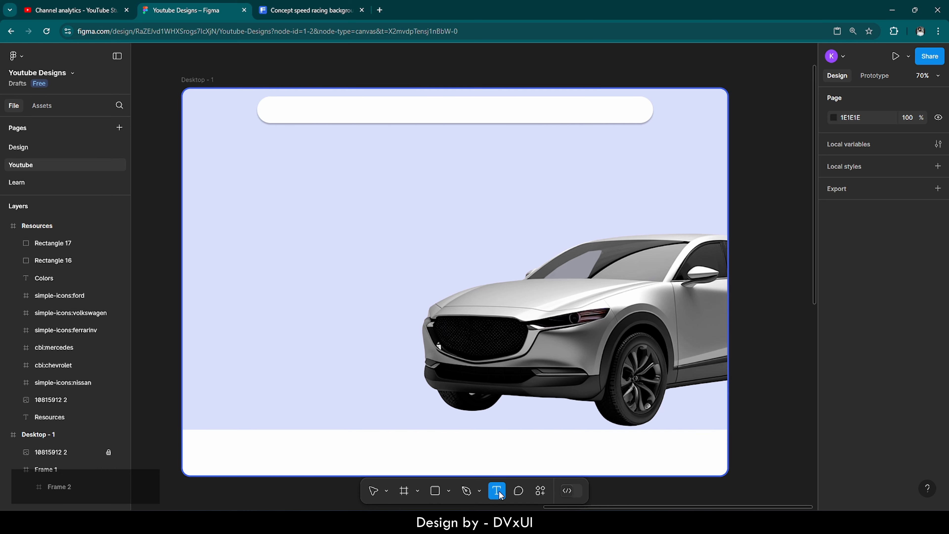
pyautogui.click(284, 108)
pyautogui.write('ri')
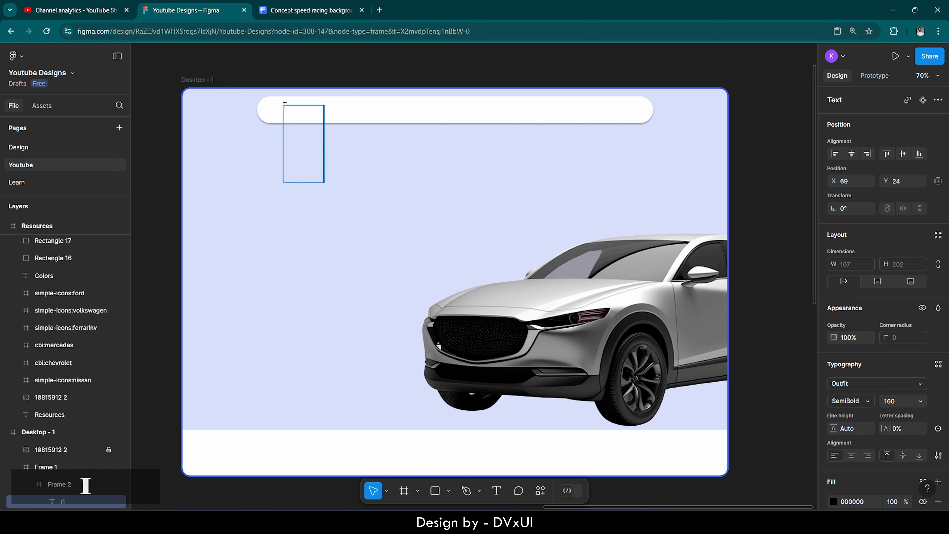
pyautogui.write('denow')
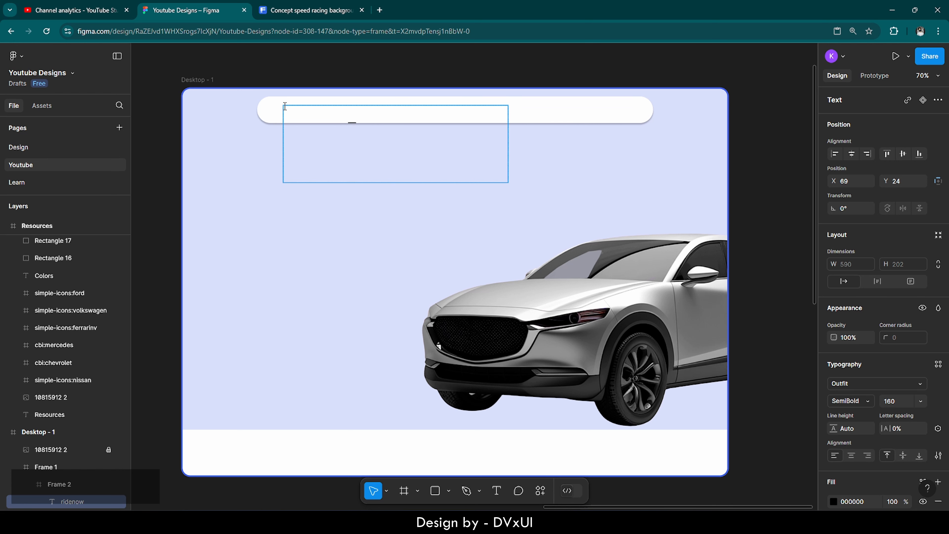
pyautogui.write('.com')
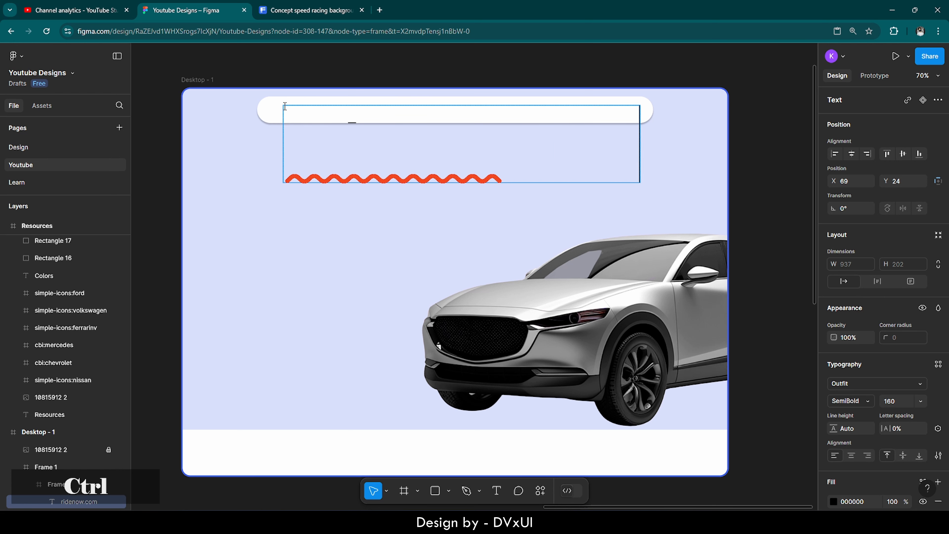
# Step: Set the font size of the whole "ridenow.com" text to 24
pyautogui.hotkey('ctrl', 'a')
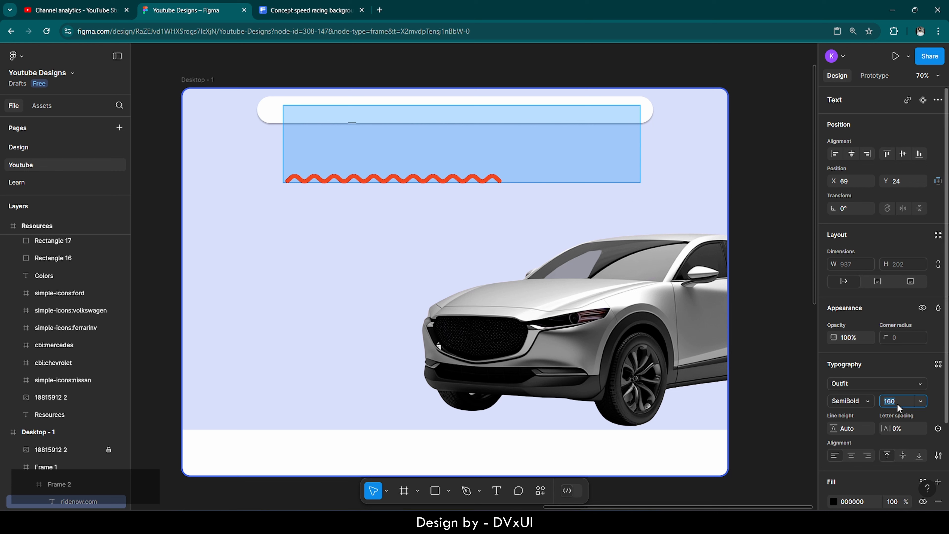
pyautogui.press('BackSpace')
pyautogui.write('24')
pyautogui.press('Return')
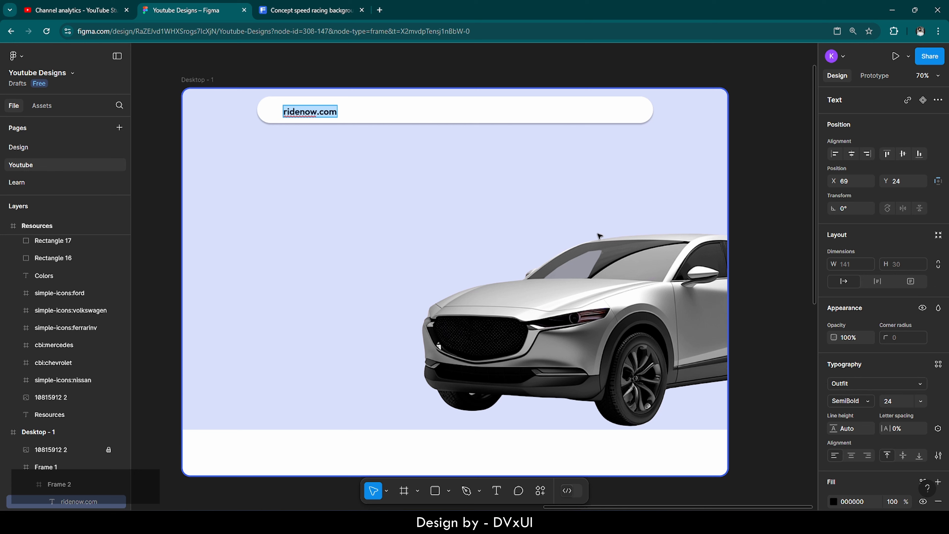
pyautogui.press('Escape')
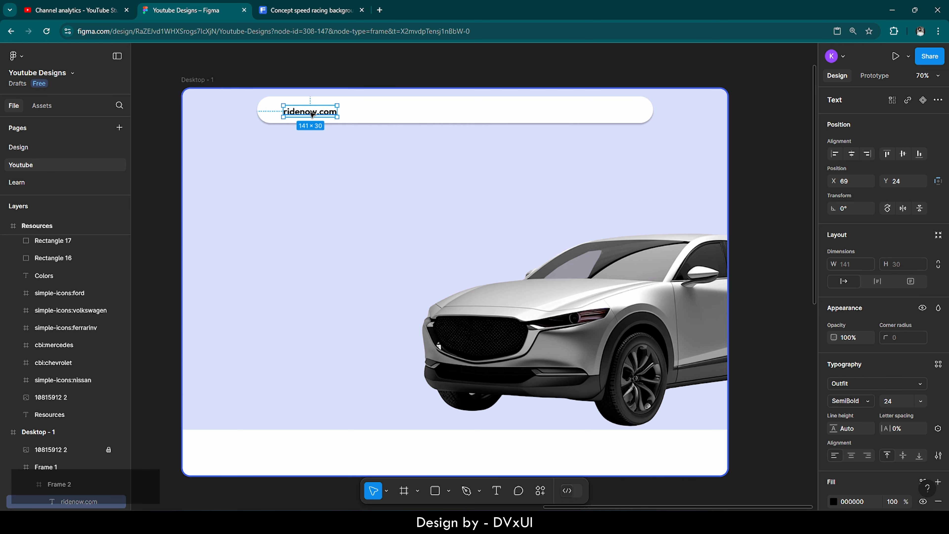
# Step: Center the "ridenow.com" text vertically in the white bar and shift it left to X 32
pyautogui.click(903, 155)
pyautogui.hotkey('shift', 'Left')
pyautogui.hotkey('shift', 'Left')
pyautogui.hotkey('shift', 'Left')
pyautogui.hotkey('shift', 'Left')
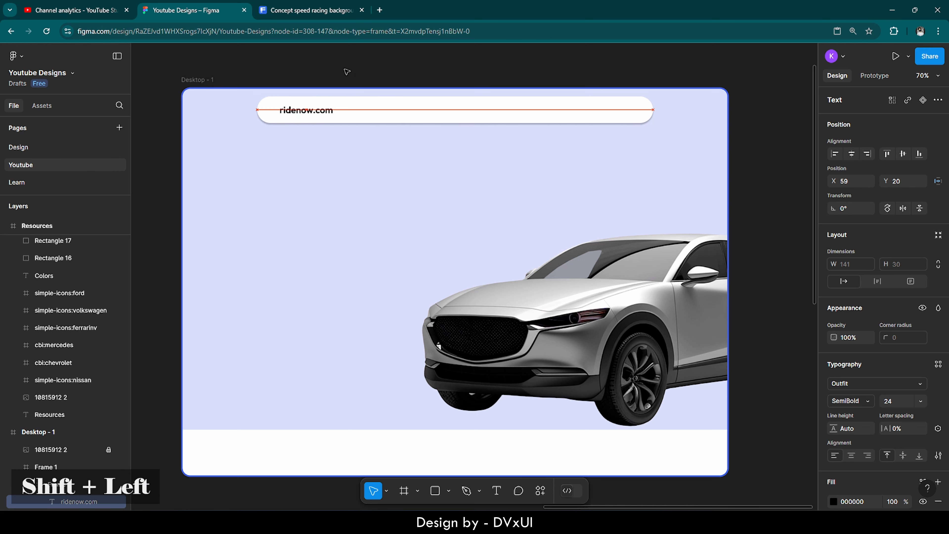
pyautogui.press('Right')
pyautogui.press('Right')
pyautogui.press('Right')
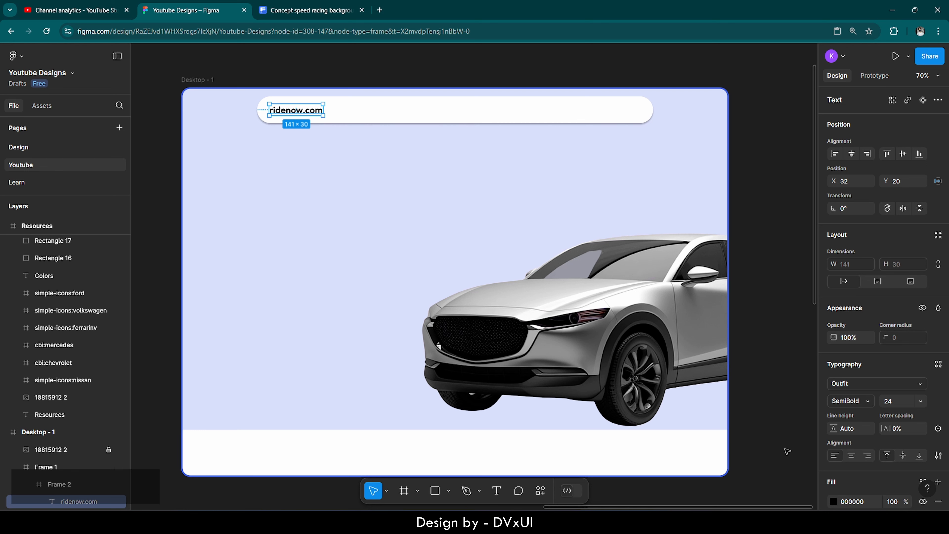
# Step: Set the "ridenow.com" text's fill color to 1B1B1B
pyautogui.click(865, 504)
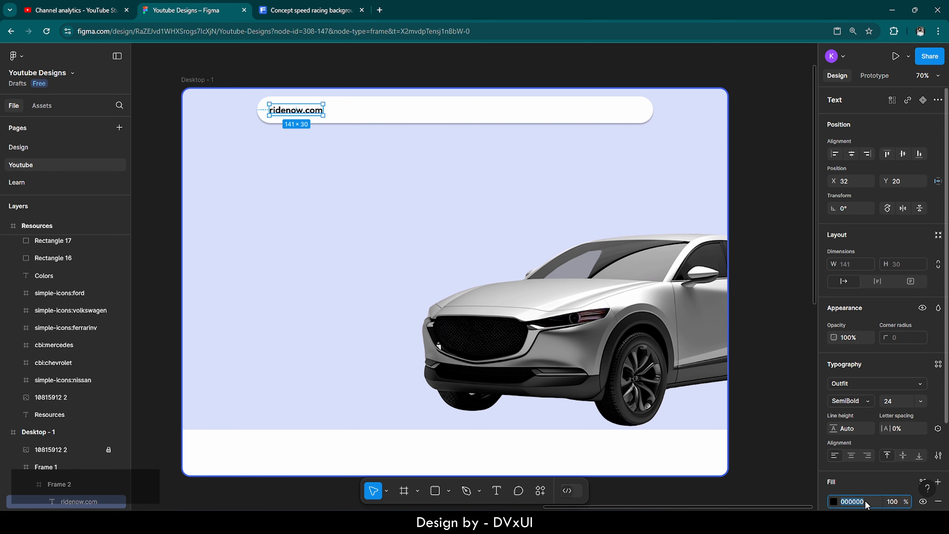
pyautogui.write('1b')
pyautogui.scroll(-3, 865, 504)
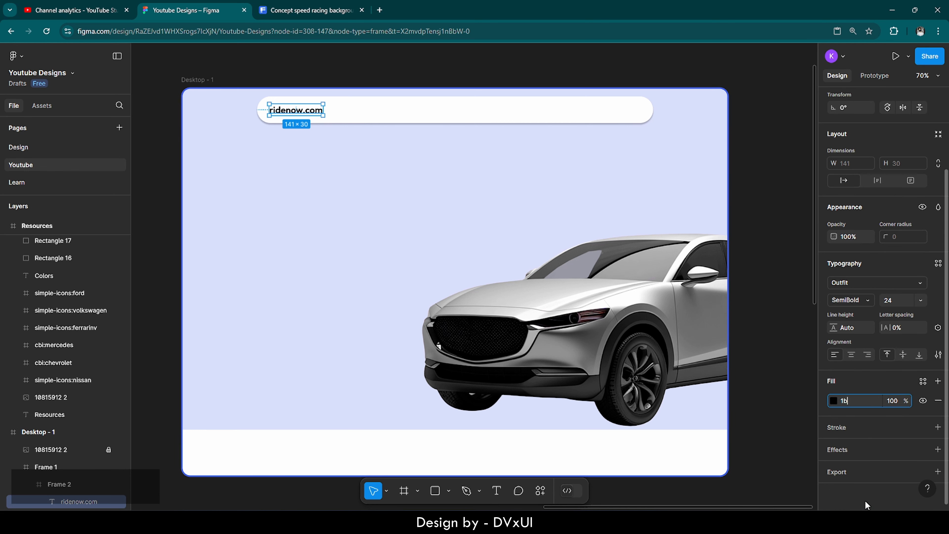
pyautogui.write('1')
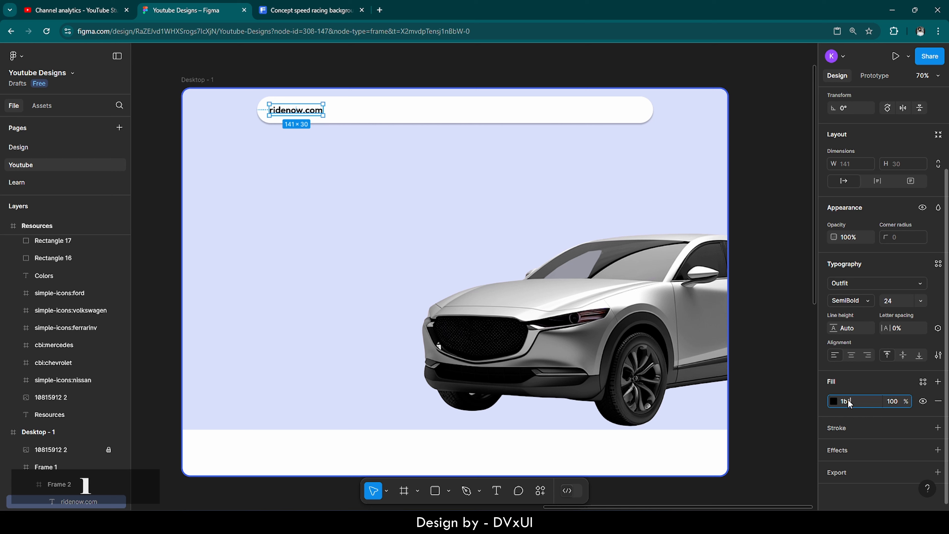
pyautogui.write('b1b')
pyautogui.press('BackSpace')
pyautogui.write('b')
pyautogui.press('Return')
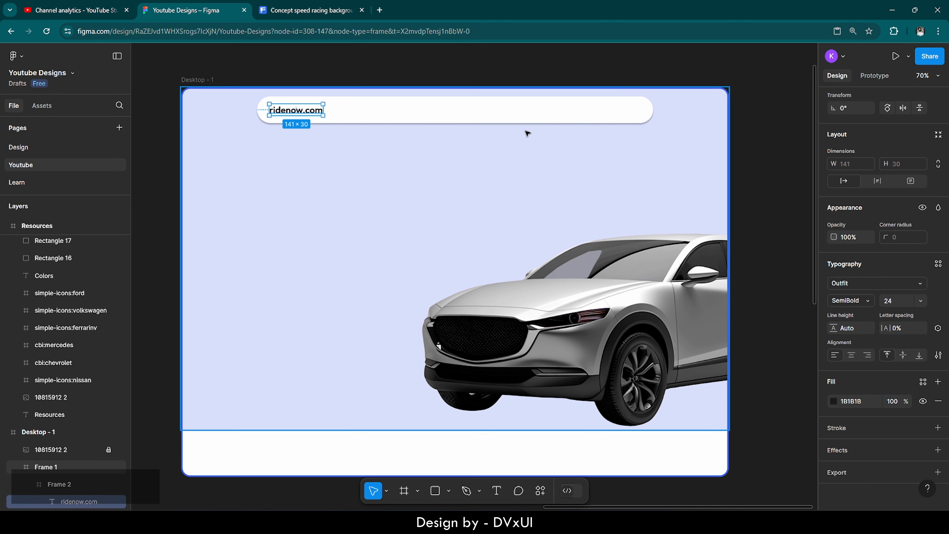
pyautogui.click(366, 63)
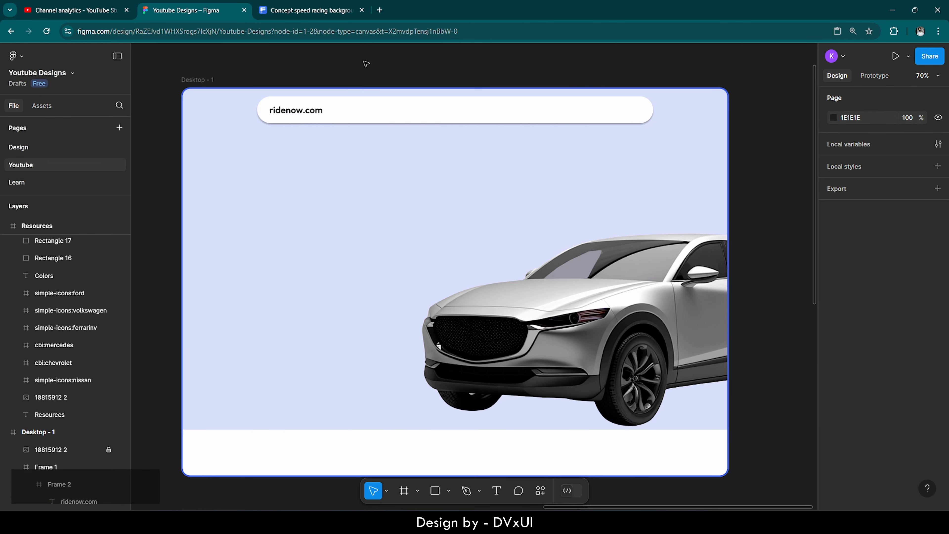
# Step: Recolor only the "ridenow" part of the logo text with the page's blue 4361EE
pyautogui.click(298, 111)
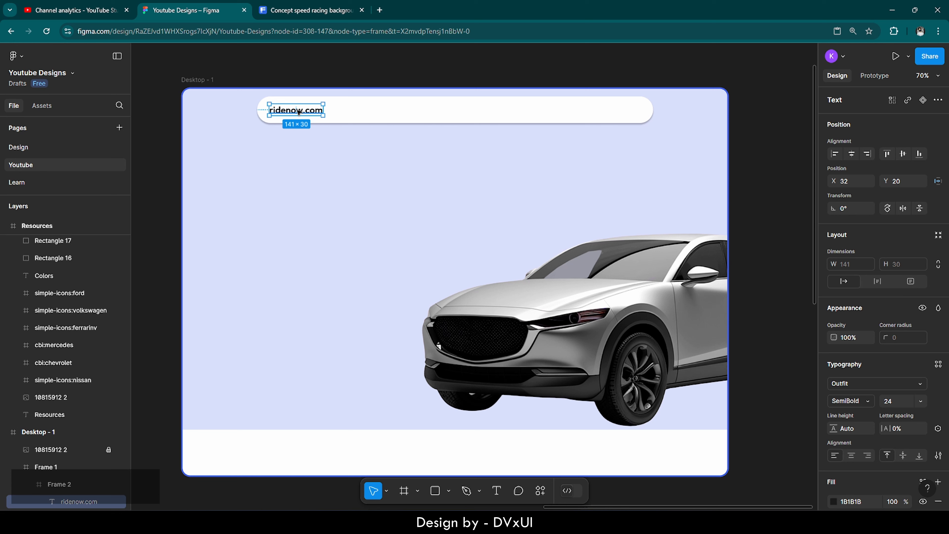
pyautogui.doubleClick(298, 112)
pyautogui.doubleClick(297, 111)
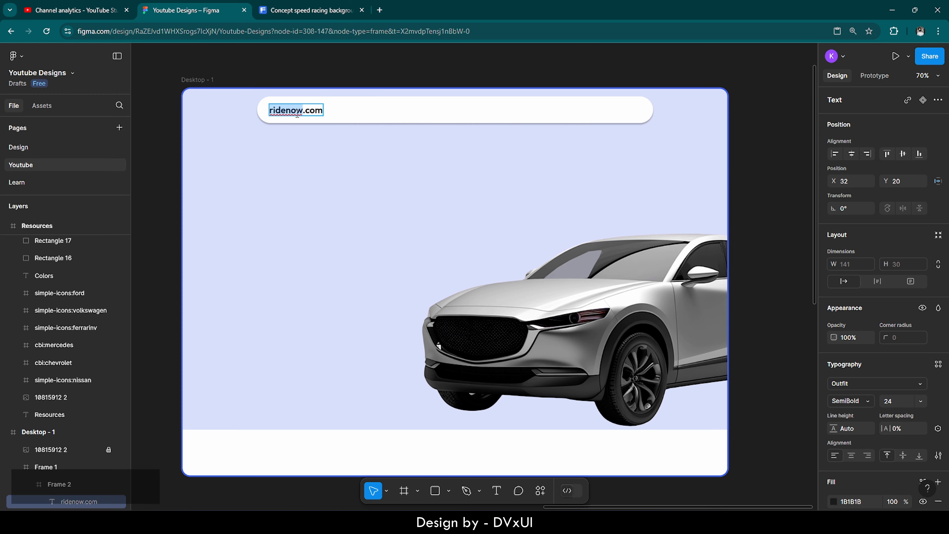
pyautogui.scroll(5, 261, 89)
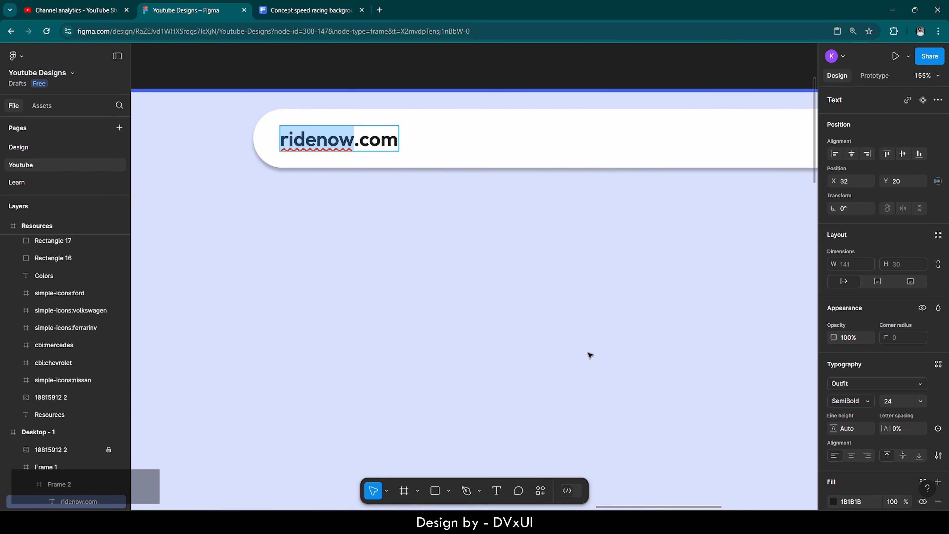
pyautogui.click(833, 501)
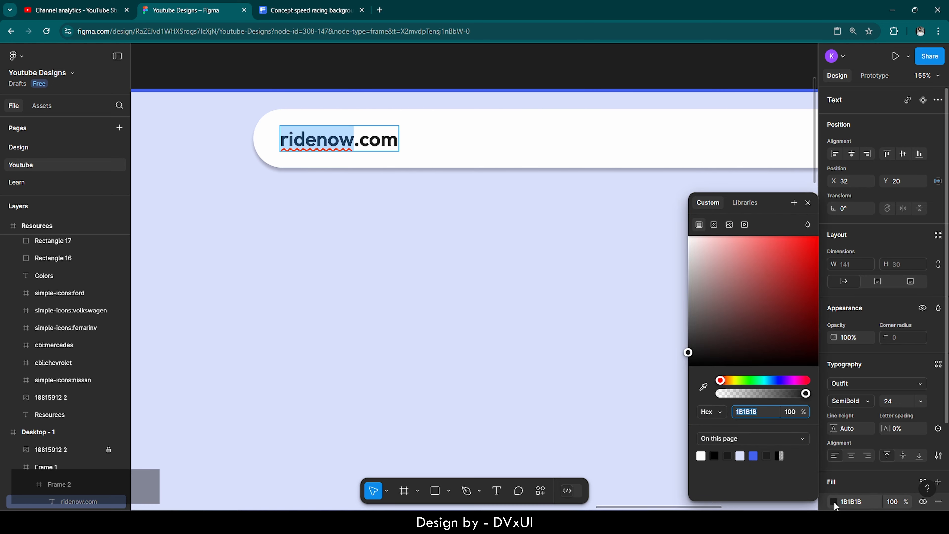
pyautogui.click(754, 455)
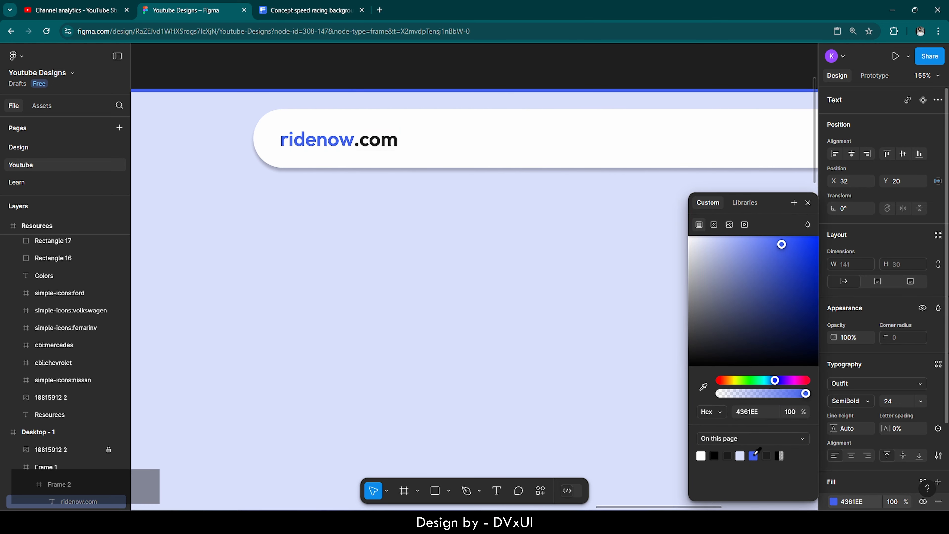
pyautogui.press('Escape')
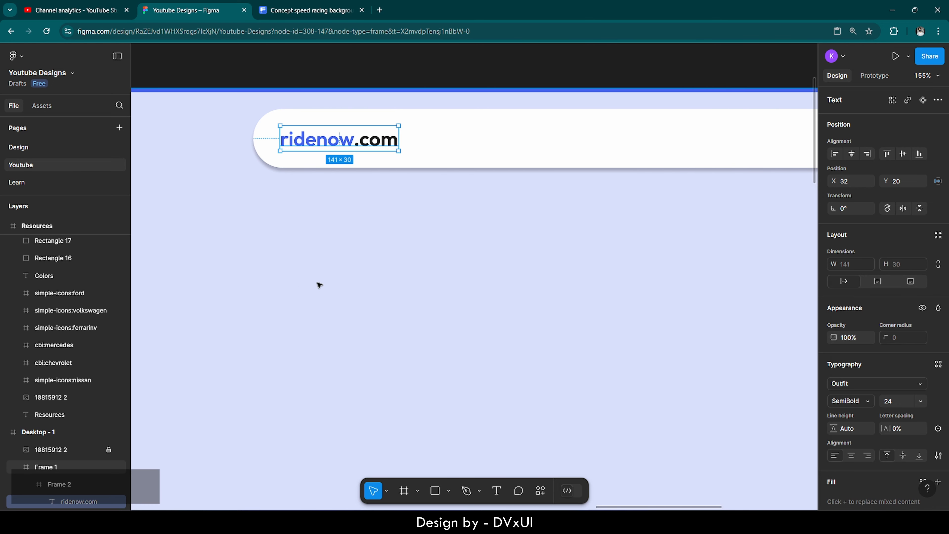
pyautogui.scroll(-5, 372, 281)
pyautogui.click(529, 113)
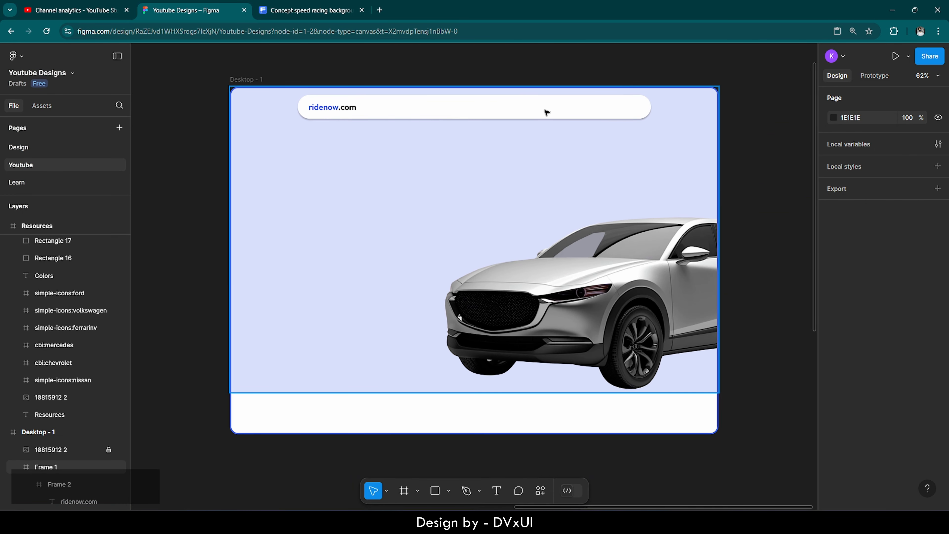
# Step: Add the text "Home" inside the white bar, right of its middle at about X 560, Y 35
pyautogui.click(497, 491)
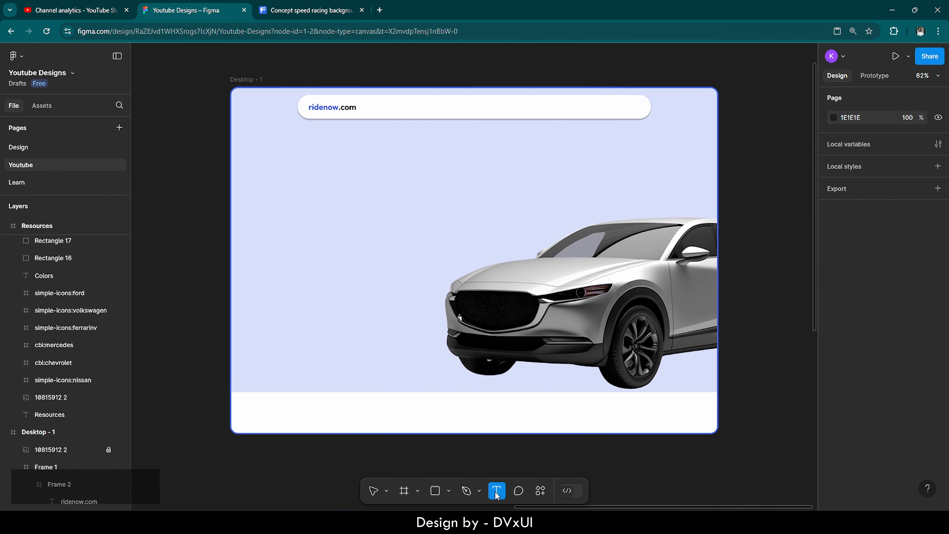
pyautogui.click(487, 106)
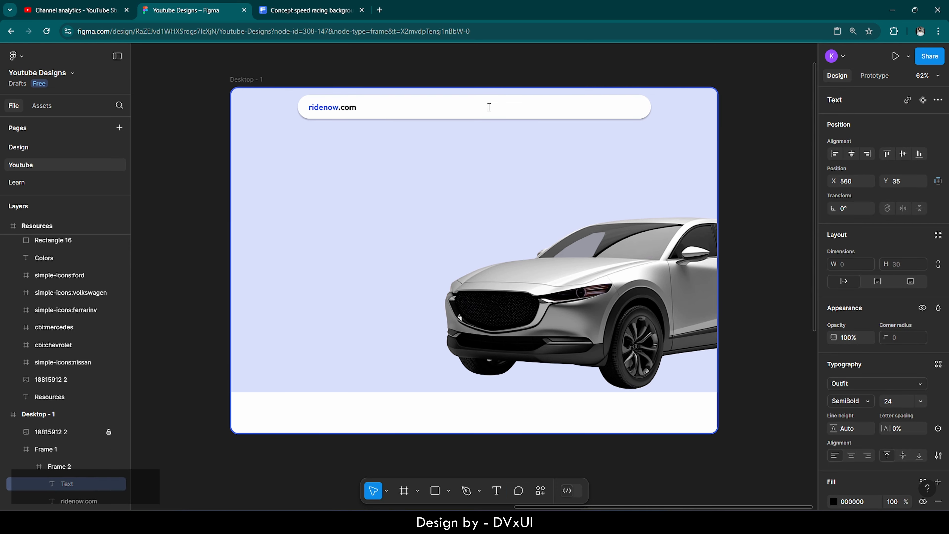
pyautogui.write('Home')
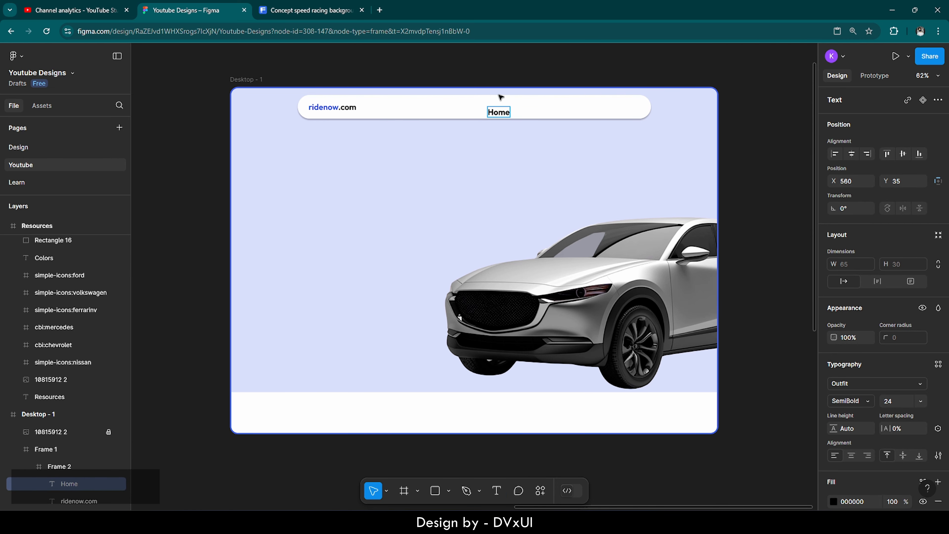
pyautogui.press('Escape')
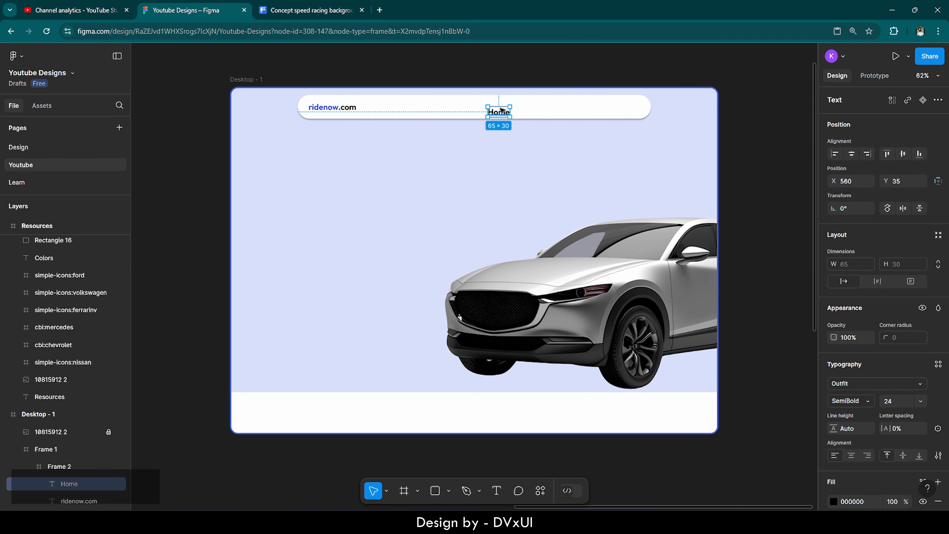
# Step: Move the "Home" text to about X 504, Y 20 in the white bar and set its font size to 18
pyautogui.moveTo(501, 113); pyautogui.dragTo(487, 110)
pyautogui.scroll(5, 590, 68)
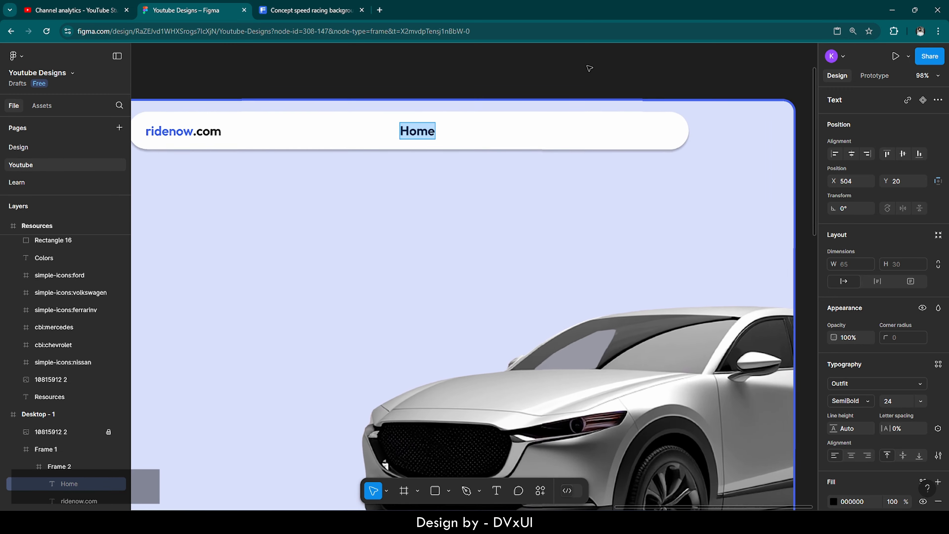
pyautogui.scroll(-1, 589, 68)
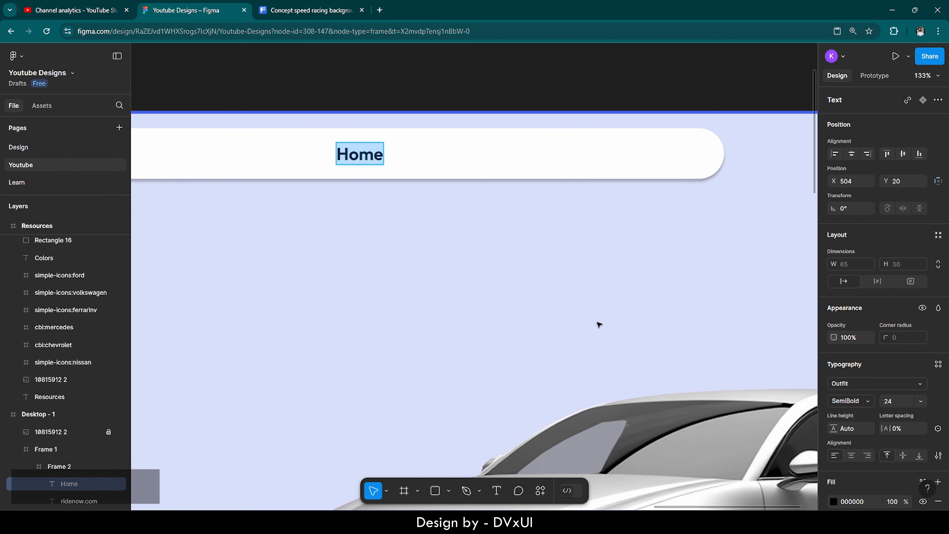
pyautogui.press('BackSpace')
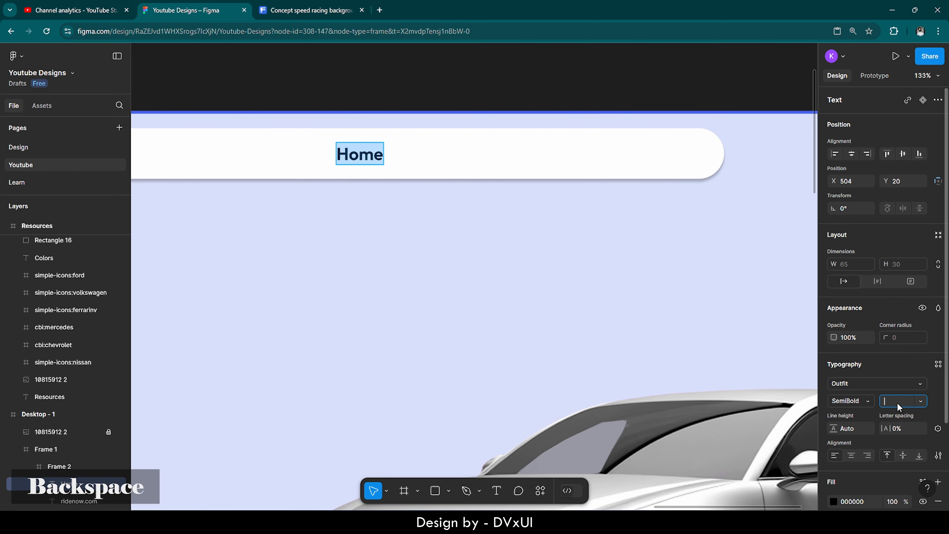
pyautogui.write('18')
pyautogui.press('Return')
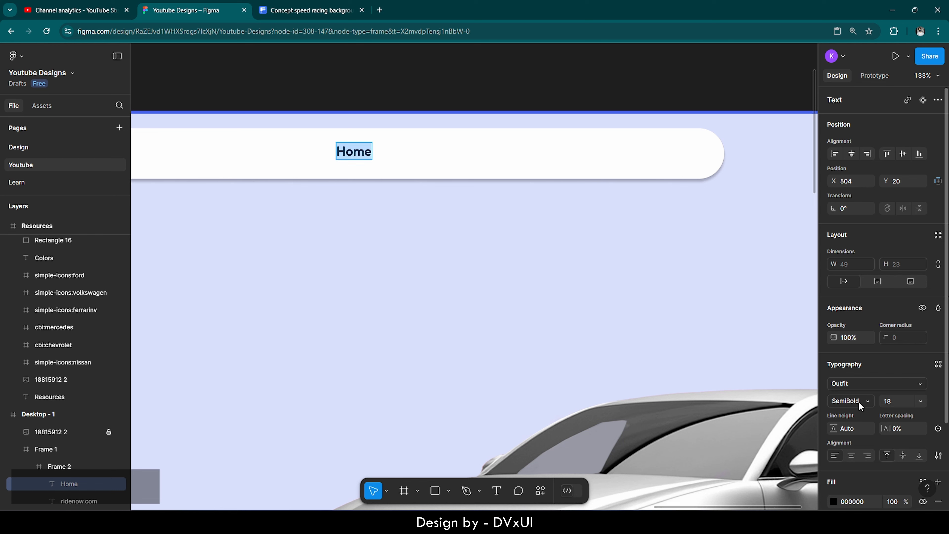
# Step: Set the "Home" text's fill color to 1B1B1B
pyautogui.click(846, 502)
pyautogui.write('1B1B1B')
pyautogui.press('Return')
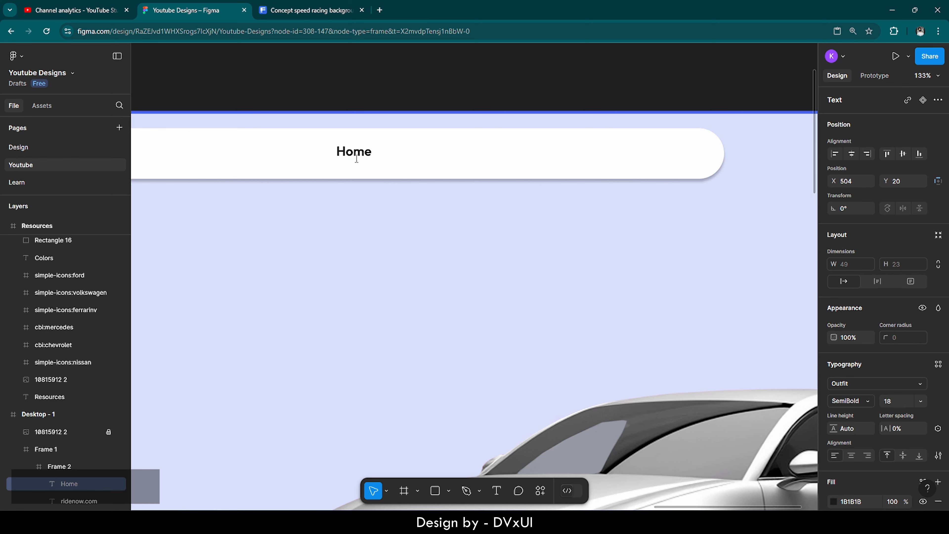
pyautogui.press('Escape')
pyautogui.press('Escape')
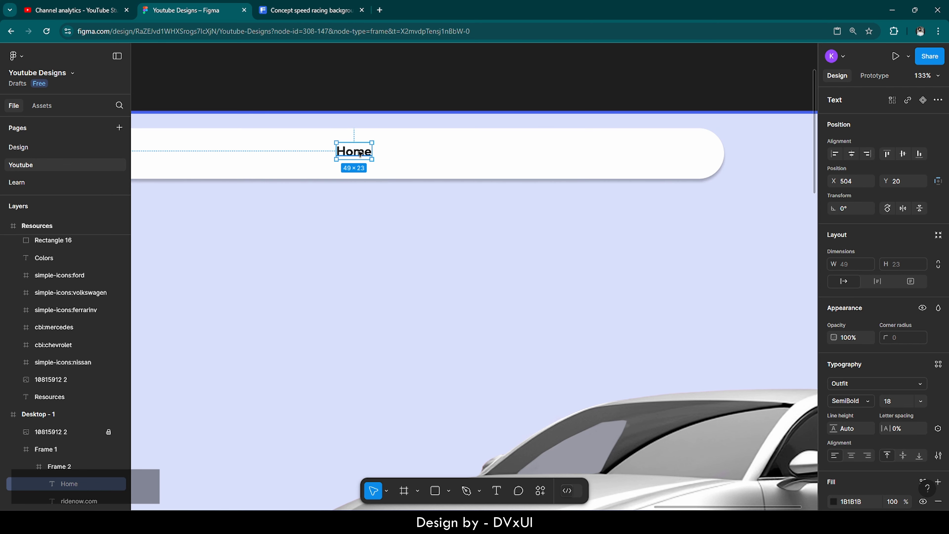
# Step: Lower "Home" to Y 28, duplicate it beside the original at about X 578, and change the copy's text to "Cars"
pyautogui.moveTo(360, 153); pyautogui.dragTo(413, 157)
pyautogui.hotkey('ctrl', 'c')
pyautogui.hotkey('ctrl', 'v')
pyautogui.doubleClick(414, 158)
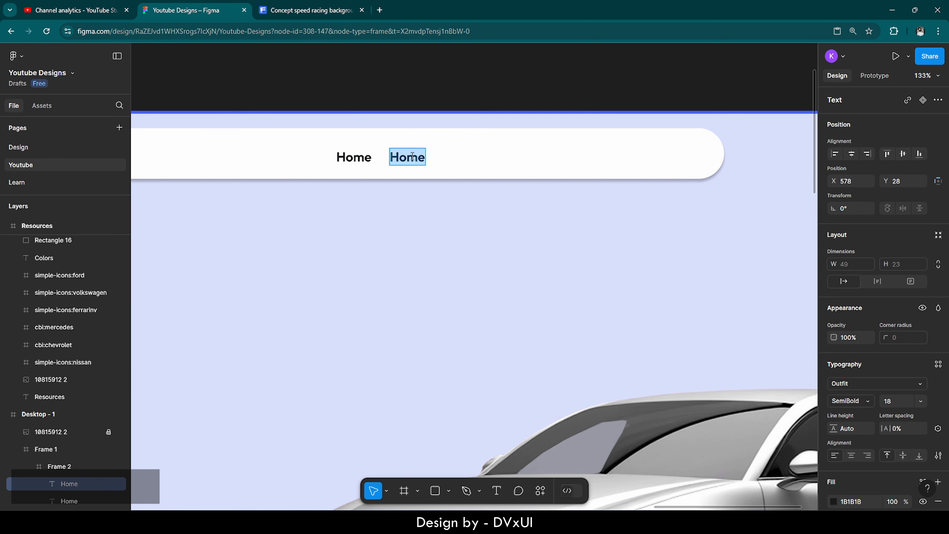
pyautogui.write('Cars')
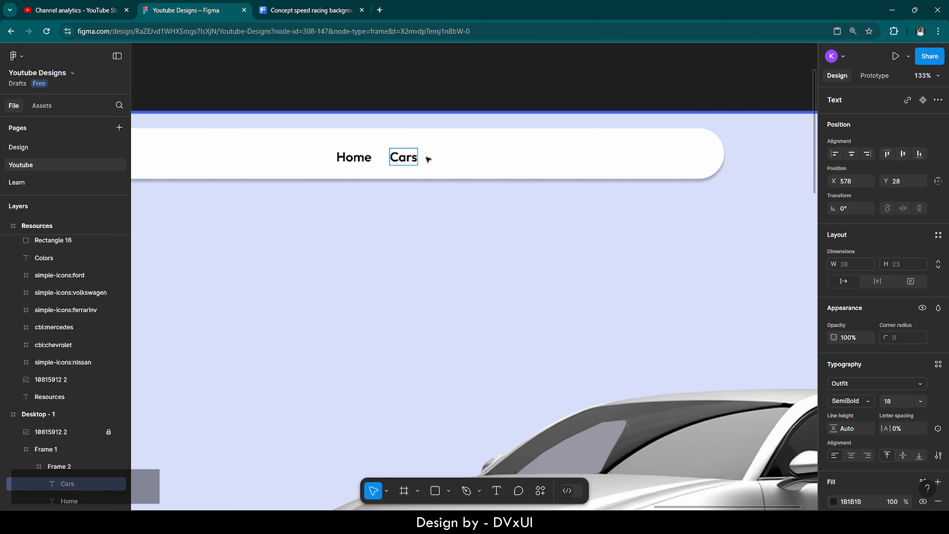
# Step: Duplicate "Cars" at the same height to about X 665 and change the copy's text to "About"
pyautogui.press('Escape')
pyautogui.hotkey('ctrl', 'c')
pyautogui.hotkey('ctrl', 'v')
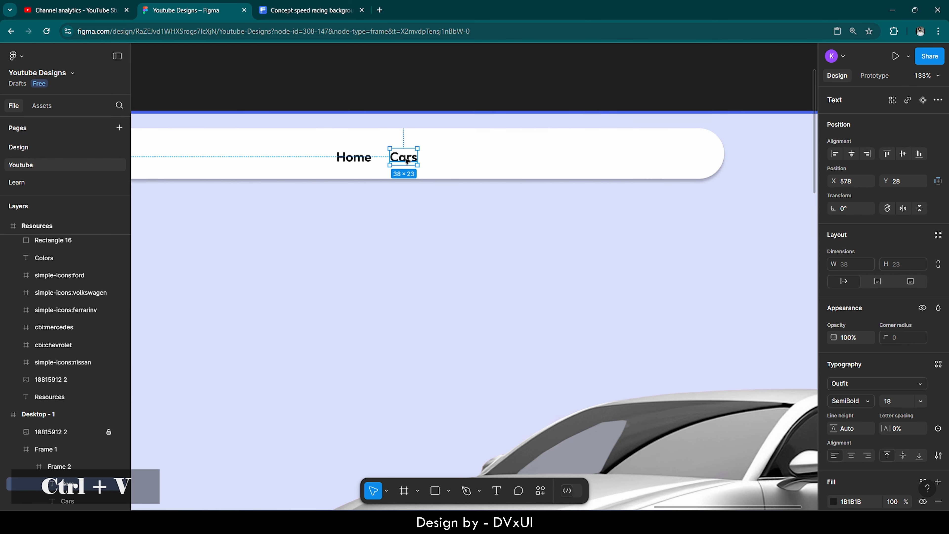
pyautogui.moveTo(407, 162); pyautogui.dragTo(471, 161)
pyautogui.doubleClick(470, 161)
pyautogui.write('About')
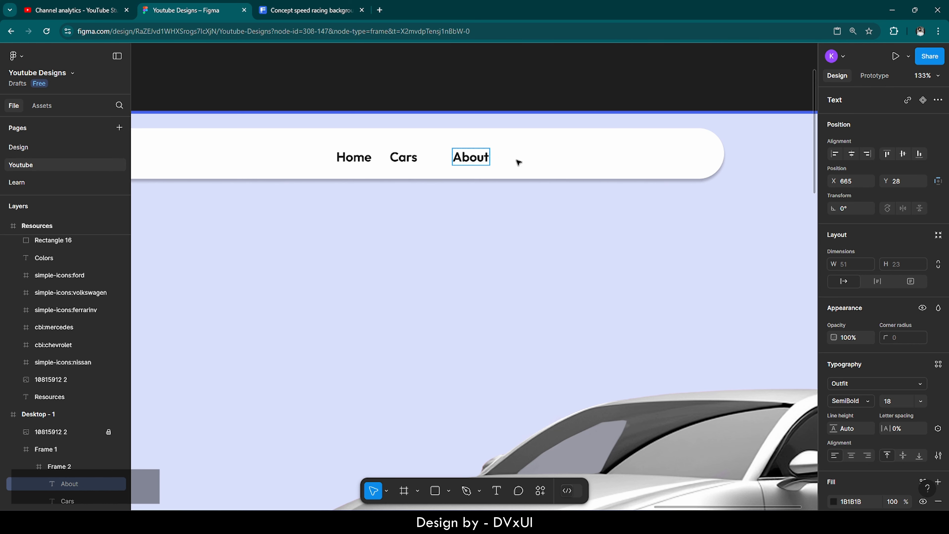
# Step: Duplicate "About" at the same height to about X 741 and change the copy's text to "Contact"
pyautogui.press('Escape')
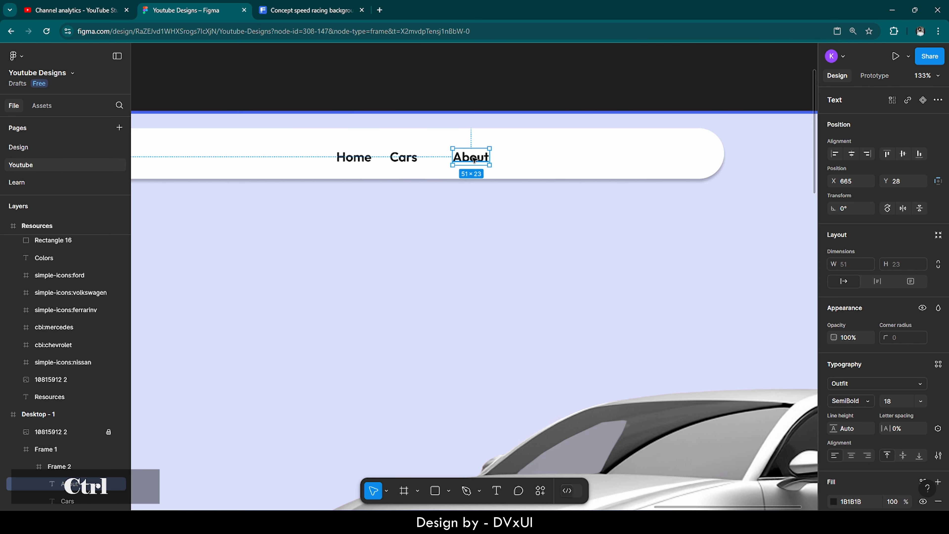
pyautogui.hotkey('ctrl', 'v')
pyautogui.moveTo(474, 160); pyautogui.dragTo(528, 159)
pyautogui.doubleClick(528, 159)
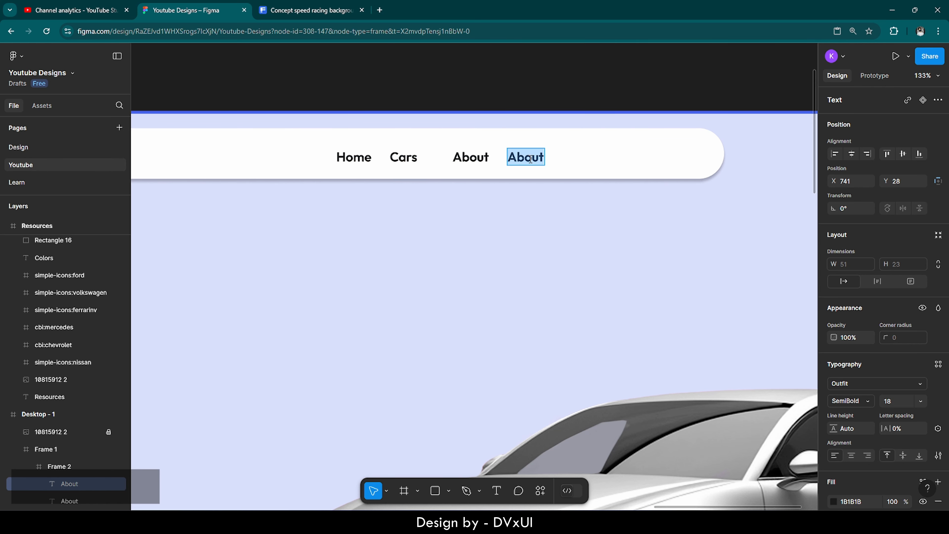
pyautogui.press('BackSpace')
pyautogui.write('Contact')
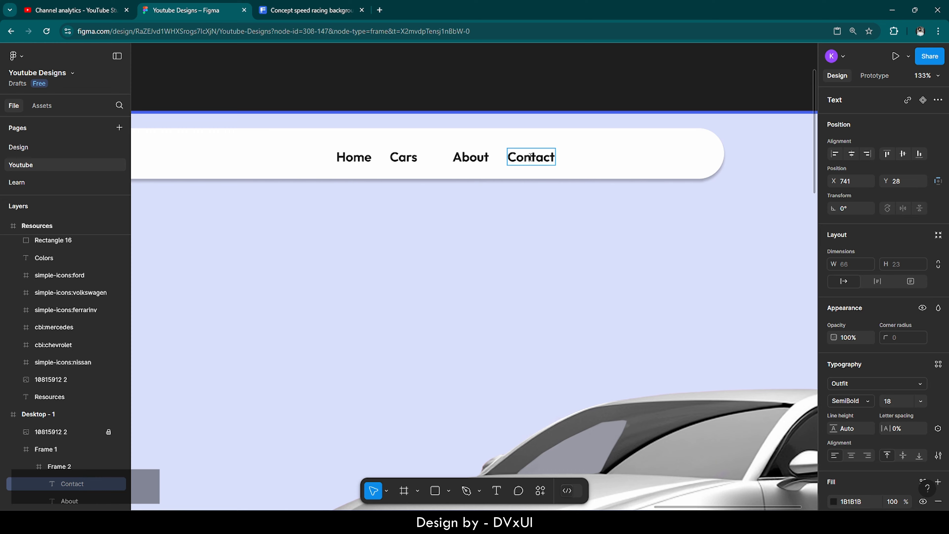
pyautogui.click(550, 91)
pyautogui.scroll(-5, 550, 91)
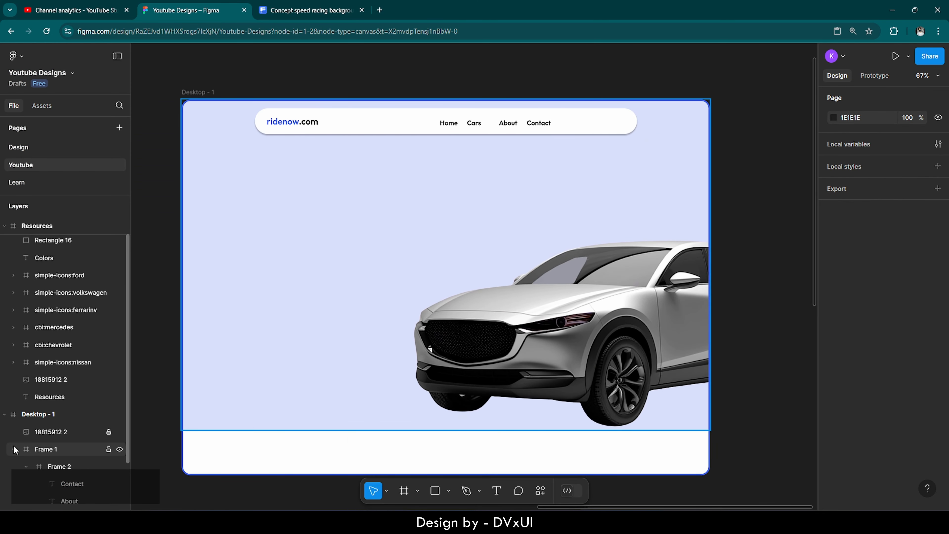
# Step: Combine the Home, Cars, About and Contact texts into one auto layout frame
pyautogui.doubleClick(15, 421)
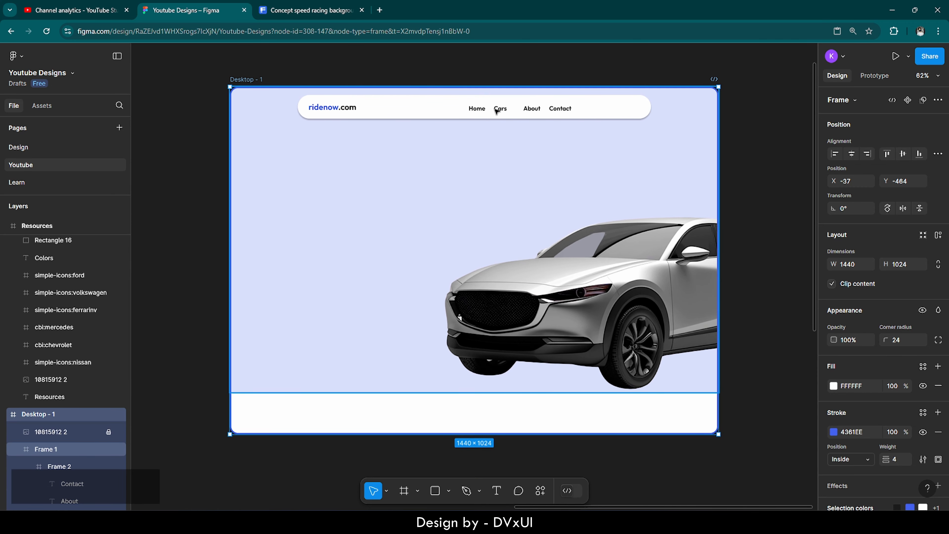
pyautogui.click(483, 113)
pyautogui.doubleClick(483, 113)
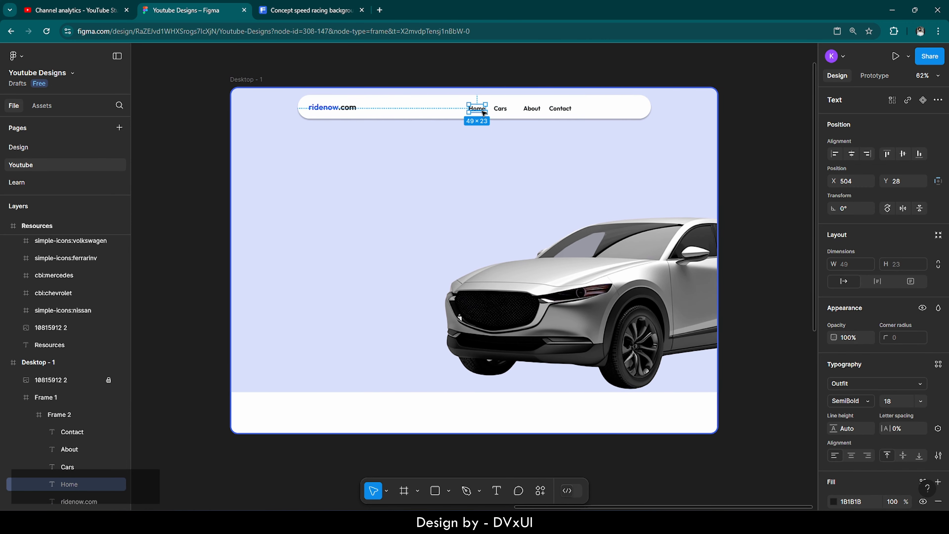
pyautogui.keyDown('shift'); pyautogui.click(500, 109); pyautogui.keyUp('shift')
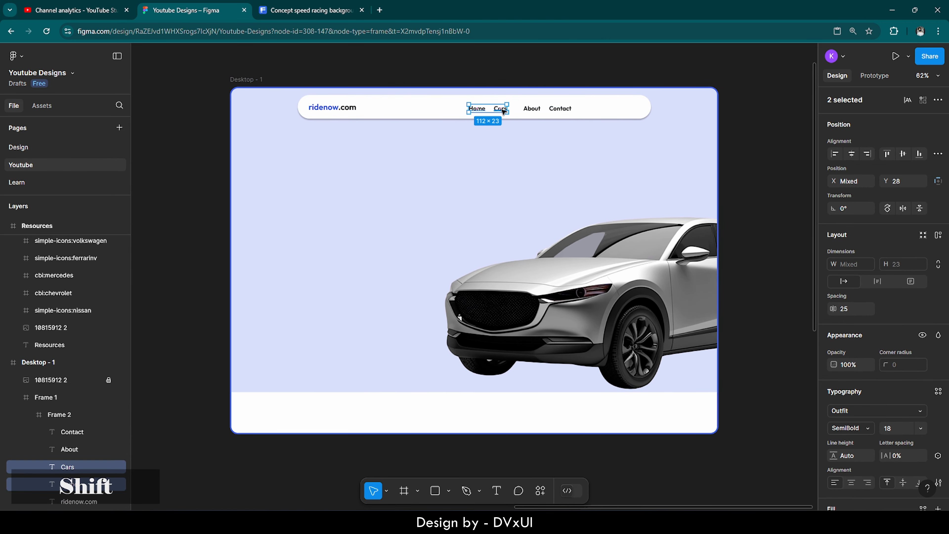
pyautogui.keyDown('shift'); pyautogui.click(533, 111); pyautogui.keyUp('shift')
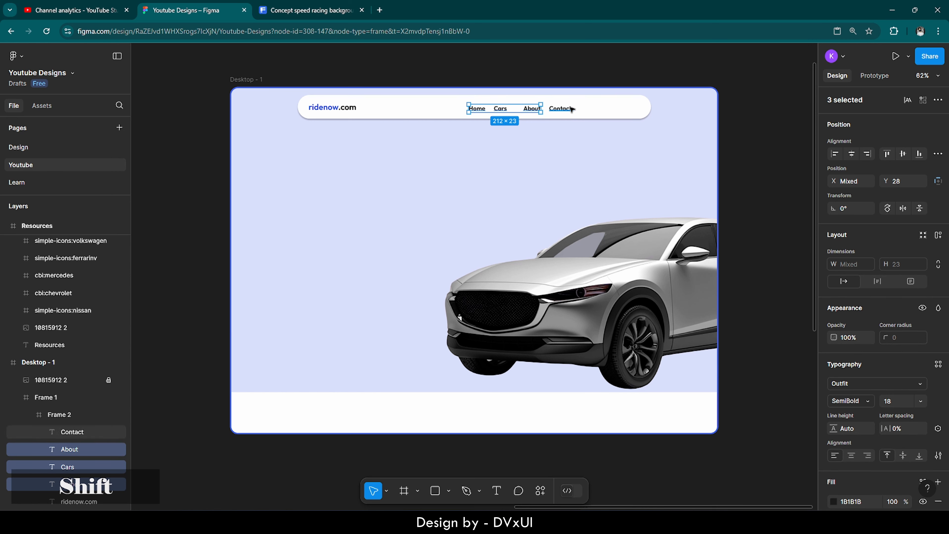
pyautogui.keyDown('shift'); pyautogui.click(558, 109); pyautogui.keyUp('shift')
pyautogui.rightClick(558, 108)
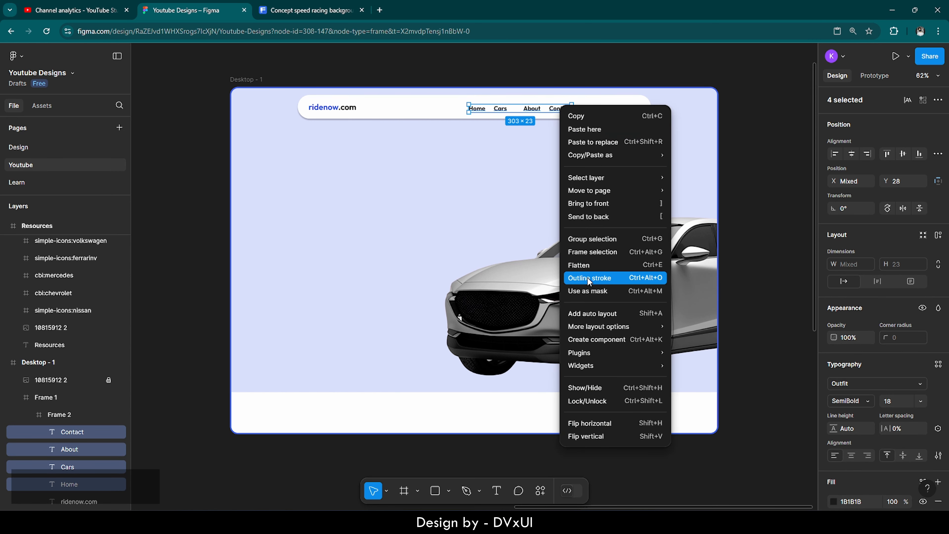
pyautogui.click(593, 315)
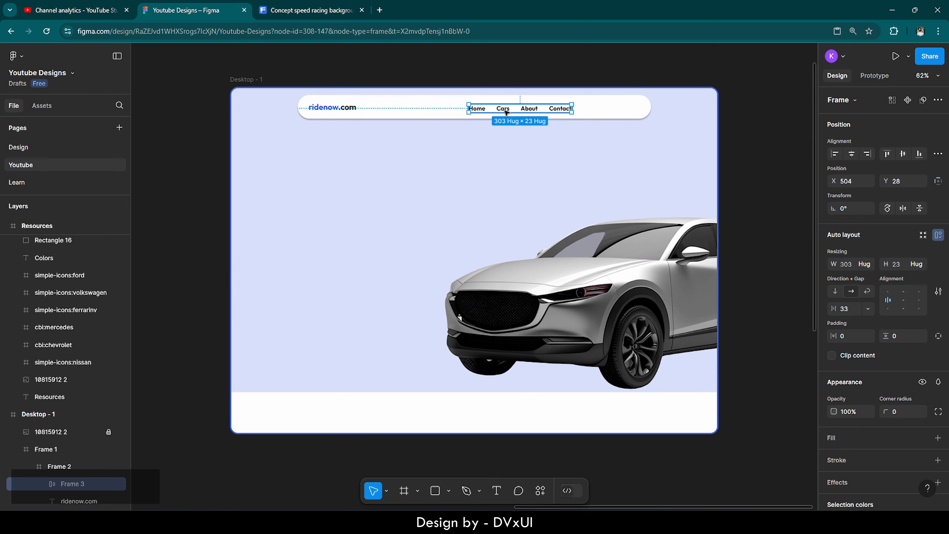
# Step: Center the content of the menu links' auto layout and set the gap between items to 60
pyautogui.scroll(5, 530, 94)
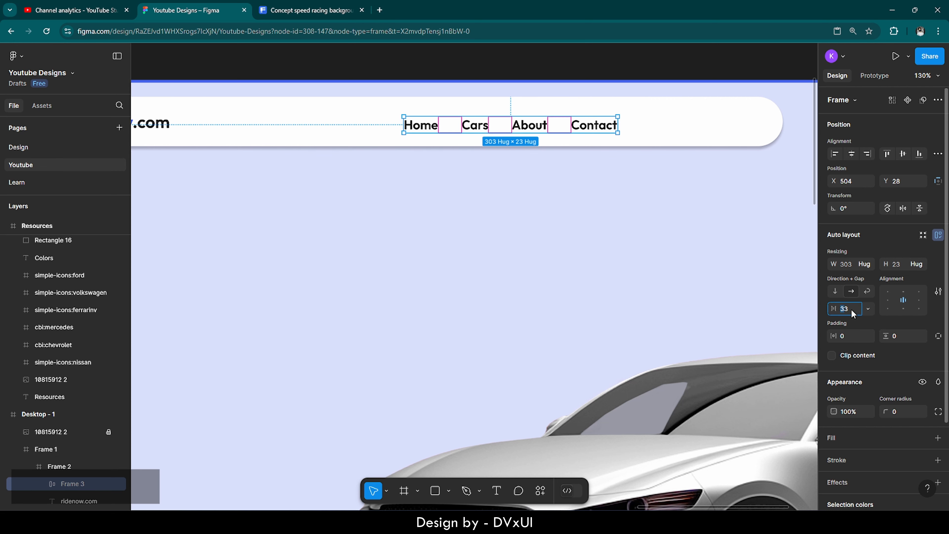
pyautogui.press('BackSpace')
pyautogui.press('BackSpace')
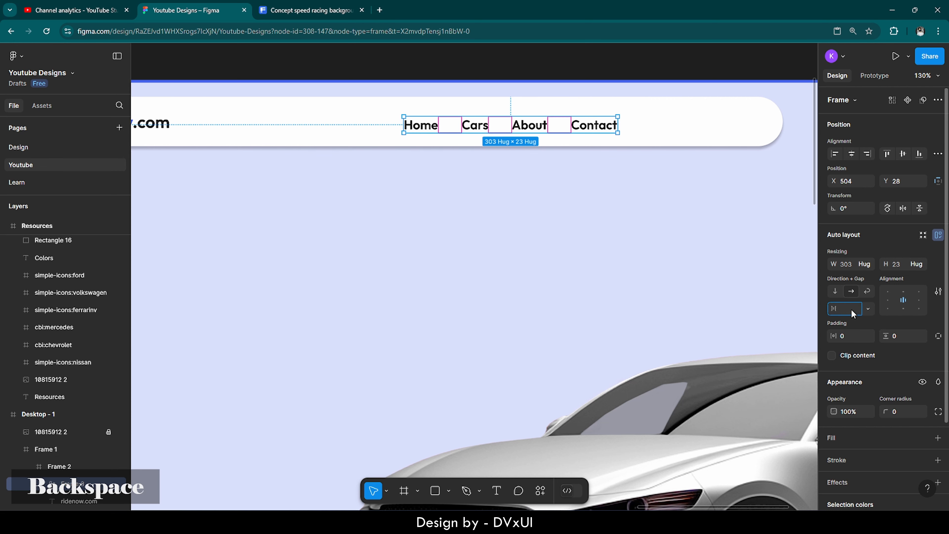
pyautogui.write('60')
pyautogui.press('Return')
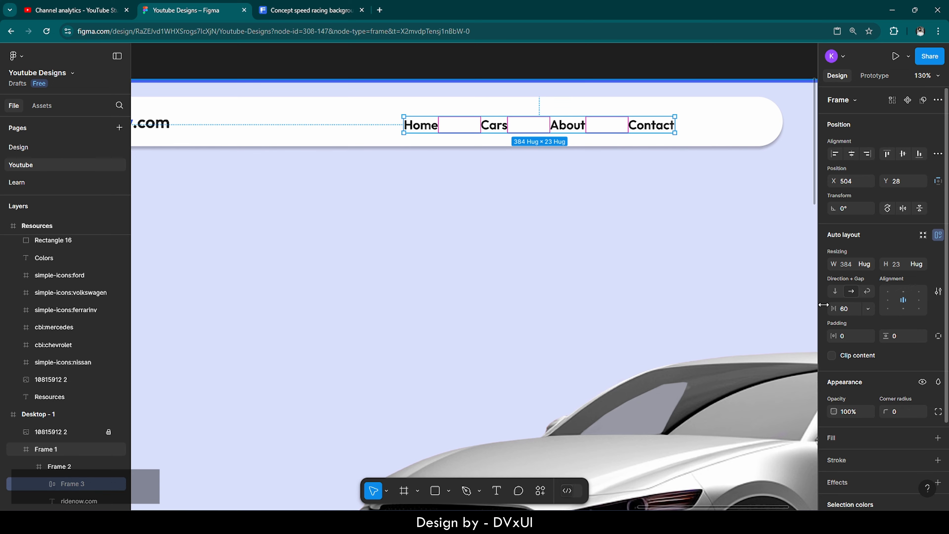
# Step: Shift the menu links frame to about X 521 and center it vertically in the white bar
pyautogui.scroll(-5, 423, 303)
pyautogui.scroll(-3, 423, 303)
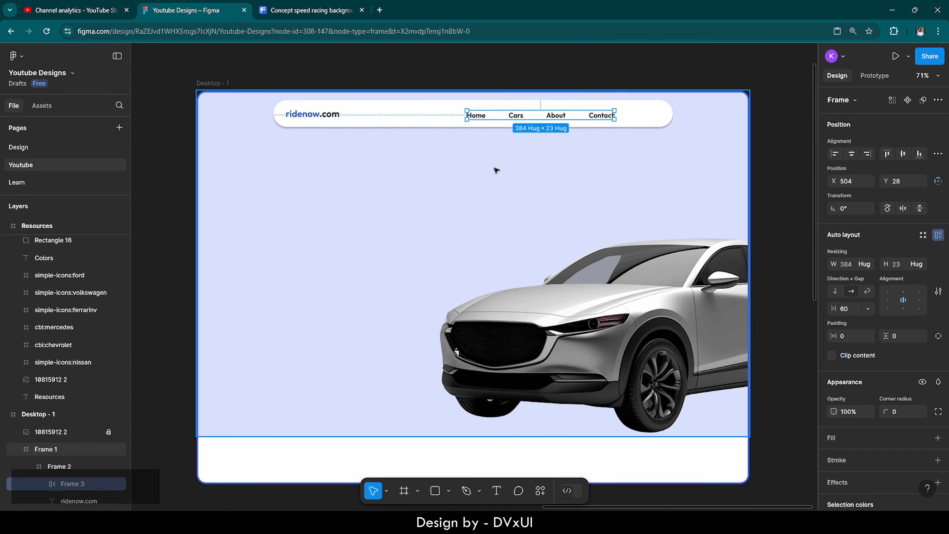
pyautogui.moveTo(554, 119); pyautogui.dragTo(561, 116)
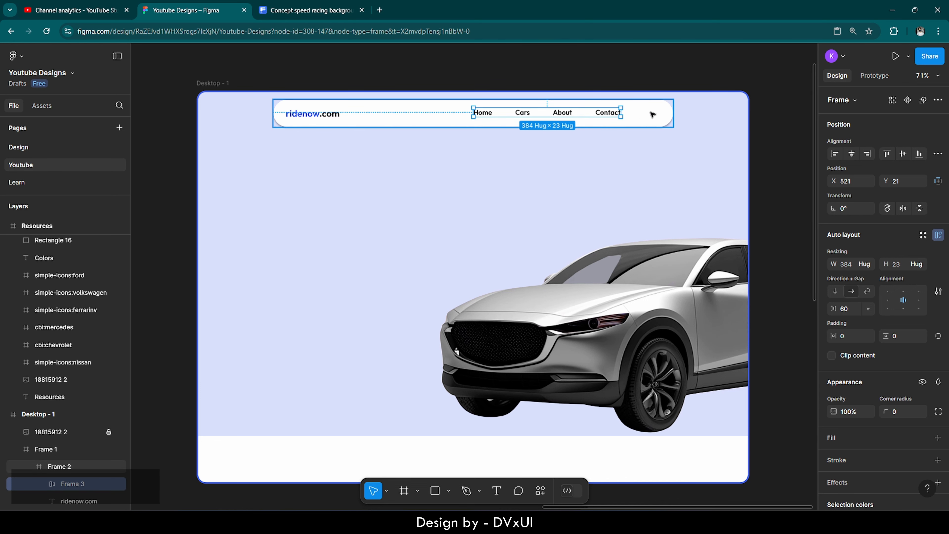
pyautogui.click(904, 154)
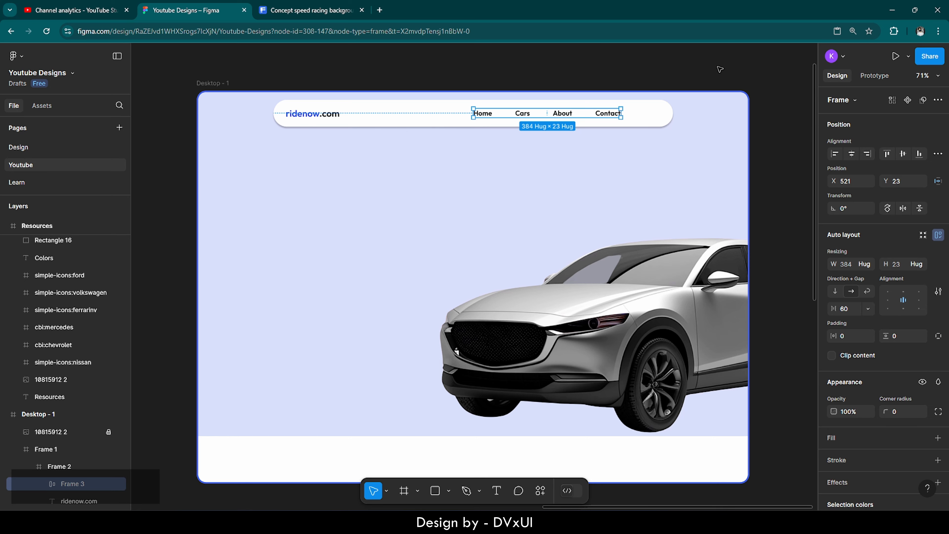
# Step: Recolor only the "Home" link with the page's blue 4361EE
pyautogui.scroll(1, 720, 69)
pyautogui.scroll(3, 720, 69)
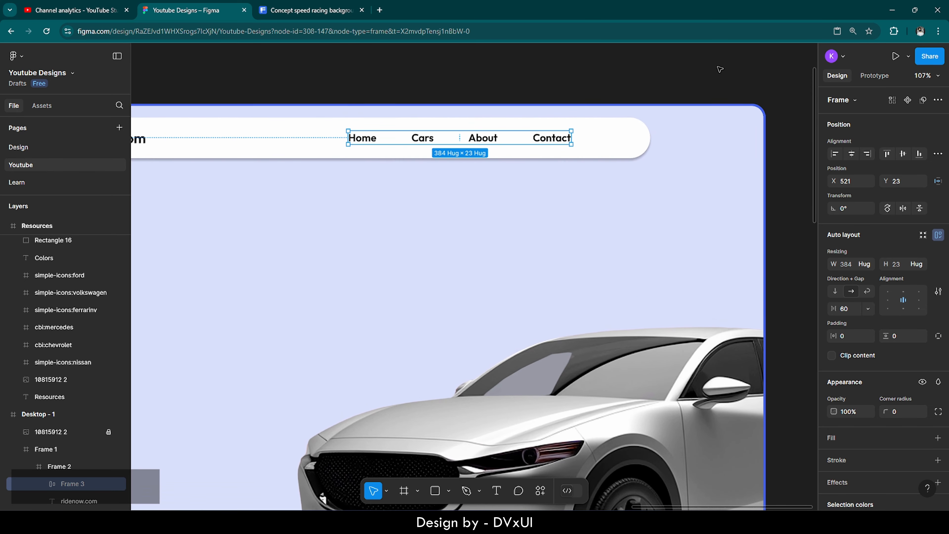
pyautogui.click(370, 140)
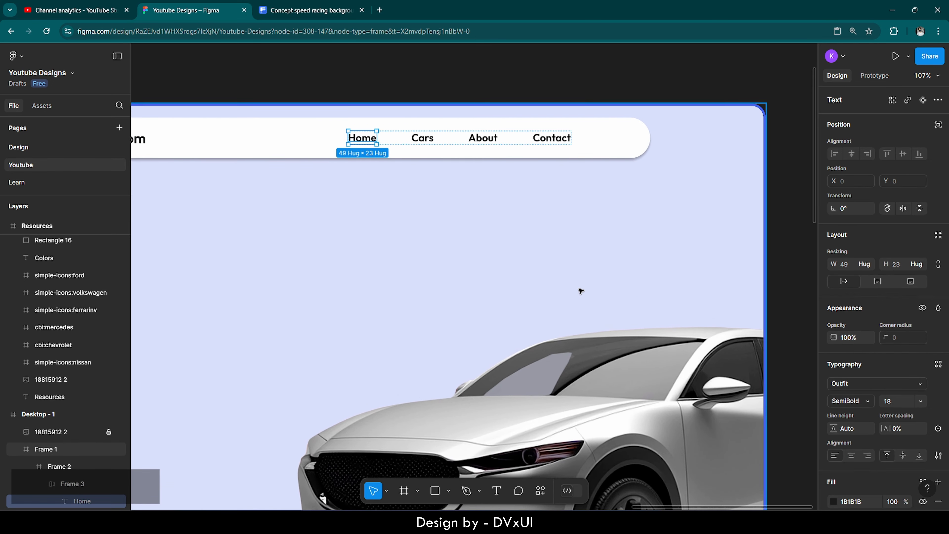
pyautogui.scroll(-3, 912, 475)
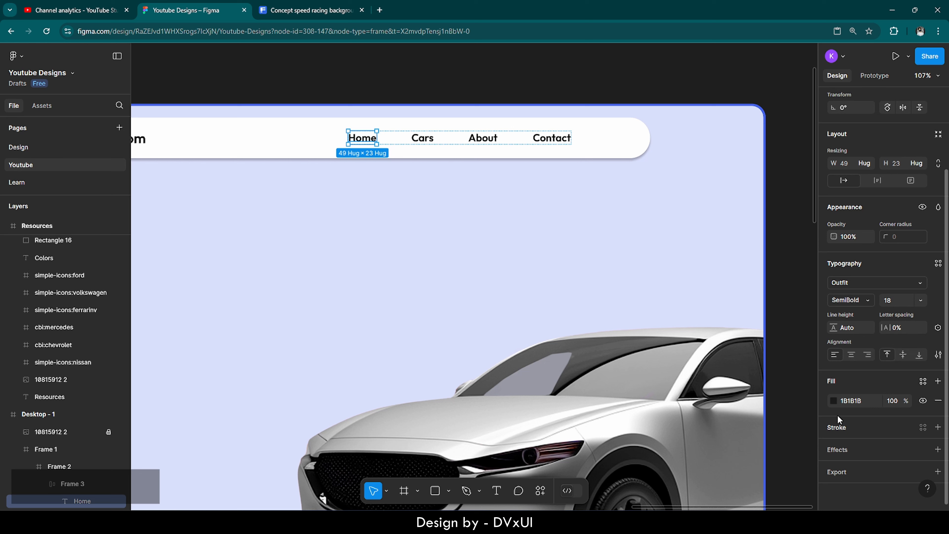
pyautogui.click(833, 401)
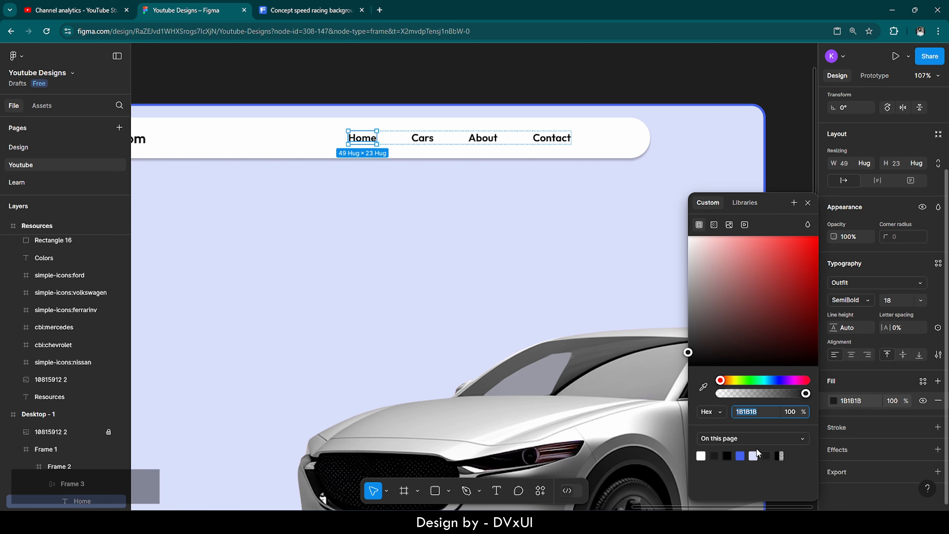
pyautogui.click(740, 455)
pyautogui.click(534, 265)
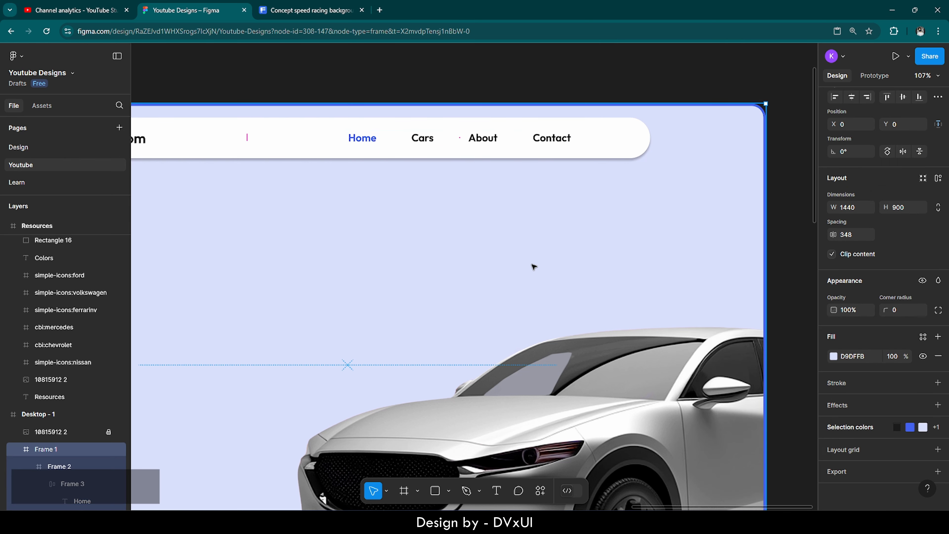
# Step: Place a new 100 × 100 frame in the white bar, right of "Contact" at about X 925, Y -10
pyautogui.click(552, 139)
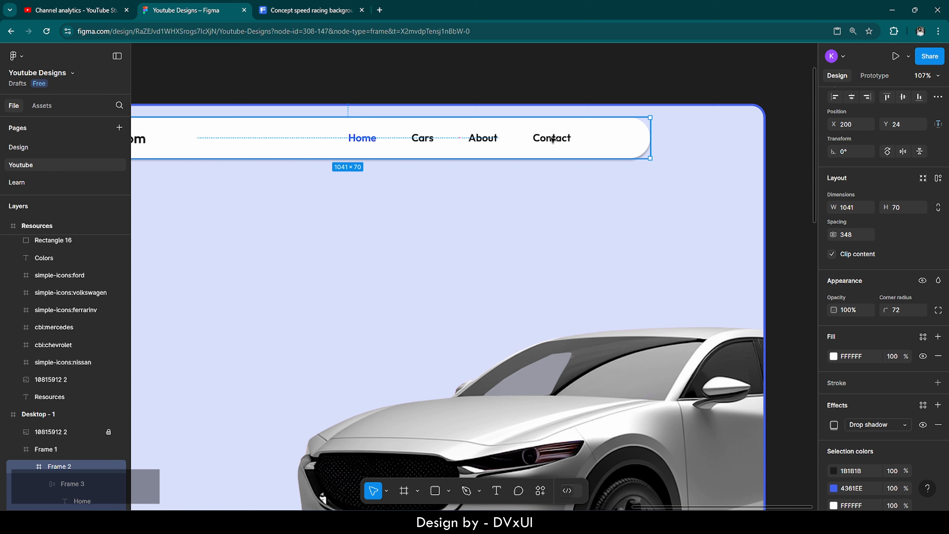
pyautogui.click(552, 139)
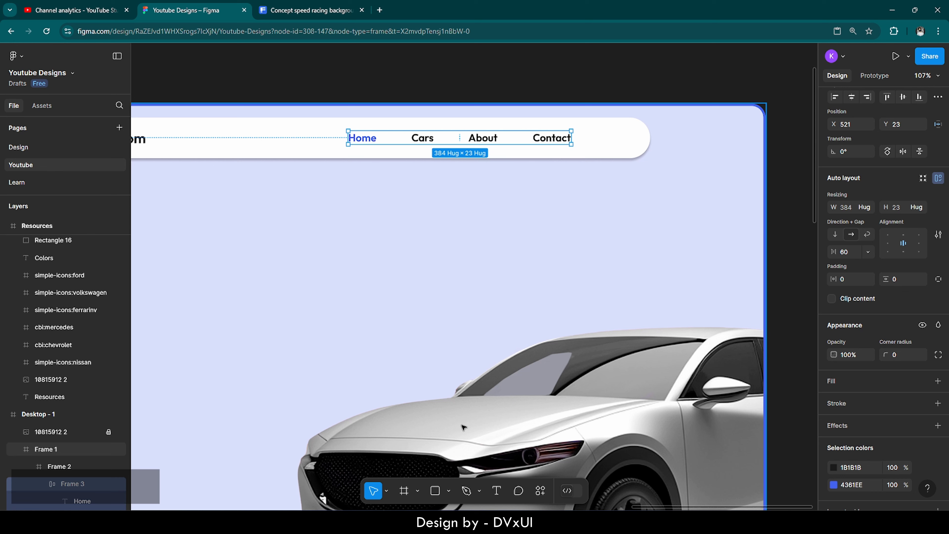
pyautogui.click(404, 491)
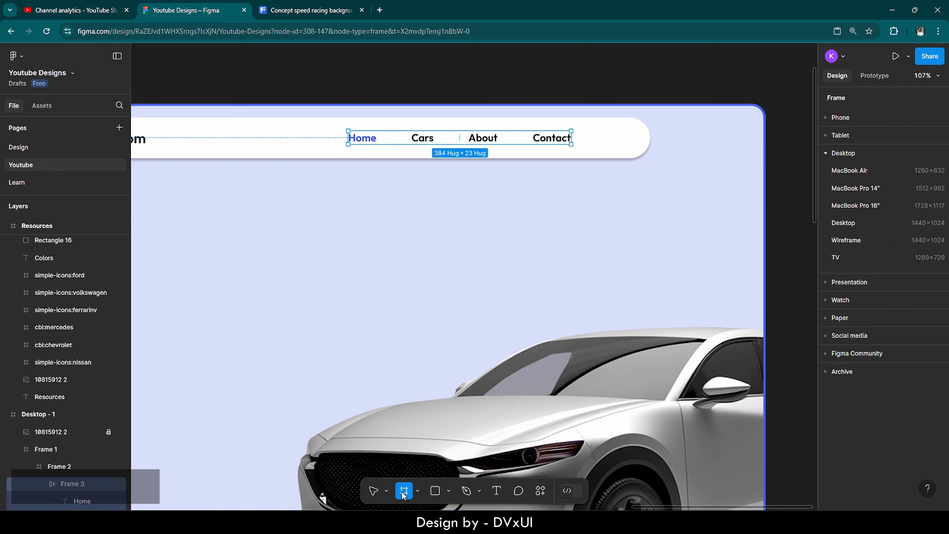
pyautogui.click(611, 141)
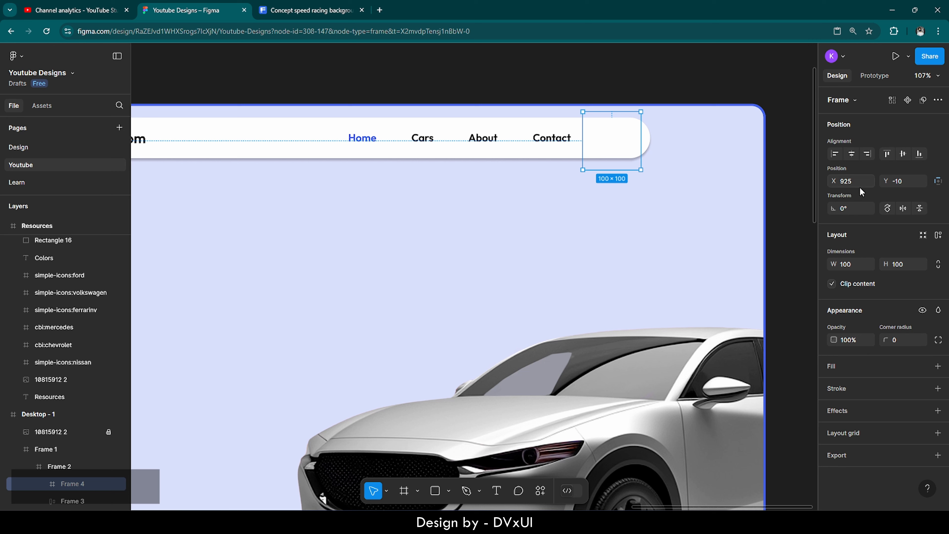
# Step: Fill the new frame at the white bar's end with the page's blue 4361EE and set its corner radius to 100
pyautogui.click(843, 368)
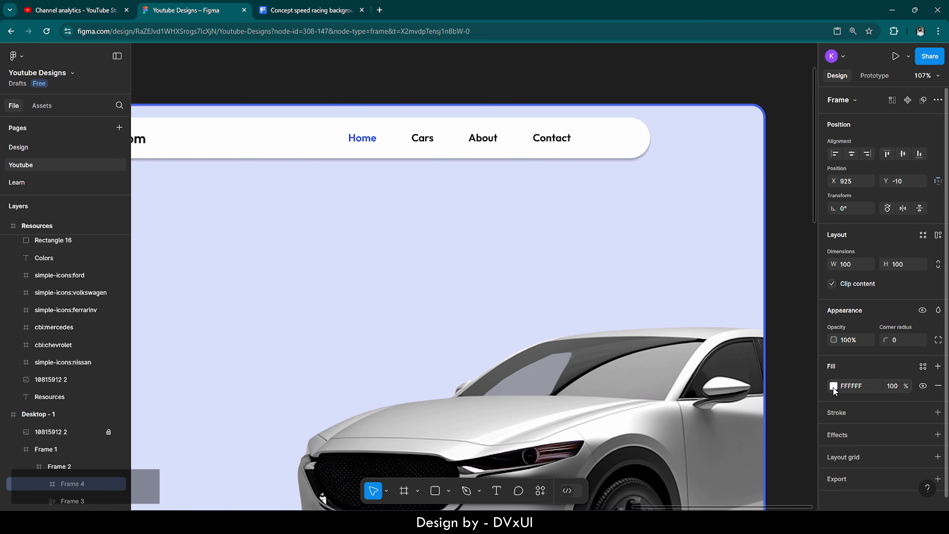
pyautogui.click(834, 387)
pyautogui.click(741, 455)
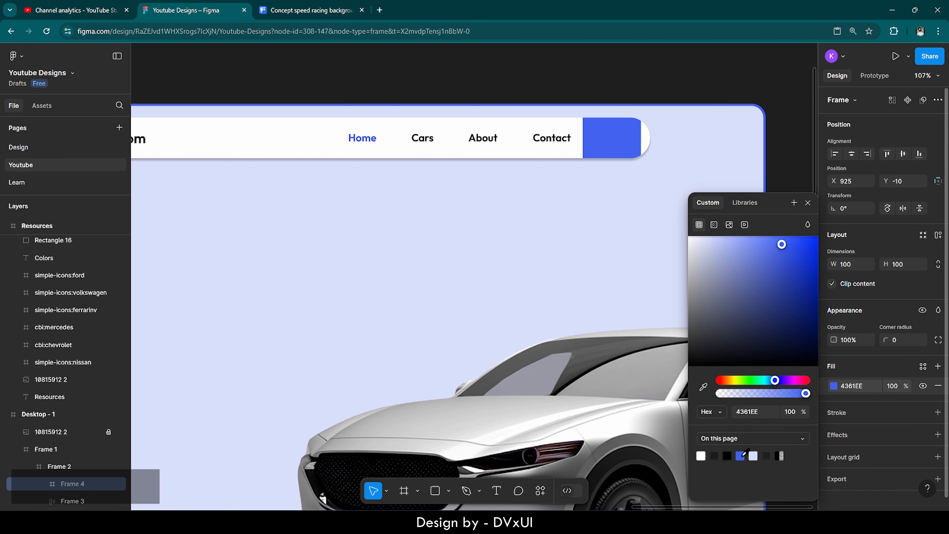
pyautogui.click(808, 203)
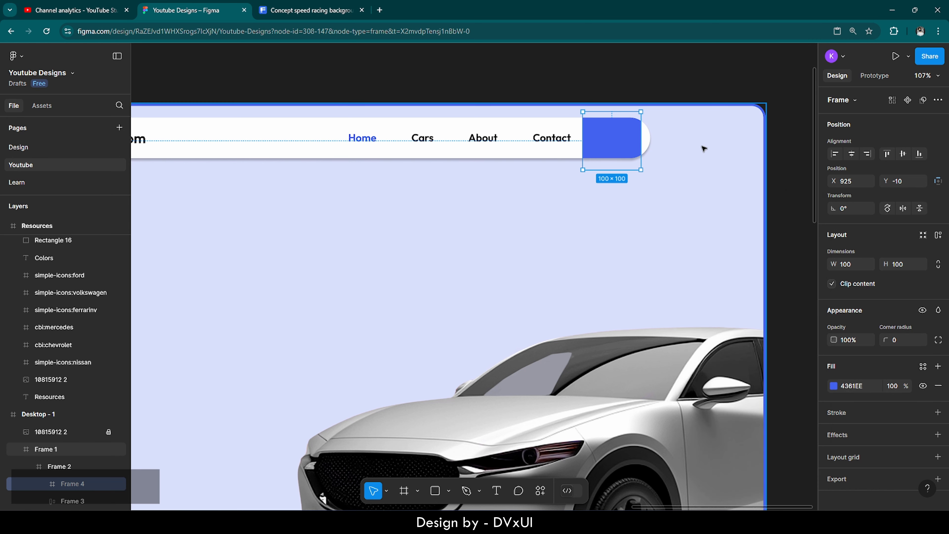
pyautogui.click(903, 340)
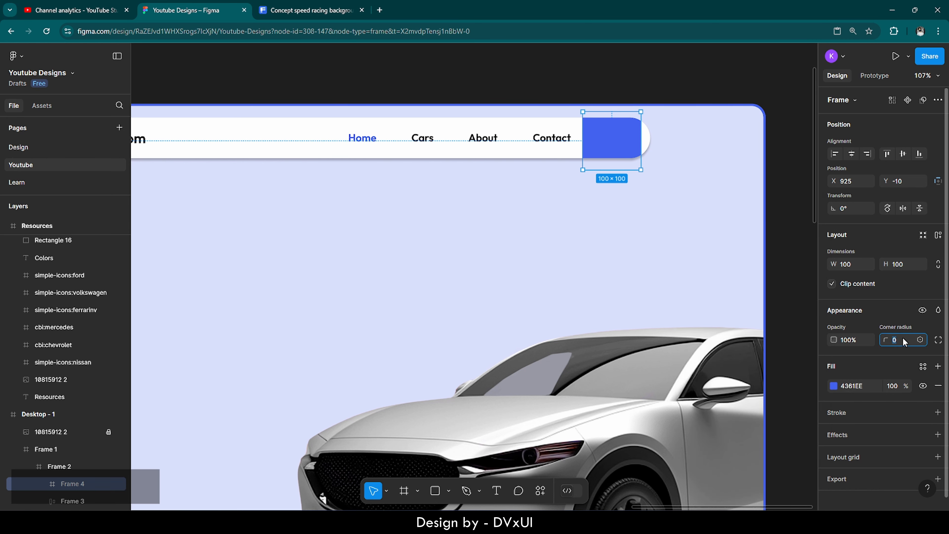
pyautogui.press('BackSpace')
pyautogui.write('100')
pyautogui.press('Return')
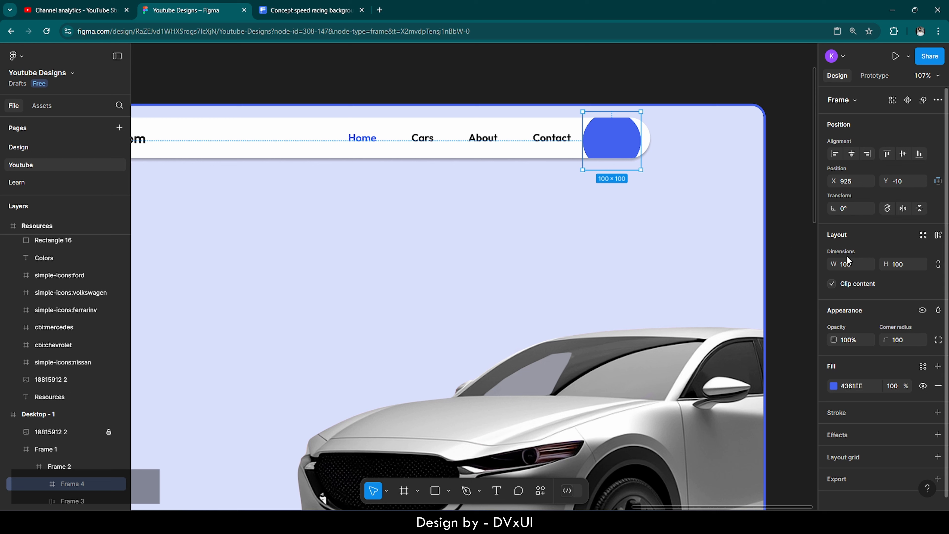
# Step: Resize the blue frame to 60 × 60 with locked proportions and center it vertically in the white bar
pyautogui.click(938, 264)
pyautogui.write('60')
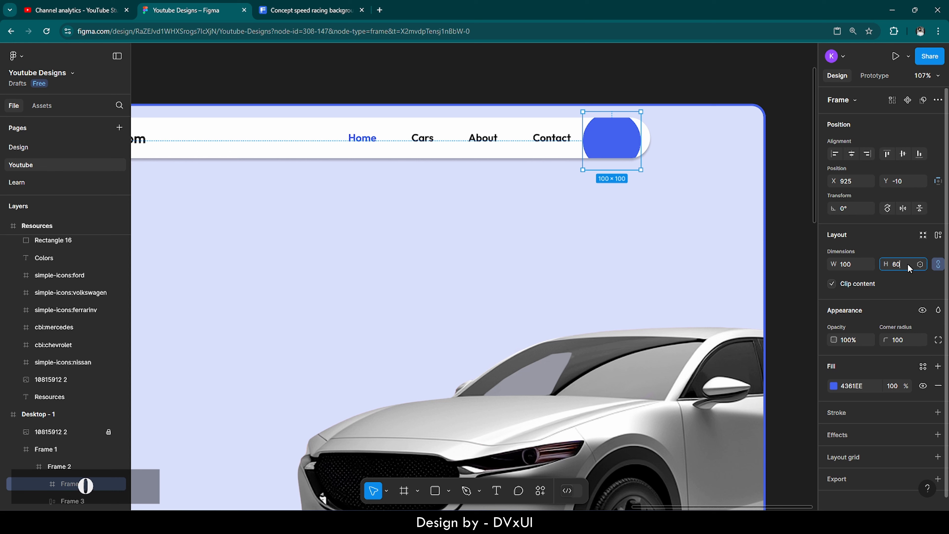
pyautogui.press('Return')
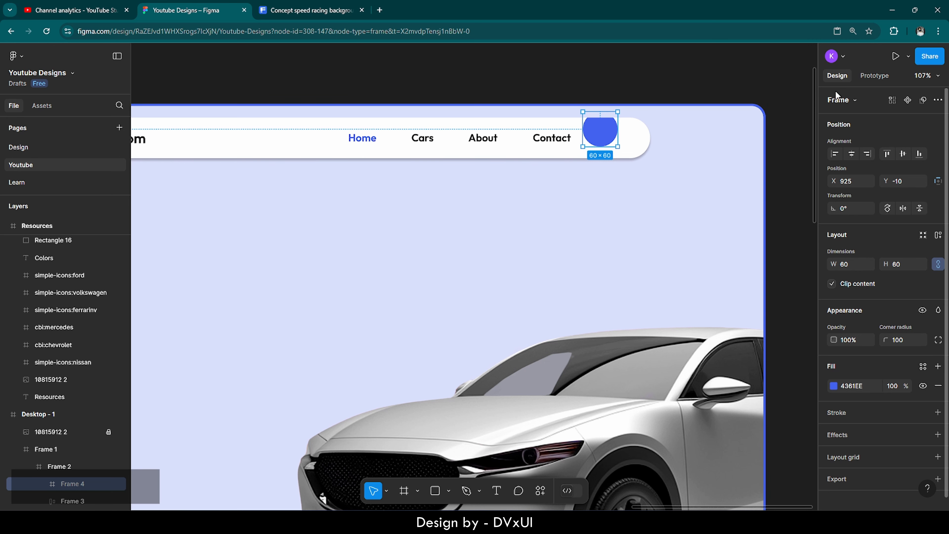
pyautogui.click(904, 155)
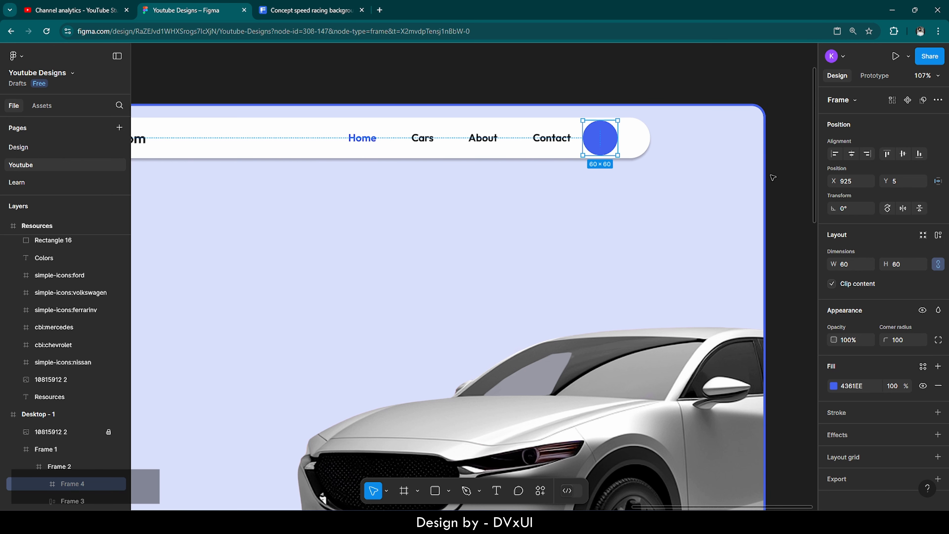
# Step: Shift the blue circle horizontally to X 975, near the rounded end of the white bar
pyautogui.press('shift')
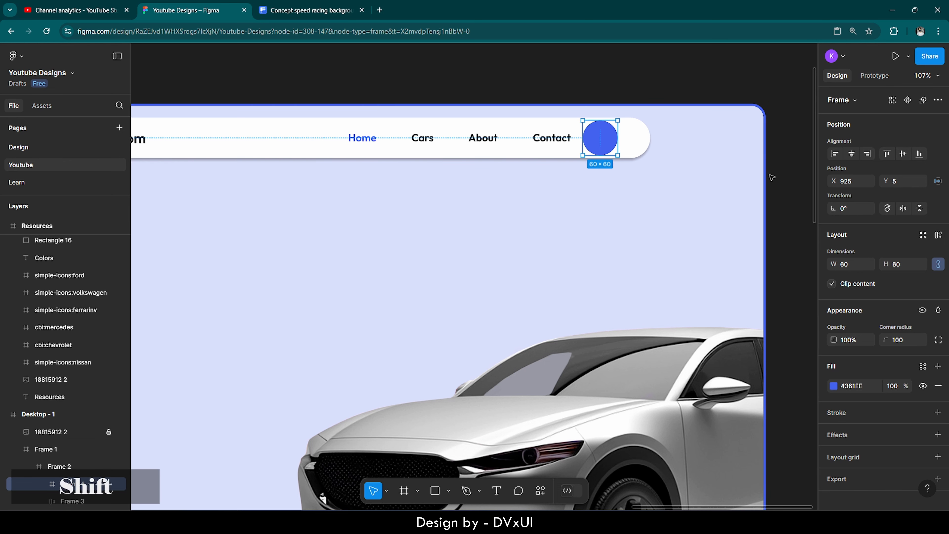
pyautogui.hotkey('shift', 'Right')
pyautogui.hotkey('shift', 'Right')
pyautogui.hotkey('shift', 'Right')
pyautogui.hotkey('shift', 'Right')
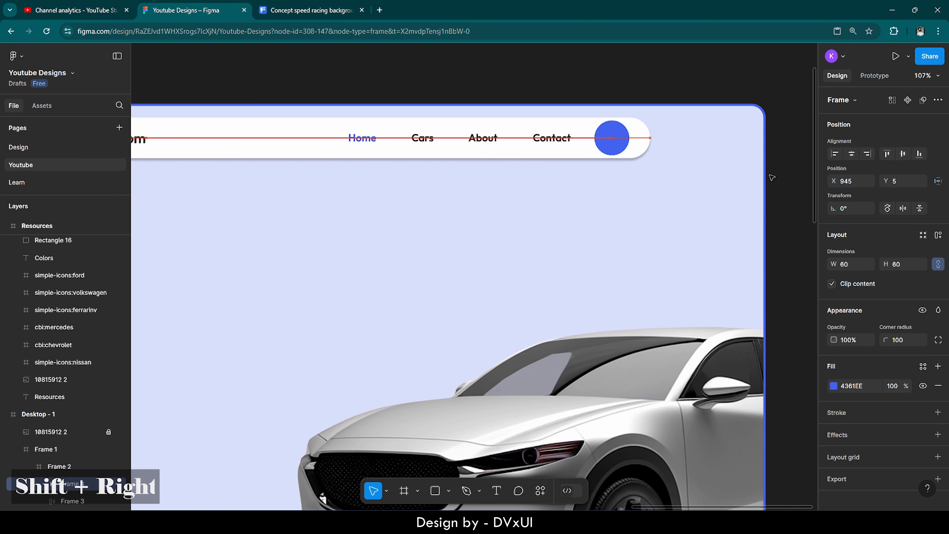
pyautogui.hotkey('shift', 'Right')
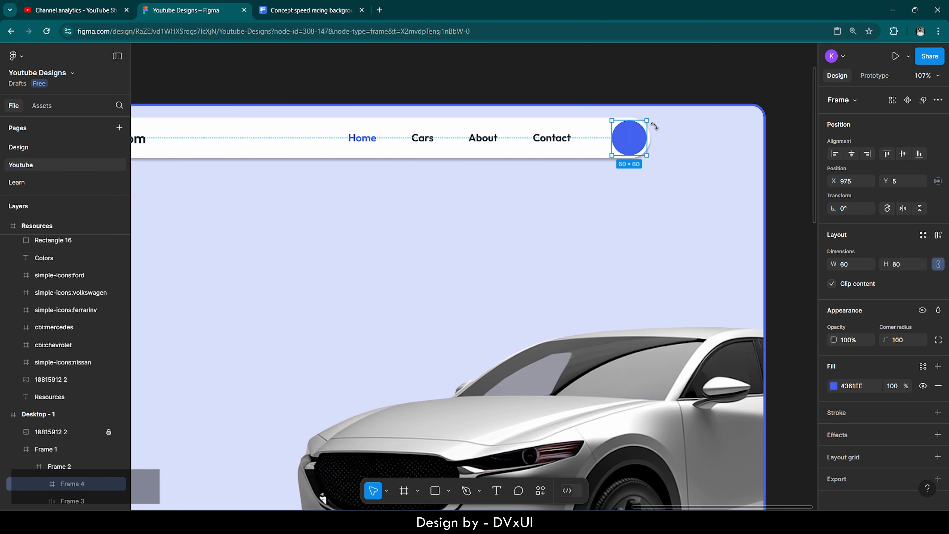
pyautogui.click(674, 142)
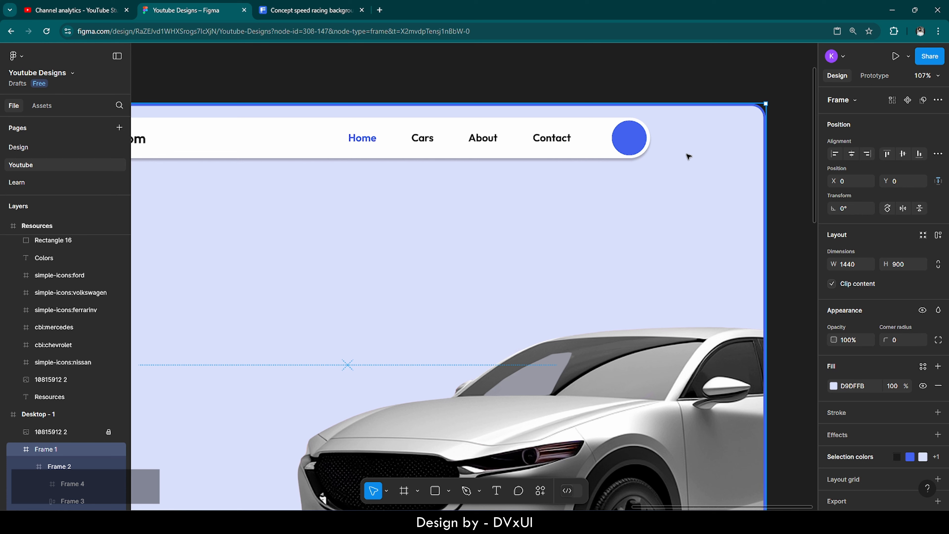
# Step: Find a "search" icon with the Iconify plugin and place the mynaui magnifier in the center of the blue circle
pyautogui.rightClick(304, 241)
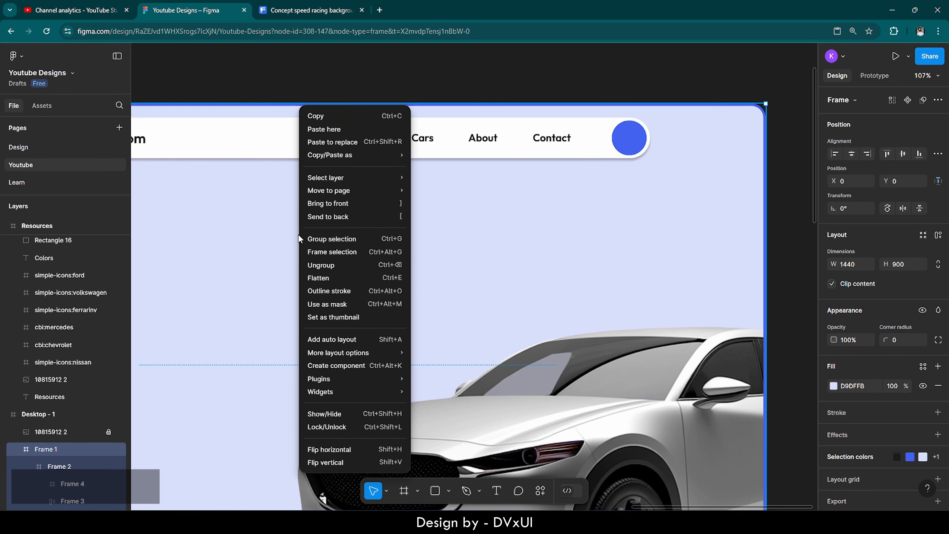
pyautogui.moveTo(352, 385)
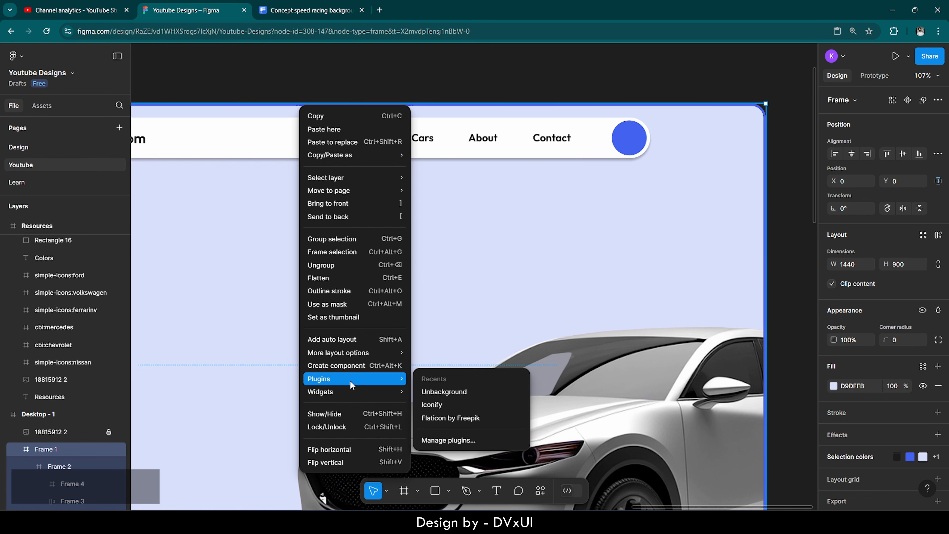
pyautogui.click(432, 404)
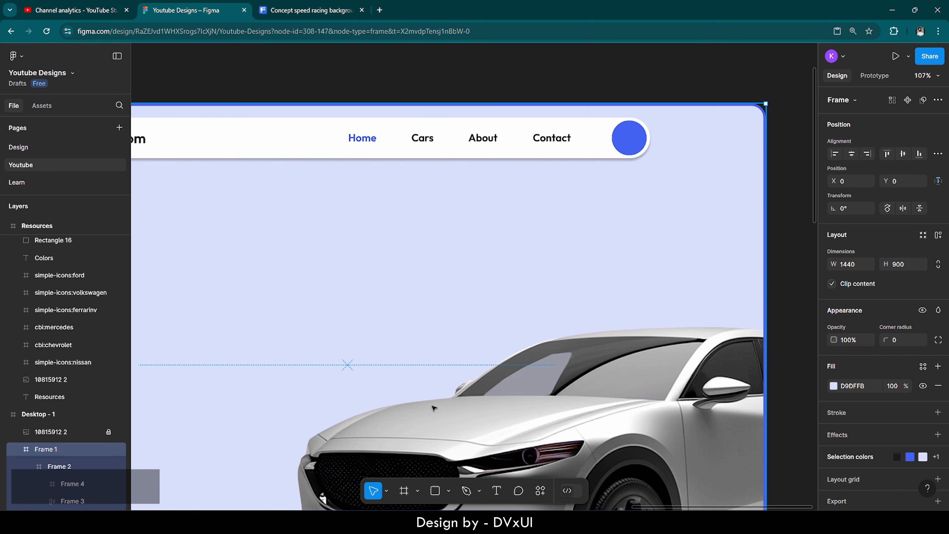
pyautogui.moveTo(382, 214); pyautogui.dragTo(350, 213)
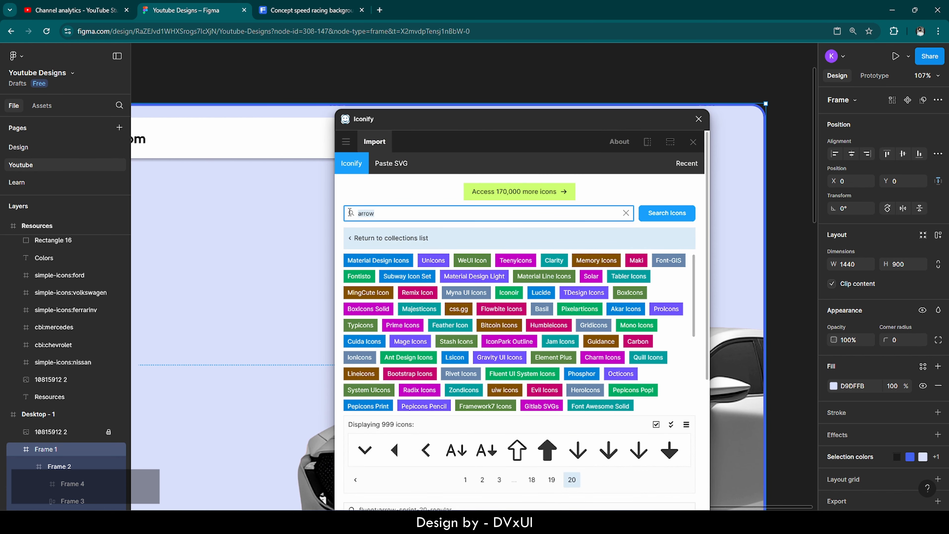
pyautogui.write('search')
pyautogui.press('Return')
pyautogui.scroll(-1, 532, 411)
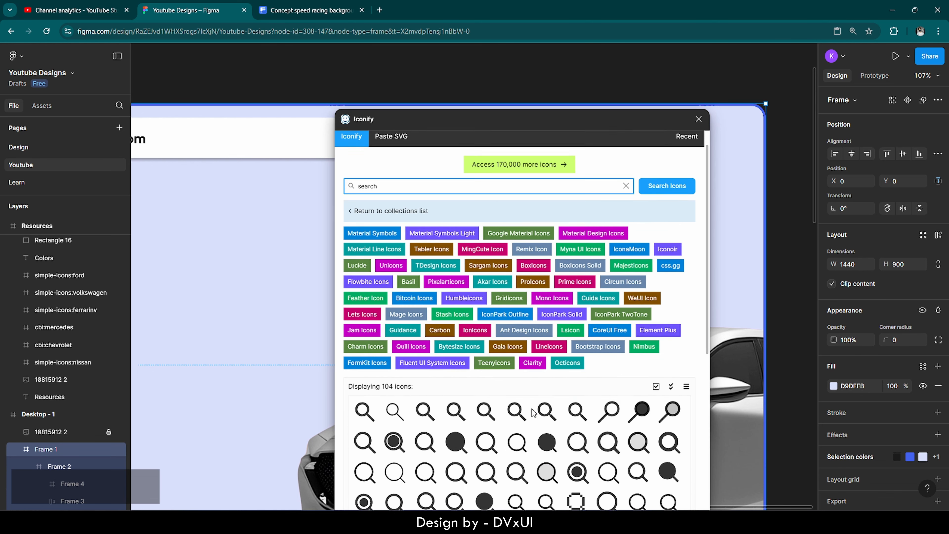
pyautogui.scroll(-2, 532, 411)
pyautogui.moveTo(517, 370); pyautogui.dragTo(634, 142)
pyautogui.click(699, 119)
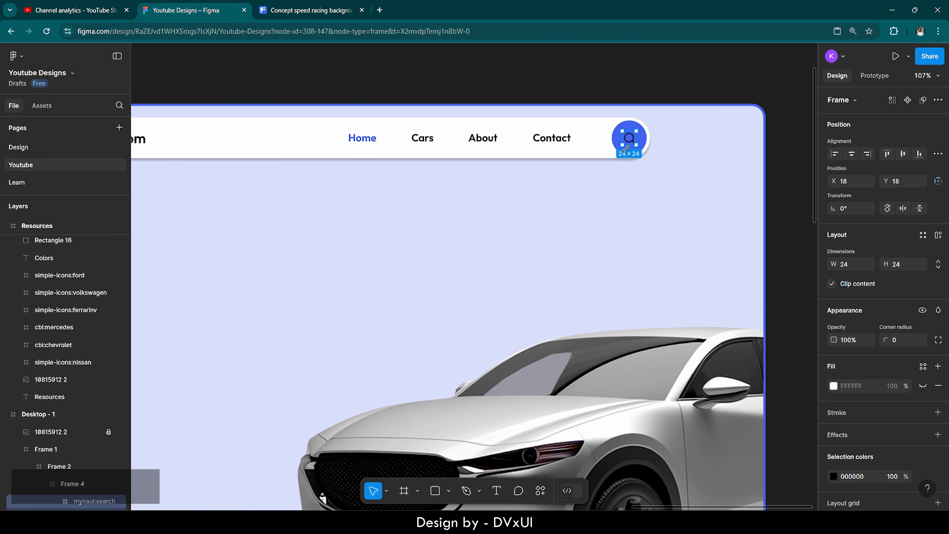
# Step: Recolor the search icon in the blue circle to white FFFFFF
pyautogui.click(864, 478)
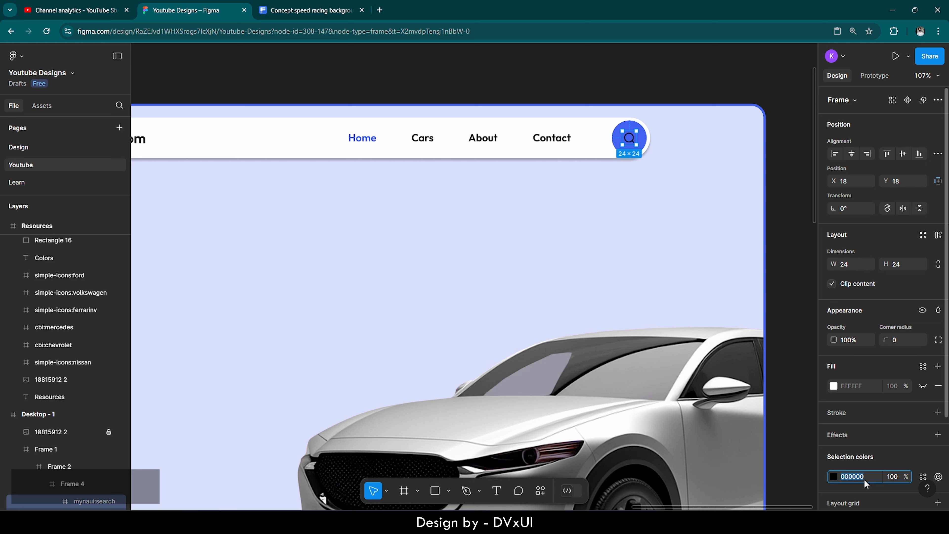
pyautogui.write('ffffff')
pyautogui.press('Return')
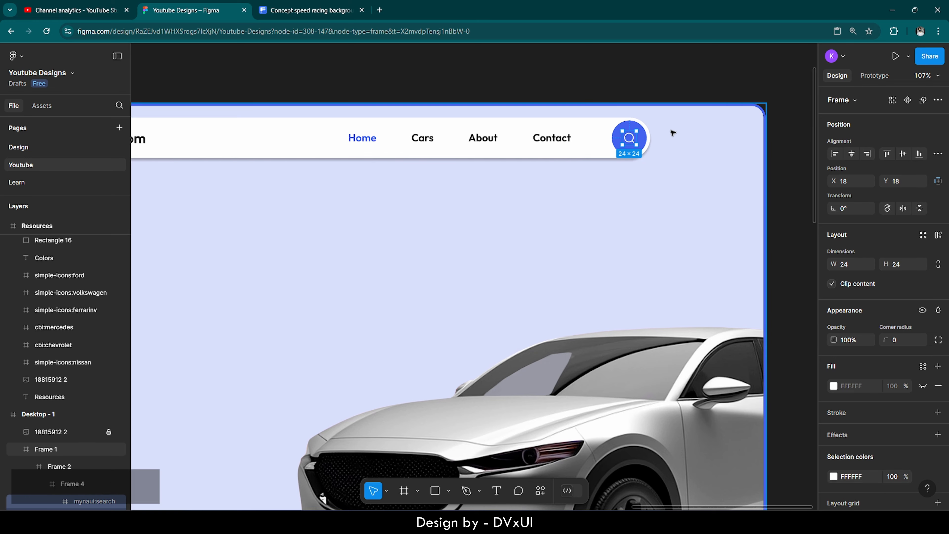
pyautogui.click(686, 155)
# Step: Shift the menu links frame horizontally to X 551, closer to the search circle
pyautogui.scroll(-5, 686, 155)
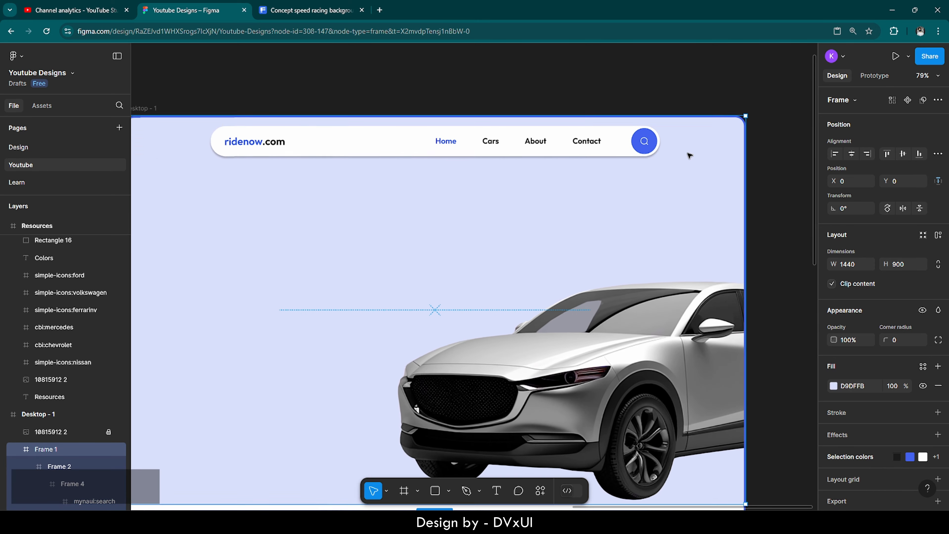
pyautogui.click(604, 152)
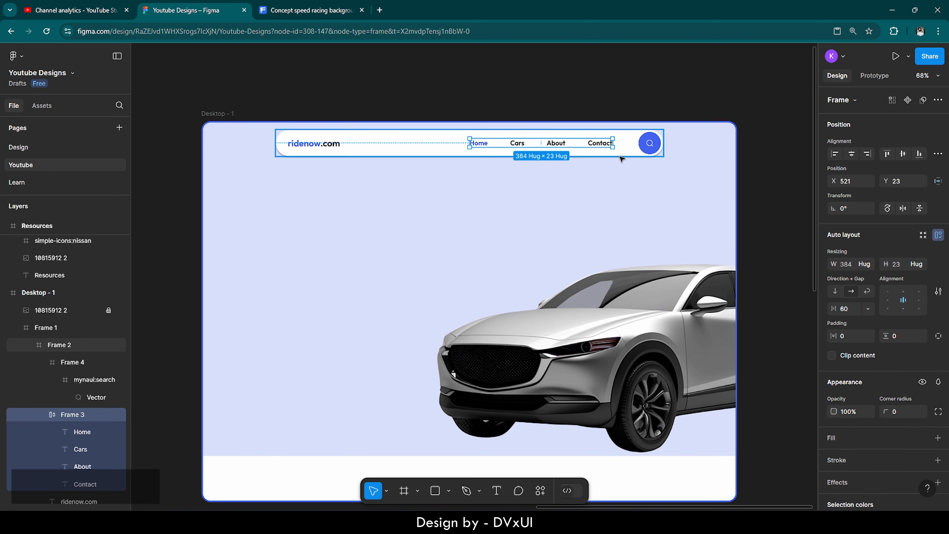
pyautogui.hotkey('shift', 'Right')
pyautogui.hotkey('shift', 'Right')
pyautogui.hotkey('shift', 'Right')
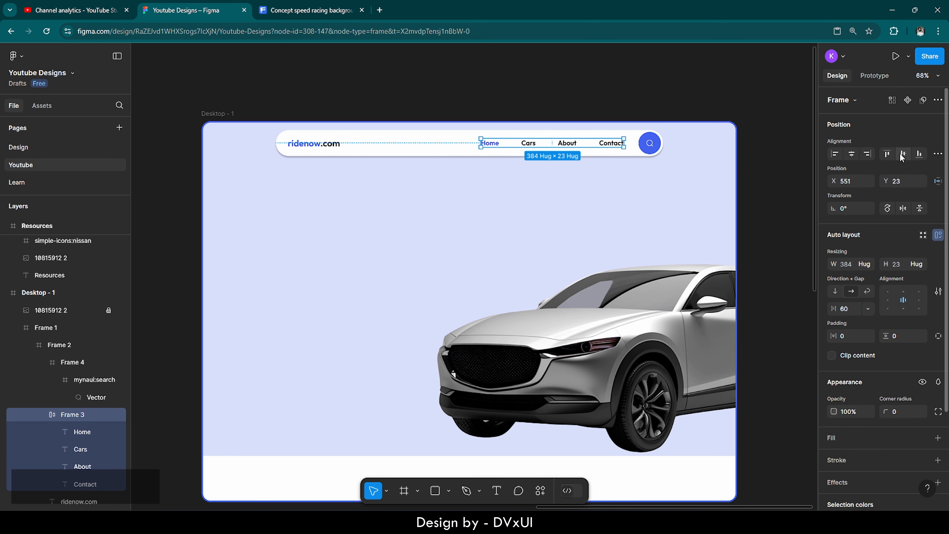
pyautogui.click(481, 97)
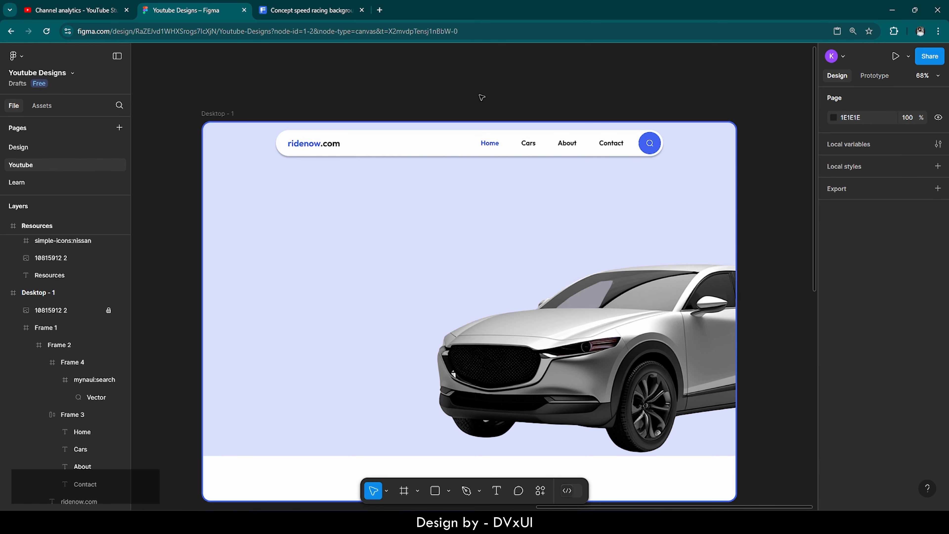
# Step: Draw a rectangle about 603 × 511 from the hero frame's upper edge at X 801, Y 0, overlapping the car's roof
pyautogui.scroll(-3, 482, 97)
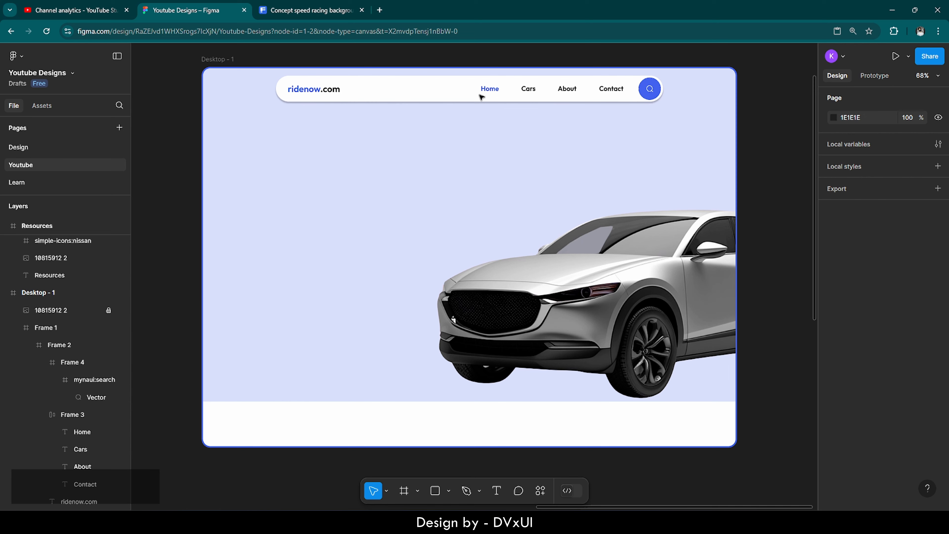
pyautogui.click(434, 491)
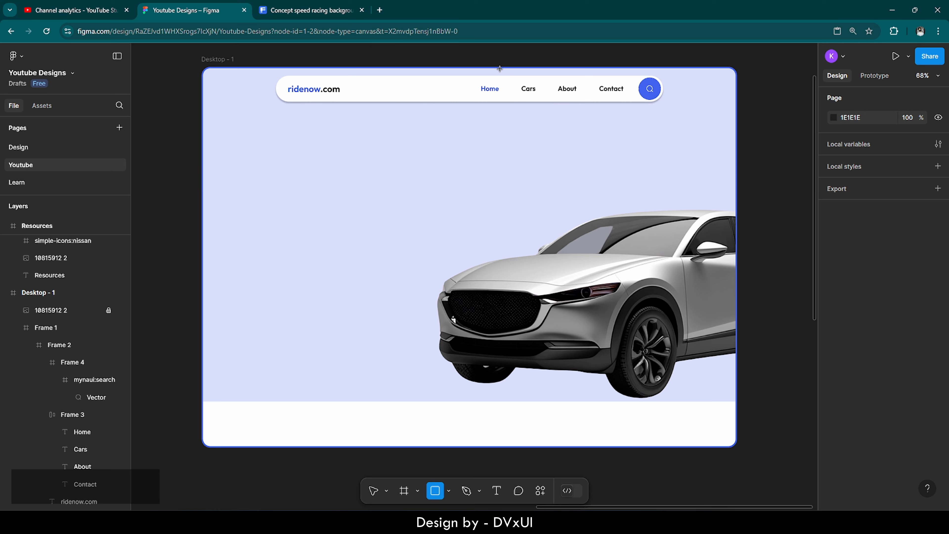
pyautogui.moveTo(499, 68); pyautogui.dragTo(725, 257)
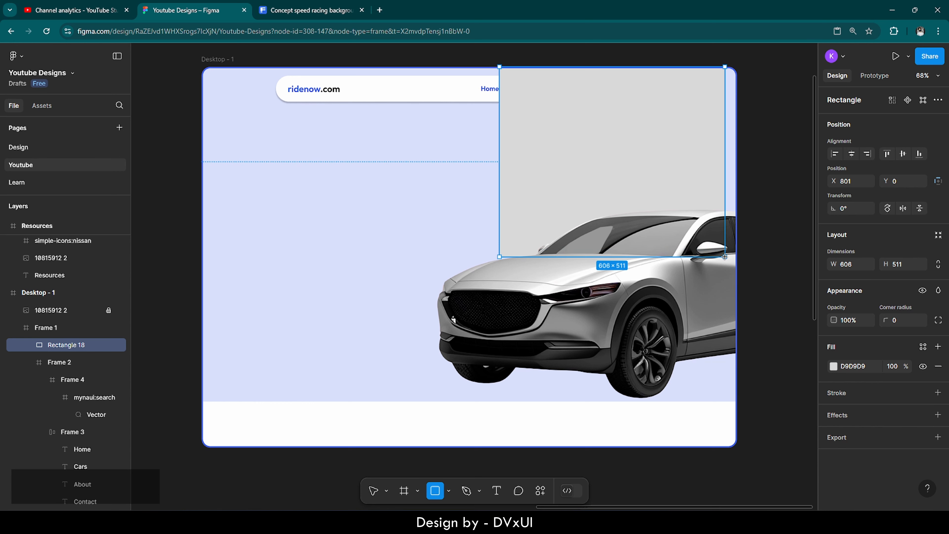
pyautogui.moveTo(725, 256); pyautogui.dragTo(723, 257)
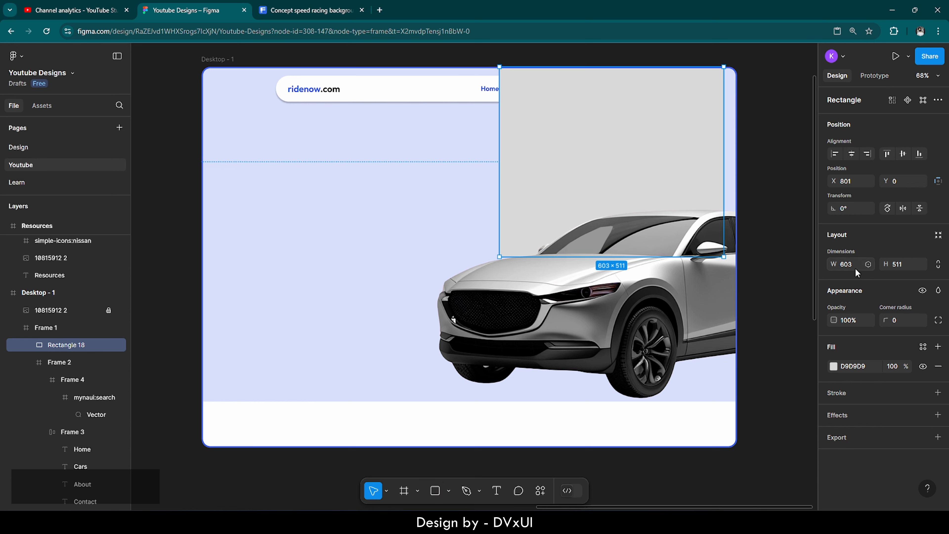
# Step: Set the rectangle's width to 660 and its height to 530
pyautogui.press('BackSpace')
pyautogui.write('660')
pyautogui.press('Return')
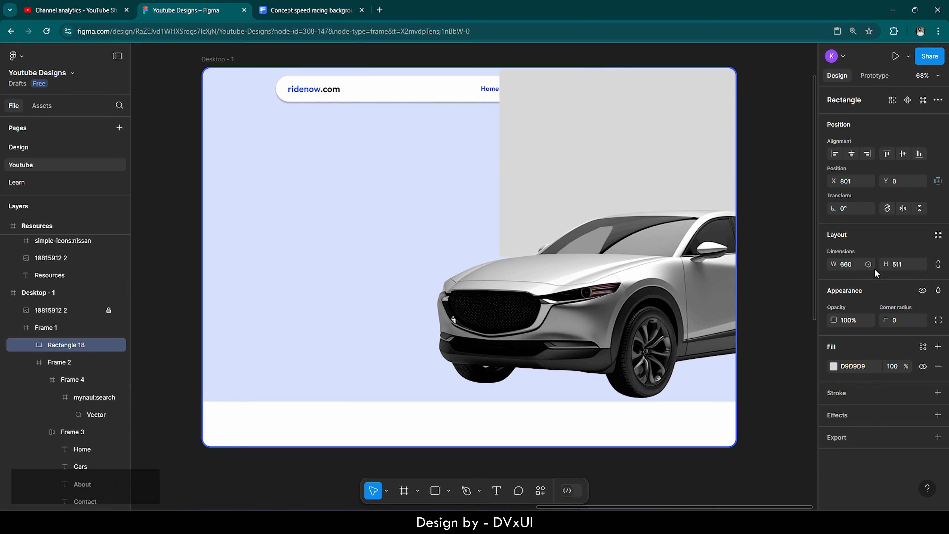
pyautogui.click(901, 267)
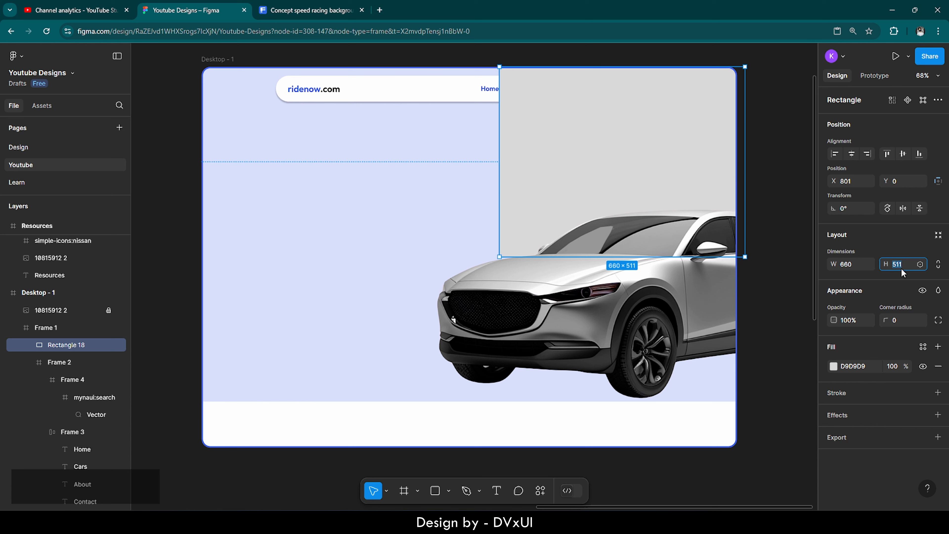
pyautogui.write('530')
pyautogui.press('Return')
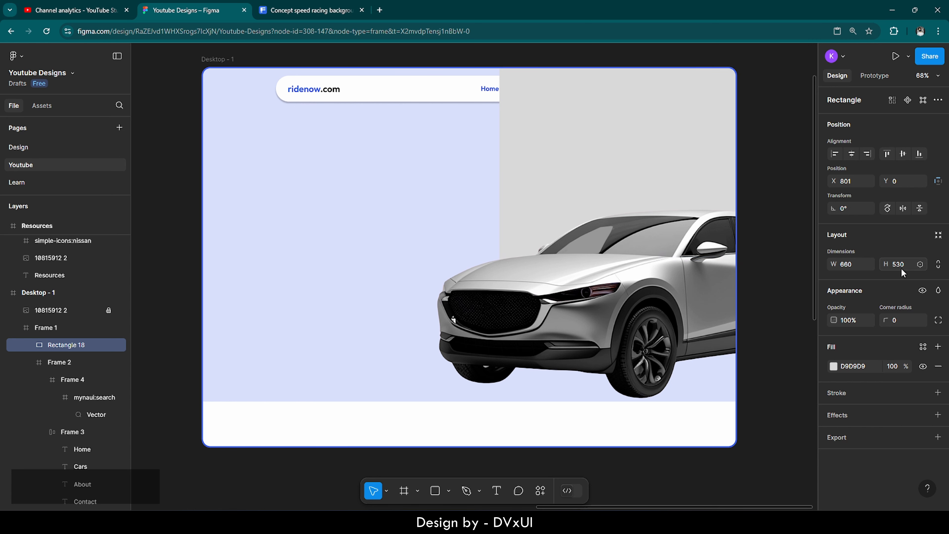
# Step: Shift the rectangle horizontally to X 731 and send it to the back, behind the navigation bar
pyautogui.hotkey('shift', 'Left')
pyautogui.hotkey('shift', 'Left')
pyautogui.hotkey('shift', 'Left')
pyautogui.hotkey('shift', 'Left')
pyautogui.hotkey('shift', 'Left')
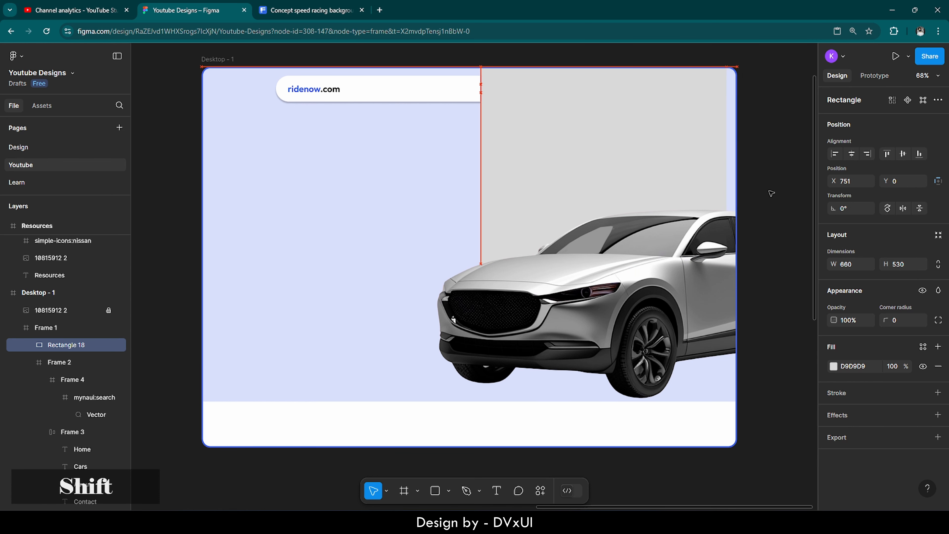
pyautogui.hotkey('shift', 'Left')
pyautogui.hotkey('shift', 'Left')
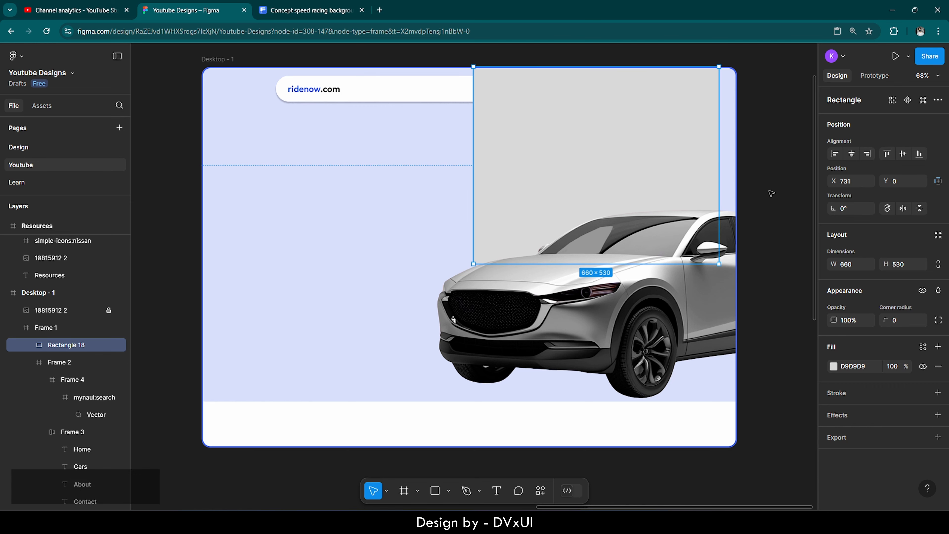
pyautogui.rightClick(526, 147)
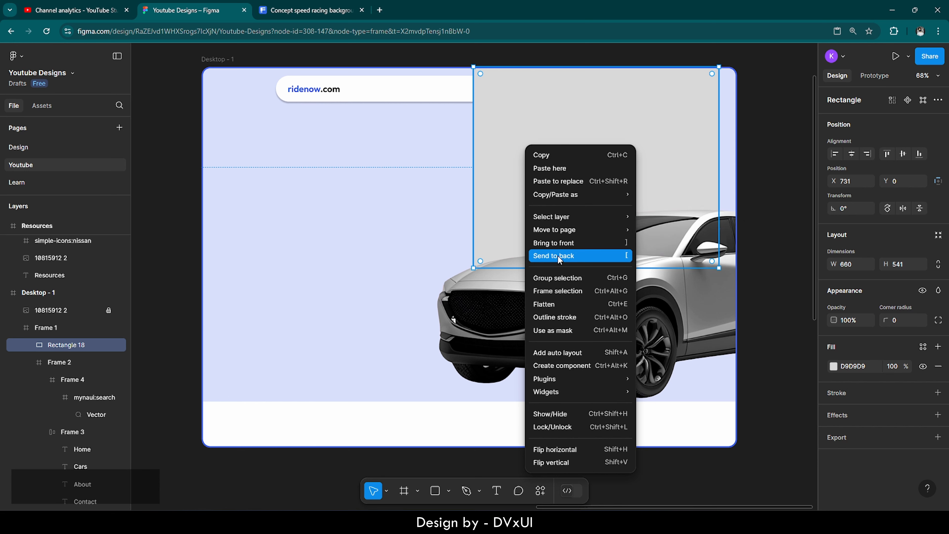
pyautogui.click(575, 256)
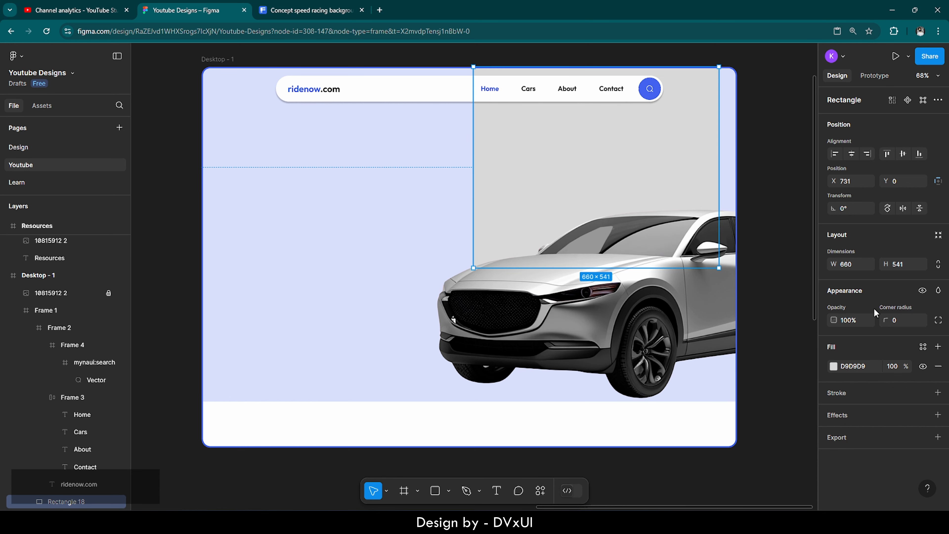
# Step: Fill the background rectangle with the blue 4361EE already used on the page
pyautogui.click(834, 366)
pyautogui.click(740, 455)
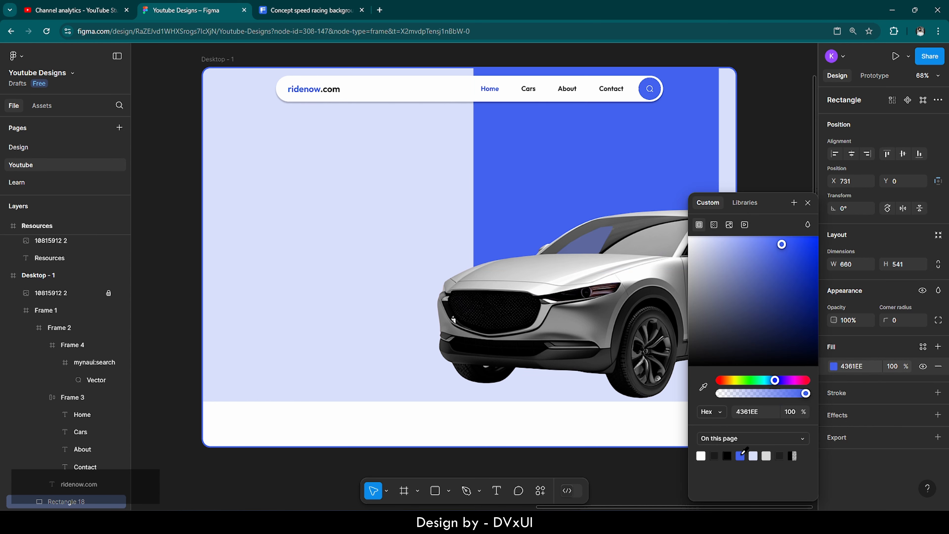
pyautogui.click(770, 125)
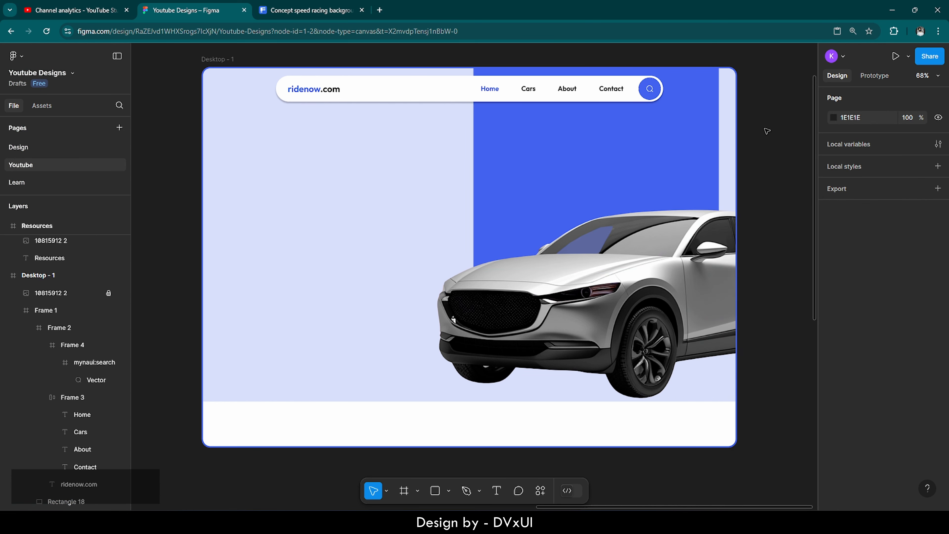
# Step: Unlock the car image and move it across the hero frame to about X 281, Y -116
pyautogui.click(627, 307)
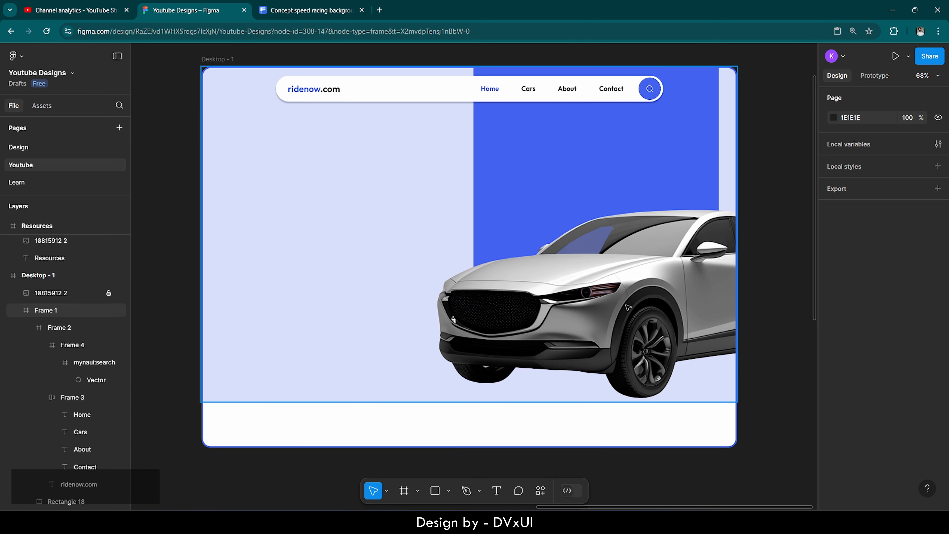
pyautogui.scroll(-3, 624, 307)
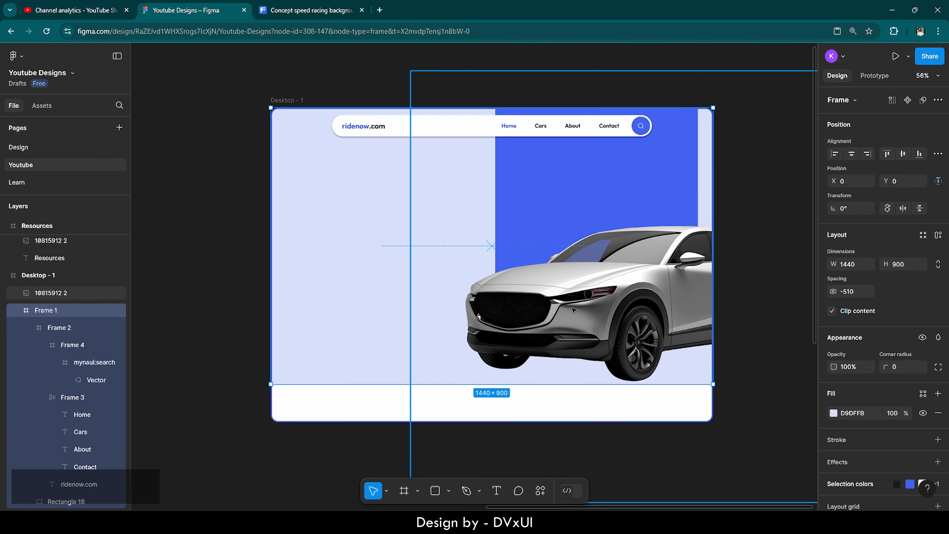
pyautogui.hotkey('ctrl', 'z')
pyautogui.click(63, 293)
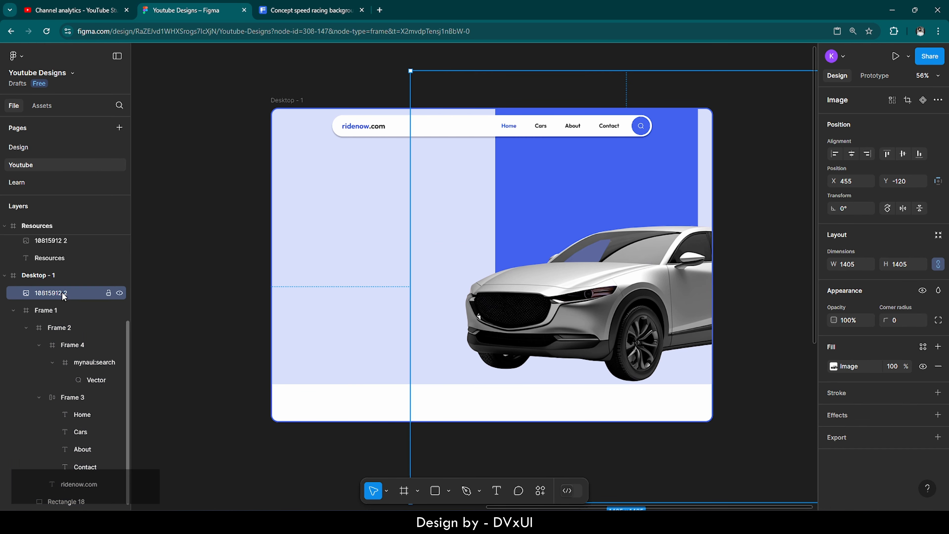
pyautogui.moveTo(640, 293); pyautogui.dragTo(591, 294)
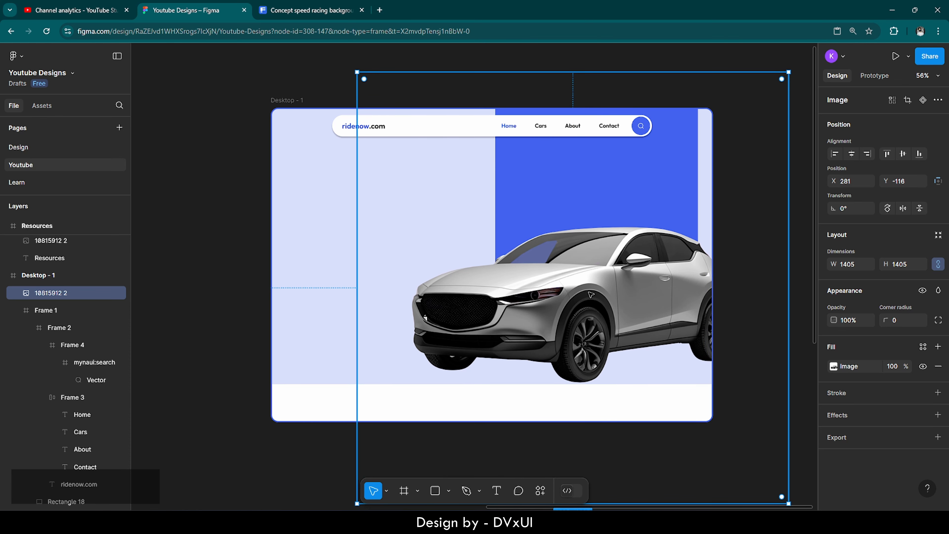
# Step: Nudge the car image up to Y -128 and deselect it
pyautogui.press('Up')
pyautogui.press('Up')
pyautogui.press('Up')
pyautogui.press('Up')
pyautogui.press('Up')
pyautogui.press('Up')
pyautogui.press('Up')
pyautogui.press('Up')
pyautogui.press('Up')
pyautogui.press('Up')
pyautogui.press('Up')
pyautogui.press('Up')
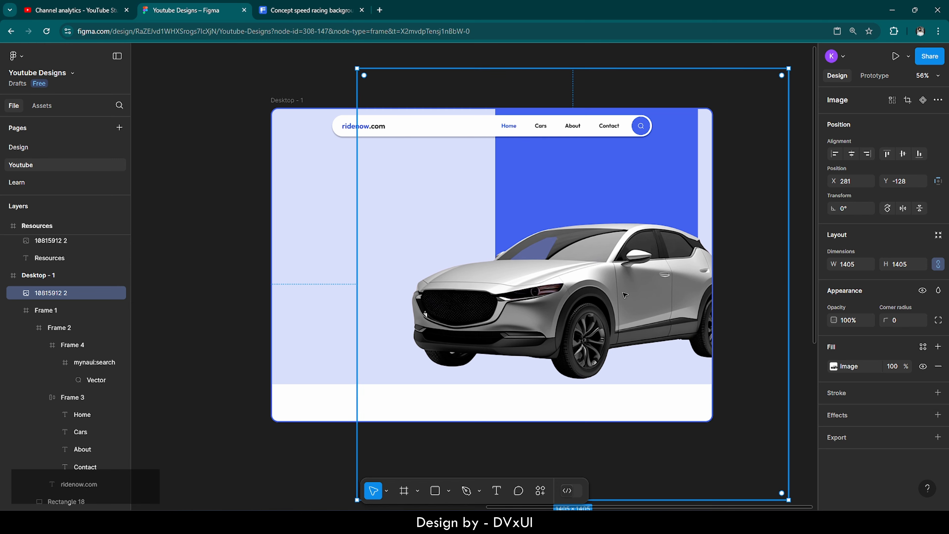
pyautogui.click(807, 313)
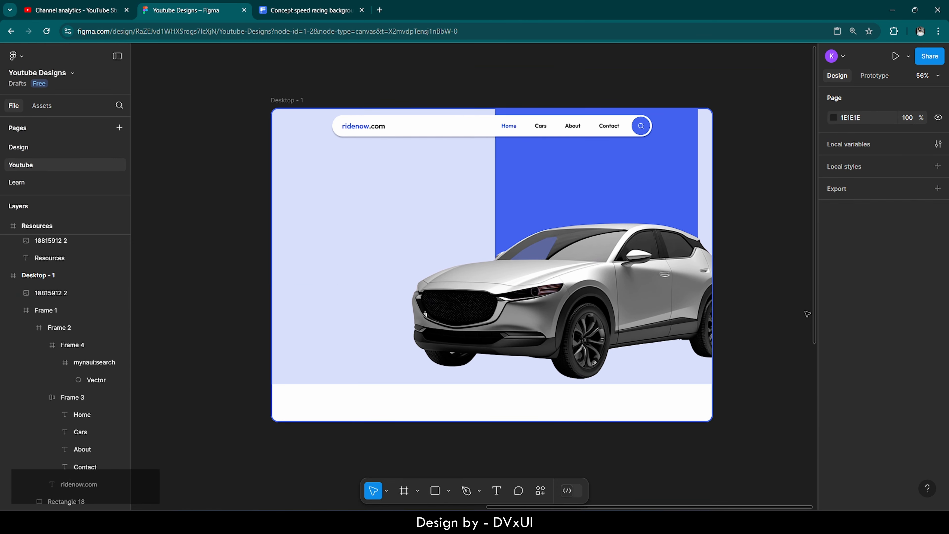
# Step: Duplicate the car image in place and flip the copy vertically
pyautogui.click(590, 286)
pyautogui.hotkey('ctrl', 'v')
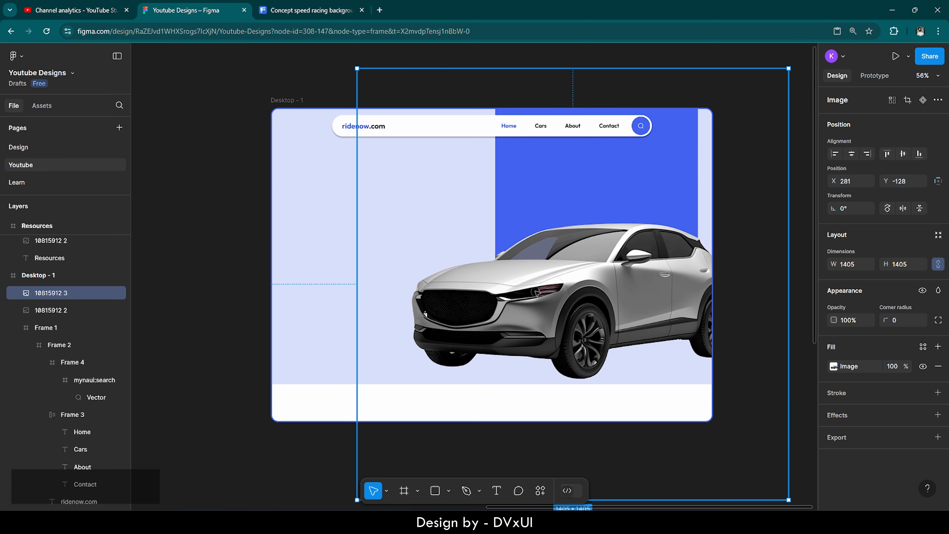
pyautogui.moveTo(535, 293); pyautogui.dragTo(541, 262)
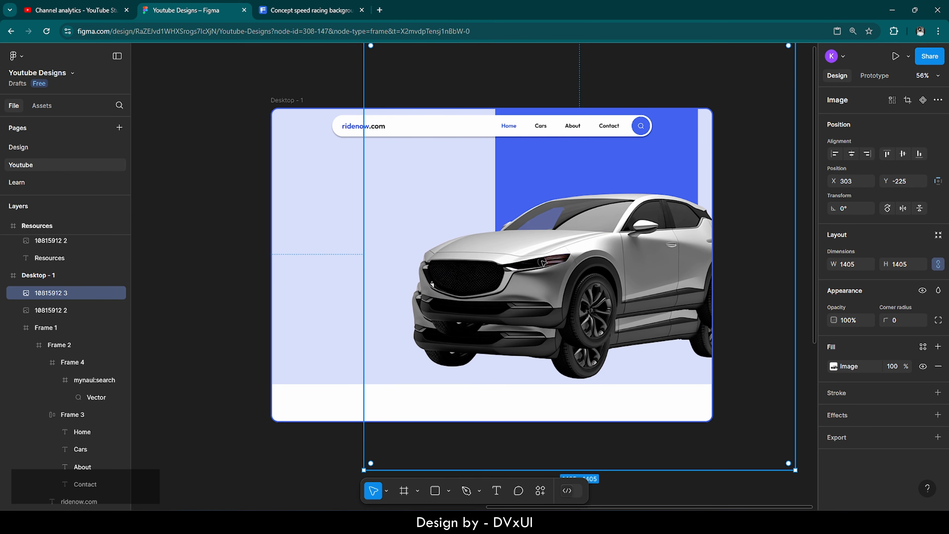
pyautogui.hotkey('ctrl', 'z')
pyautogui.rightClick(559, 292)
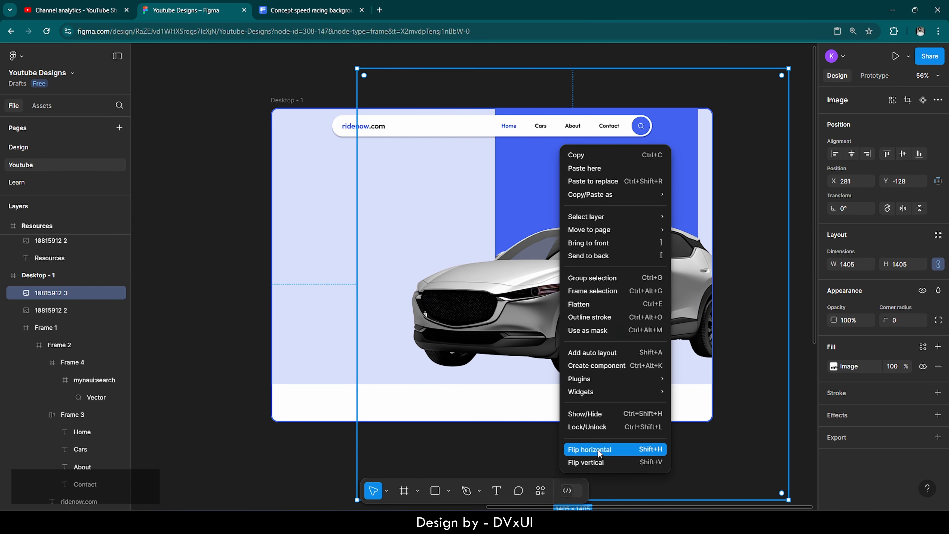
pyautogui.click(596, 463)
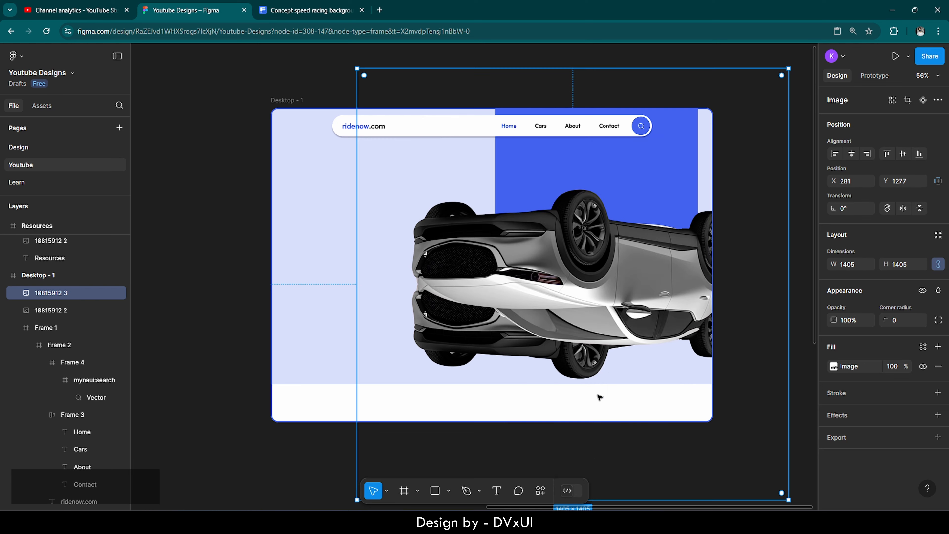
# Step: Move the flipped car copy straight down to Y 1837, below the original car's wheels
pyautogui.hotkey('shift', 'Down')
pyautogui.hotkey('shift', 'Down')
pyautogui.hotkey('shift', 'Down')
pyautogui.hotkey('shift', 'Down')
pyautogui.hotkey('shift', 'Down')
pyautogui.hotkey('shift', 'Down')
pyautogui.hotkey('shift', 'Down')
pyautogui.hotkey('shift', 'Down')
pyautogui.hotkey('shift', 'Down')
pyautogui.hotkey('shift', 'Down')
pyautogui.hotkey('shift', 'Down')
pyautogui.hotkey('shift', 'Down')
pyautogui.hotkey('shift', 'Down')
pyautogui.hotkey('shift', 'Down')
pyautogui.hotkey('shift', 'Down')
pyautogui.hotkey('shift', 'Down')
pyautogui.hotkey('shift', 'Down')
pyautogui.hotkey('shift', 'Down')
pyautogui.hotkey('shift', 'Down')
pyautogui.hotkey('shift', 'Down')
pyautogui.hotkey('shift', 'Down')
pyautogui.hotkey('shift', 'Down')
pyautogui.hotkey('shift', 'Down')
pyautogui.hotkey('shift', 'Down')
pyautogui.hotkey('shift', 'Down')
pyautogui.hotkey('shift', 'Down')
pyautogui.hotkey('shift', 'Down')
pyautogui.hotkey('shift', 'Down')
pyautogui.hotkey('shift', 'Down')
pyautogui.hotkey('shift', 'Down')
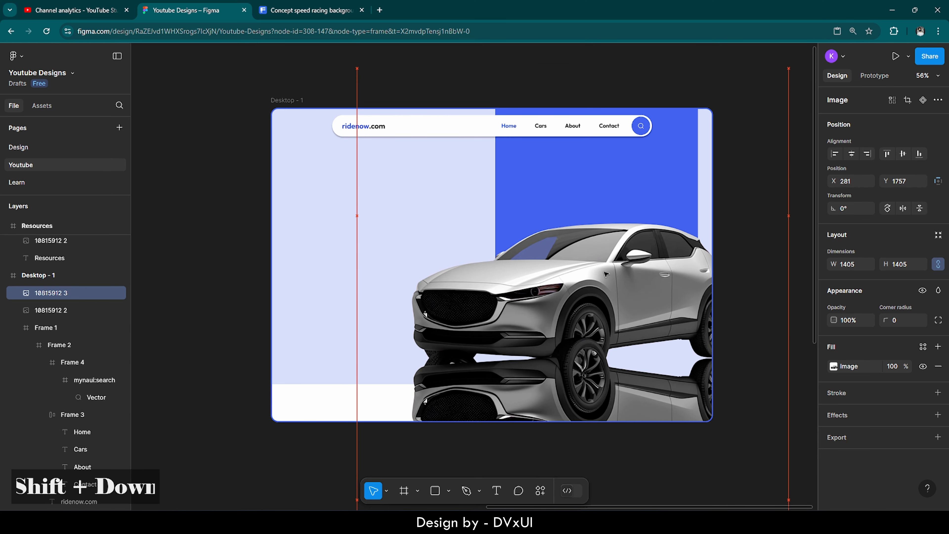
pyautogui.hotkey('shift', 'Down')
pyautogui.hotkey('shift', 'Down')
pyautogui.hotkey('shift', 'Down')
pyautogui.hotkey('shift', 'Down')
pyautogui.hotkey('shift', 'Down')
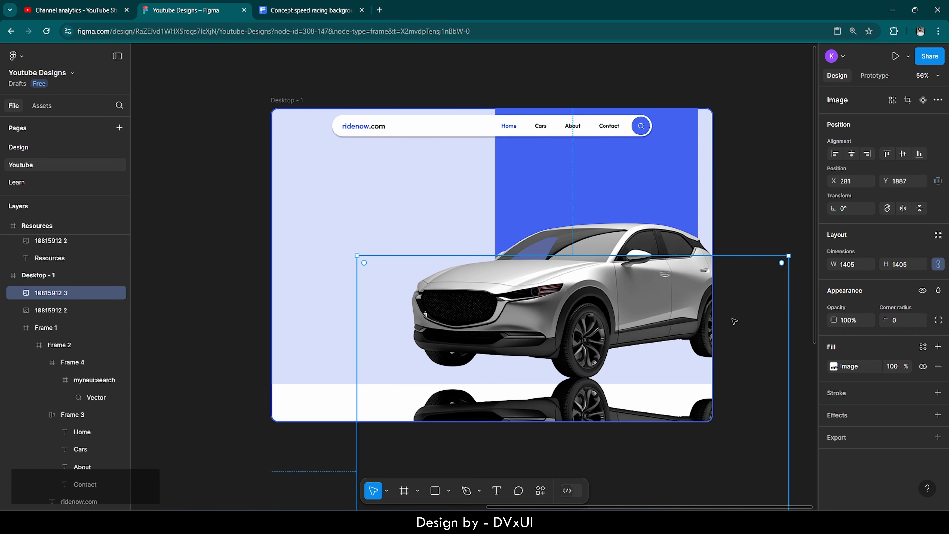
pyautogui.hotkey('shift', 'Up')
pyautogui.hotkey('shift', 'Up')
pyautogui.hotkey('shift', 'Up')
pyautogui.hotkey('shift', 'Up')
pyautogui.hotkey('shift', 'Up')
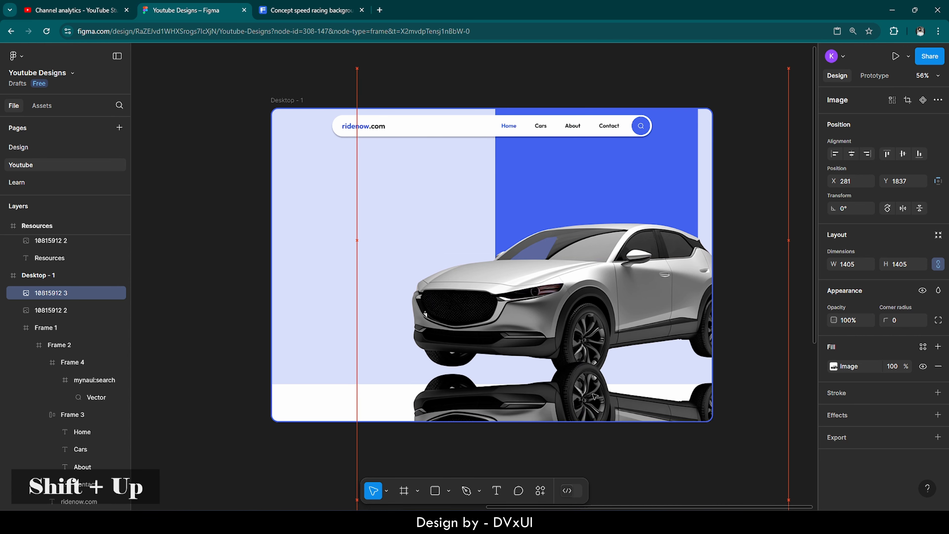
# Step: Try to send the flipped car copy to the back of the layer order
pyautogui.rightClick(605, 358)
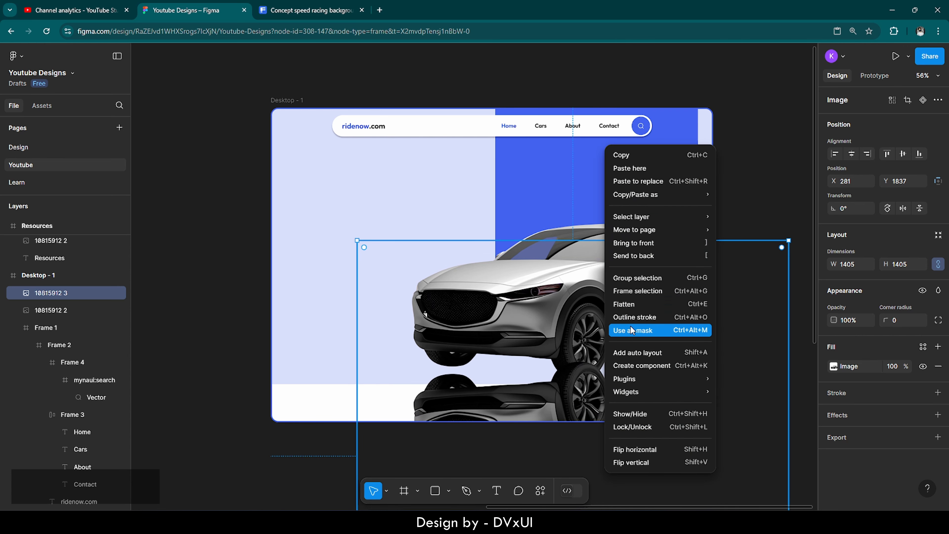
pyautogui.click(633, 256)
pyautogui.hotkey('ctrl', 'z')
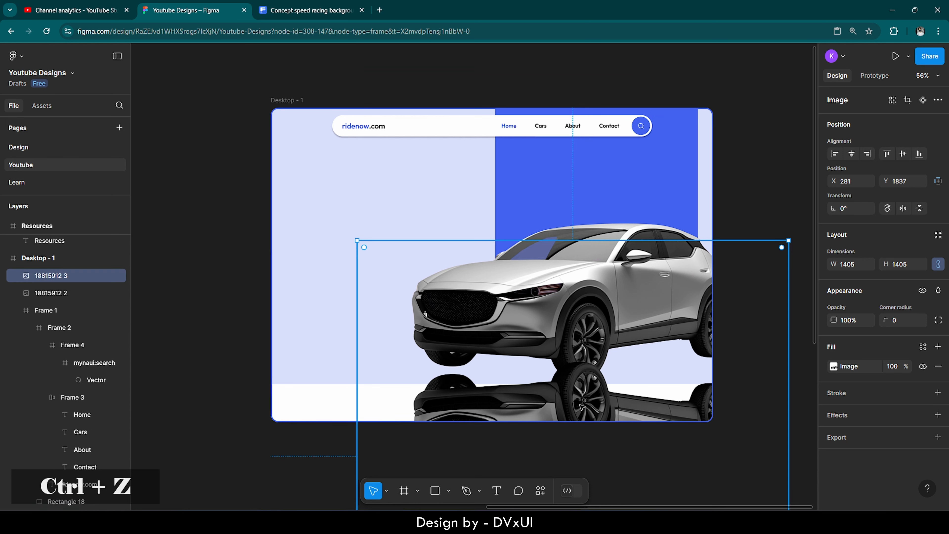
# Step: Set the flipped car copy's image fill opacity to 40% to soften it as a reflection
pyautogui.click(893, 366)
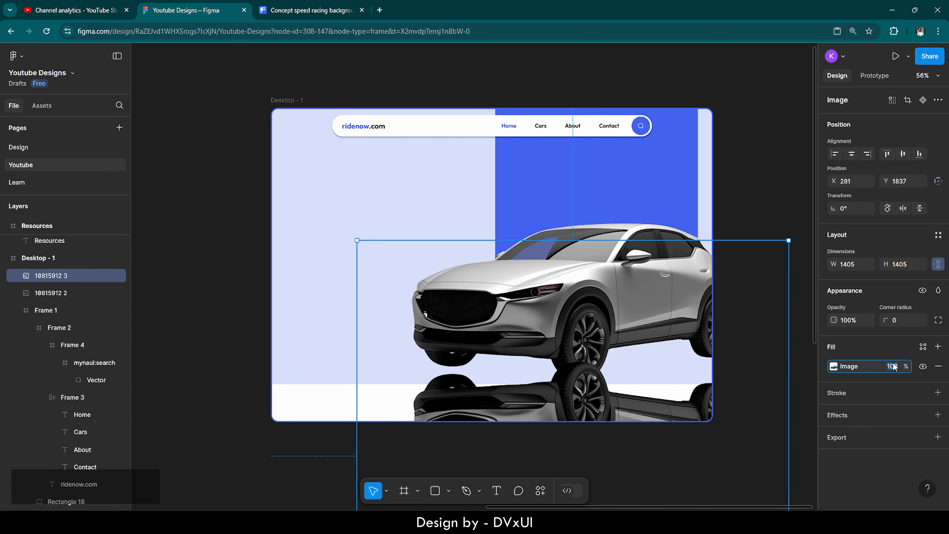
pyautogui.press('BackSpace')
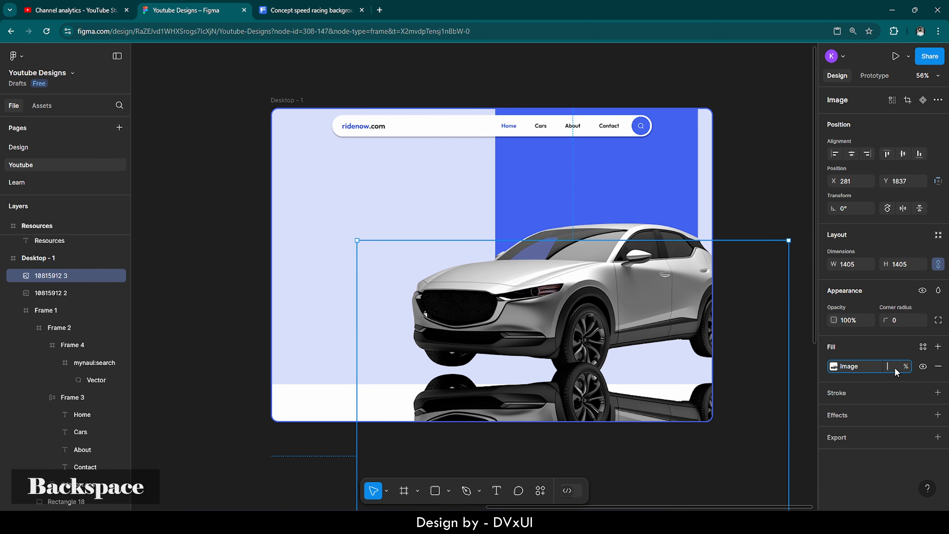
pyautogui.write('40')
pyautogui.press('Return')
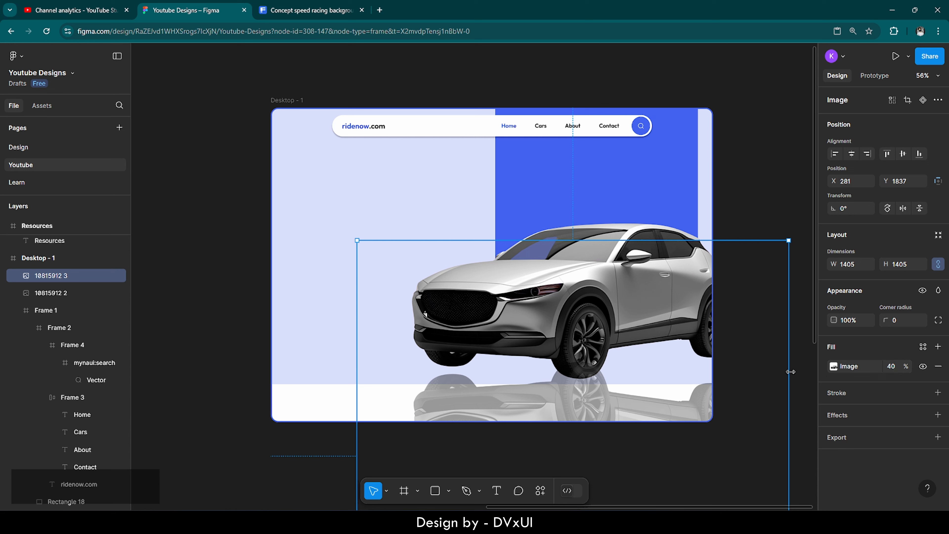
pyautogui.click(805, 375)
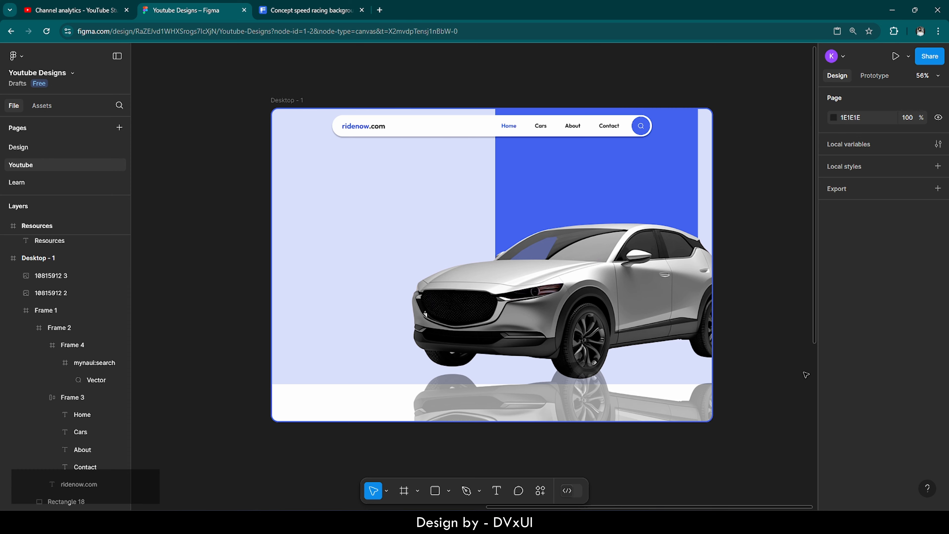
# Step: Delete the flipped car copy under the original car
pyautogui.click(732, 388)
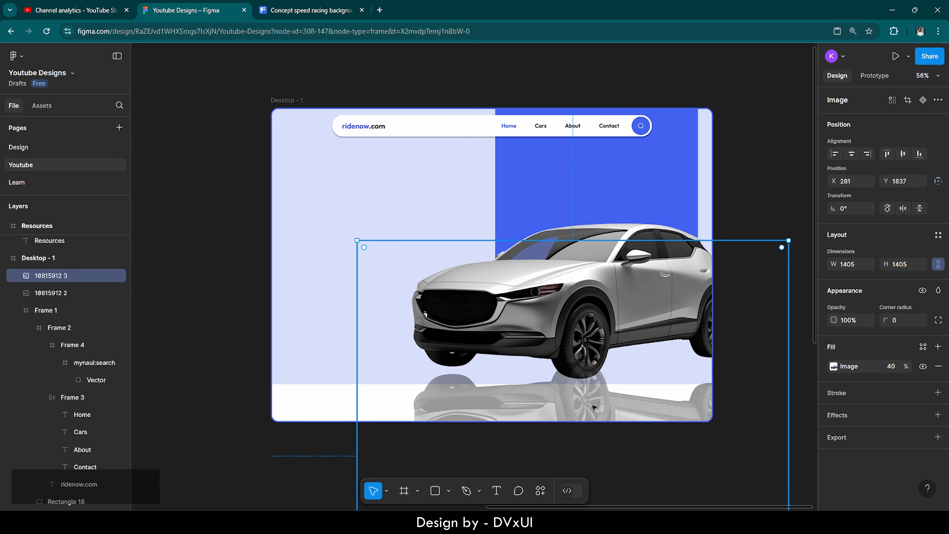
pyautogui.press('Delete')
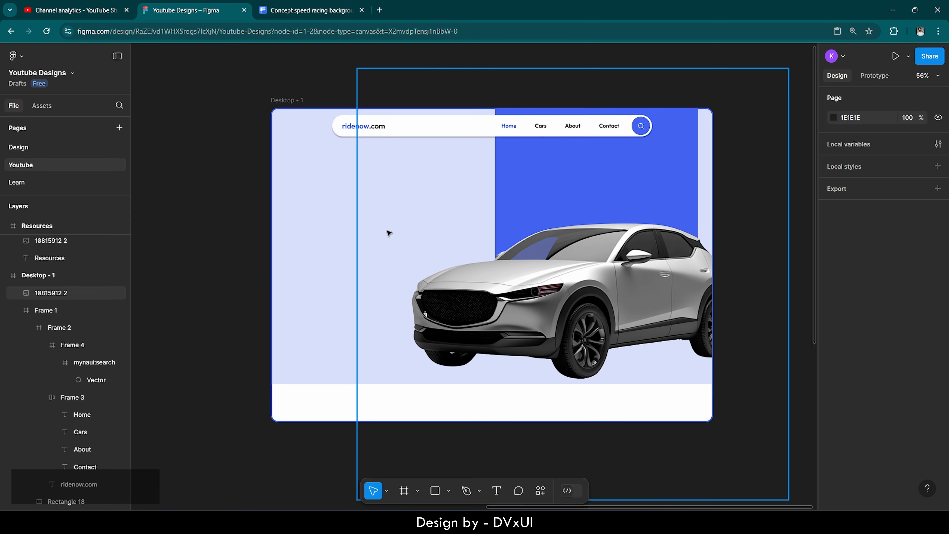
pyautogui.scroll(3, 389, 233)
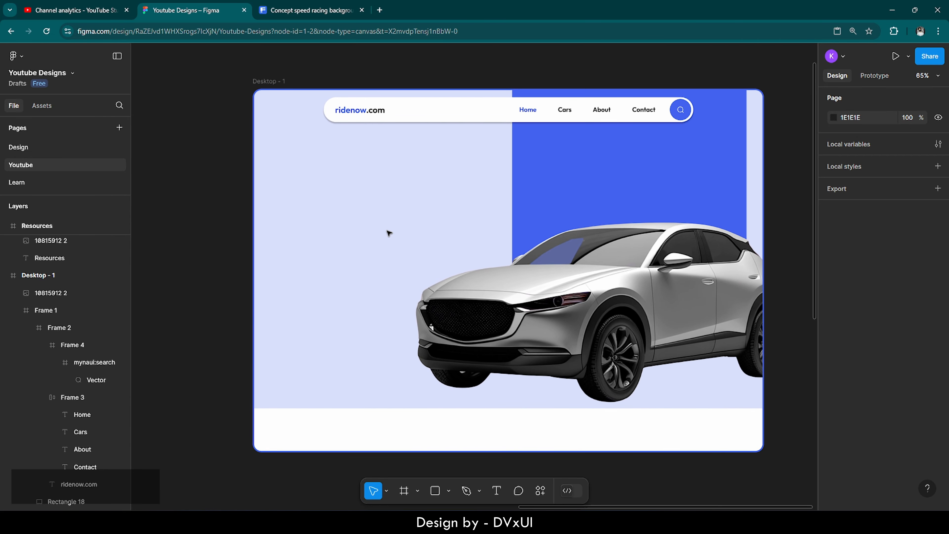
pyautogui.click(13, 278)
pyautogui.doubleClick(14, 279)
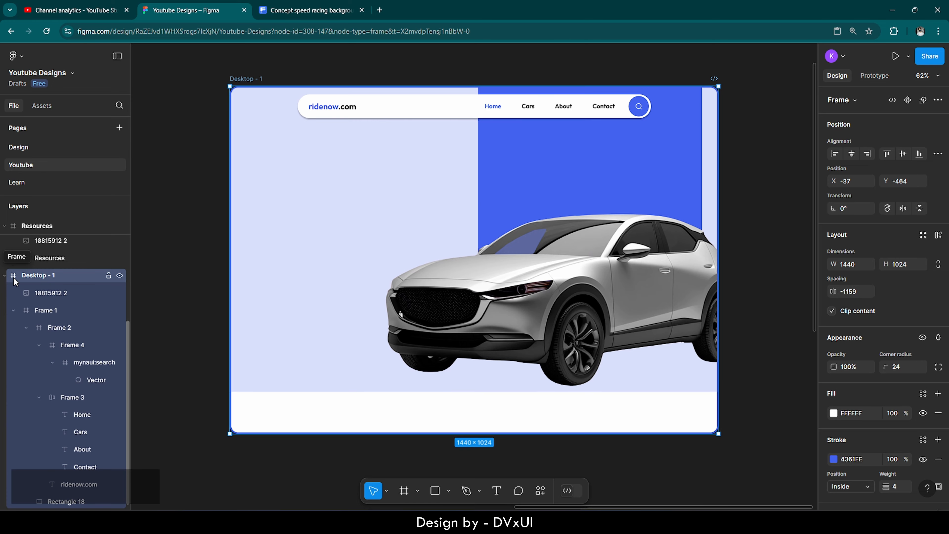
pyautogui.scroll(2, 467, 191)
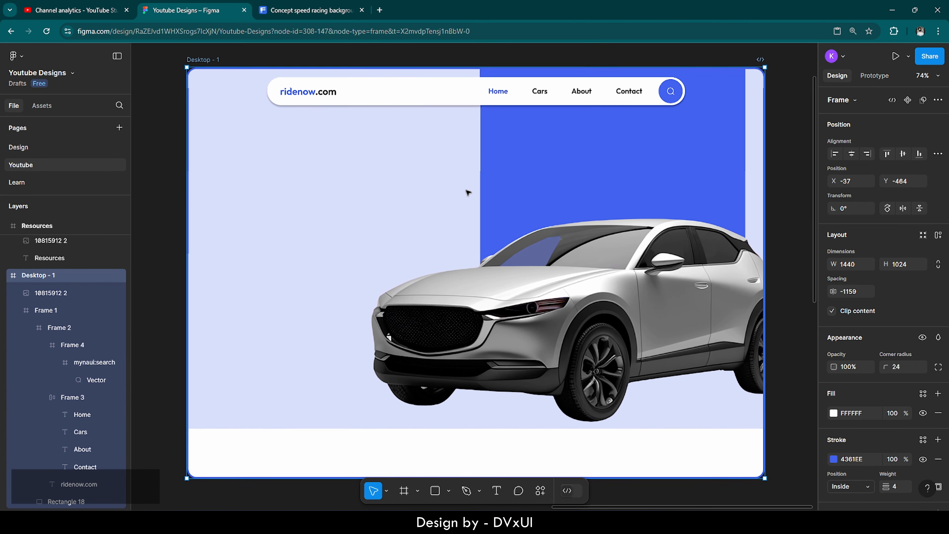
pyautogui.click(171, 202)
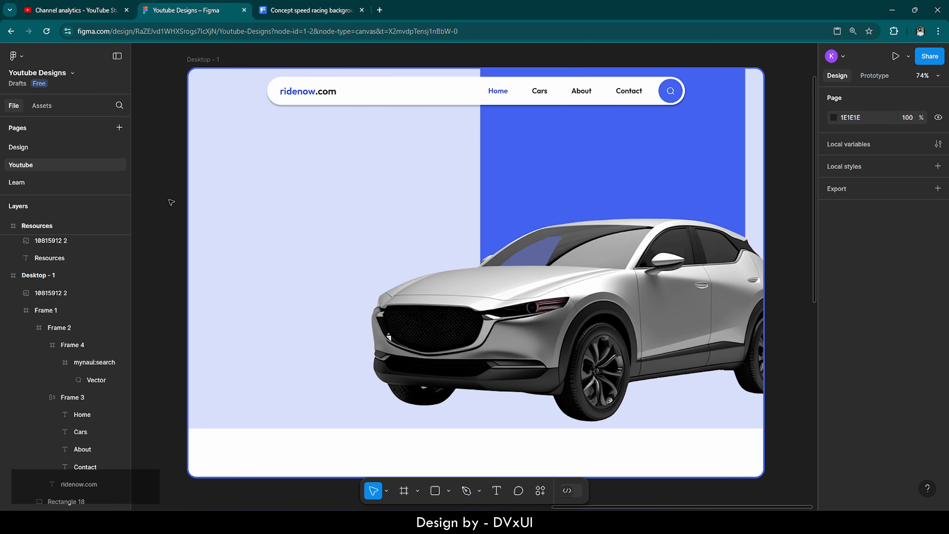
# Step: Open dribbble.com and mobbin.com in two new browser tabs
pyautogui.click(385, 10)
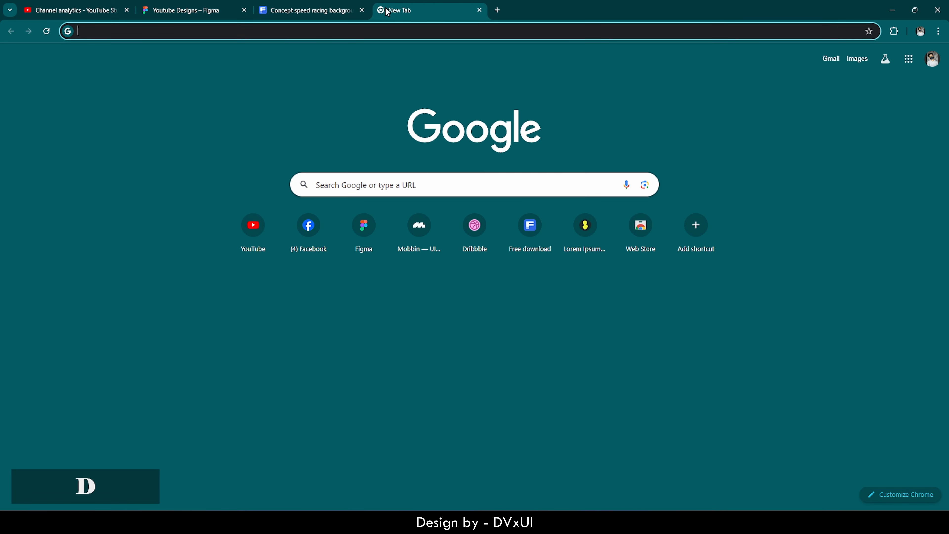
pyautogui.write('dribb')
pyautogui.press('Return')
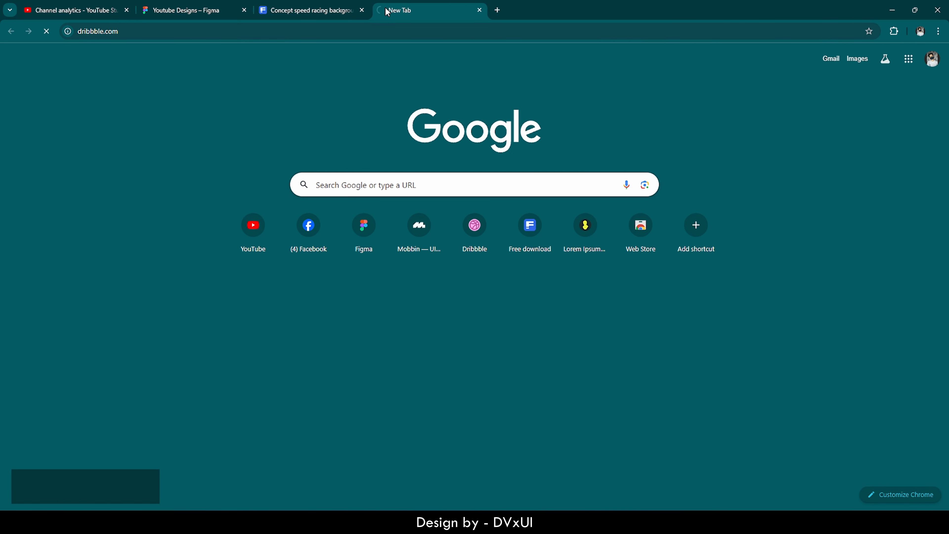
pyautogui.click(497, 10)
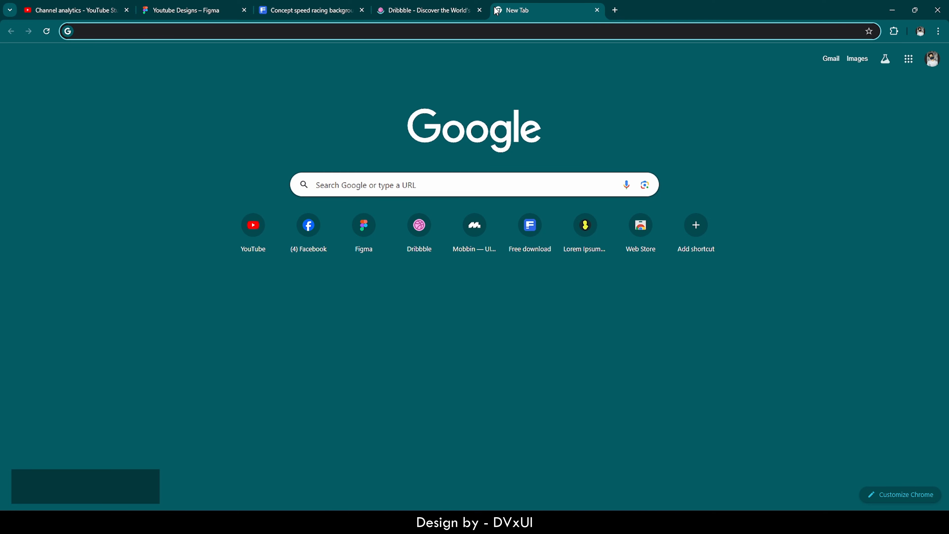
pyautogui.write('mobbin.com')
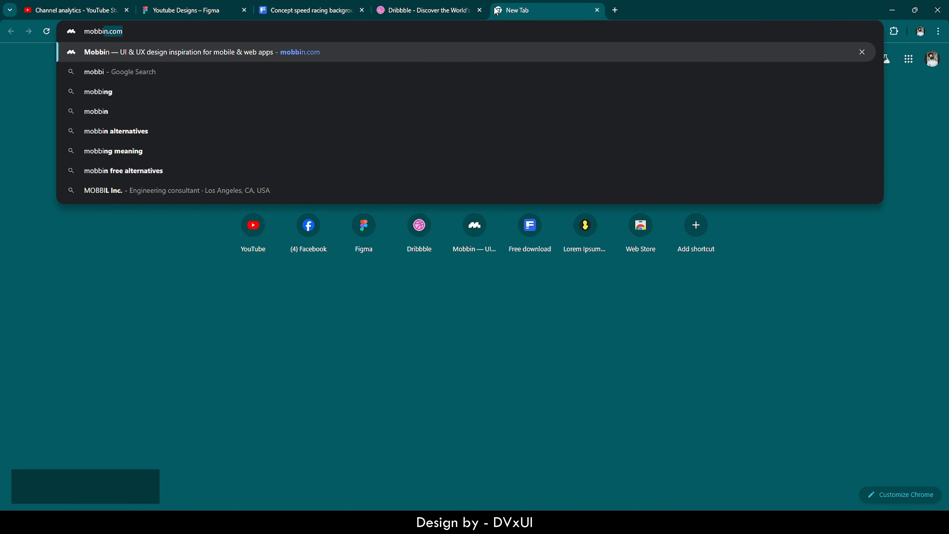
pyautogui.press('Return')
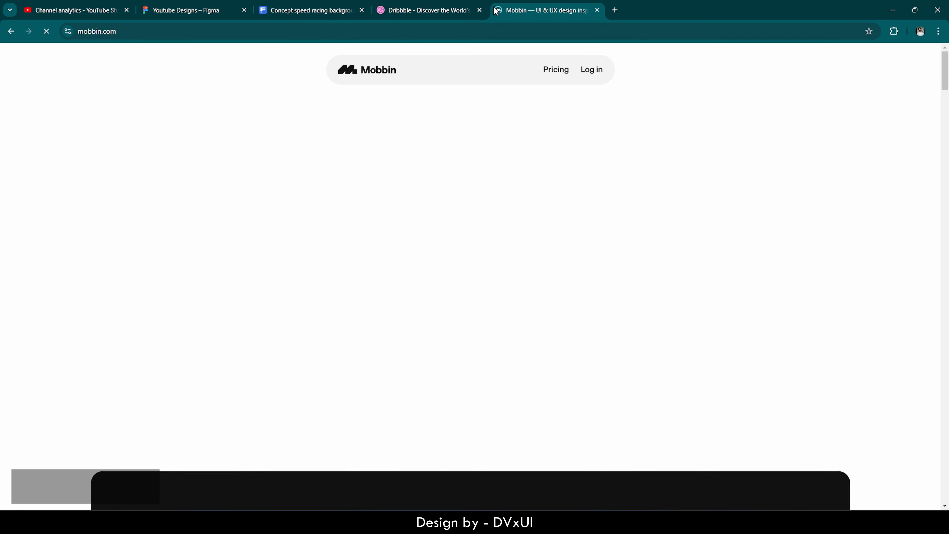
# Step: On dribbble.com, start Draw on Page and sketch a green inverted triangle around the hero text with the pencil
pyautogui.click(439, 10)
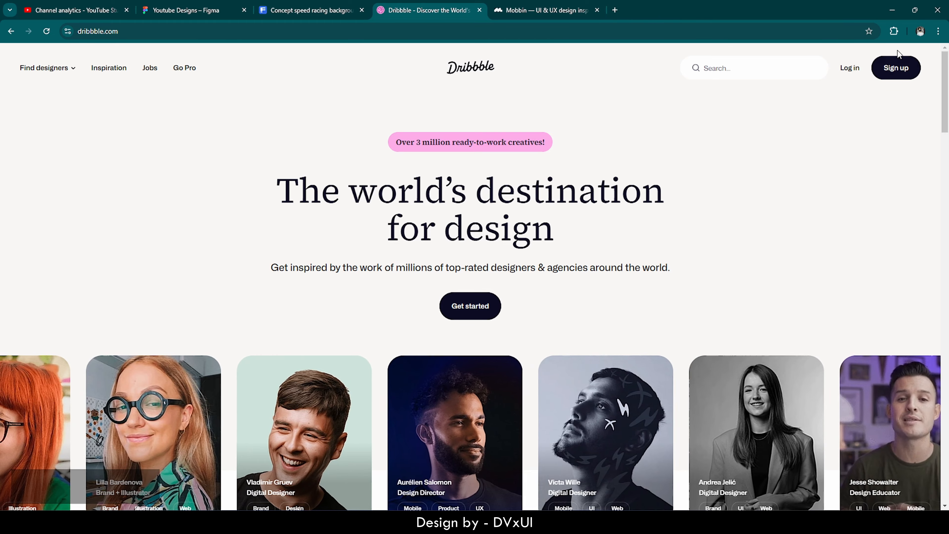
pyautogui.click(894, 31)
pyautogui.click(791, 156)
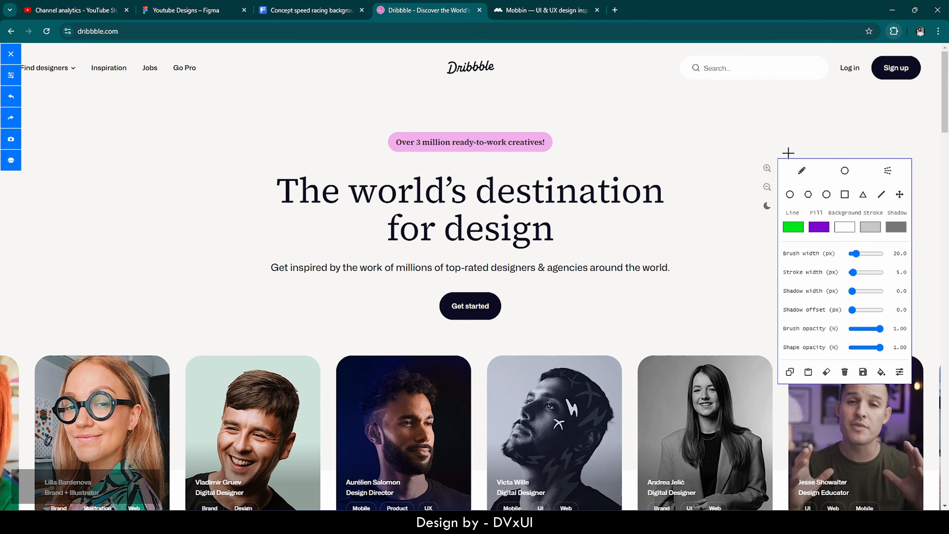
pyautogui.click(802, 170)
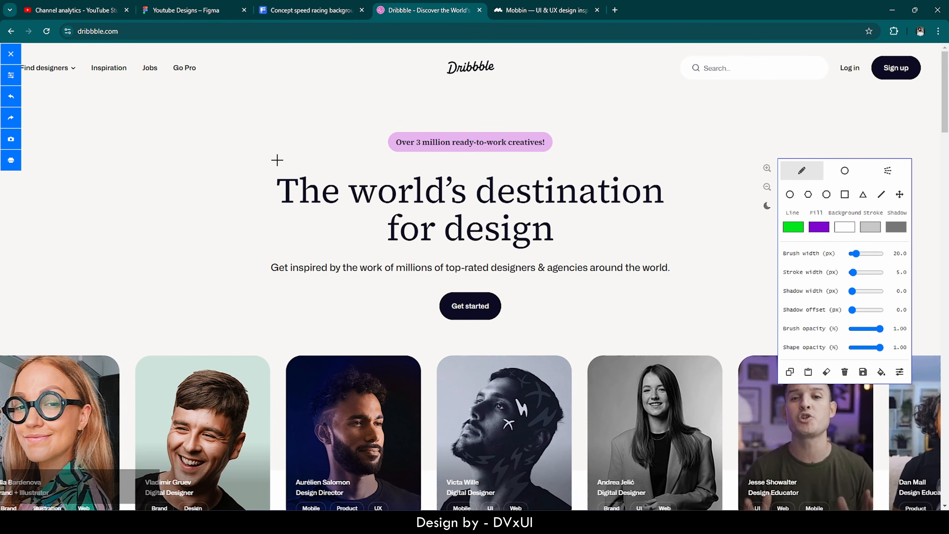
pyautogui.moveTo(261, 154)
pyautogui.mouseDown()
pyautogui.moveTo(686, 159)
pyautogui.moveTo(611, 237)
pyautogui.moveTo(476, 328)
pyautogui.moveTo(356, 252)
pyautogui.moveTo(266, 157)
pyautogui.mouseUp()
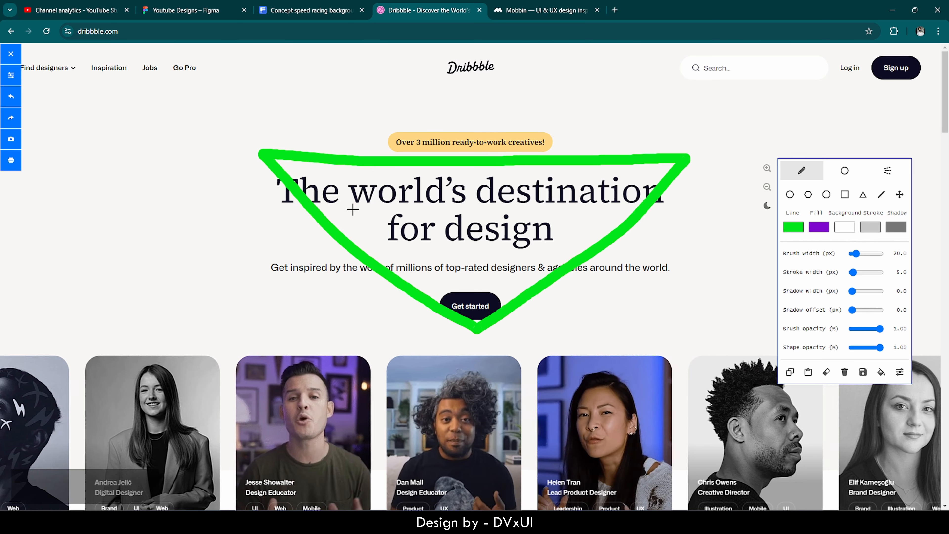
# Step: On mobbin.com, use Draw on Page to sketch an upright triangle around the hero heading and an inverted one around the text below
pyautogui.click(529, 16)
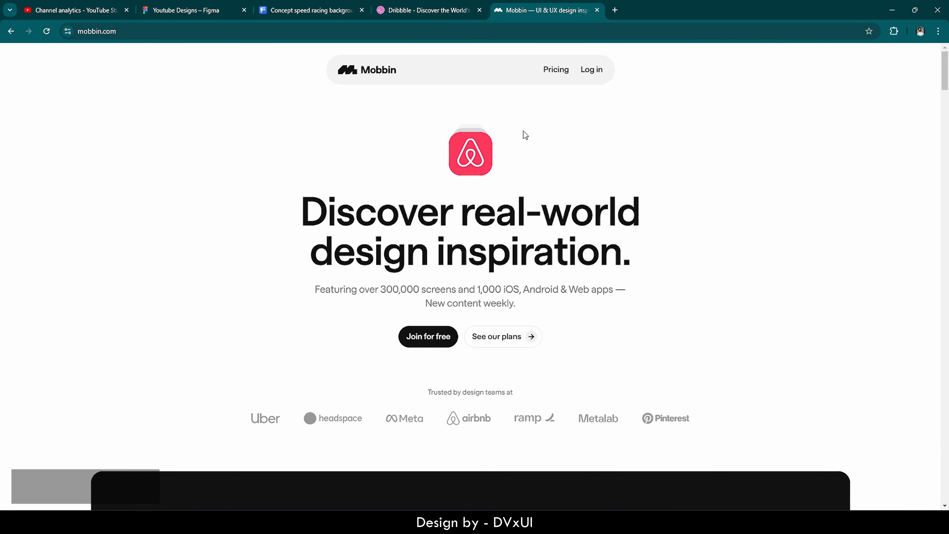
pyautogui.click(894, 31)
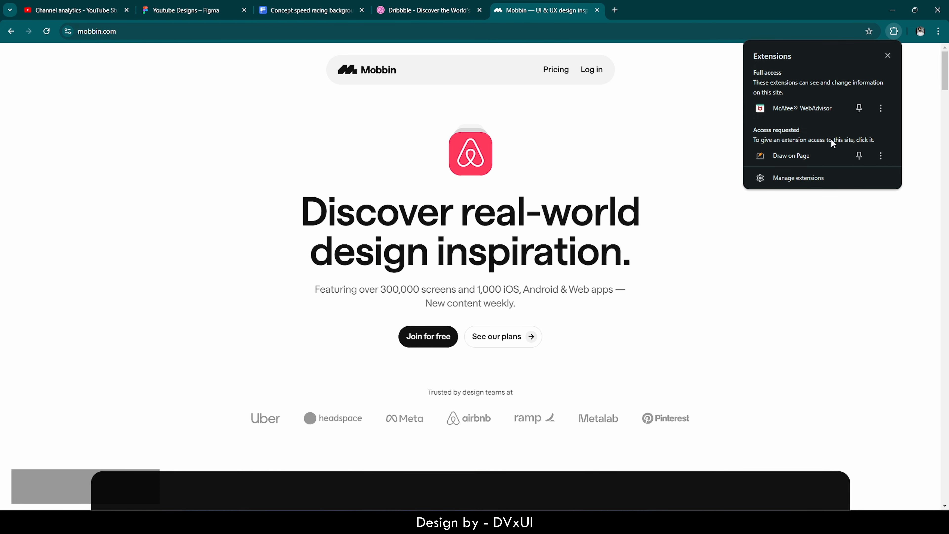
pyautogui.click(815, 154)
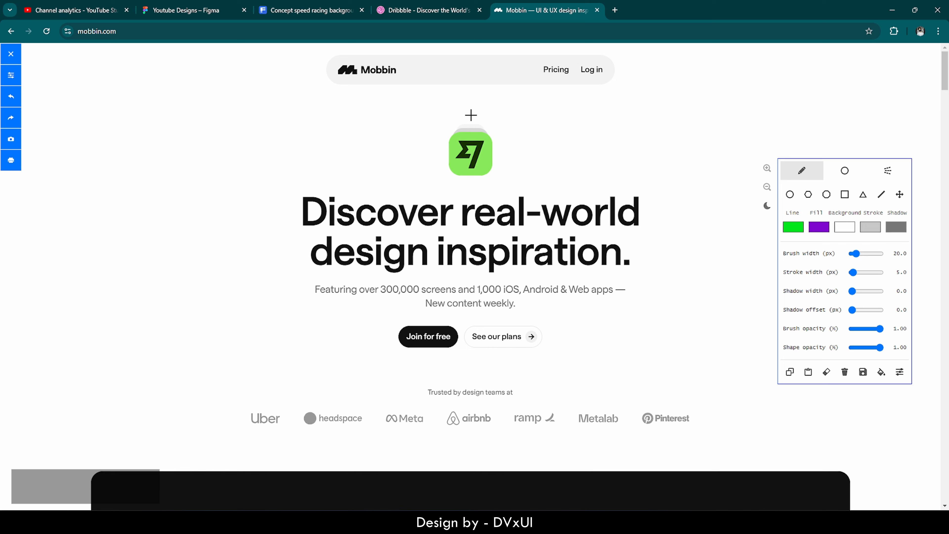
pyautogui.moveTo(472, 114)
pyautogui.mouseDown()
pyautogui.moveTo(317, 268)
pyautogui.moveTo(662, 253)
pyautogui.moveTo(472, 116)
pyautogui.mouseUp()
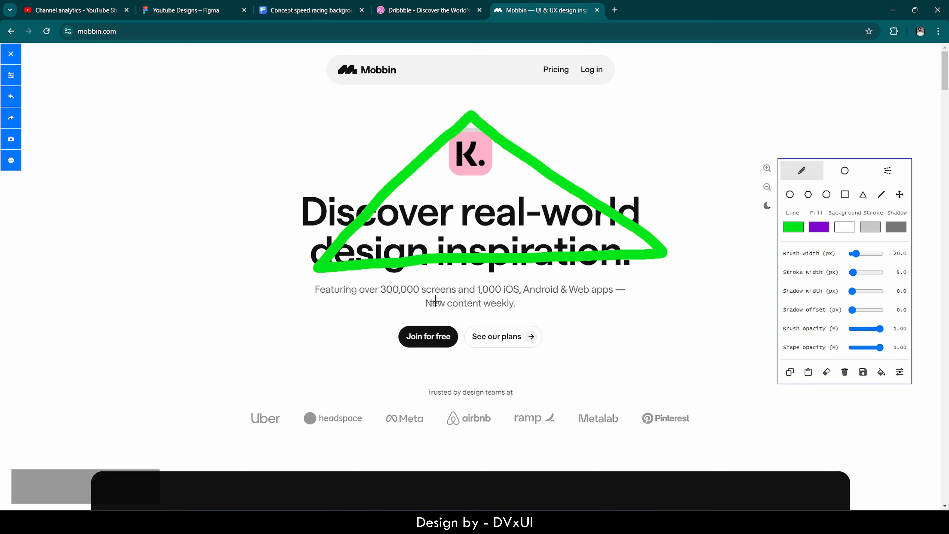
pyautogui.moveTo(314, 286)
pyautogui.mouseDown()
pyautogui.moveTo(669, 272)
pyautogui.moveTo(539, 355)
pyautogui.moveTo(475, 380)
pyautogui.moveTo(373, 333)
pyautogui.moveTo(313, 287)
pyautogui.mouseUp()
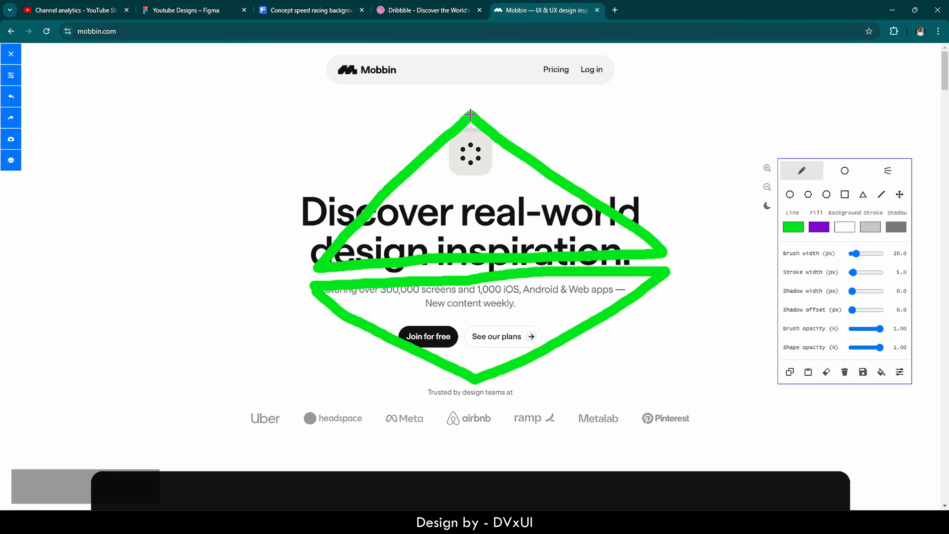
# Step: Switch to the Figma file's Learn page and examine the triangle shapes and text examples on both Text Triangle Formula slides
pyautogui.click(215, 4)
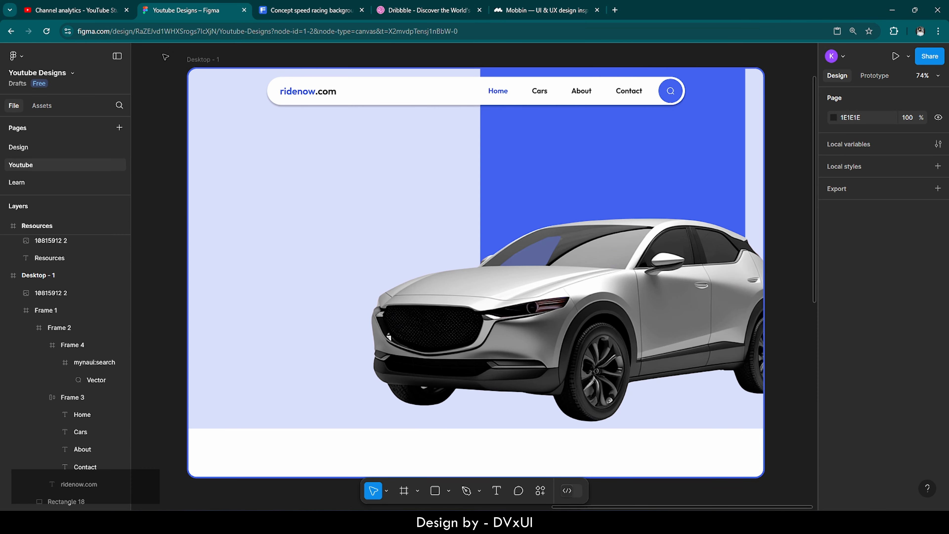
pyautogui.click(59, 184)
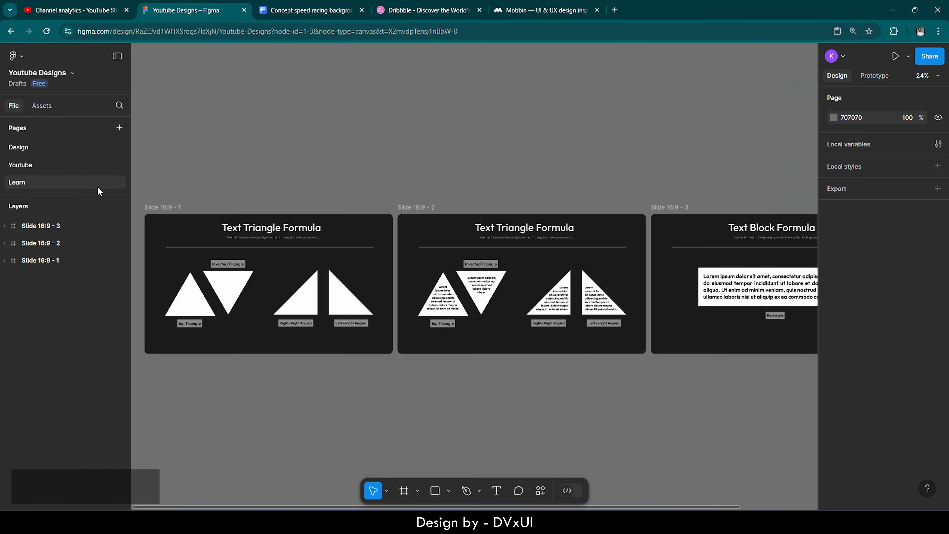
pyautogui.scroll(5, 139, 294)
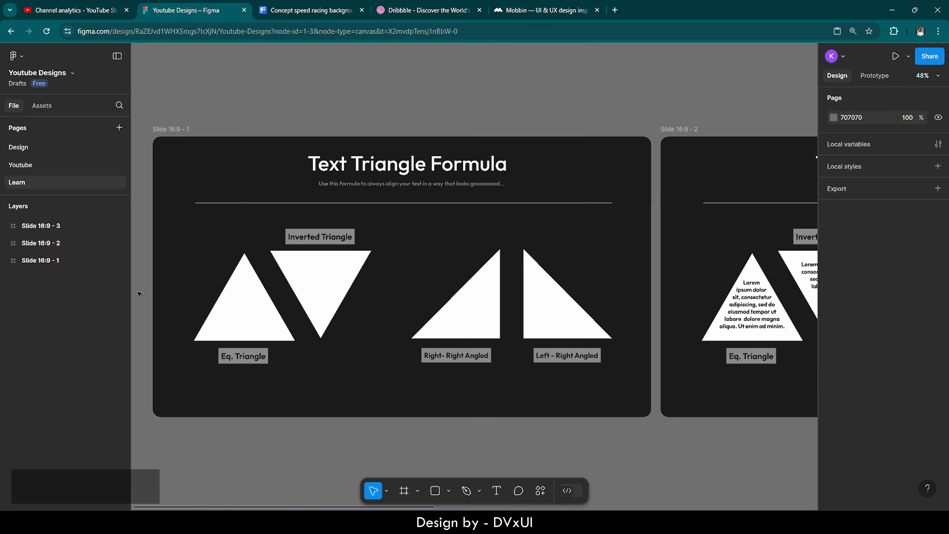
pyautogui.scroll(-1, 138, 294)
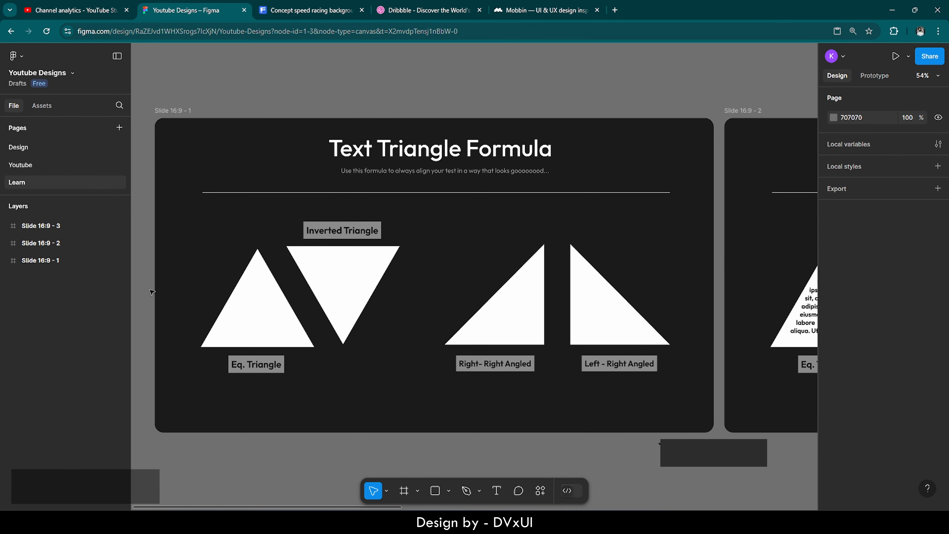
pyautogui.click(257, 316)
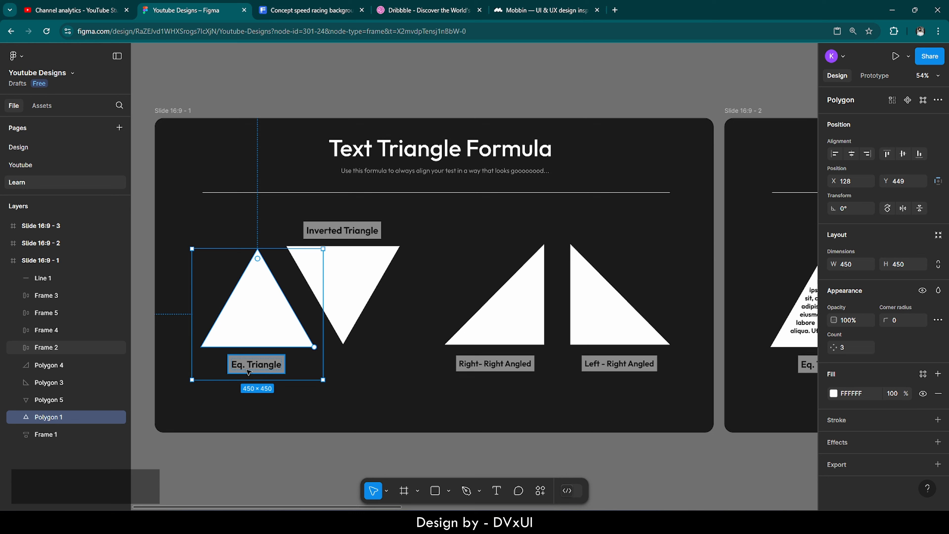
pyautogui.click(355, 280)
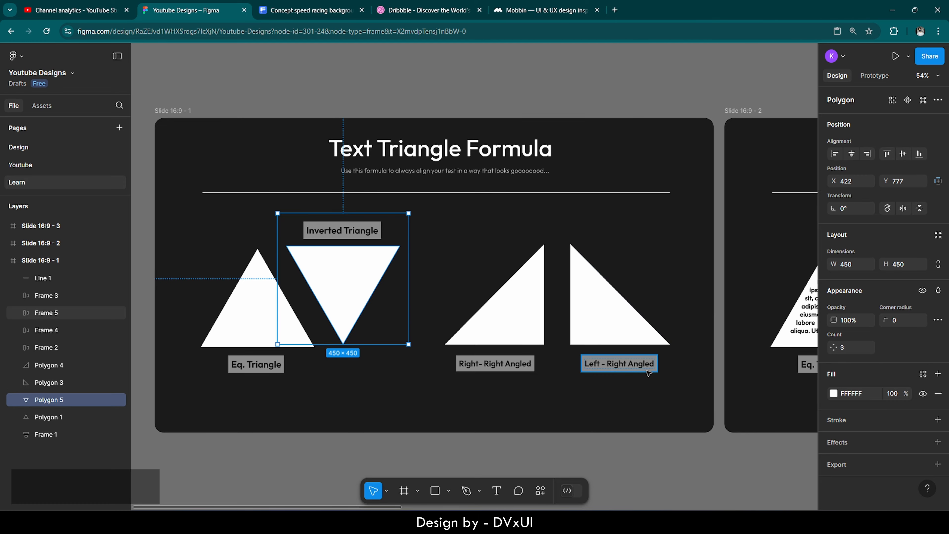
pyautogui.click(645, 338)
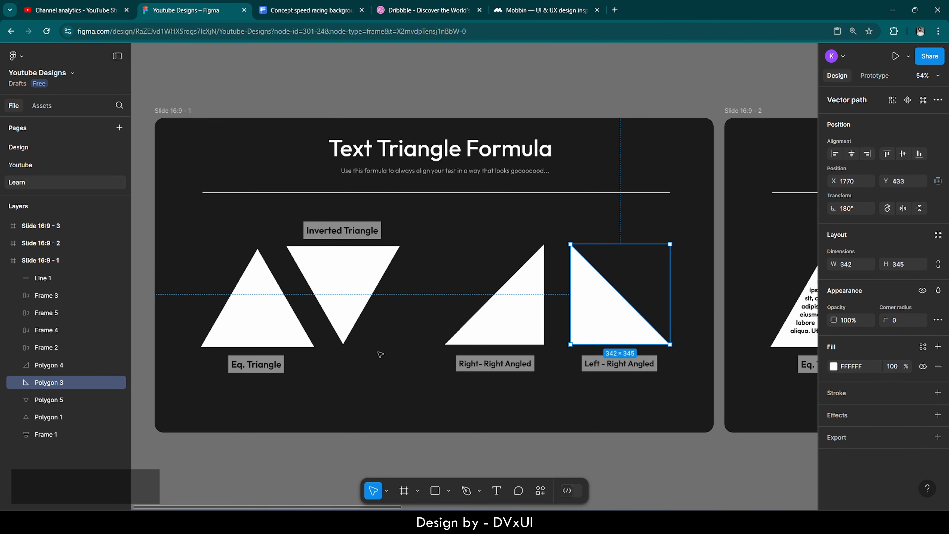
pyautogui.scroll(-5, 380, 354)
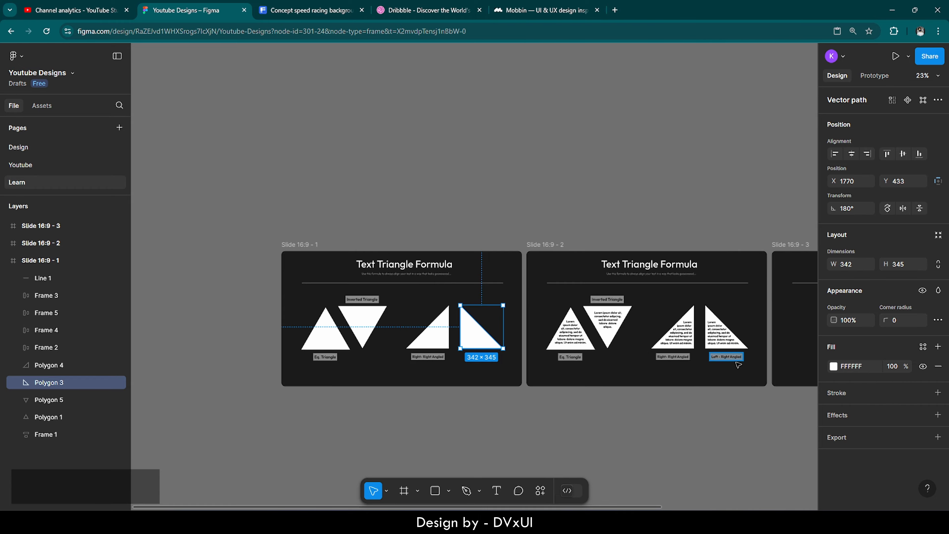
pyautogui.scroll(5, 751, 329)
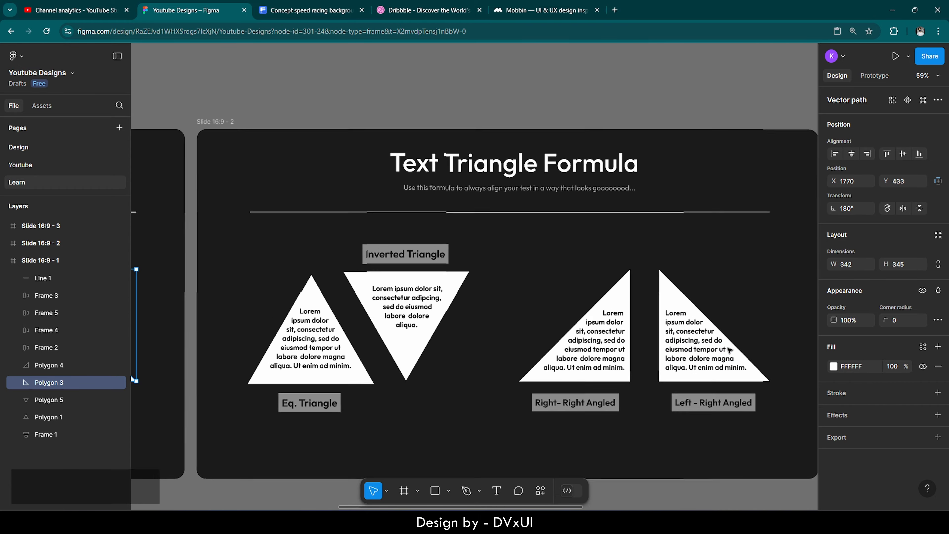
pyautogui.scroll(2, 726, 351)
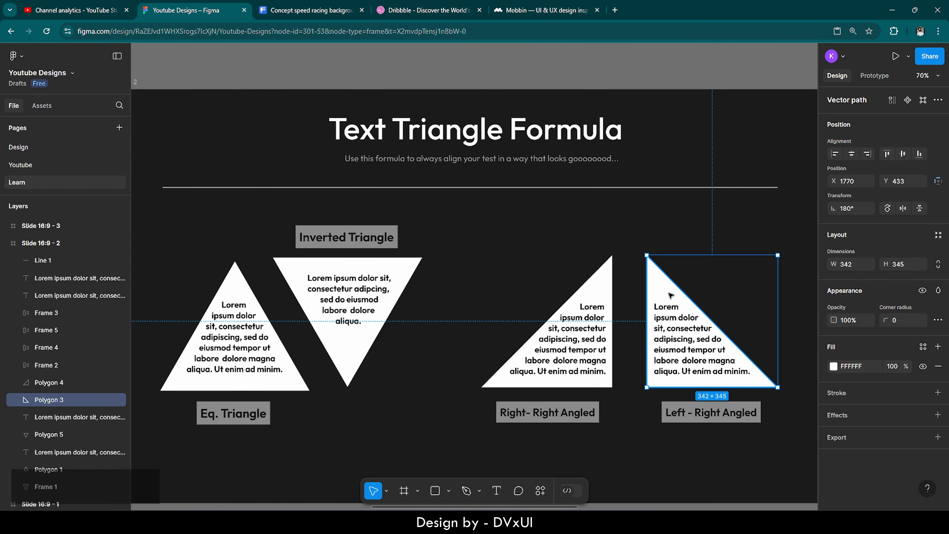
pyautogui.scroll(-1, 672, 296)
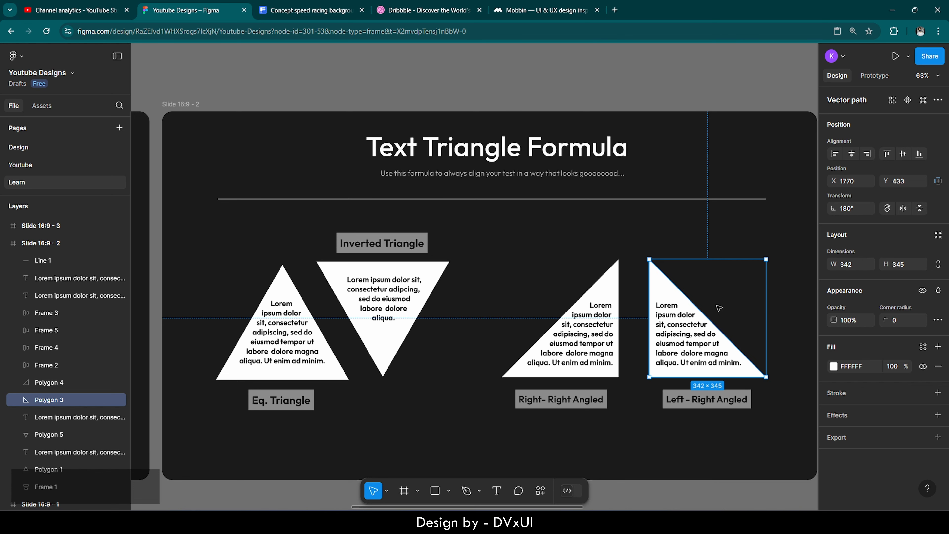
# Step: On the Youtube page, add the text "Get your keys to" in the hero's empty area beside the blue shape
pyautogui.click(30, 165)
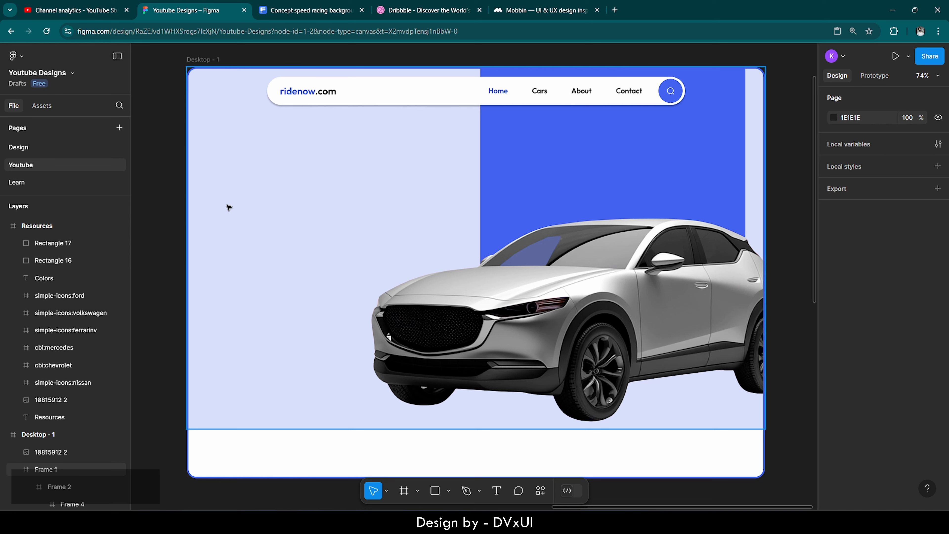
pyautogui.click(497, 490)
pyautogui.click(231, 202)
pyautogui.write('Get')
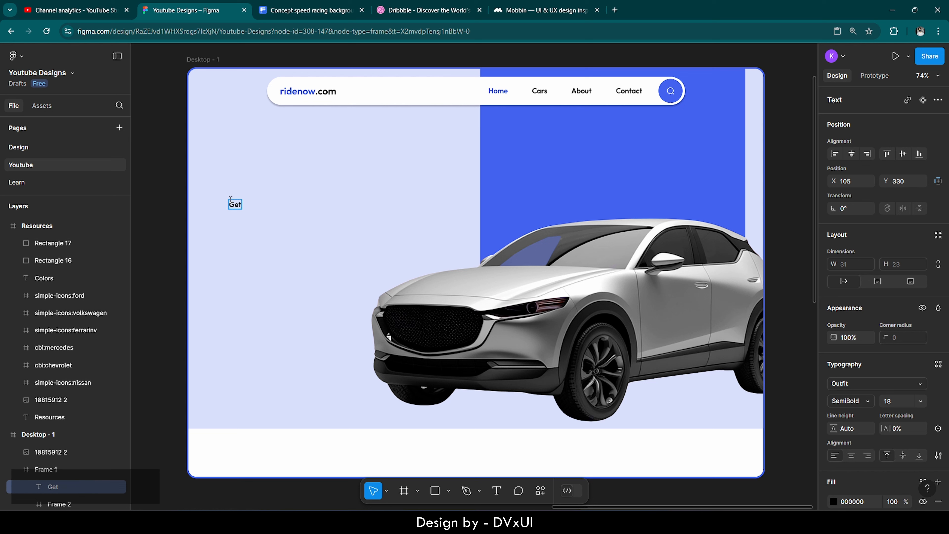
pyautogui.write(' your keys to')
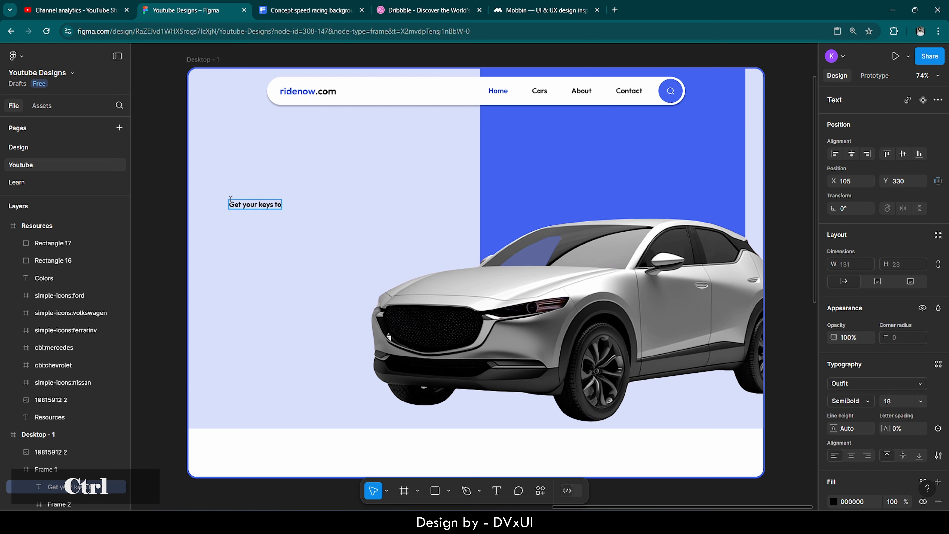
# Step: Style the "Get your keys to" text with font size 62, Medium weight and fill colour 1B1B1B
pyautogui.hotkey('ctrl', 'a')
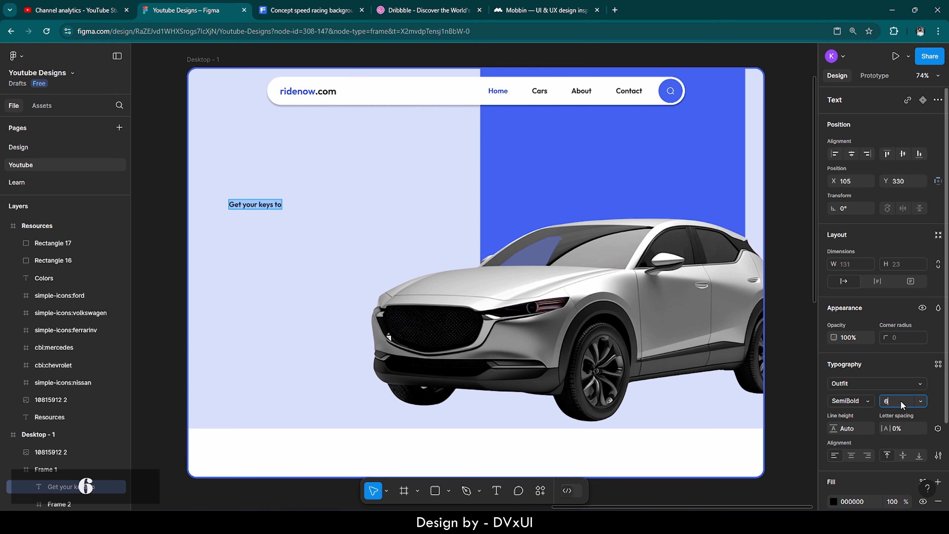
pyautogui.write('62')
pyautogui.press('Return')
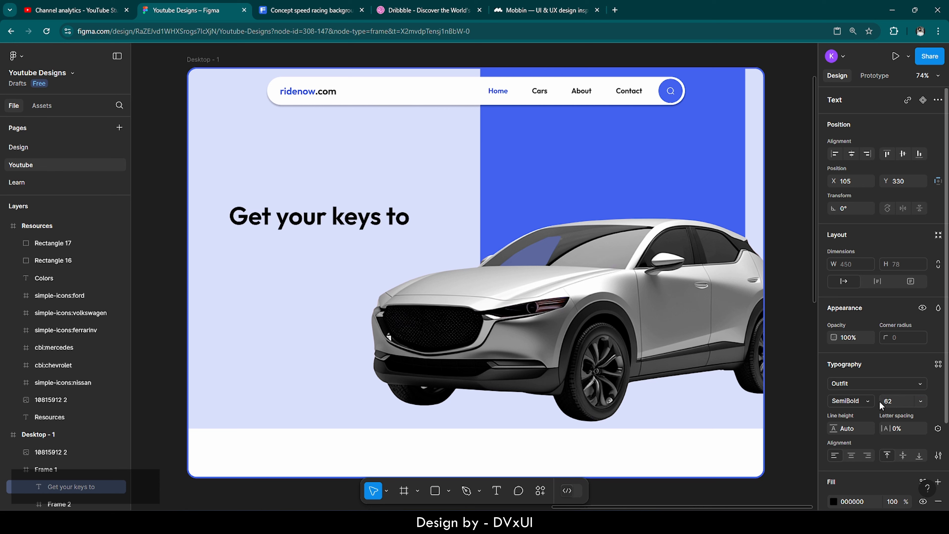
pyautogui.click(860, 401)
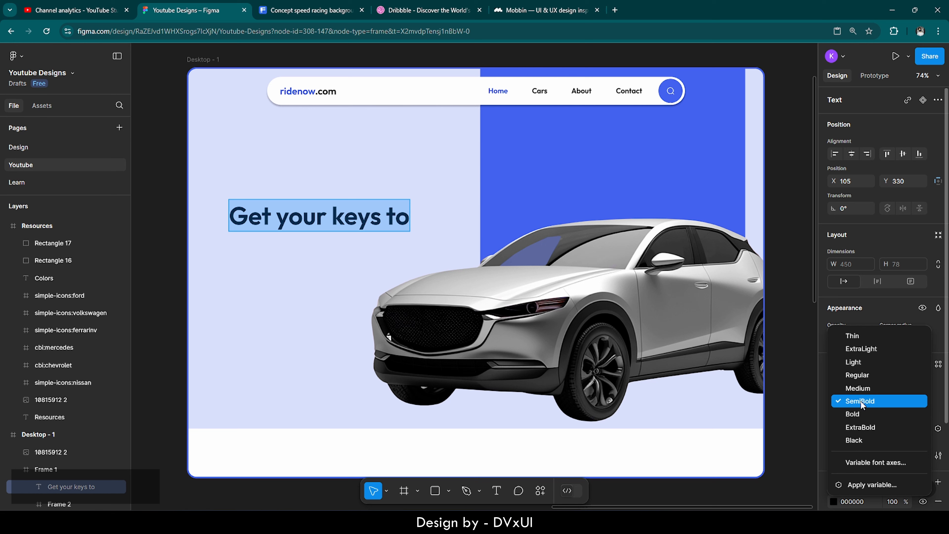
pyautogui.click(859, 388)
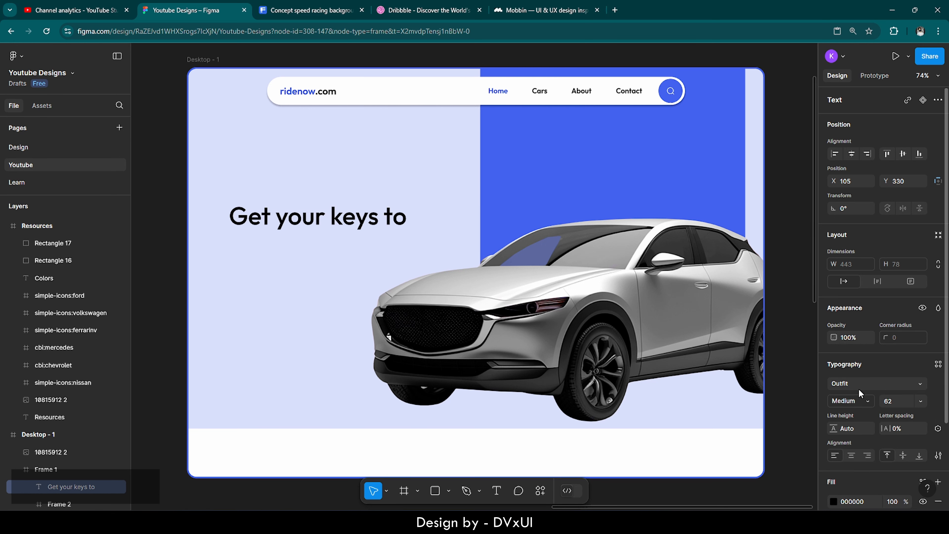
pyautogui.click(866, 501)
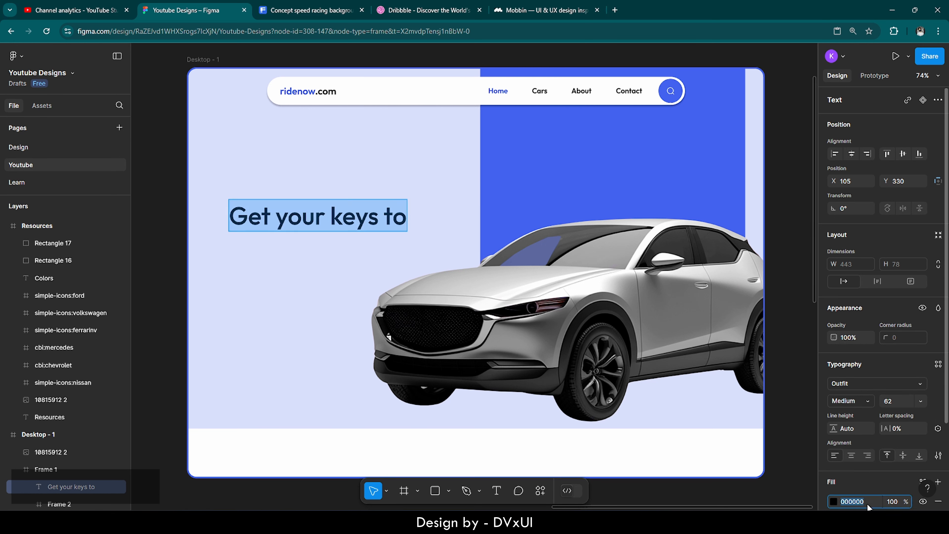
pyautogui.write('1B1B1B')
pyautogui.press('Return')
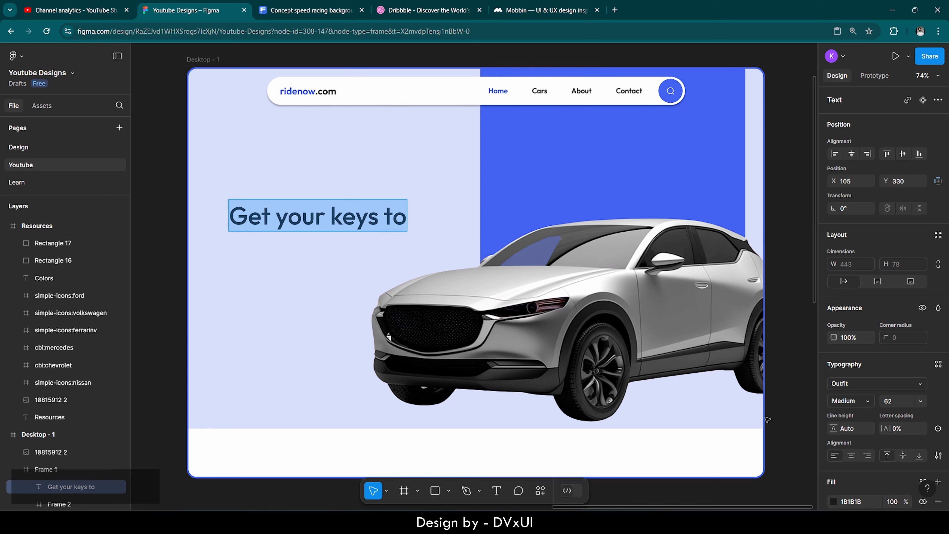
# Step: Move the "Get your keys to" heading up and closer to the hero's left edge, to about X 70, Y 300
pyautogui.press('Escape')
pyautogui.moveTo(342, 218); pyautogui.dragTo(328, 206)
pyautogui.doubleClick(342, 207)
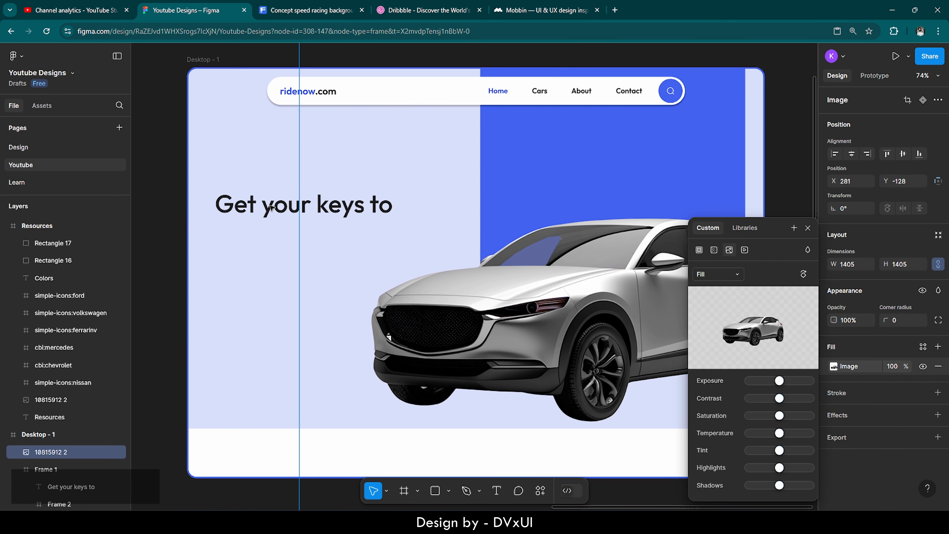
# Step: Lock the car image layer in the Desktop - 1 frame so the hero elements beneath it can be selected
pyautogui.click(328, 254)
pyautogui.click(440, 321)
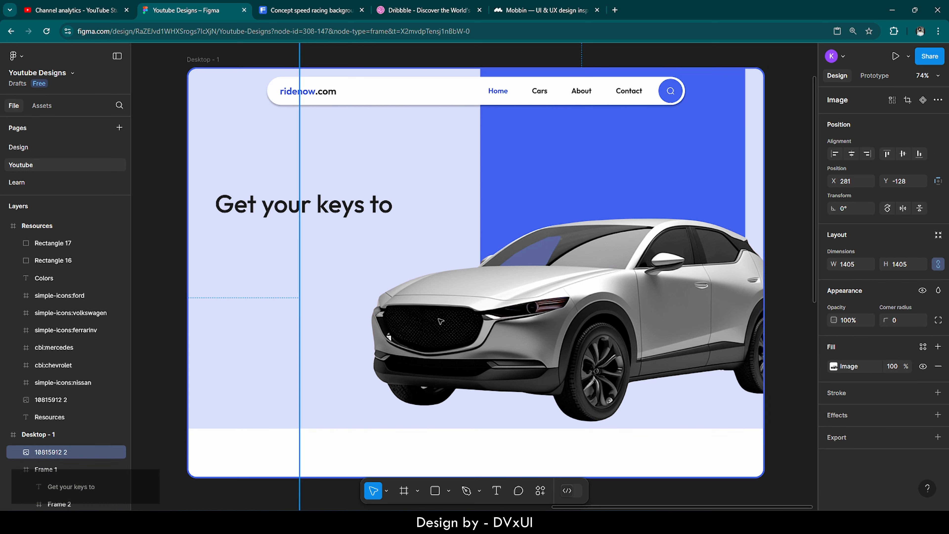
pyautogui.click(108, 452)
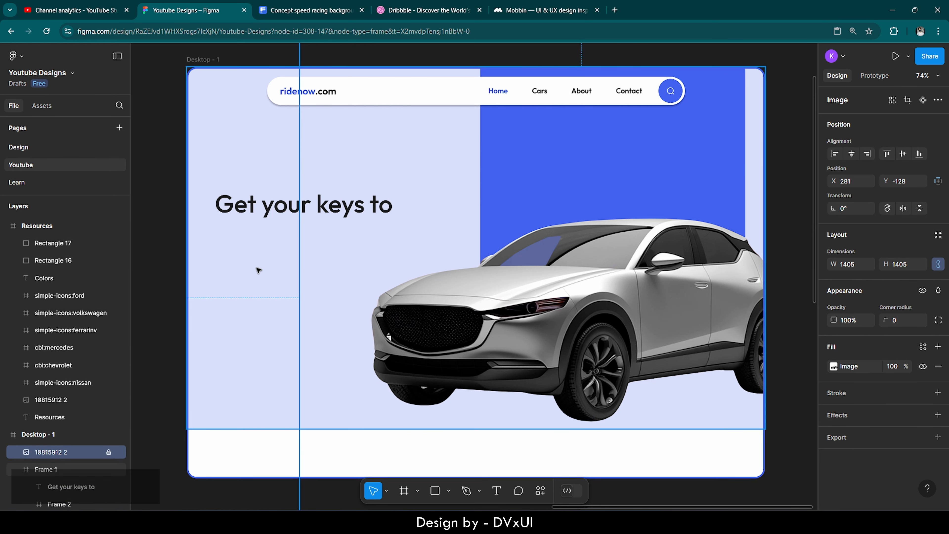
pyautogui.click(264, 253)
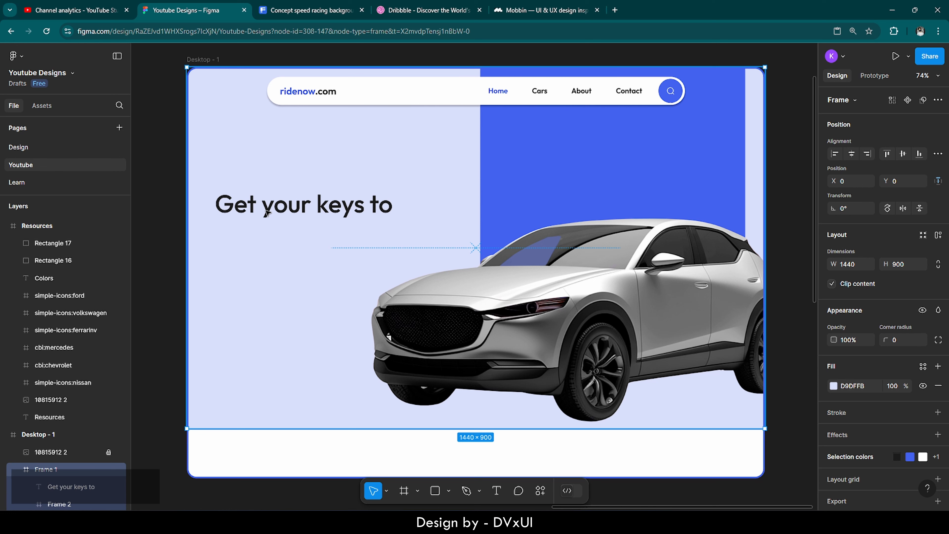
# Step: Duplicate the "Get your keys to" heading directly below itself at X 70, Y 372 and change the copy's text to "Your Next Ride."
pyautogui.click(306, 210)
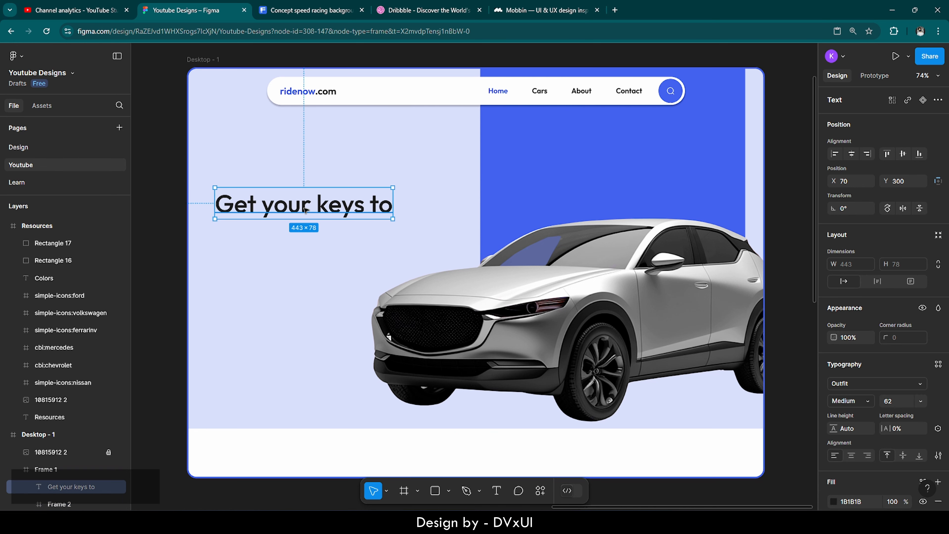
pyautogui.hotkey('ctrl', 'c')
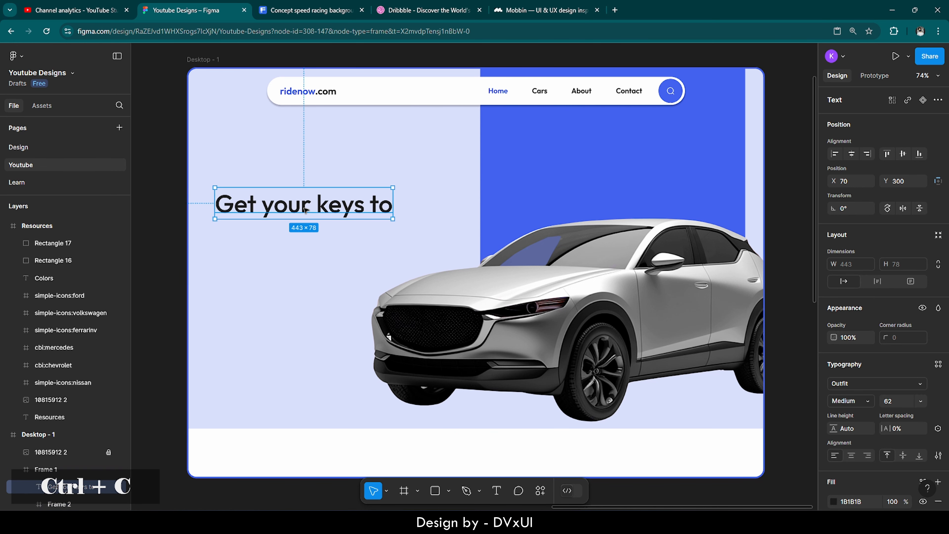
pyautogui.hotkey('ctrl', 'v')
pyautogui.moveTo(306, 210); pyautogui.dragTo(303, 235)
pyautogui.doubleClick(303, 235)
pyautogui.press('BackSpace')
pyautogui.write('Y')
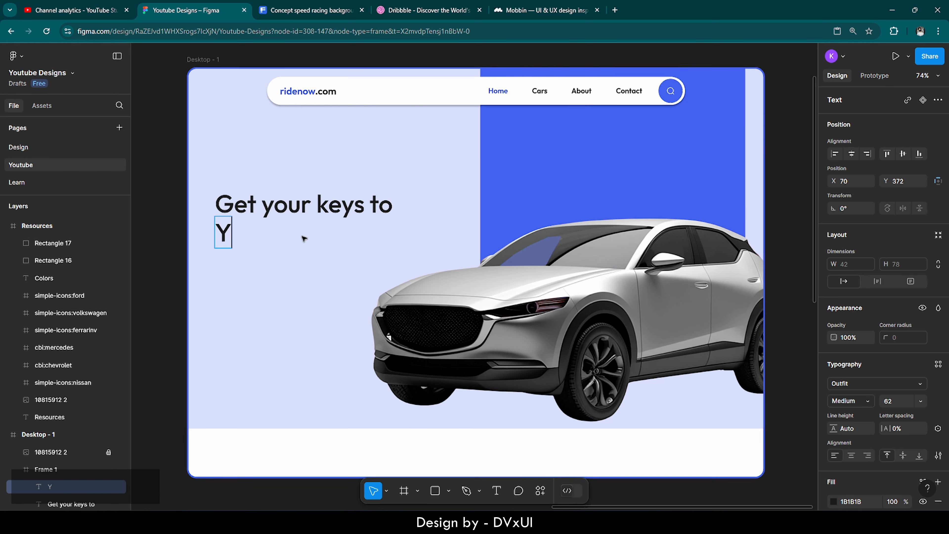
pyautogui.write('our Ne')
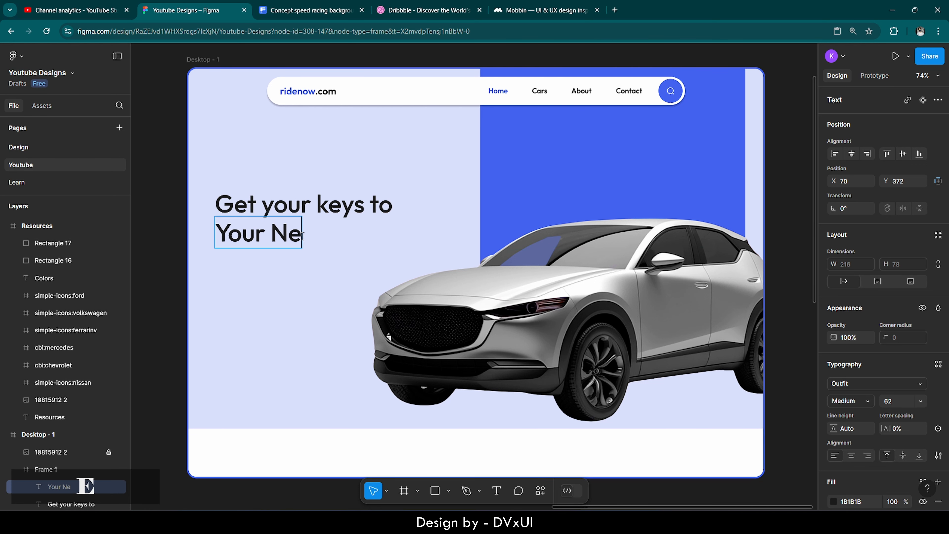
pyautogui.write('xt Ride.')
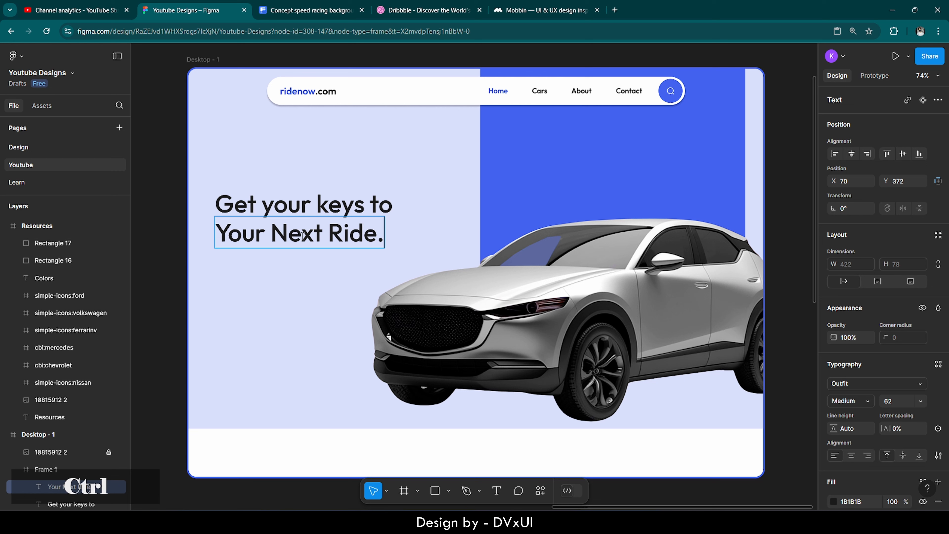
# Step: Style the "Your Next Ride." text with font size 92 and SemiBold weight
pyautogui.hotkey('ctrl', 'a')
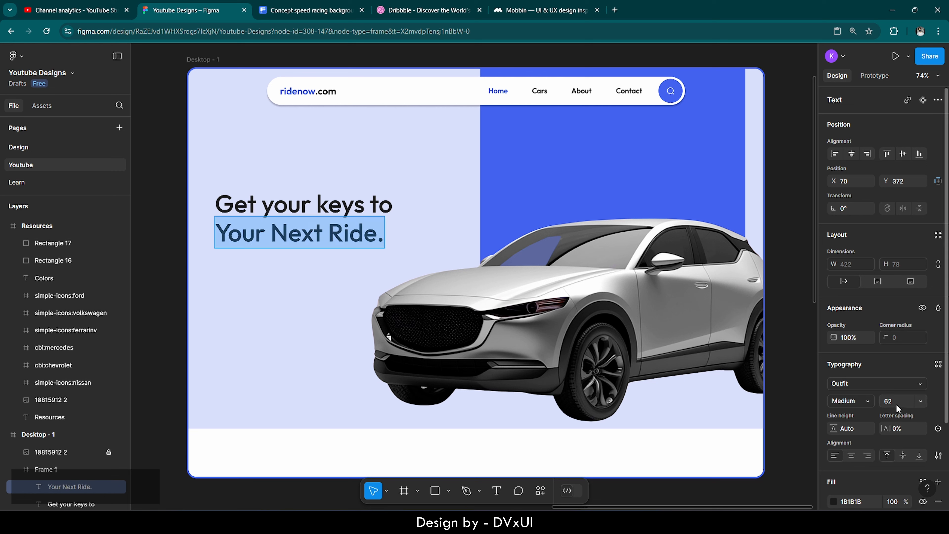
pyautogui.press('BackSpace')
pyautogui.write('92')
pyautogui.press('Return')
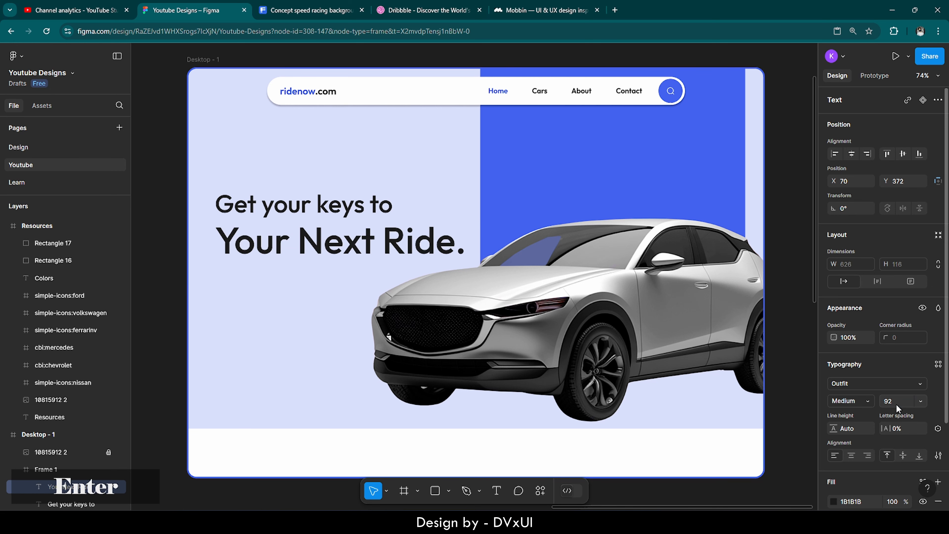
pyautogui.click(857, 400)
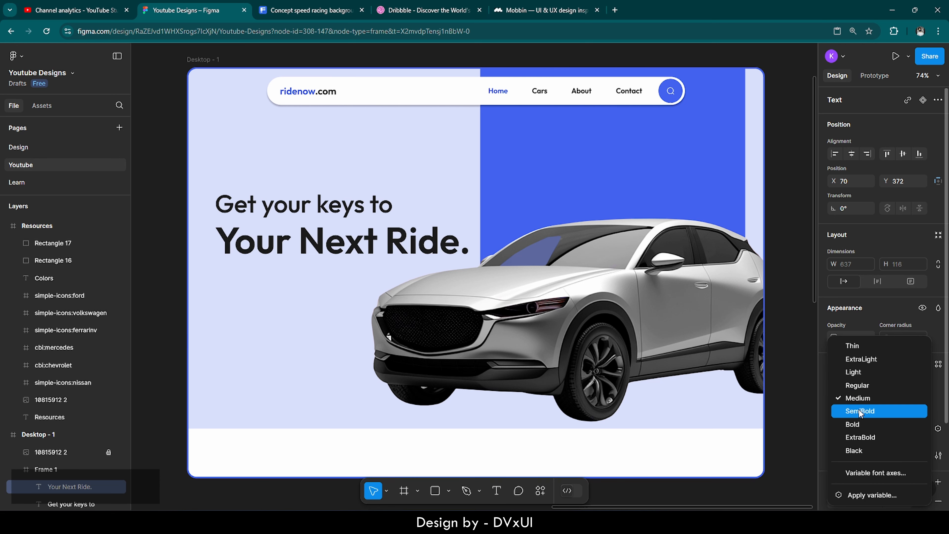
pyautogui.click(859, 410)
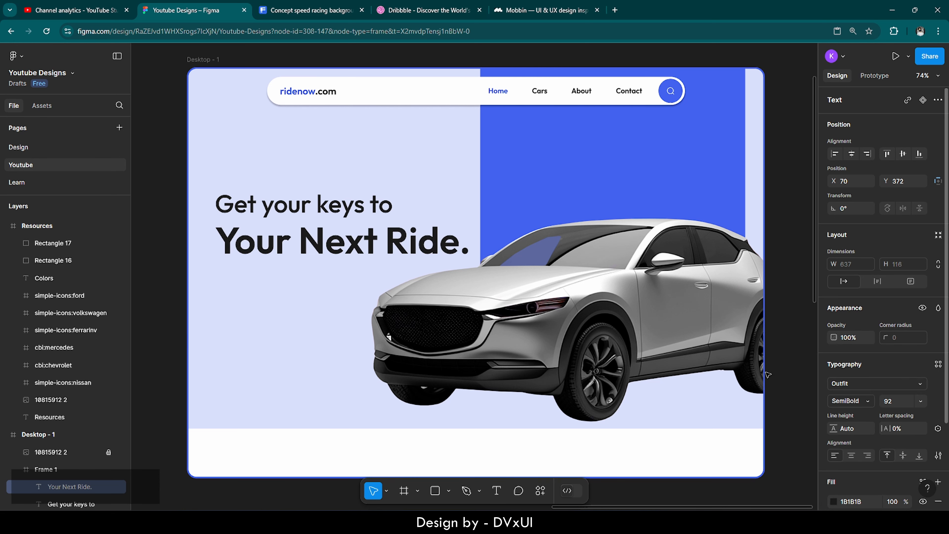
# Step: Move both heading lines, "Get your keys to" and "Your Next Ride.", up together by about 20 px
pyautogui.keyDown('shift'); pyautogui.click(309, 204); pyautogui.keyUp('shift')
pyautogui.hotkey('shift', 'Up')
pyautogui.hotkey('shift', 'Up')
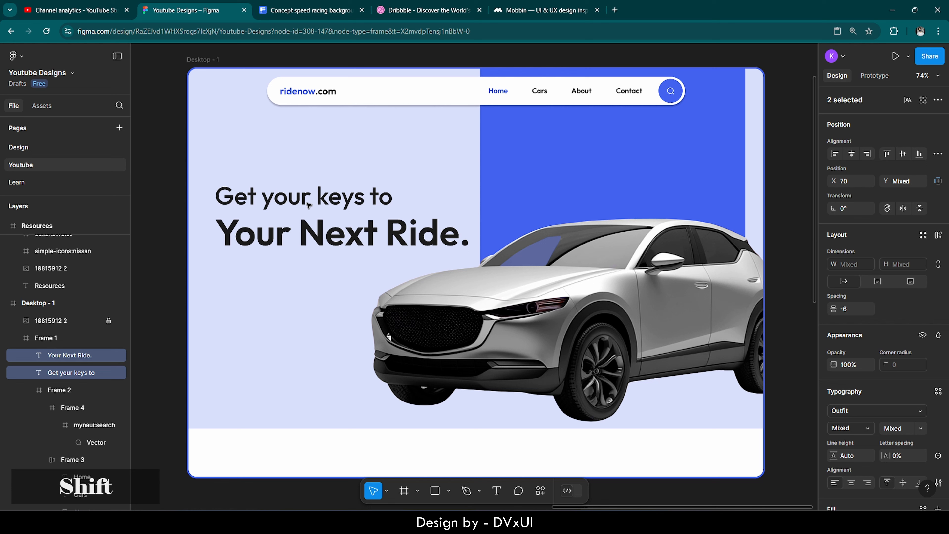
pyautogui.click(309, 205)
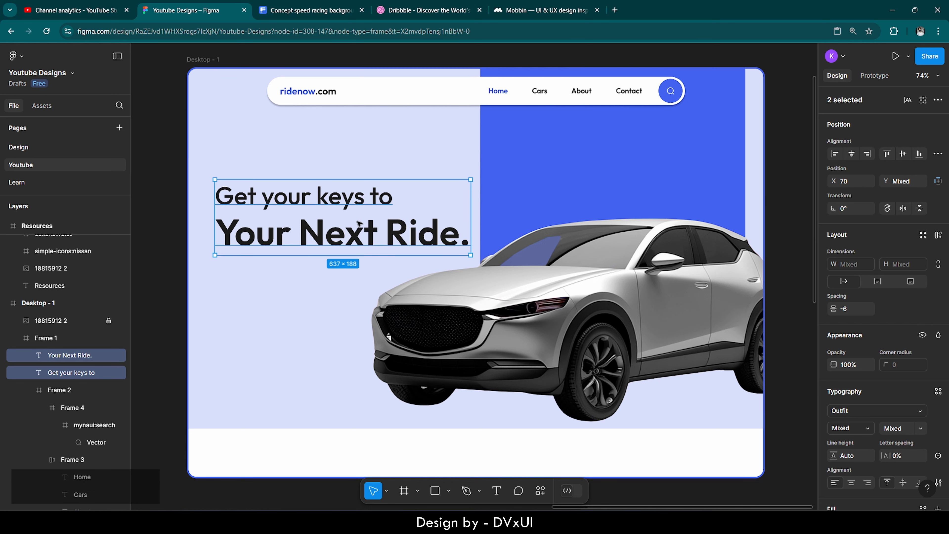
pyautogui.click(255, 240)
pyautogui.keyDown('shift'); pyautogui.click(262, 204); pyautogui.keyUp('shift')
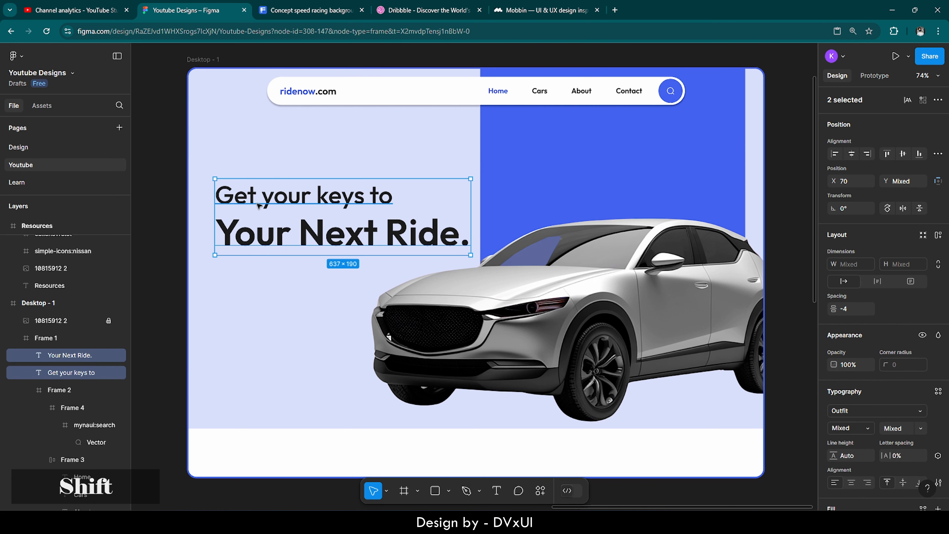
# Step: Add a layout grid to the Desktop - 1 frame and switch it to a columns layout
pyautogui.click(205, 60)
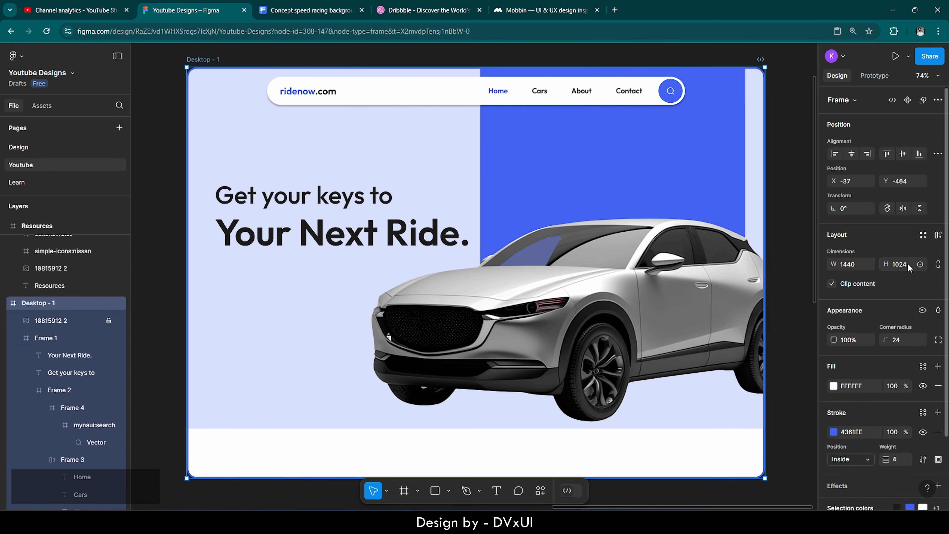
pyautogui.scroll(-2, 875, 385)
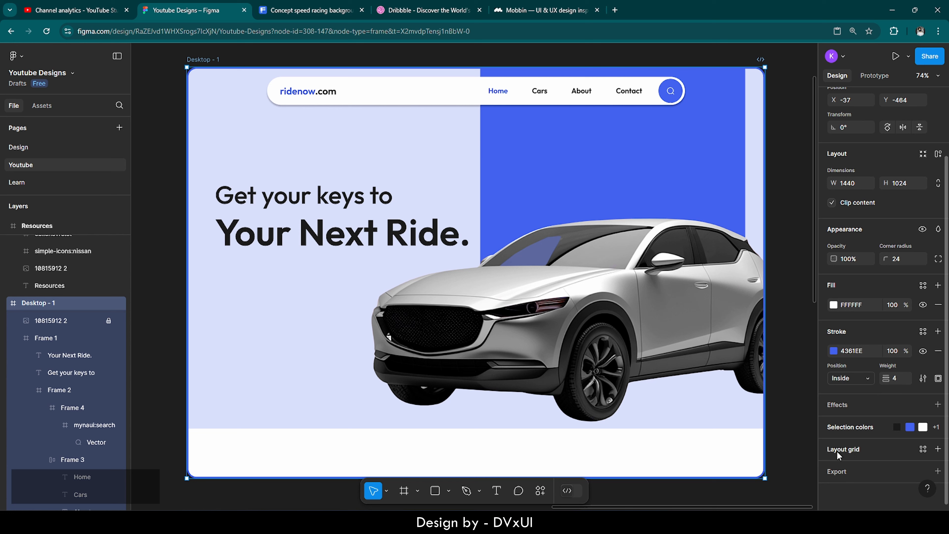
pyautogui.click(844, 449)
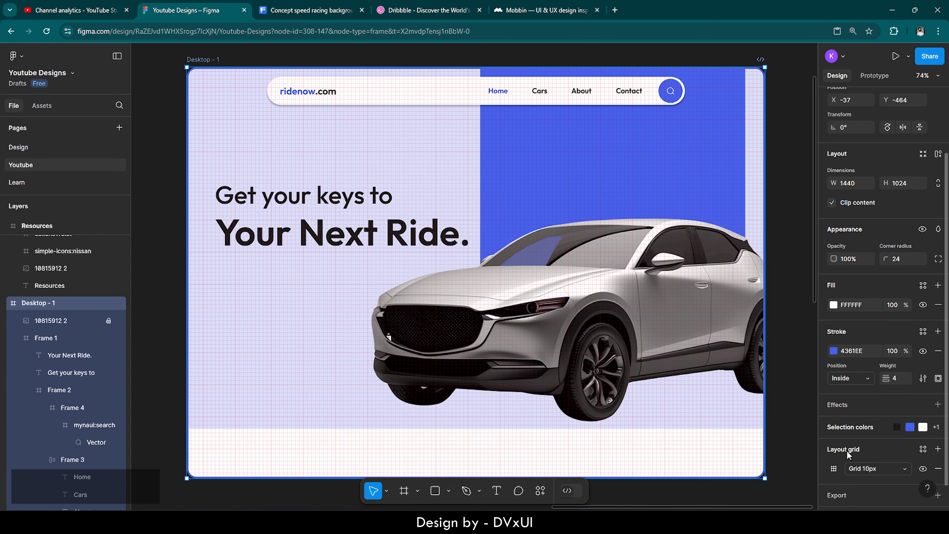
pyautogui.click(859, 469)
pyautogui.click(869, 482)
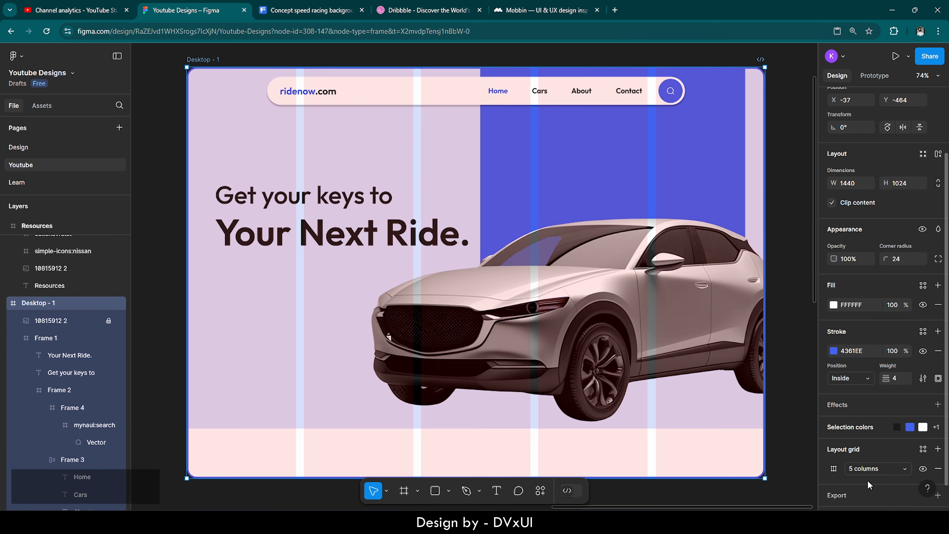
# Step: Set the frame's column grid to a count of 16 and toggle its visibility off and on again
pyautogui.click(834, 469)
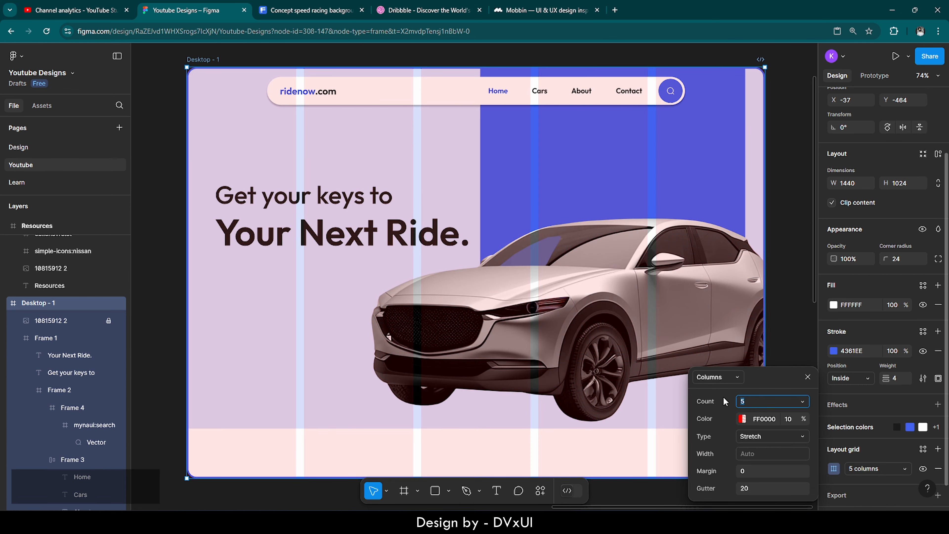
pyautogui.press('BackSpace')
pyautogui.write('16')
pyautogui.press('Return')
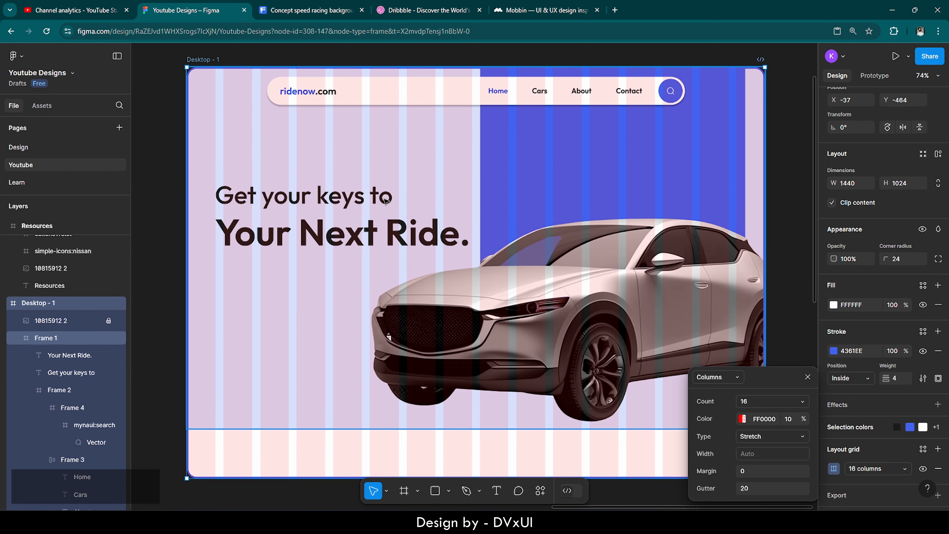
pyautogui.click(808, 376)
pyautogui.click(923, 469)
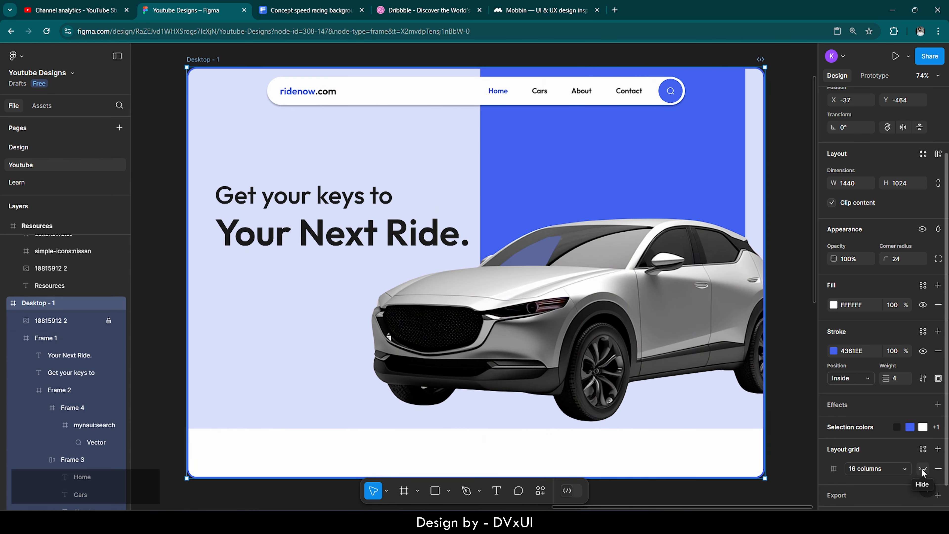
pyautogui.click(923, 469)
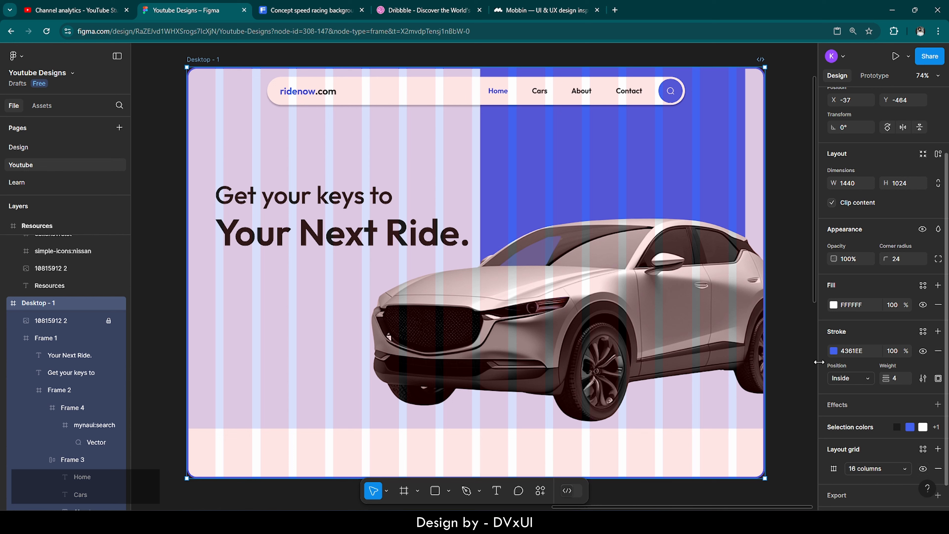
# Step: Line up the left edges of the "Get your keys to" and "Your Next Ride." headings with the column grid
pyautogui.click(278, 226)
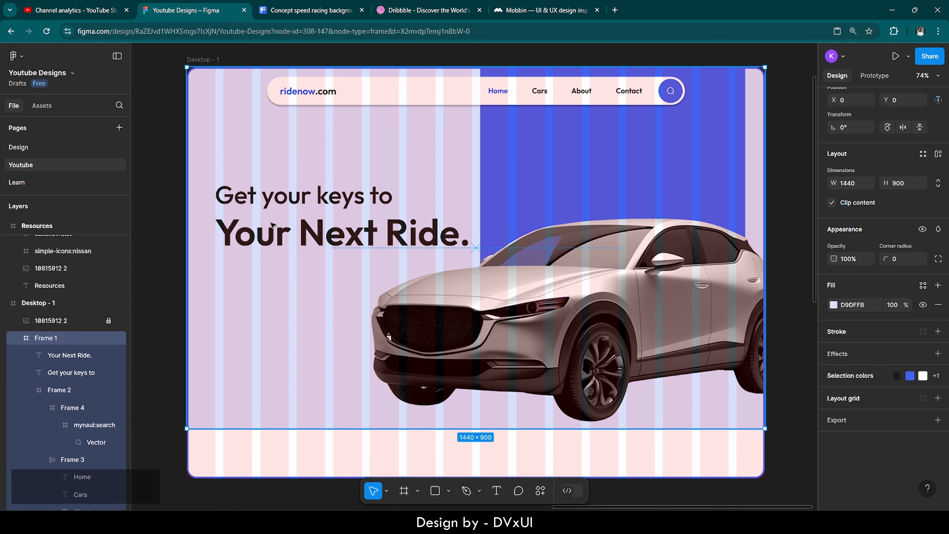
pyautogui.click(279, 229)
pyautogui.keyDown('shift'); pyautogui.click(270, 197); pyautogui.keyUp('shift')
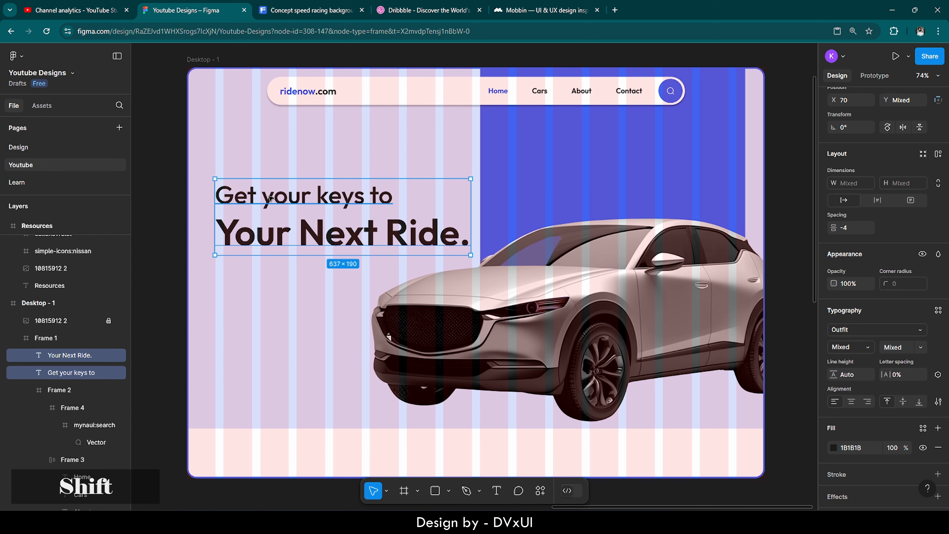
pyautogui.hotkey('shift', 'Left')
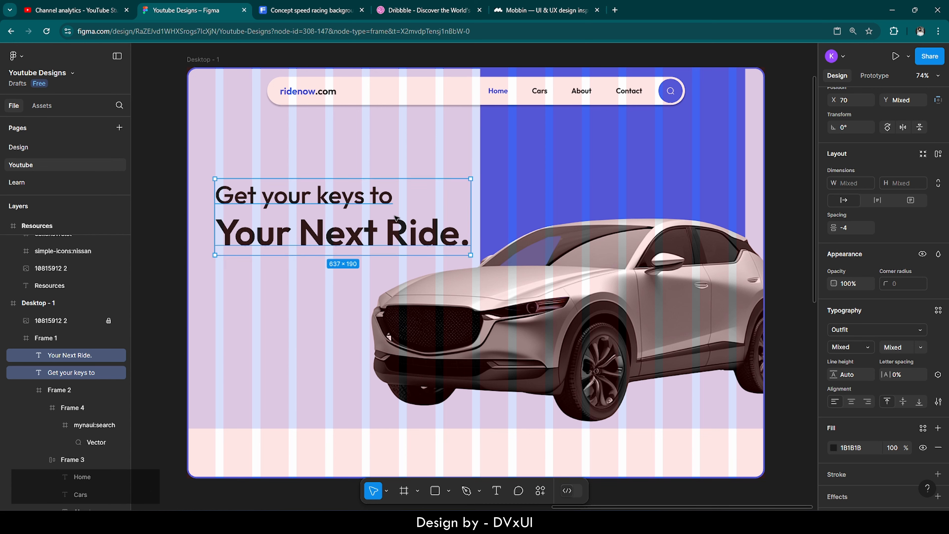
pyautogui.click(168, 203)
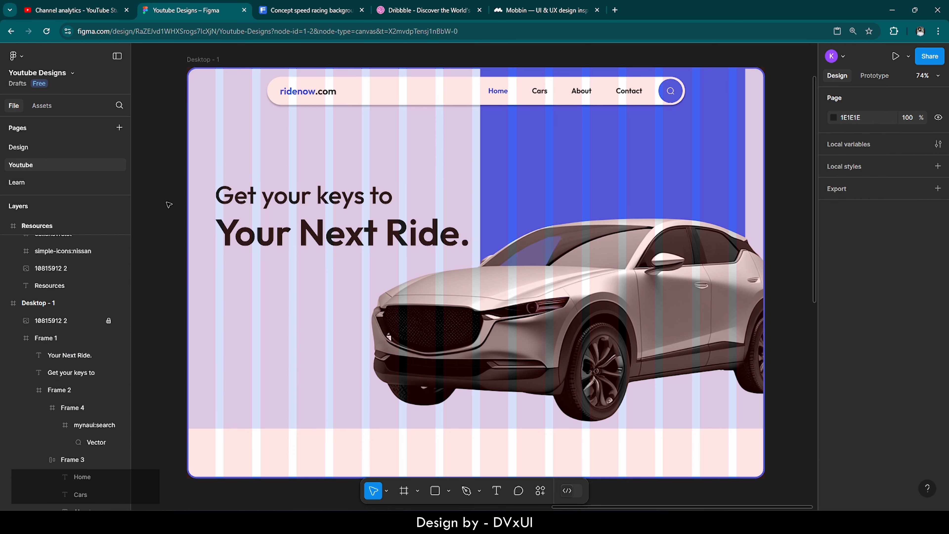
pyautogui.click(220, 193)
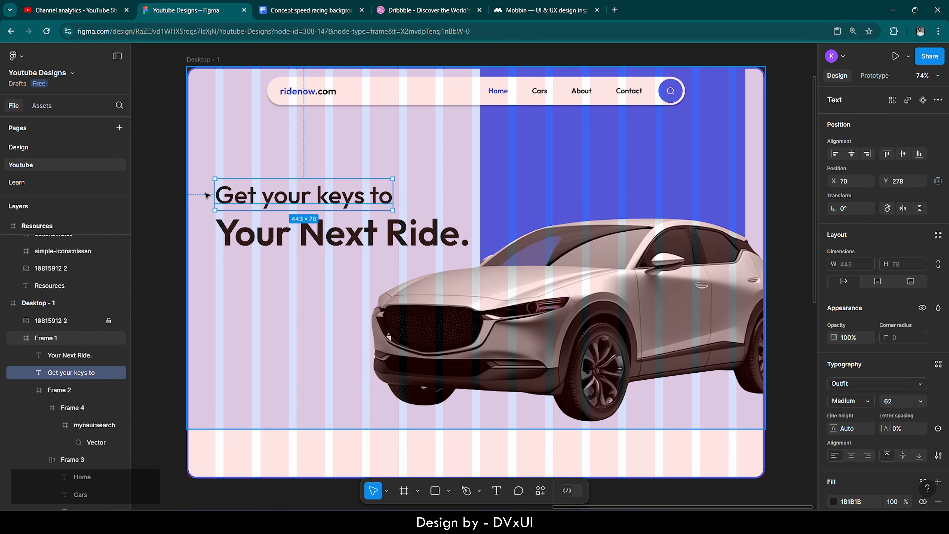
# Step: Hide the 16-column layout grid on the Desktop - 1 frame
pyautogui.click(197, 60)
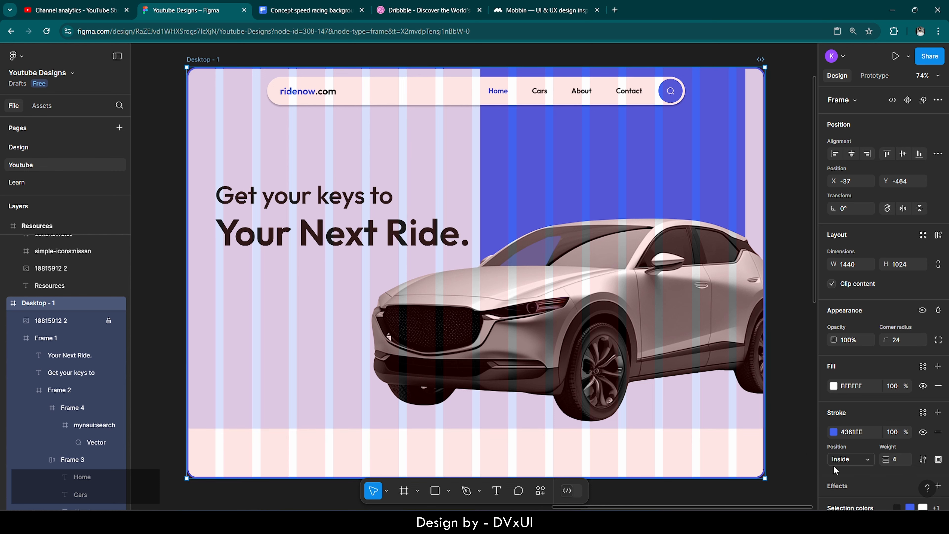
pyautogui.scroll(-3, 916, 411)
pyautogui.click(922, 446)
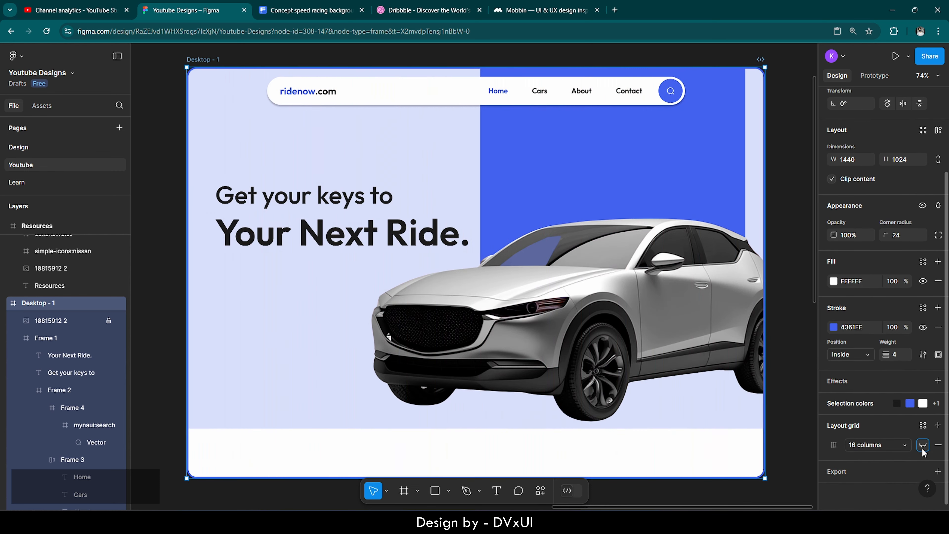
# Step: Move both heading lines slightly upward together, keeping the space between them
pyautogui.click(314, 234)
pyautogui.keyDown('shift'); pyautogui.click(318, 203); pyautogui.keyUp('shift')
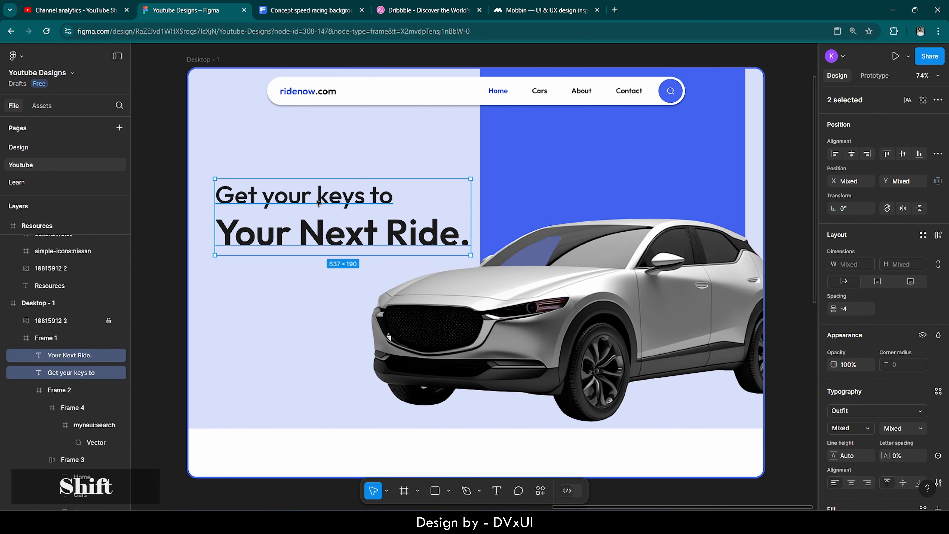
pyautogui.hotkey('shift', 'Up')
pyautogui.hotkey('shift', 'Up')
pyautogui.hotkey('shift', 'Up')
pyautogui.hotkey('shift', 'Up')
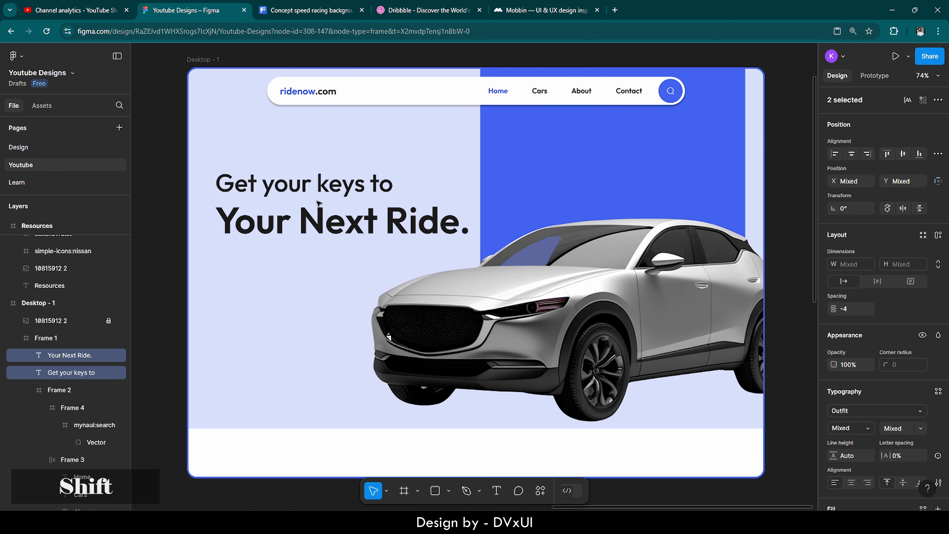
pyautogui.hotkey('shift', 'Down')
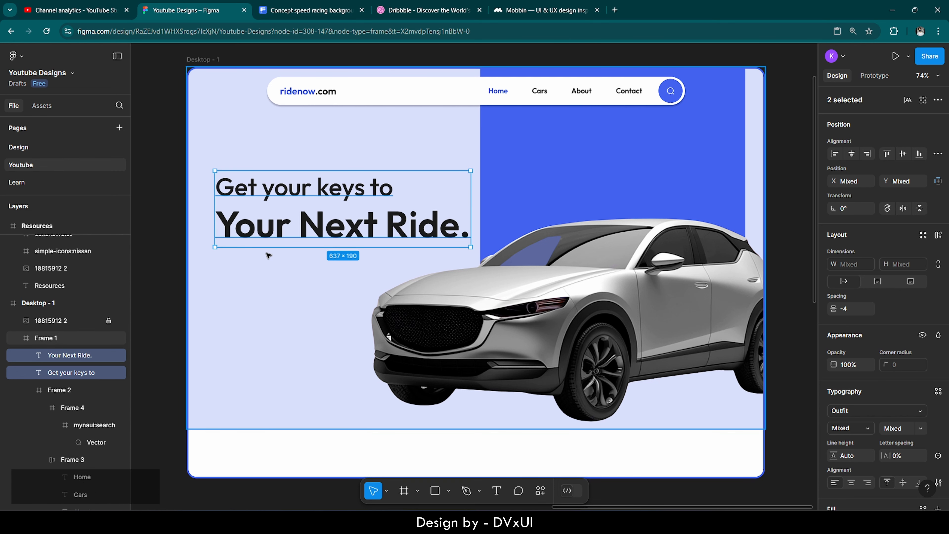
# Step: Open loremipsum.io in a new browser tab and copy the generated text's first sentence, ending in "dolore magna aliqua."
pyautogui.click(615, 9)
pyautogui.write('lo')
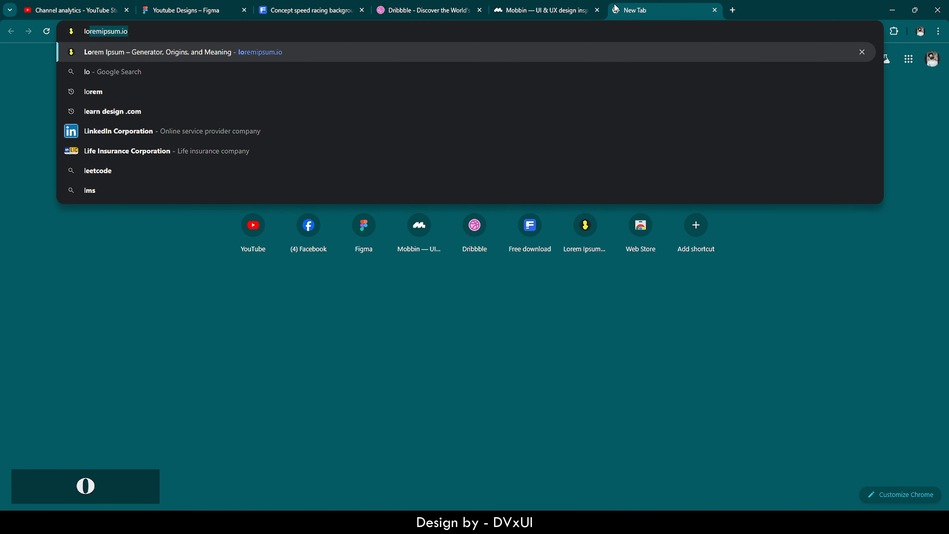
pyautogui.write('rem')
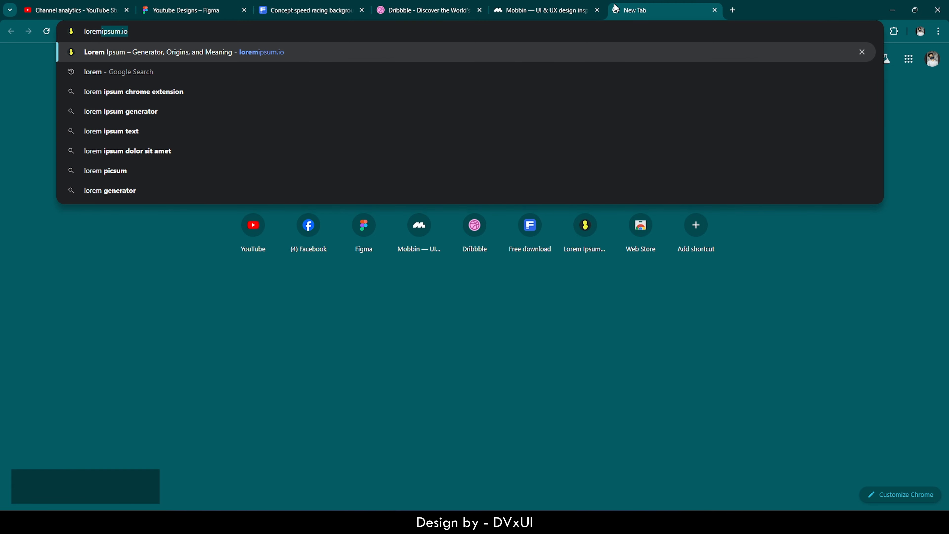
pyautogui.press('Return')
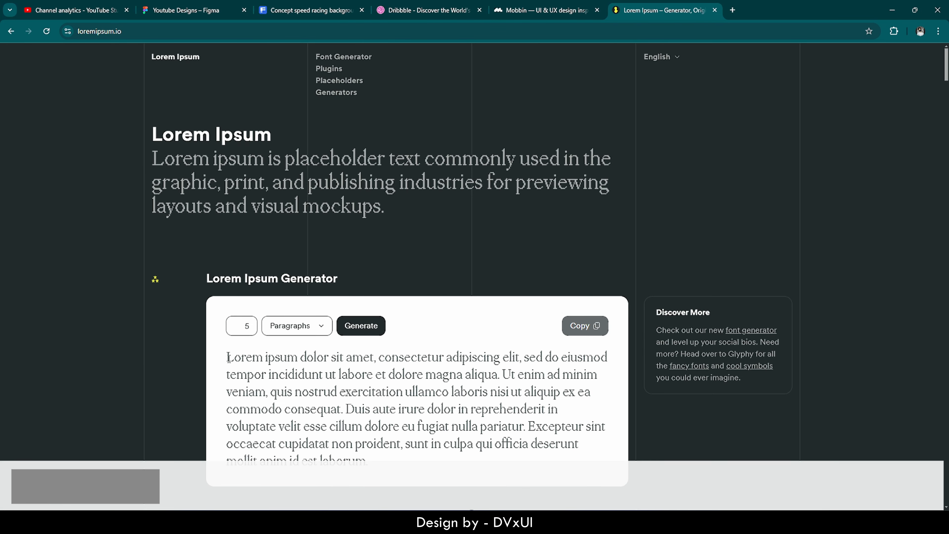
pyautogui.moveTo(229, 357); pyautogui.dragTo(500, 375)
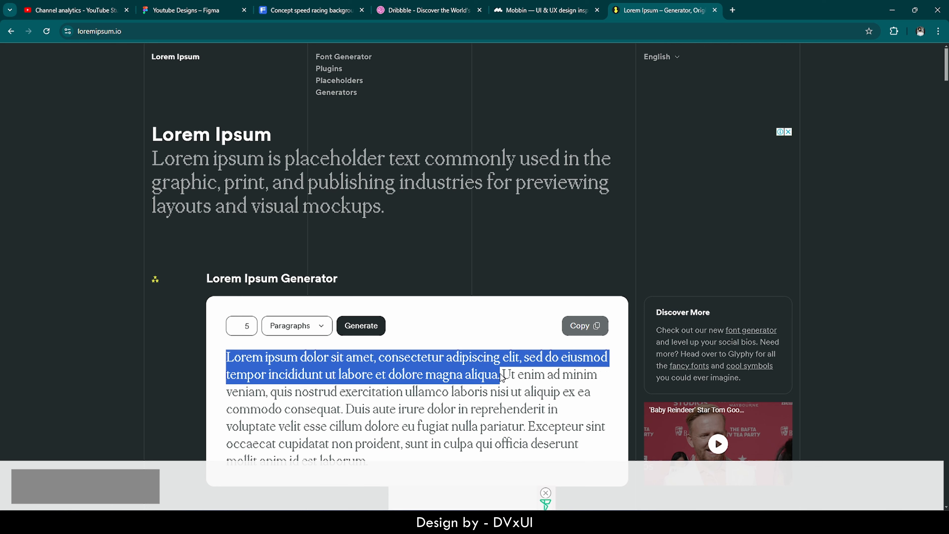
pyautogui.hotkey('ctrl', 'c')
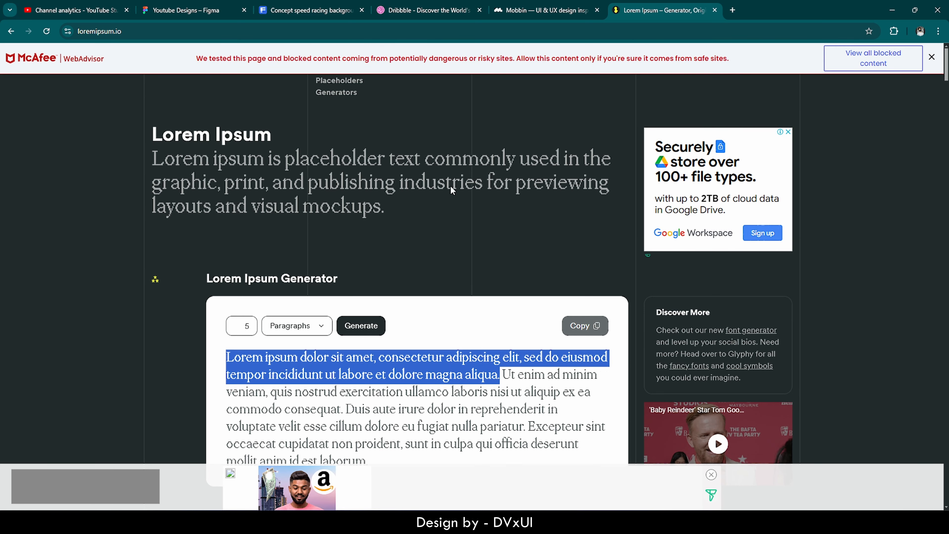
# Step: Switch back to the Figma design and paste the copied Lorem ipsum sentence as a new text layer below the headings
pyautogui.click(187, 10)
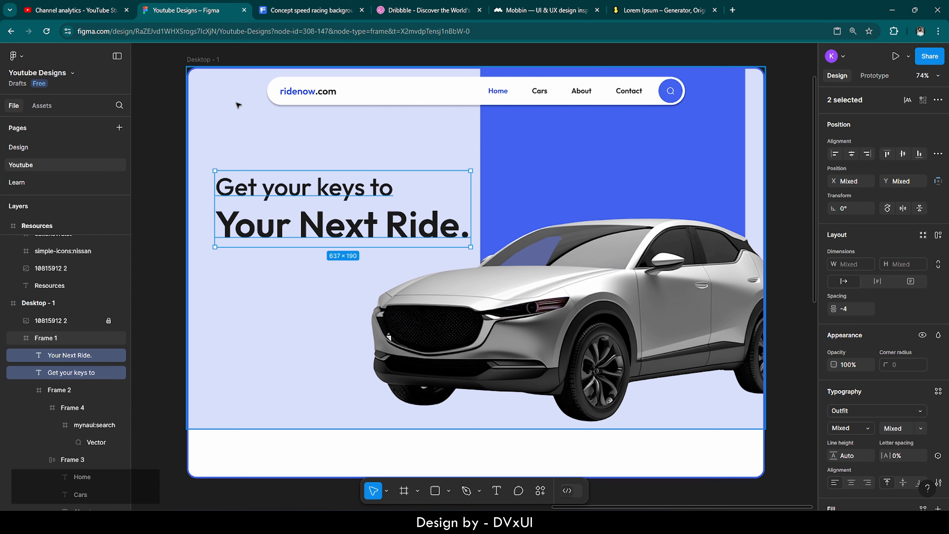
pyautogui.click(172, 108)
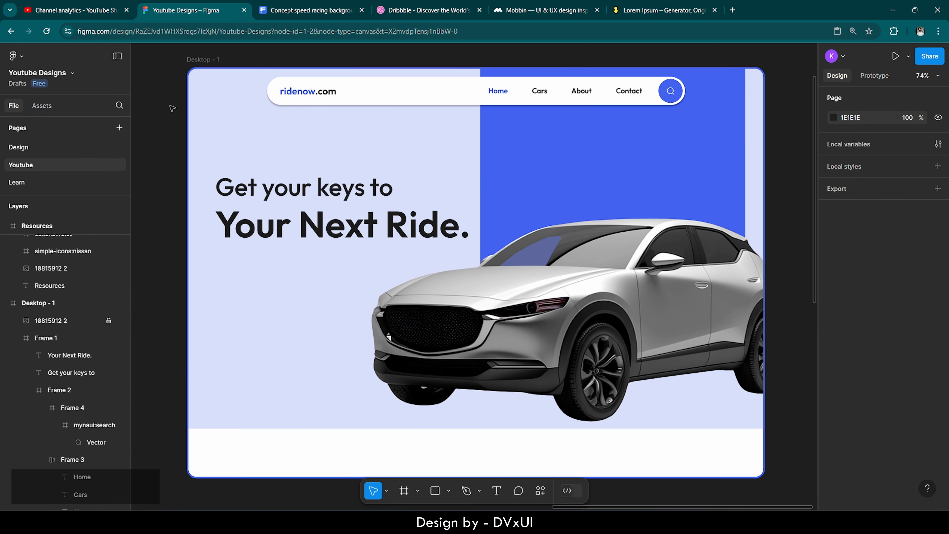
pyautogui.click(500, 492)
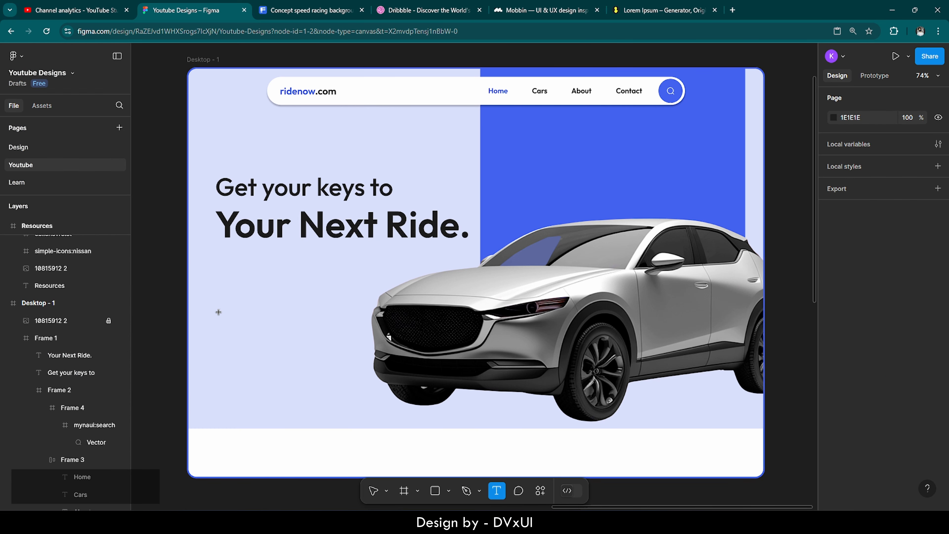
pyautogui.click(217, 271)
pyautogui.hotkey('ctrl', 'v')
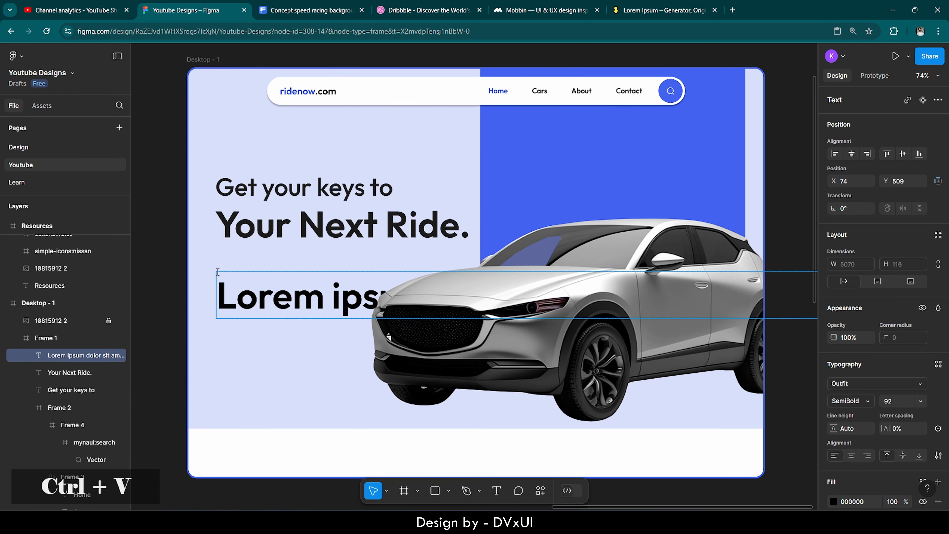
# Step: Set the whole Lorem ipsum text to font size 18 and Light weight
pyautogui.doubleClick(270, 291)
pyautogui.hotkey('ctrl', 'a')
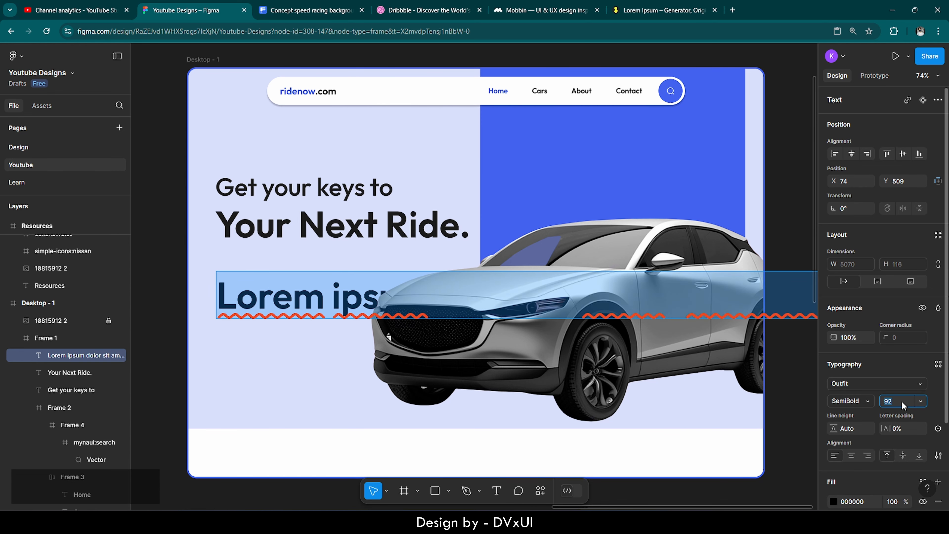
pyautogui.press('BackSpace')
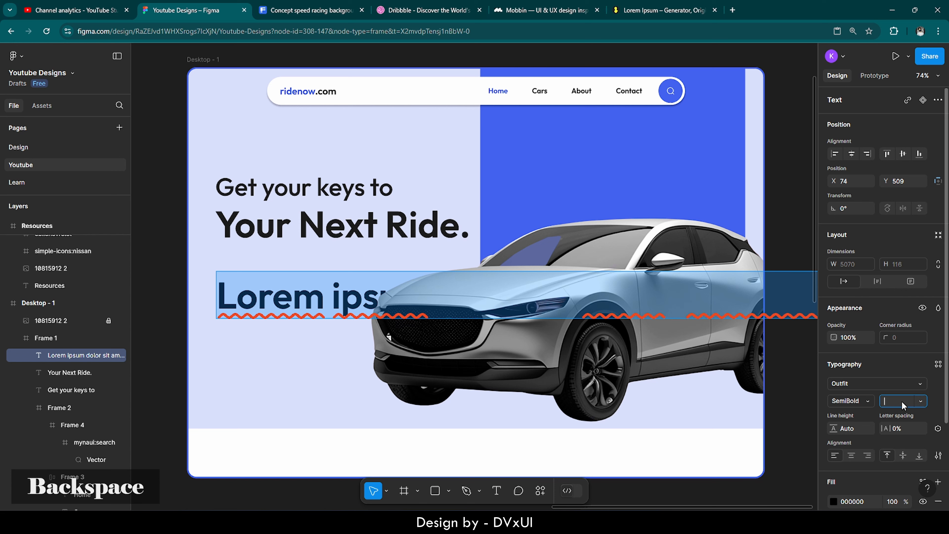
pyautogui.write('18')
pyautogui.press('Return')
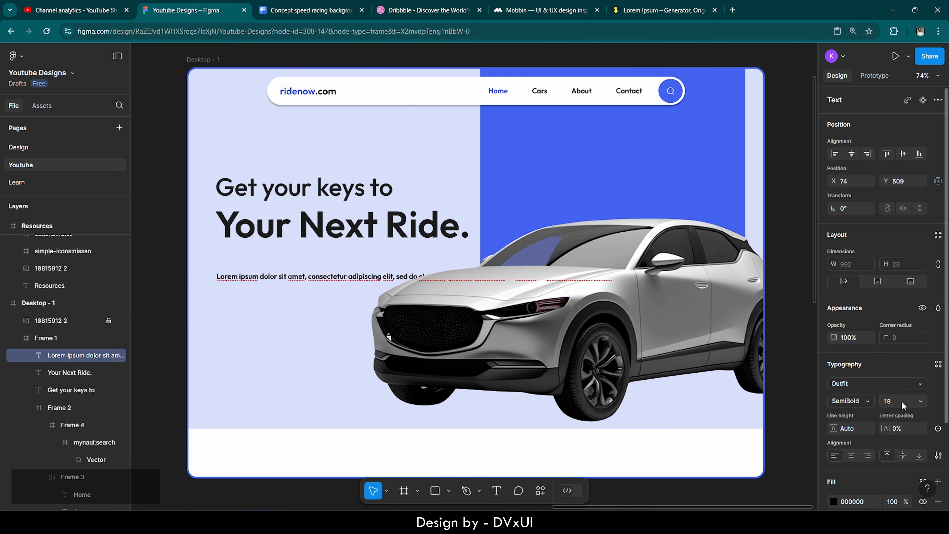
pyautogui.click(868, 400)
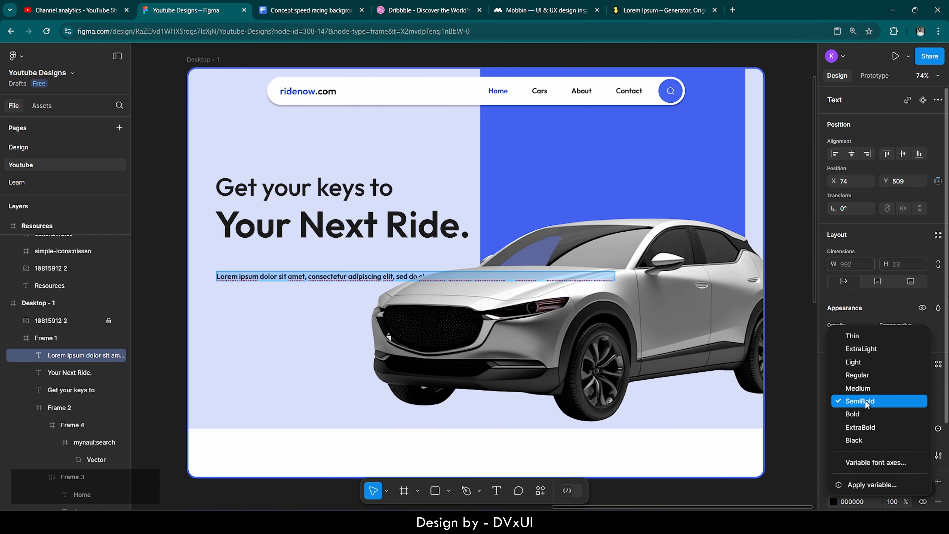
pyautogui.click(860, 363)
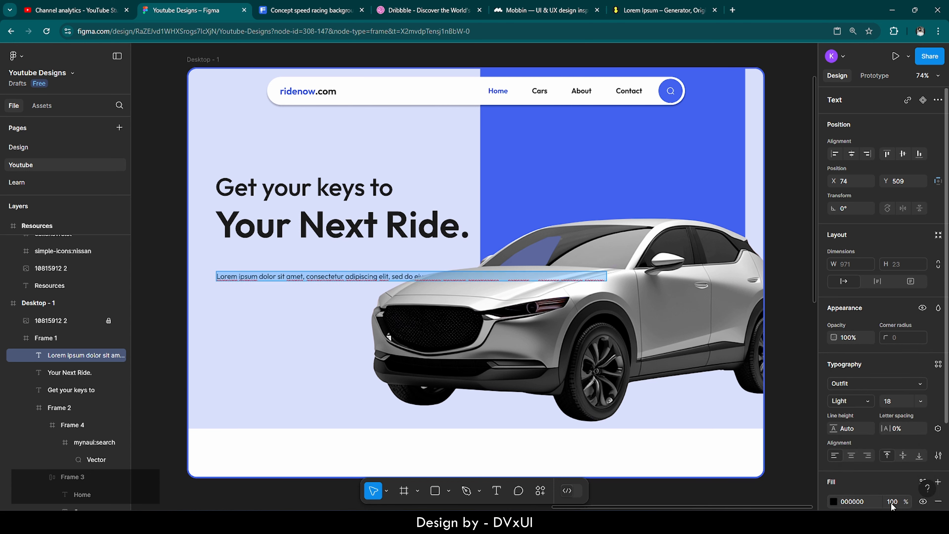
# Step: Set the Lorem ipsum text's fill colour to 1B1B1B at 70% opacity
pyautogui.click(873, 500)
pyautogui.write('1B1B1B')
pyautogui.press('Return')
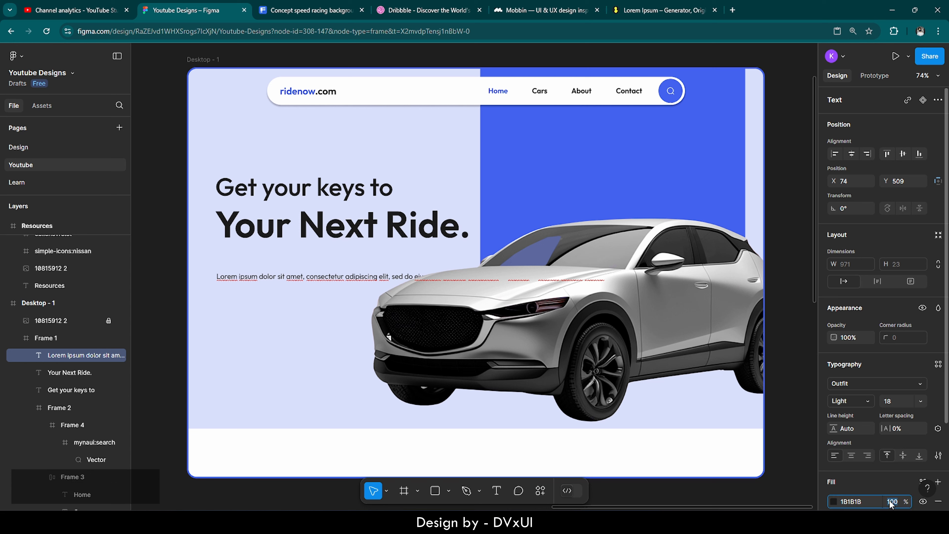
pyautogui.click(889, 500)
pyautogui.press('BackSpace')
pyautogui.write('70')
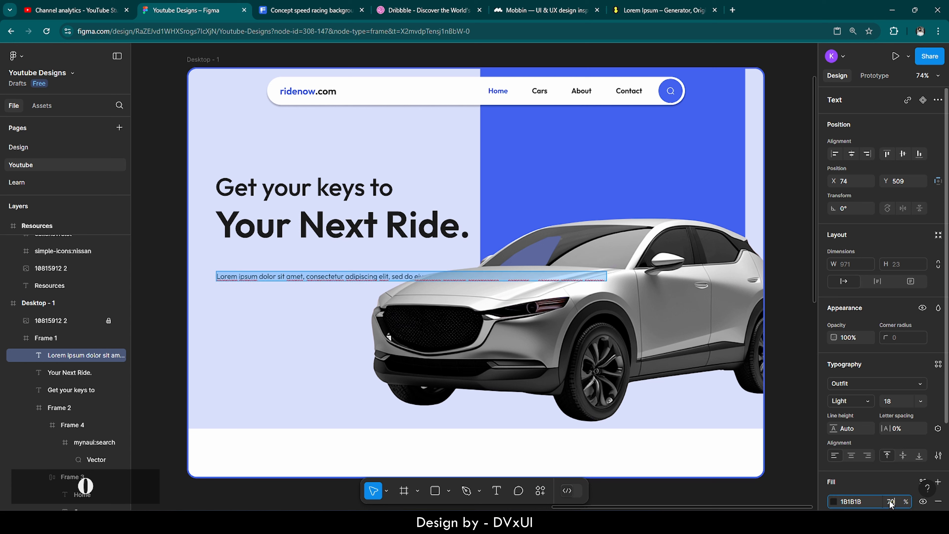
pyautogui.press('Return')
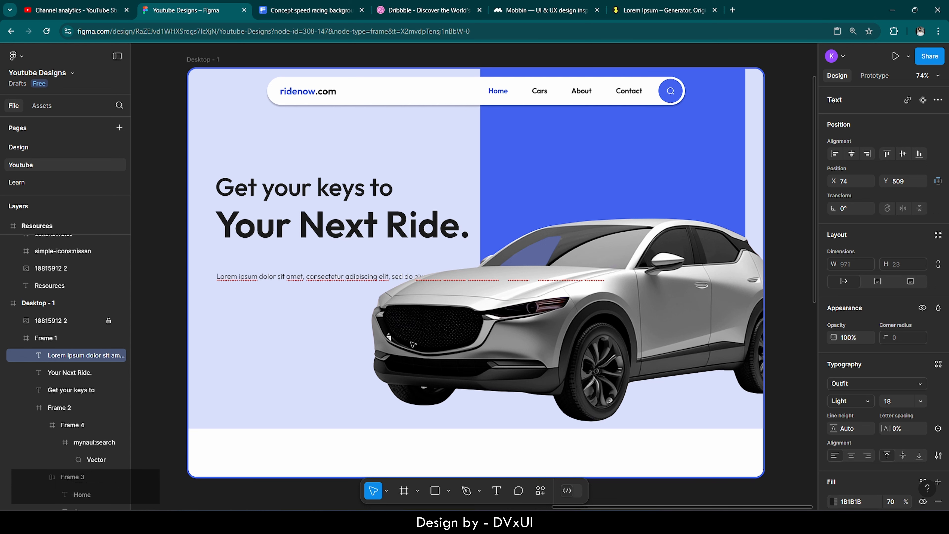
pyautogui.click(321, 319)
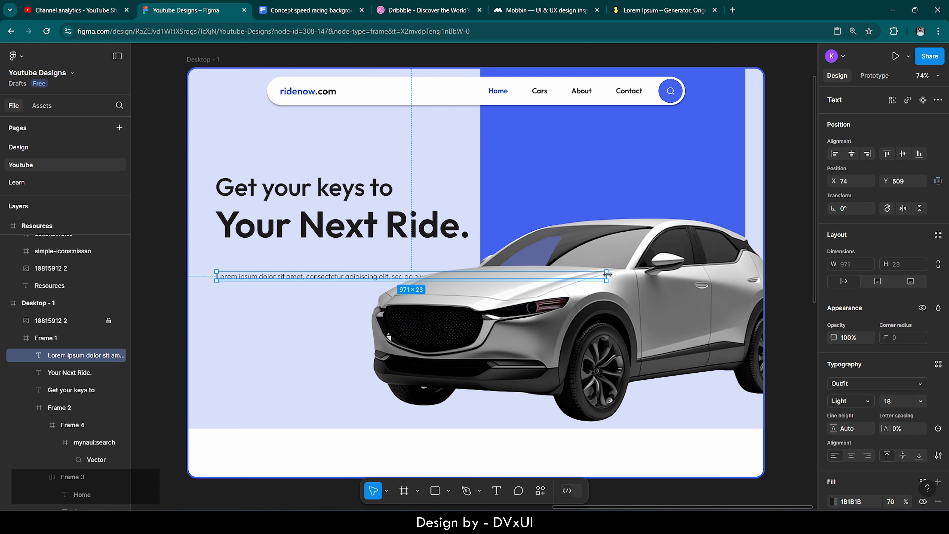
# Step: Narrow the Lorem ipsum text box to 625 wide and move it up to Y 456, just below the "Your Next Ride." heading
pyautogui.moveTo(607, 274); pyautogui.dragTo(467, 292)
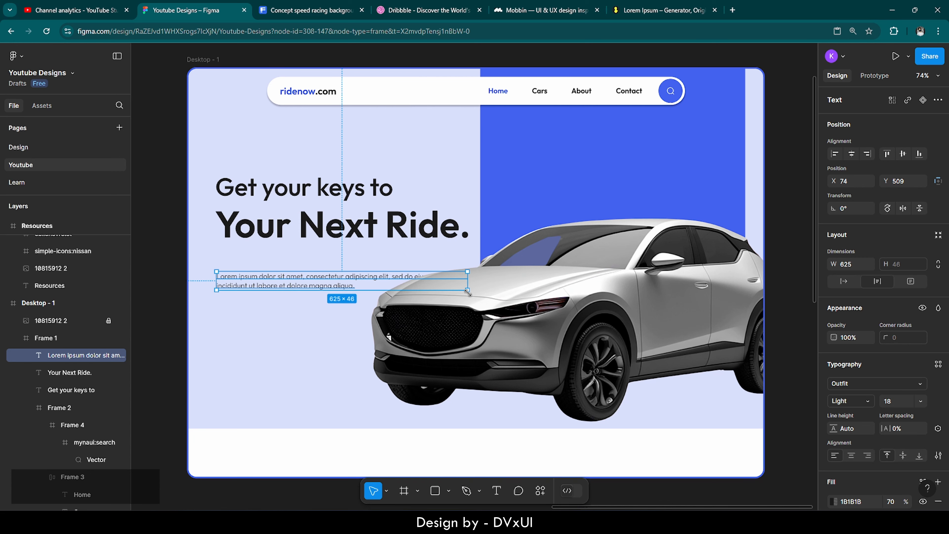
pyautogui.moveTo(386, 282); pyautogui.dragTo(382, 259)
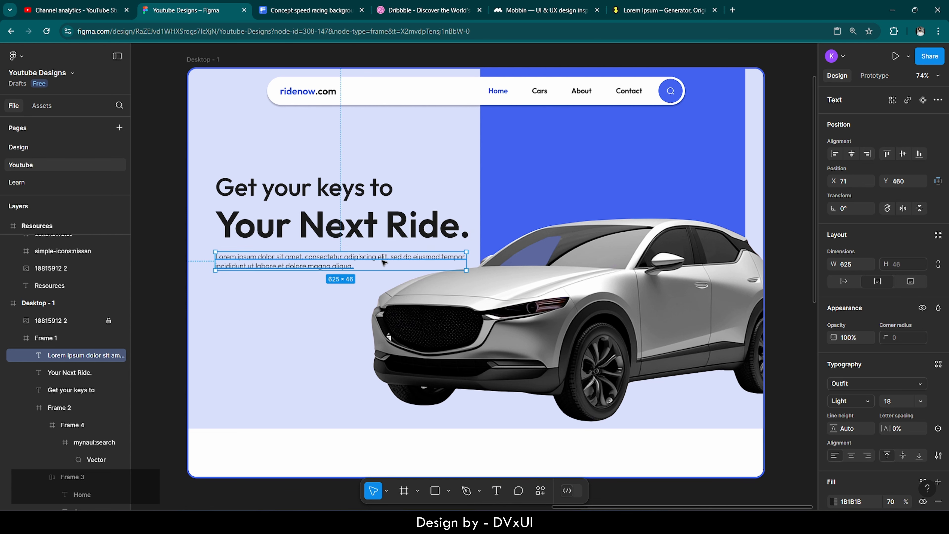
pyautogui.press('Up')
pyautogui.press('Up')
pyautogui.press('Up')
pyautogui.press('Up')
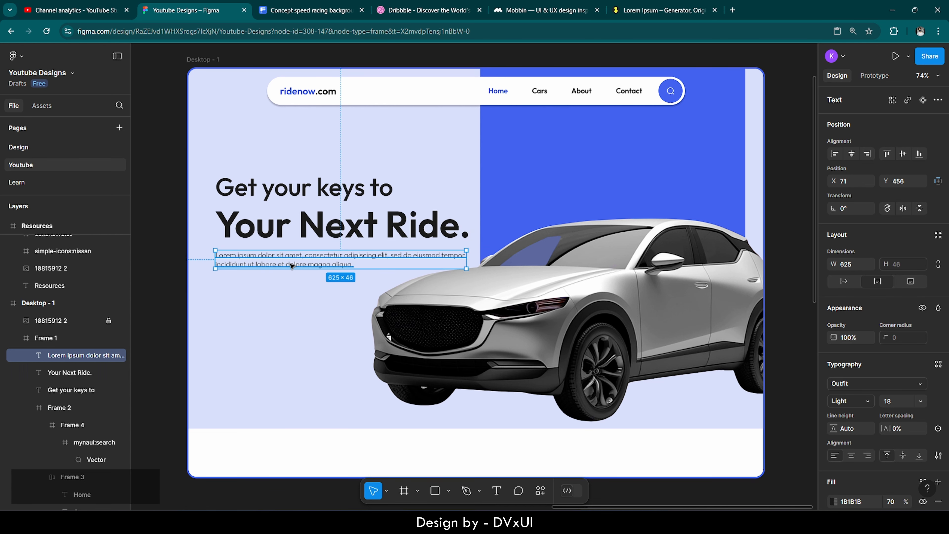
# Step: Left-align the Lorem ipsum text with both heading lines
pyautogui.keyDown('shift'); pyautogui.click(298, 225); pyautogui.keyUp('shift')
pyautogui.keyDown('shift'); pyautogui.click(318, 189); pyautogui.keyUp('shift')
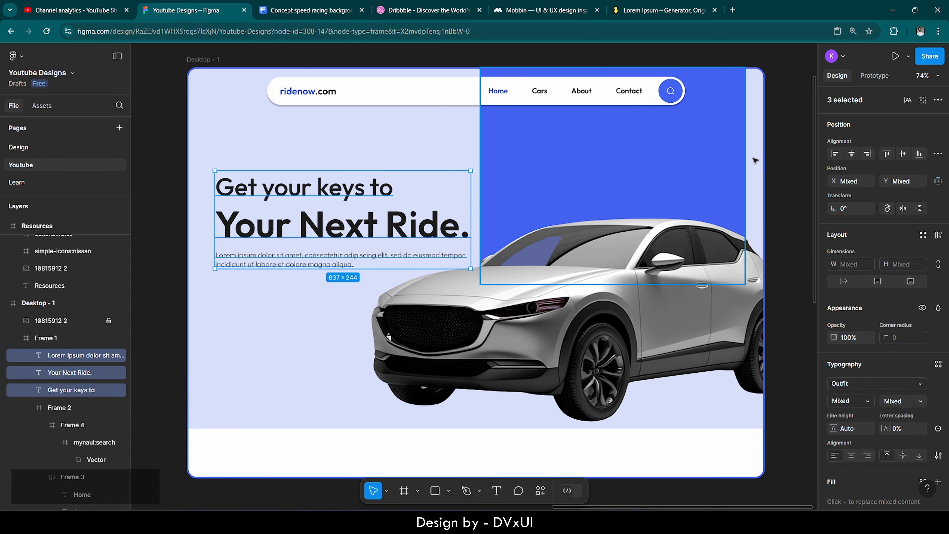
pyautogui.click(836, 153)
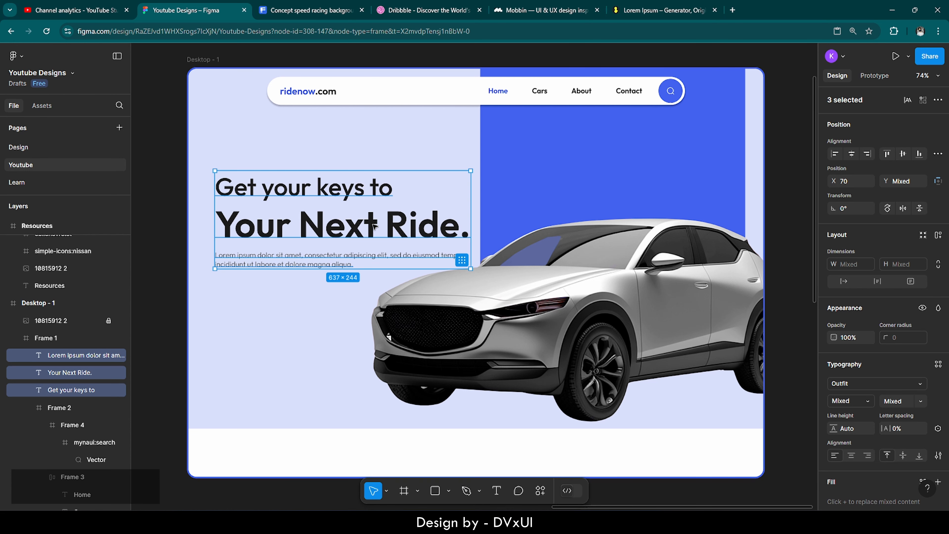
pyautogui.click(324, 309)
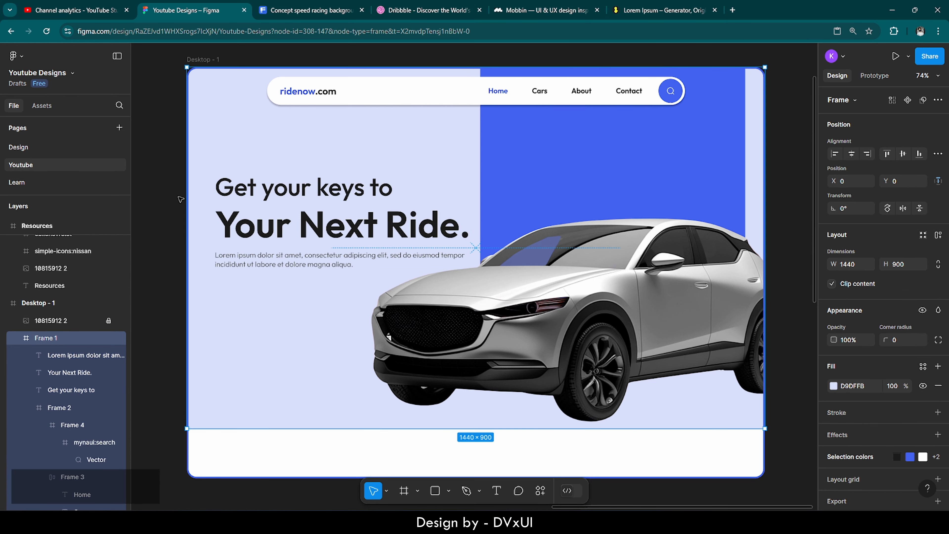
pyautogui.click(166, 192)
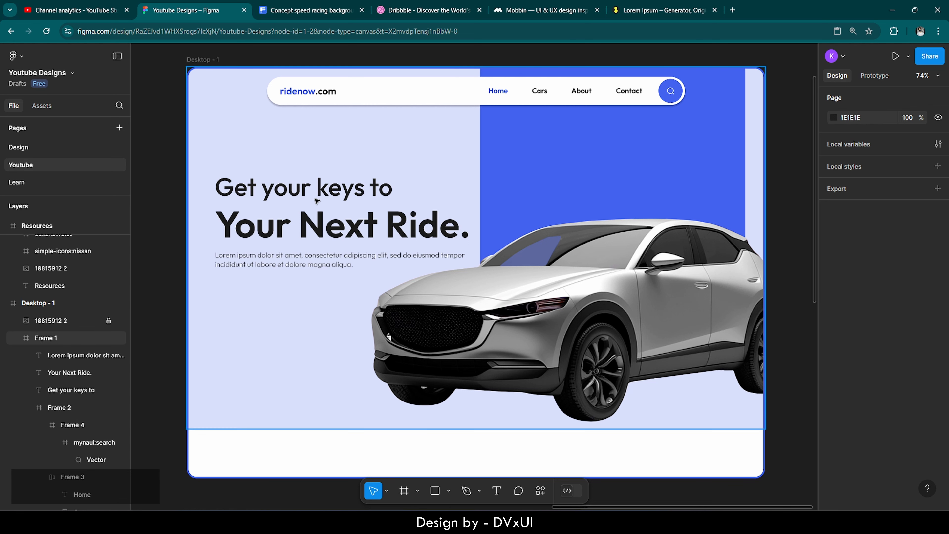
# Step: Recolour only the word "Ride" in the heading with the blue 4361EE sampled from the large rectangle
pyautogui.doubleClick(359, 232)
pyautogui.doubleClick(421, 228)
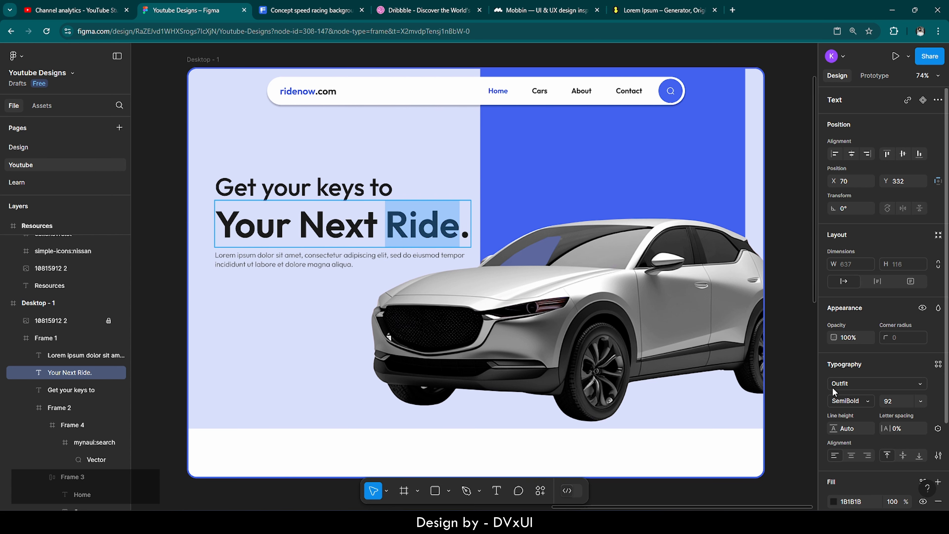
pyautogui.click(834, 501)
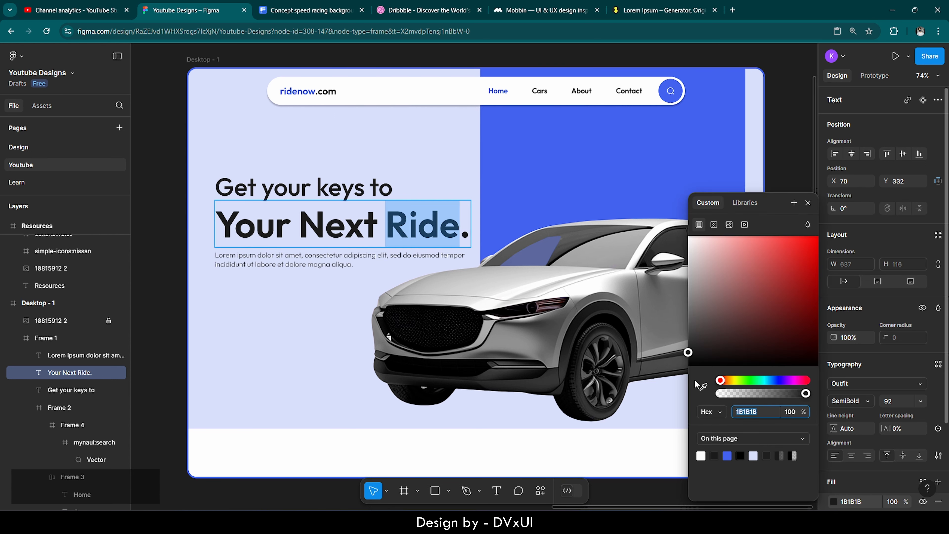
pyautogui.click(703, 386)
pyautogui.click(732, 120)
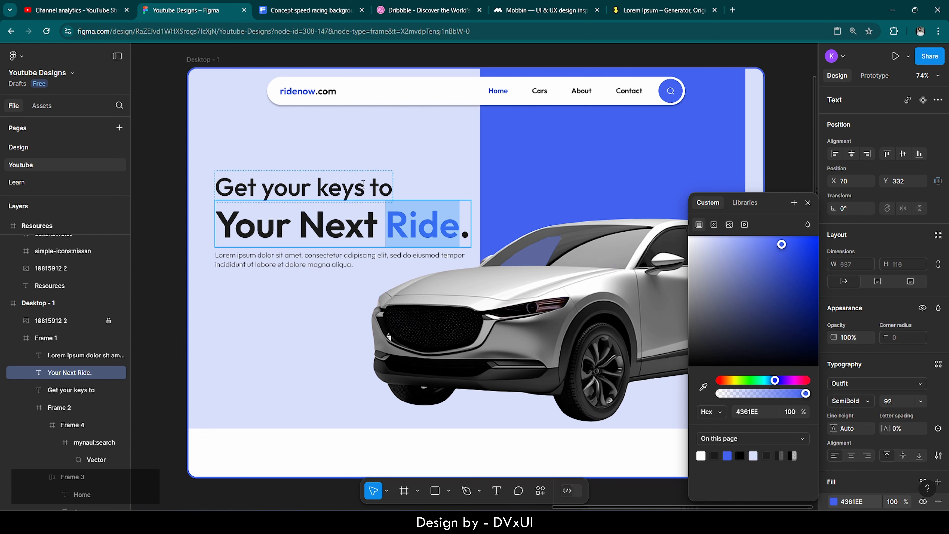
# Step: Recolour only the word "keys" in the upper heading line with the same sampled blue, 4361EE
pyautogui.doubleClick(337, 192)
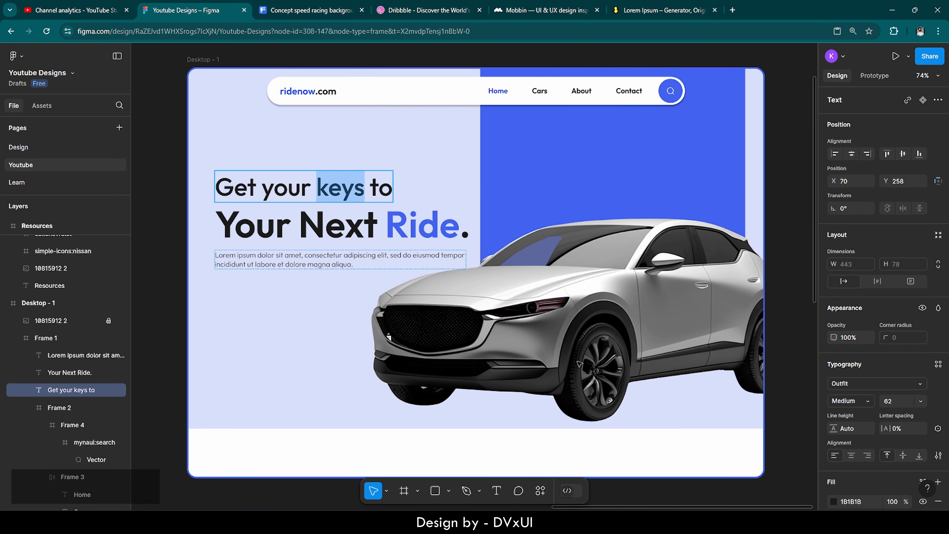
pyautogui.click(833, 501)
pyautogui.click(703, 386)
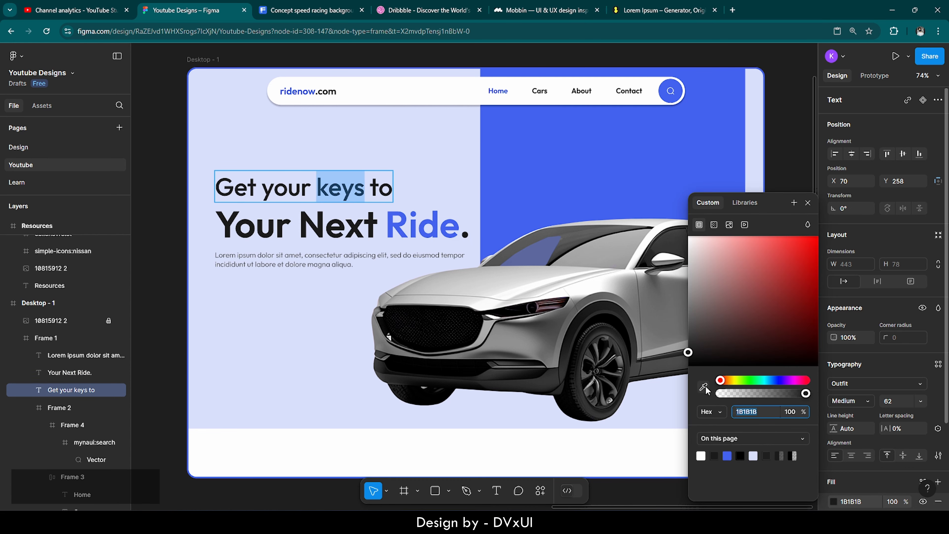
pyautogui.click(571, 202)
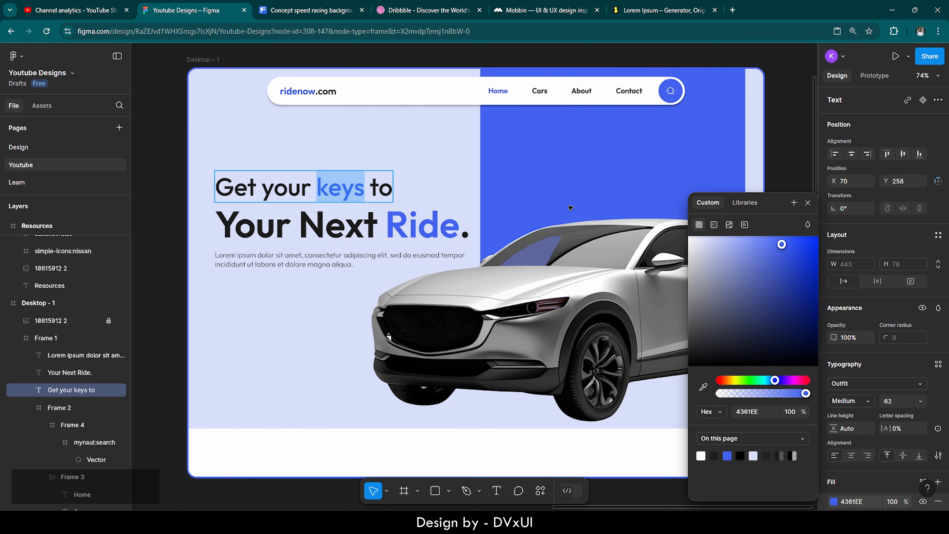
pyautogui.click(454, 152)
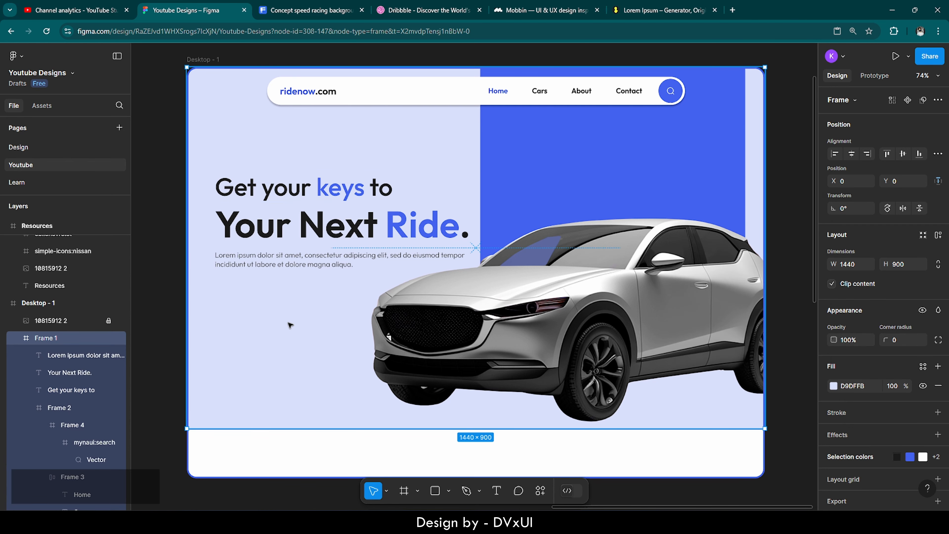
pyautogui.click(159, 300)
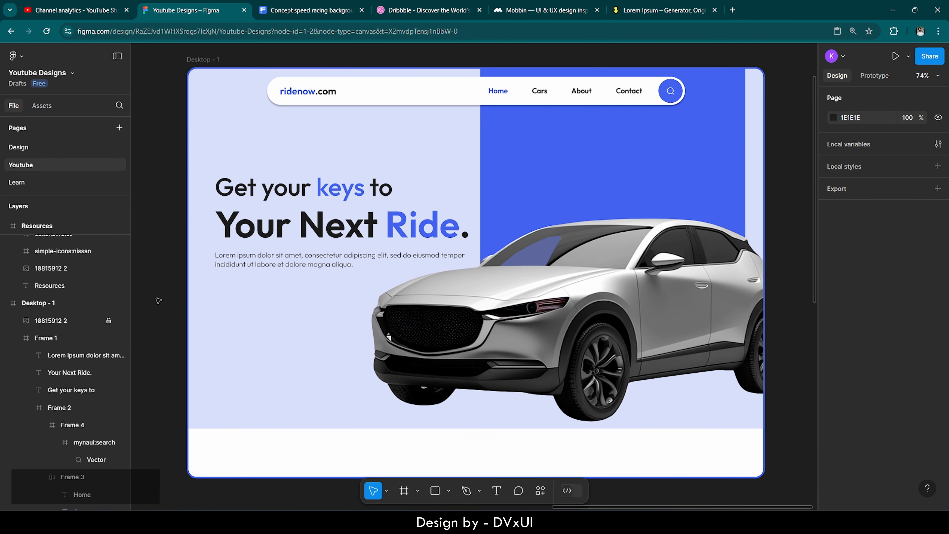
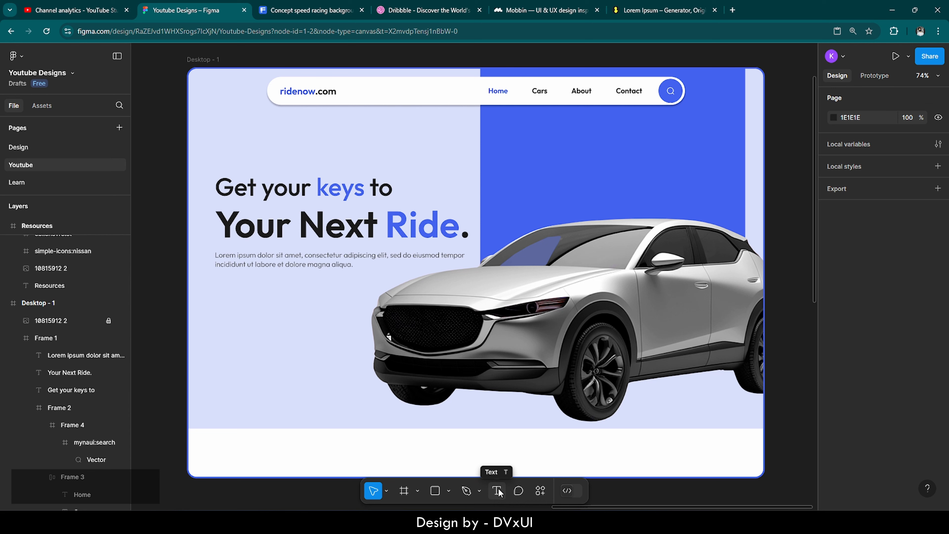
# Step: Add a new text layer reading "Book a car" below the Lorem ipsum description
pyautogui.click(497, 491)
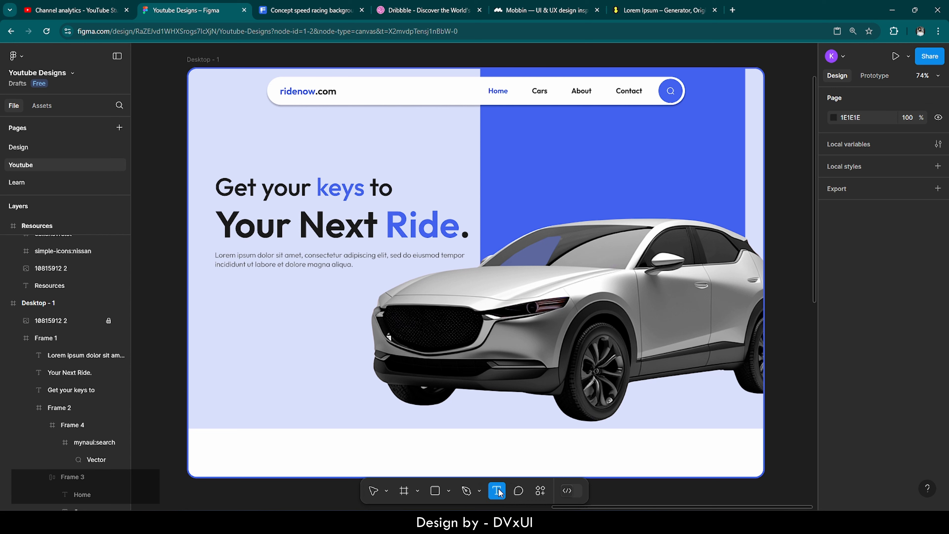
pyautogui.click(229, 333)
pyautogui.write('B')
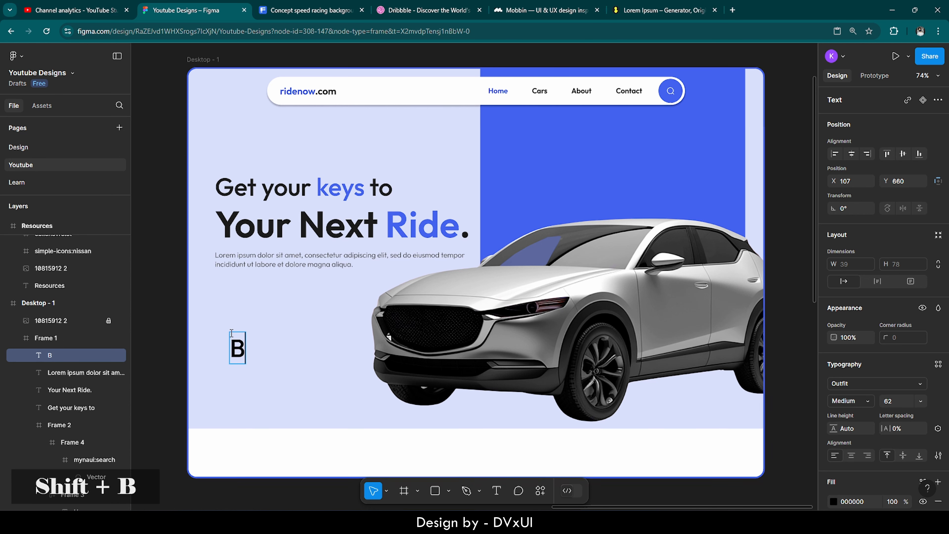
pyautogui.write('ook a car')
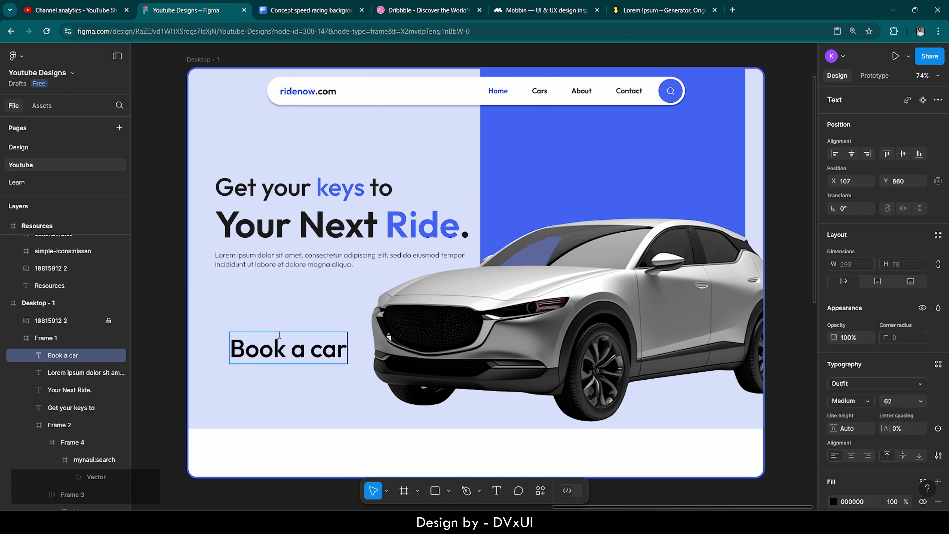
pyautogui.doubleClick(313, 341)
pyautogui.press('Escape')
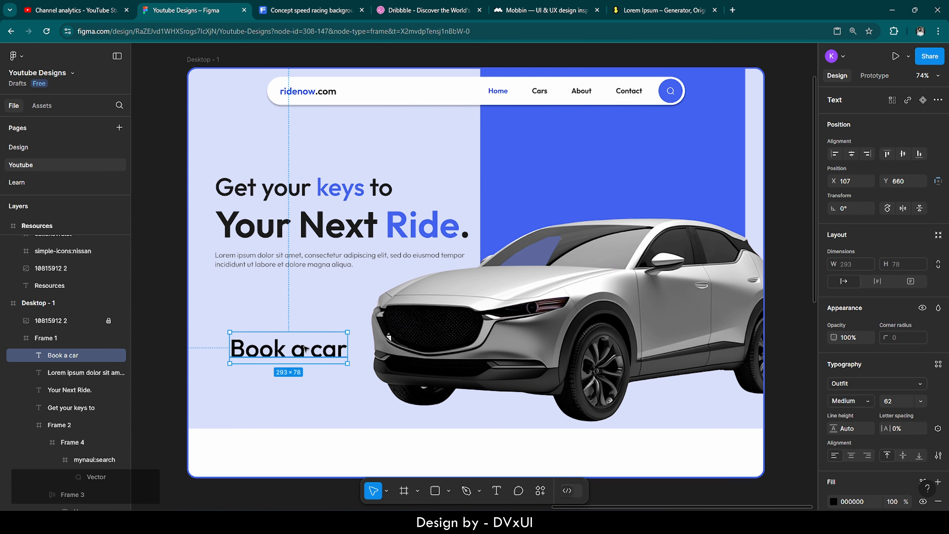
# Step: Wrap the "Book a car" text in an auto layout frame with a horizontal padding of 16
pyautogui.rightClick(306, 347)
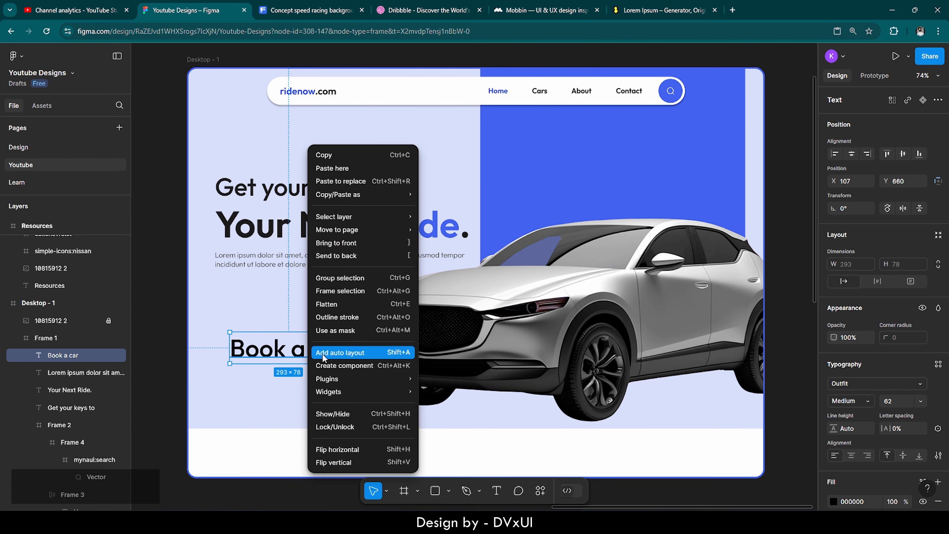
pyautogui.click(340, 353)
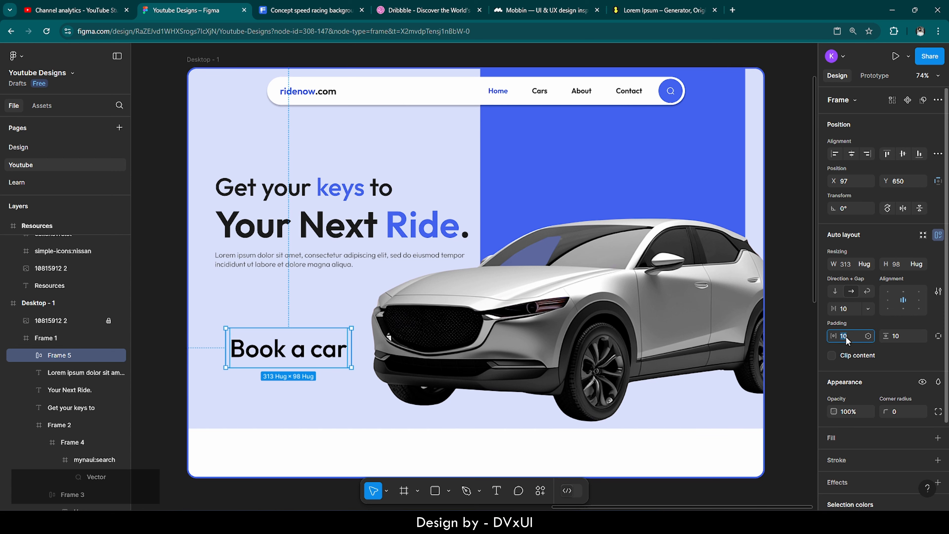
pyautogui.press('BackSpace')
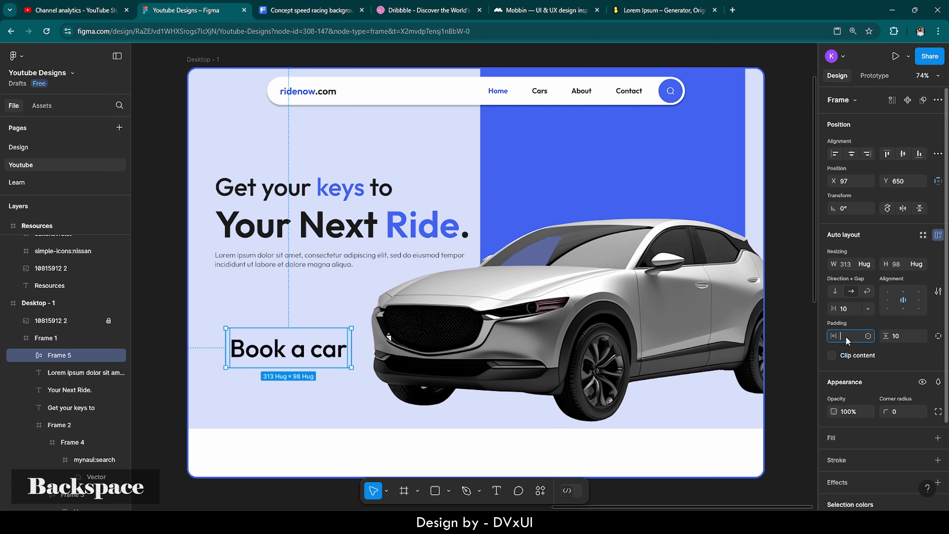
pyautogui.write('16')
pyautogui.press('Return')
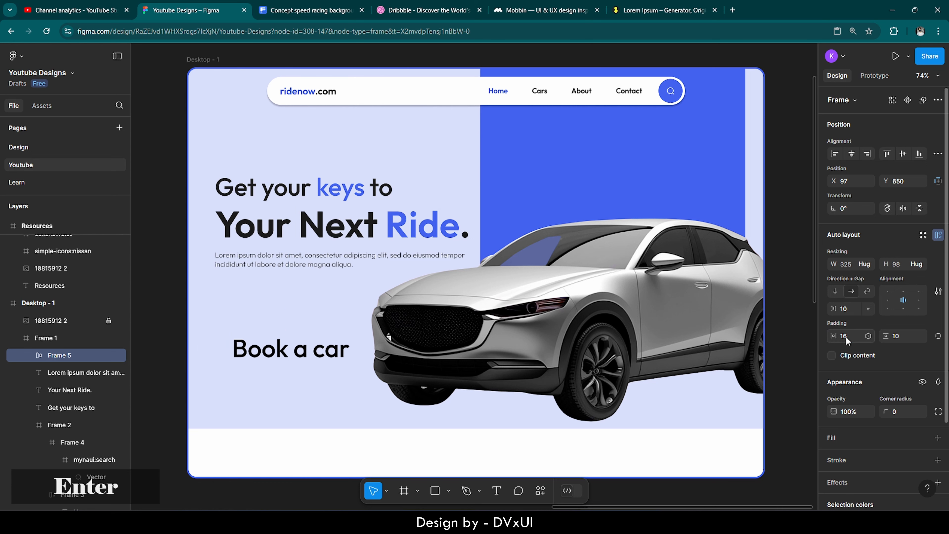
pyautogui.click(906, 337)
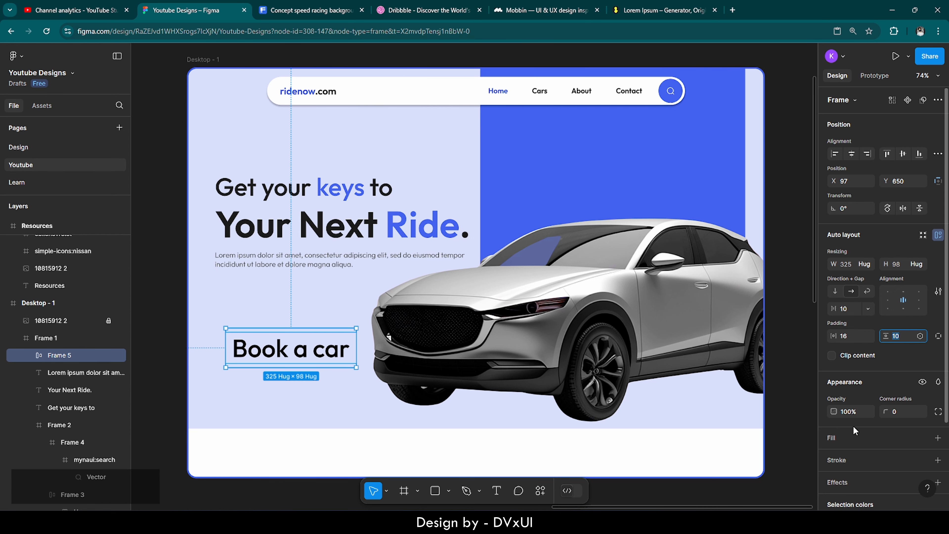
# Step: Add a fill to the "Book a car" auto layout frame using the page's blue 4361EE
pyautogui.click(845, 440)
pyautogui.click(834, 457)
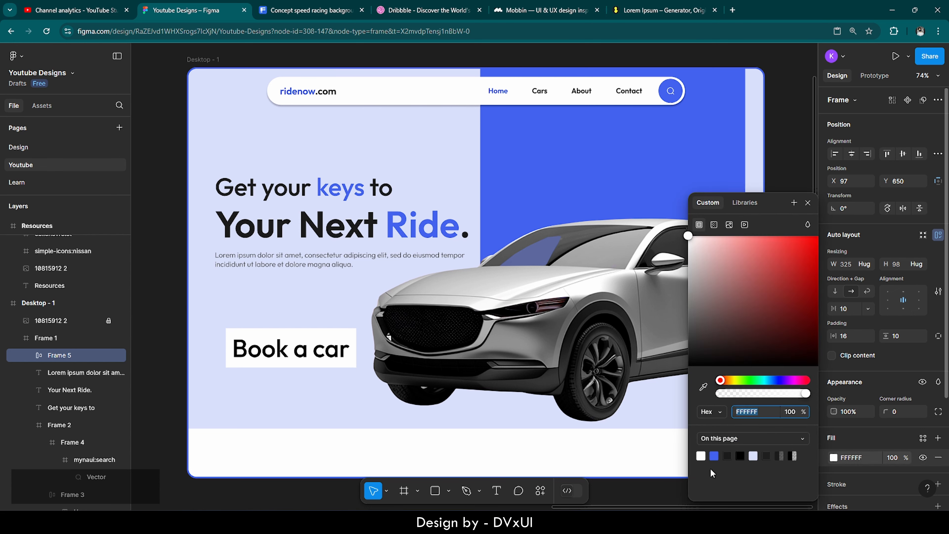
pyautogui.click(713, 455)
pyautogui.click(324, 426)
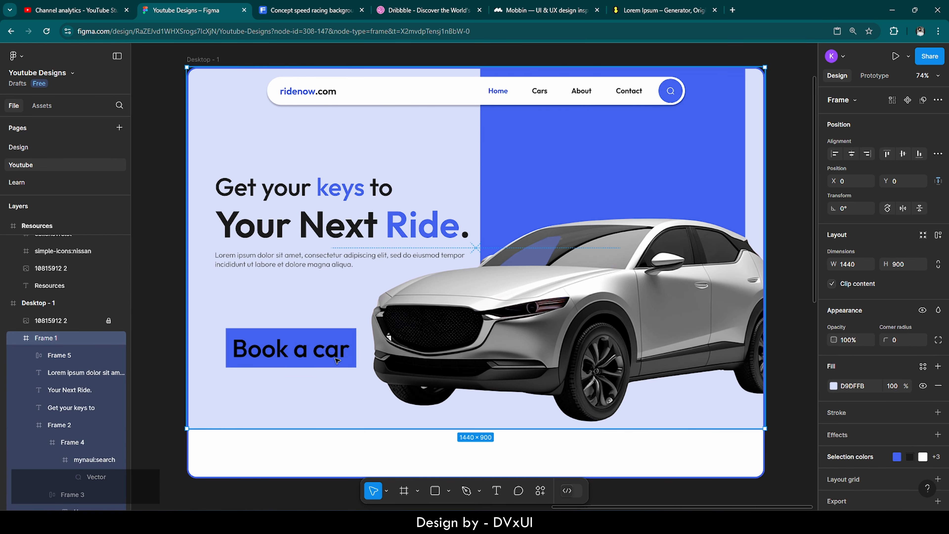
# Step: Change the "Book a car" text colour to white, FFFFFF
pyautogui.doubleClick(332, 355)
pyautogui.click(847, 502)
pyautogui.write('FFFFFF')
pyautogui.press('Return')
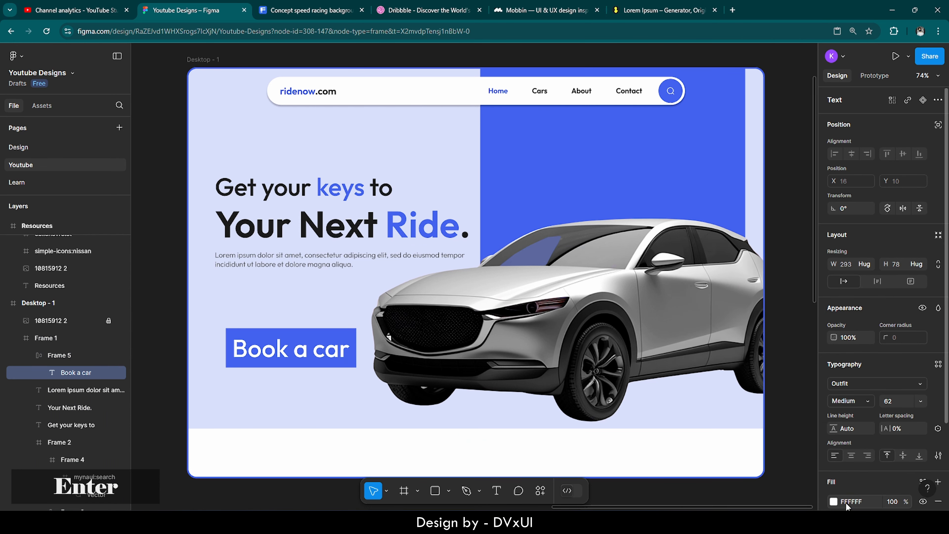
pyautogui.click(386, 427)
pyautogui.doubleClick(319, 344)
pyautogui.click(352, 297)
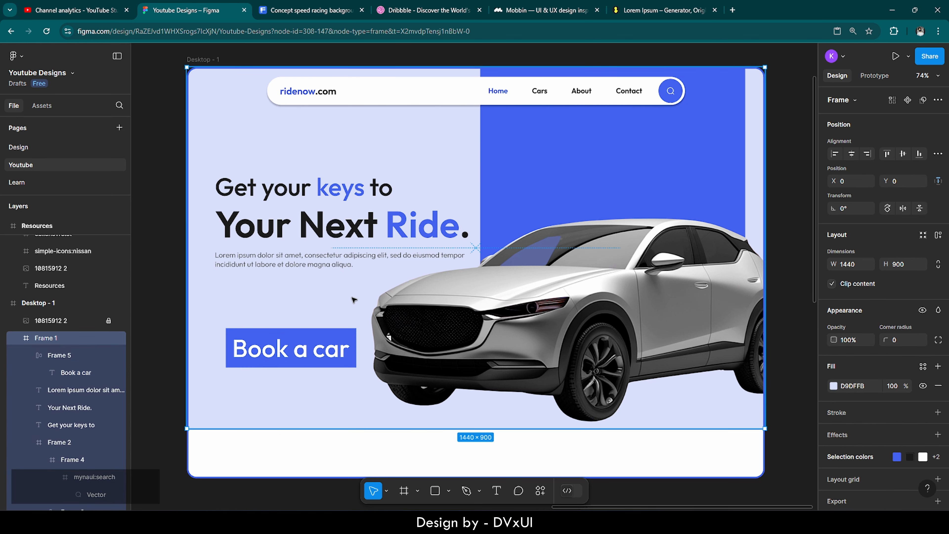
# Step: Increase the "Book a car" button frame's horizontal padding to 26
pyautogui.click(273, 354)
pyautogui.click(846, 336)
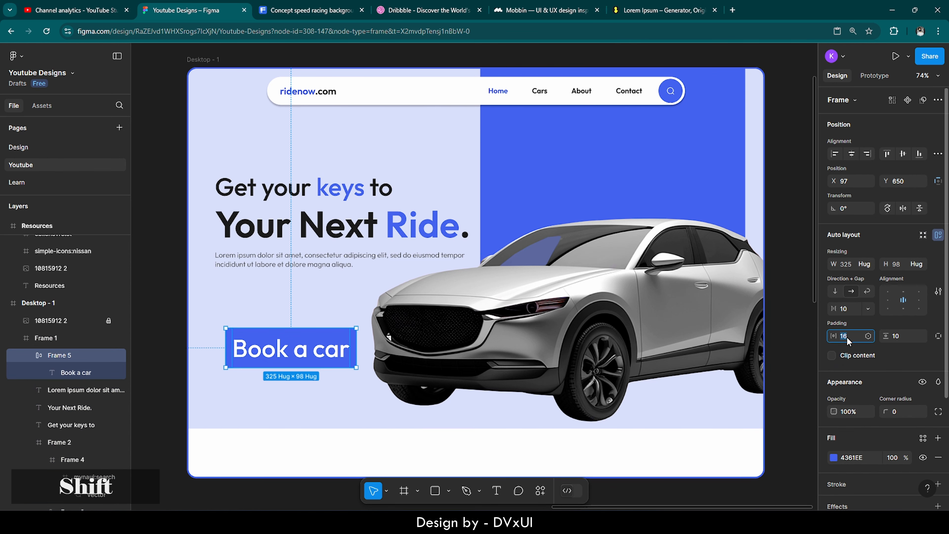
pyautogui.hotkey('shift', 'Up')
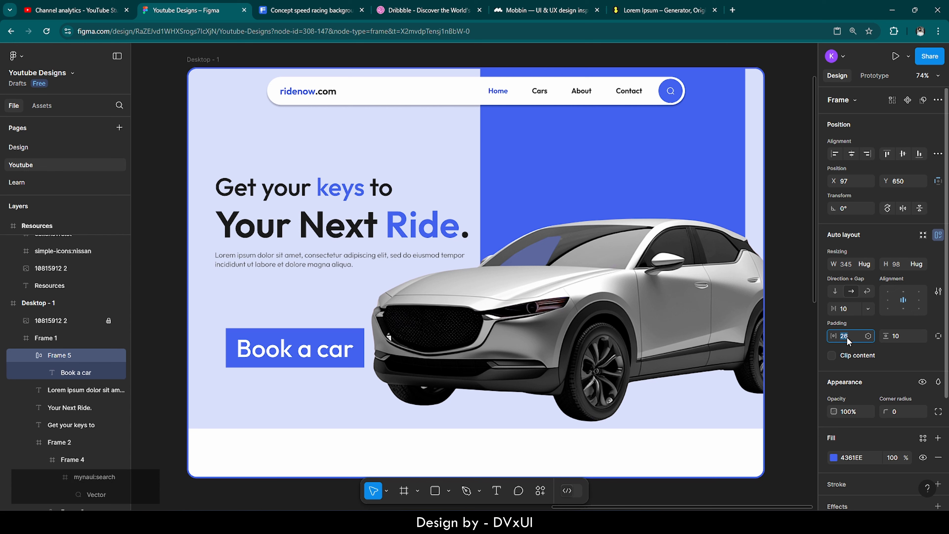
# Step: Increase the "Book a car" button frame's horizontal padding to 46
pyautogui.hotkey('shift', 'Up')
pyautogui.hotkey('shift', 'Up')
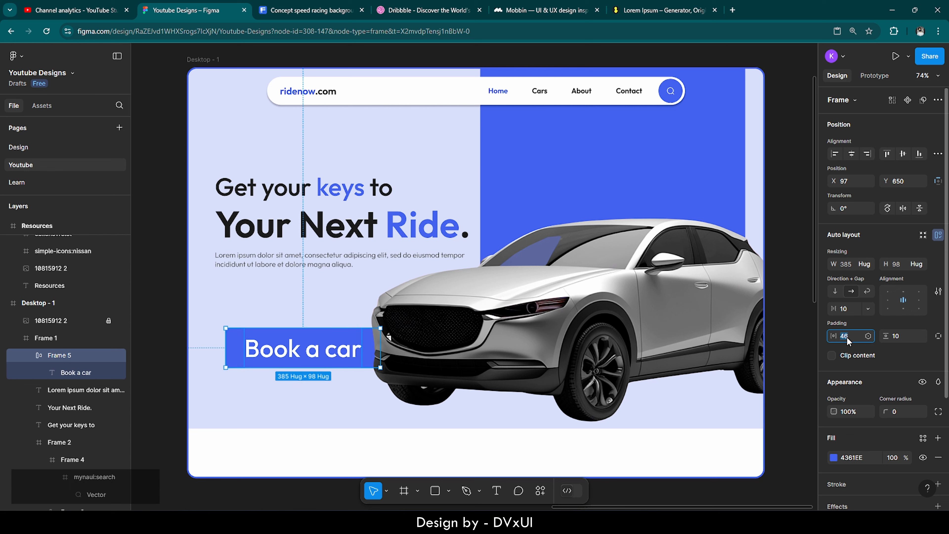
pyautogui.press('Escape')
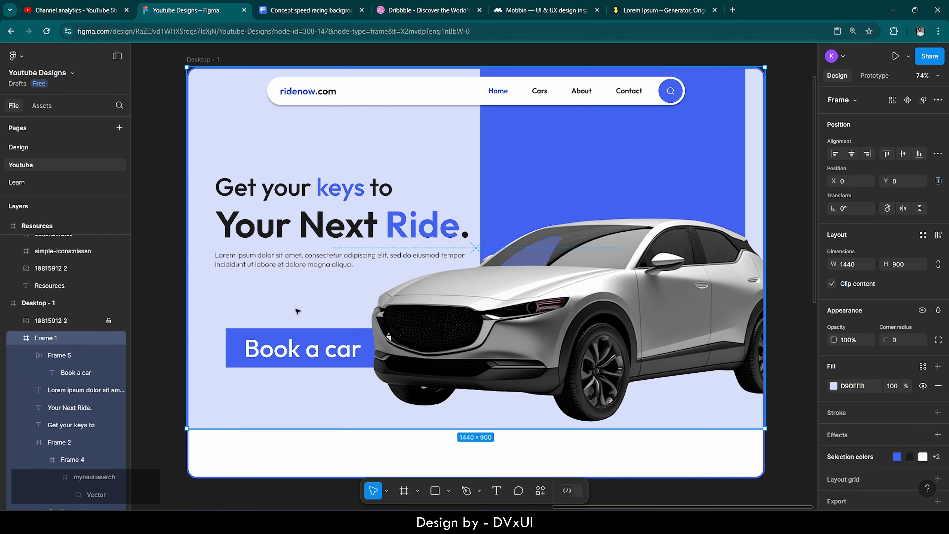
# Step: Try to shrink the "Book a car" button by resizing its frame directly on the canvas, and undo the resize
pyautogui.click(313, 357)
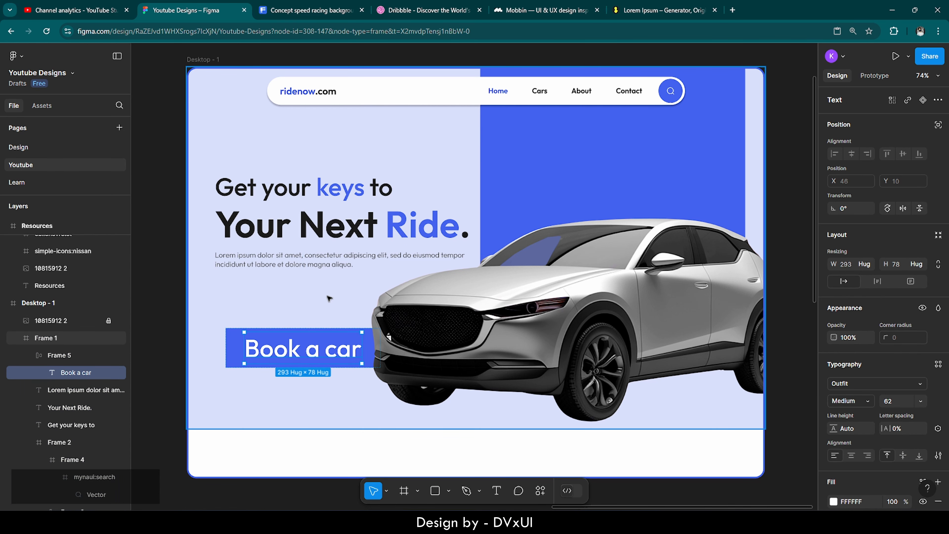
pyautogui.press('Escape')
pyautogui.click(306, 357)
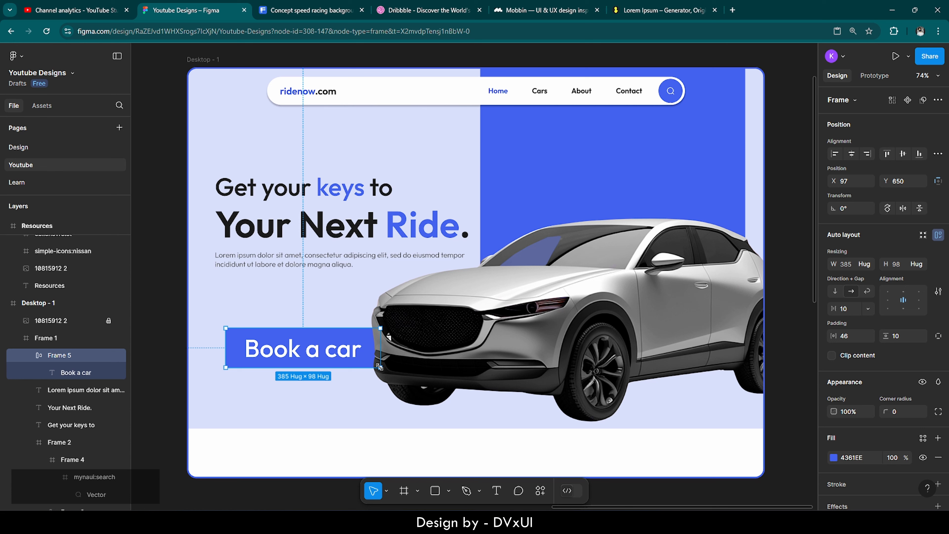
pyautogui.moveTo(379, 367); pyautogui.dragTo(326, 344)
pyautogui.click(298, 382)
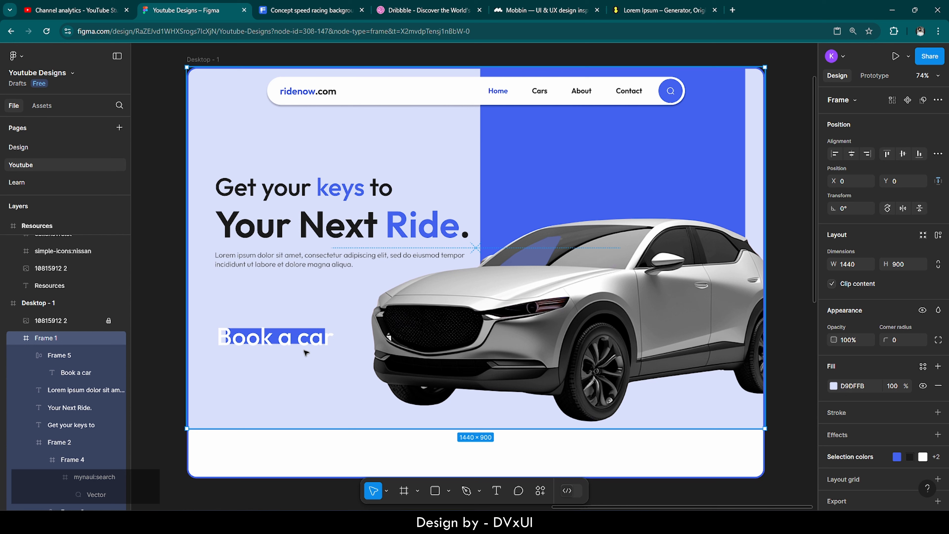
pyautogui.hotkey('ctrl', 'z')
pyautogui.hotkey('ctrl', 'z')
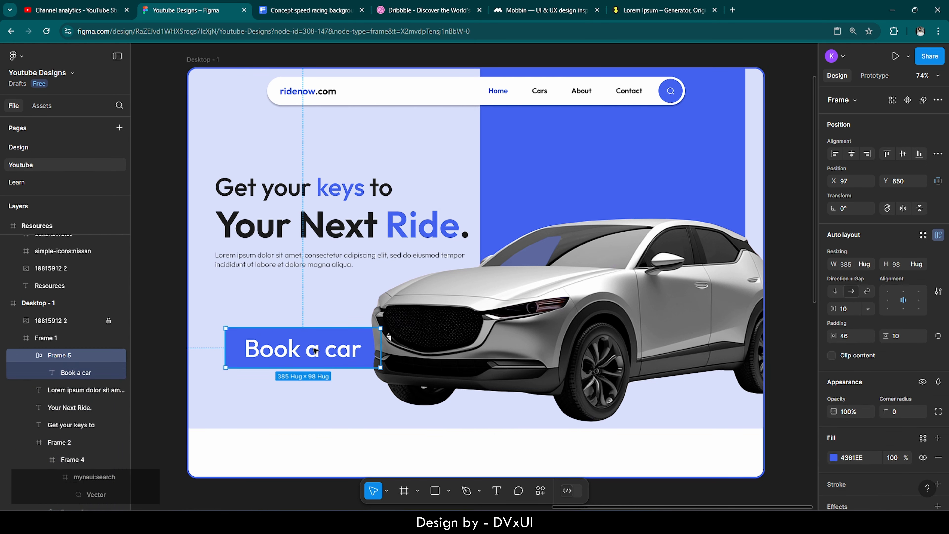
# Step: Set the "Book a car" text's font size to 18
pyautogui.doubleClick(309, 352)
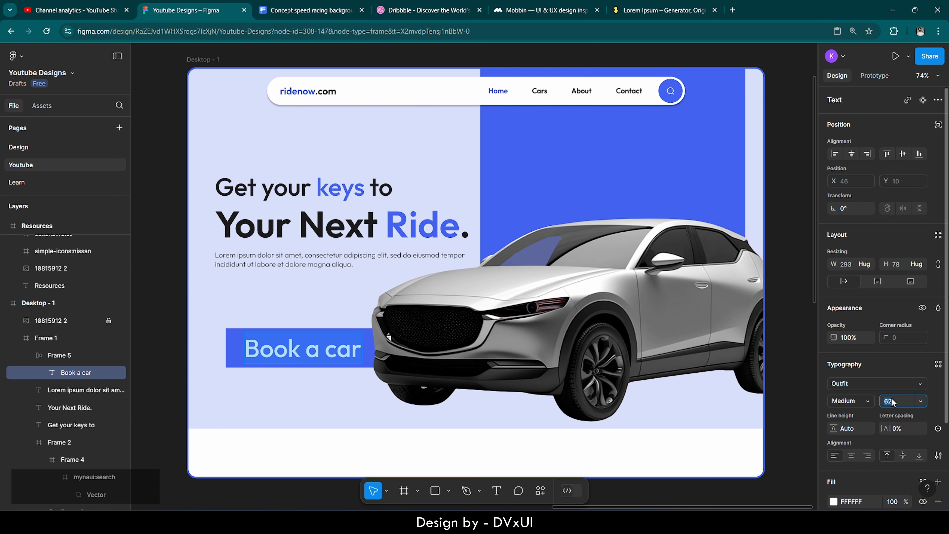
pyautogui.press('BackSpace')
pyautogui.write('18')
pyautogui.press('Return')
pyautogui.click(892, 398)
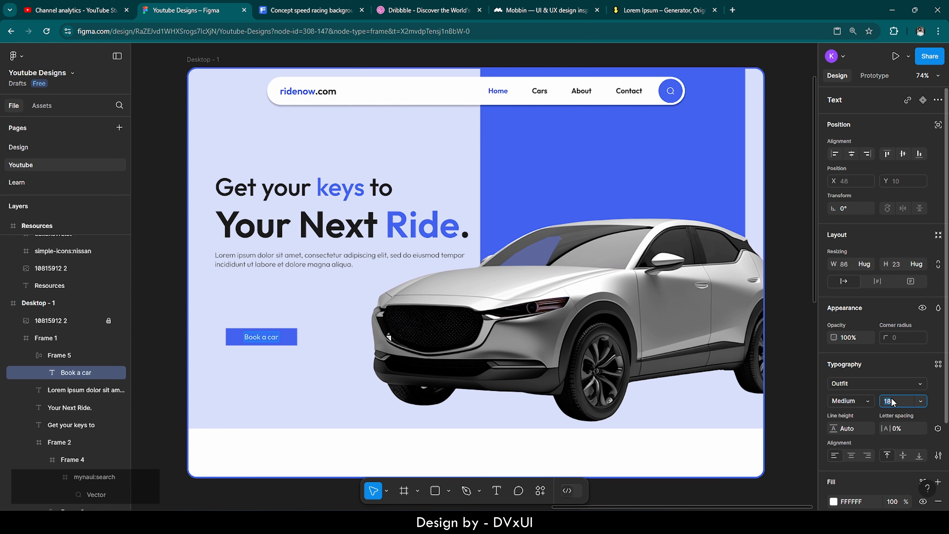
# Step: Set the "Book a car" button frame's horizontal padding to 16
pyautogui.click(293, 342)
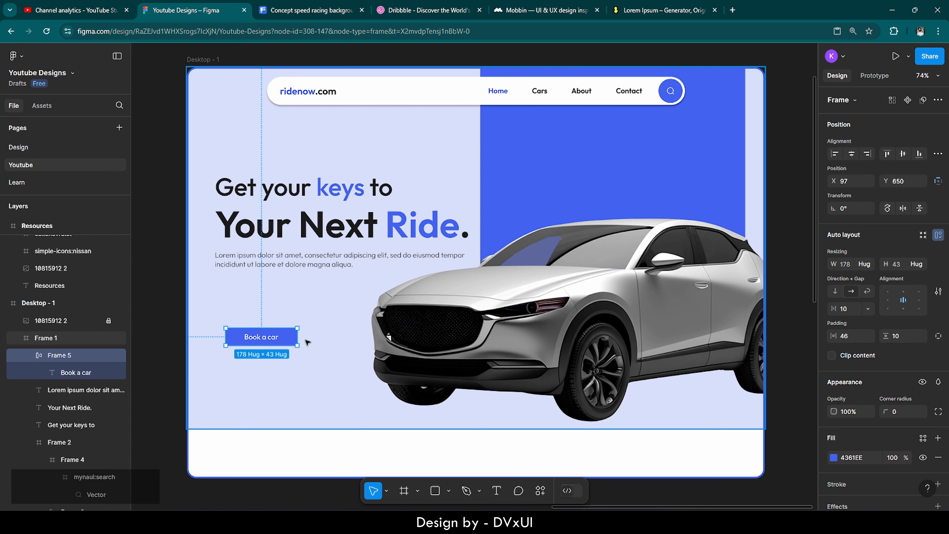
pyautogui.click(849, 337)
pyautogui.write('16')
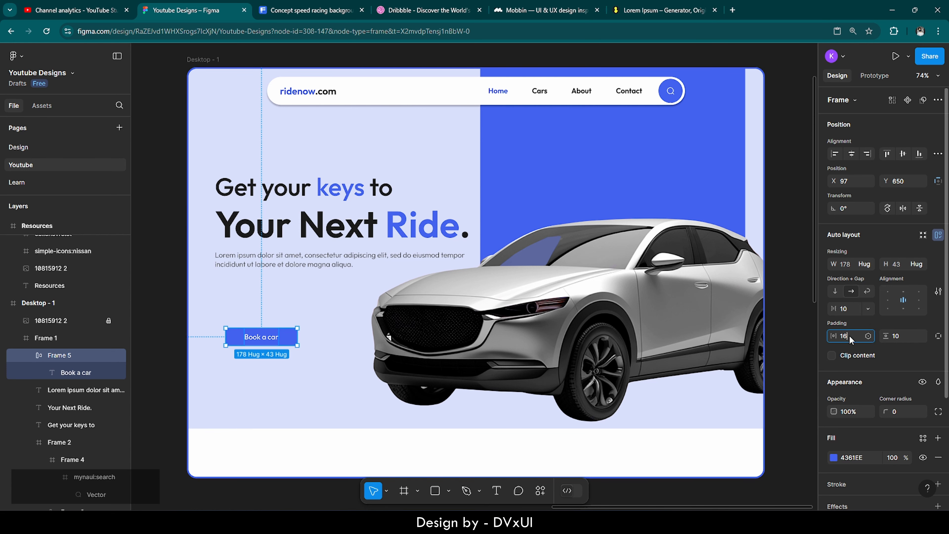
pyautogui.press('Return')
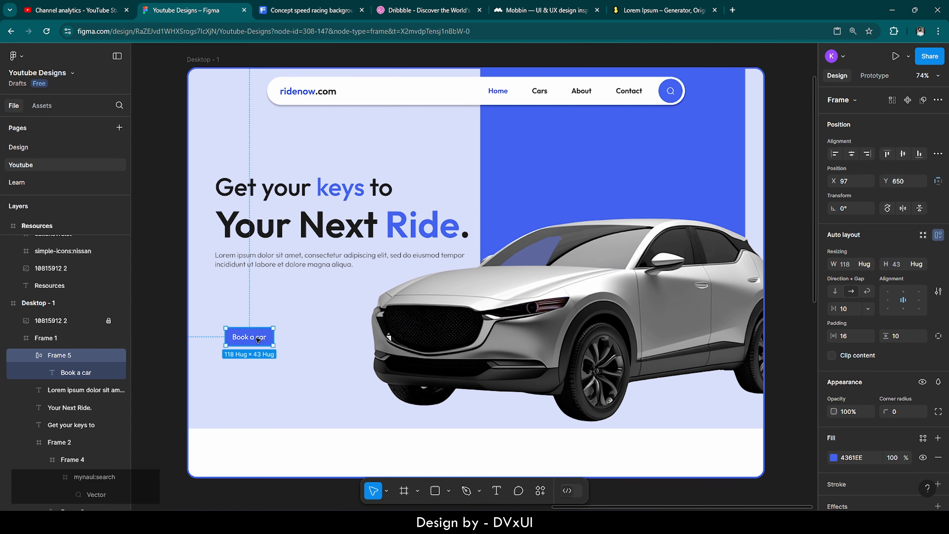
# Step: Move the "Book a car" button directly below the lorem ipsum description, aligned with its left edge at X 70, Y 530
pyautogui.moveTo(249, 338); pyautogui.dragTo(247, 290)
pyautogui.doubleClick(247, 291)
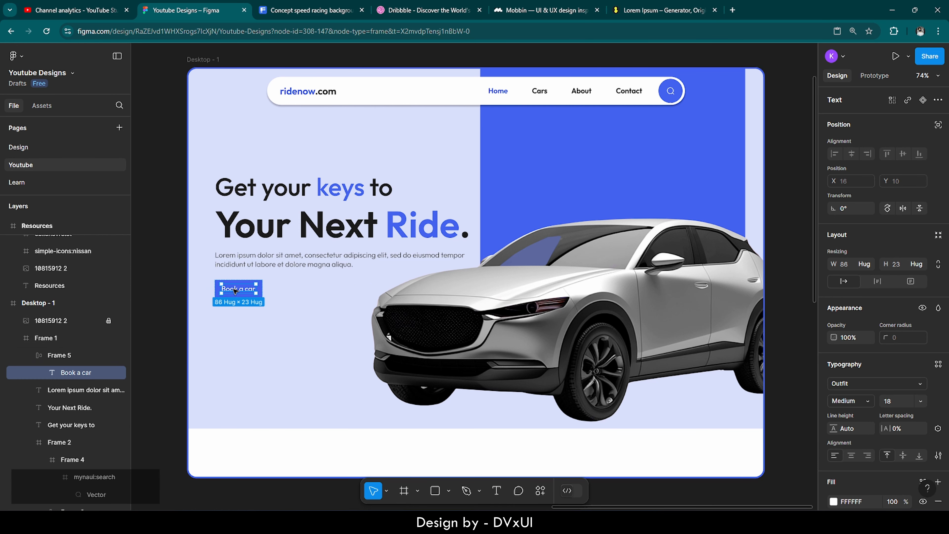
pyautogui.click(268, 290)
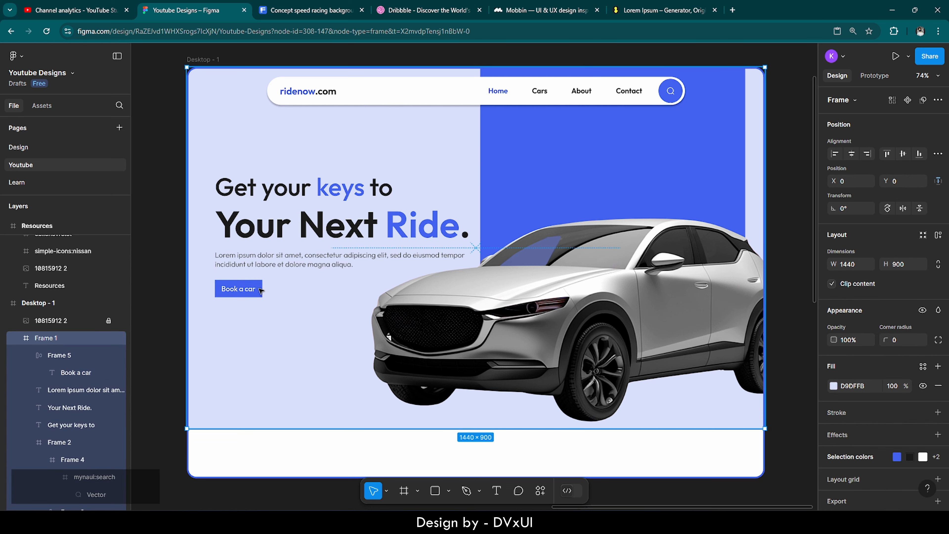
# Step: Increase the repositioned "Book a car" button frame's horizontal padding to 24
pyautogui.click(245, 291)
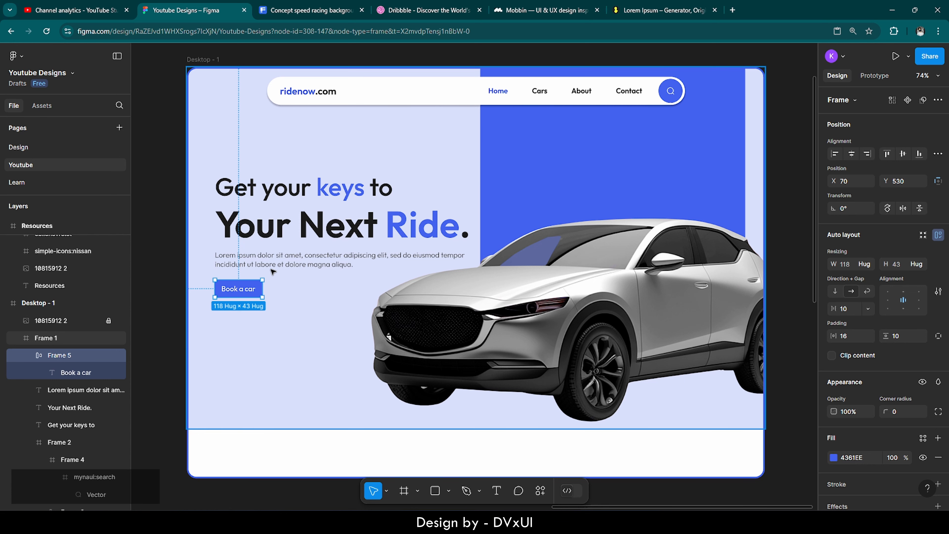
pyautogui.click(849, 336)
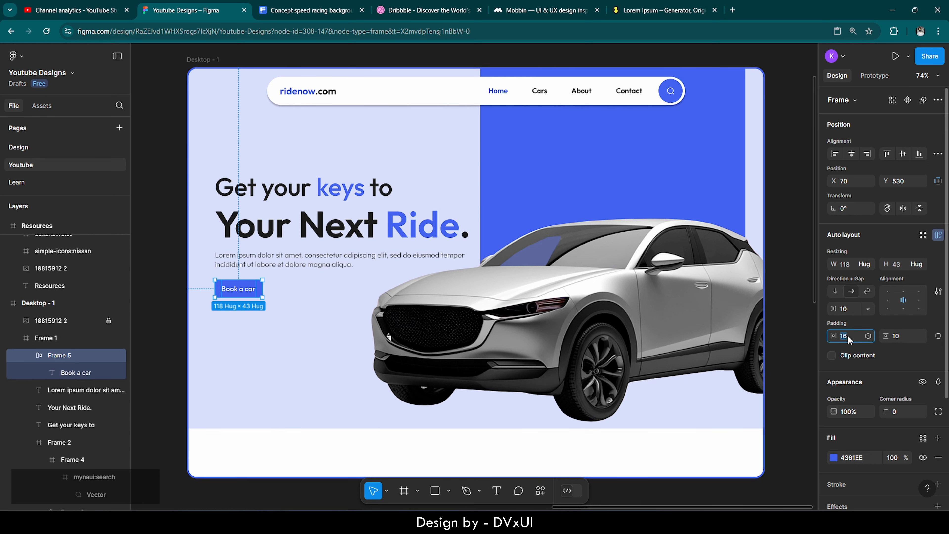
pyautogui.press('Up')
pyautogui.press('Up')
pyautogui.press('Up')
pyautogui.press('Up')
pyautogui.press('Up')
pyautogui.press('Up')
pyautogui.press('Up')
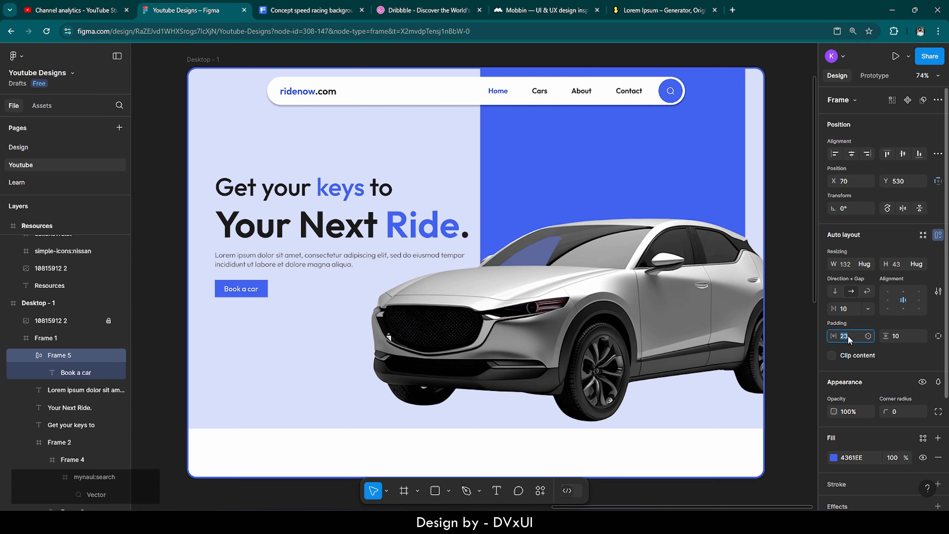
pyautogui.press('Up')
# Step: Increase the "Book a car" button frame's vertical padding to 13
pyautogui.click(899, 336)
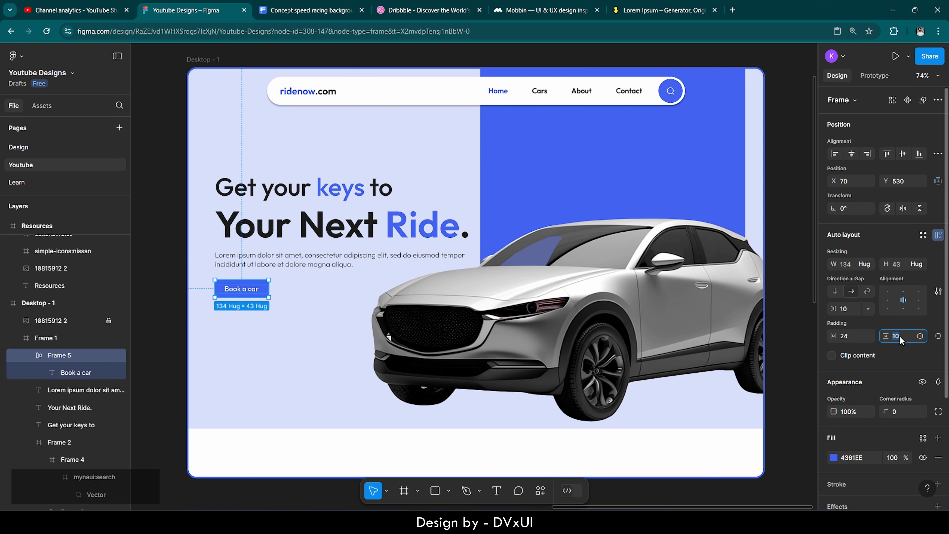
pyautogui.press('Up')
pyautogui.press('Up')
pyautogui.press('Up')
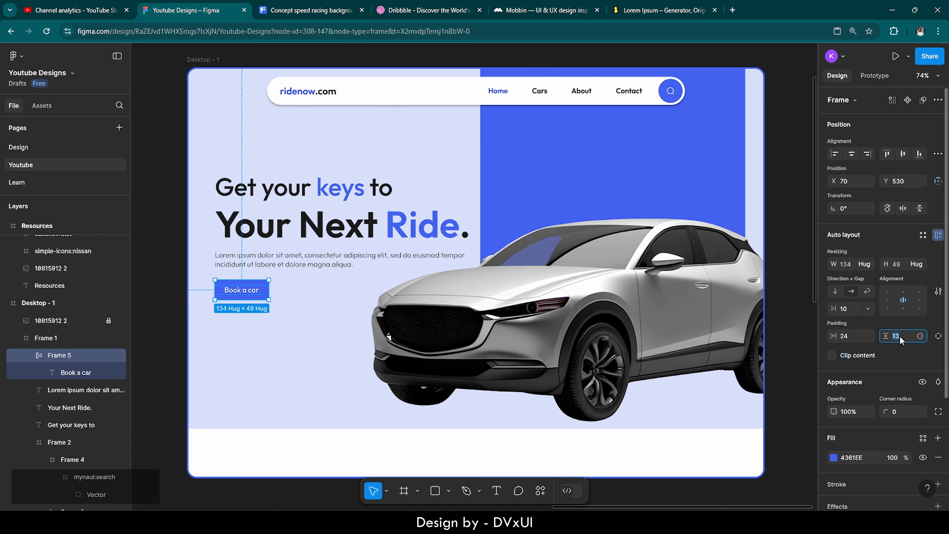
# Step: Nudge the "Book a car" button up to Y 521, closer to the description text
pyautogui.click(231, 290)
pyautogui.click(232, 291)
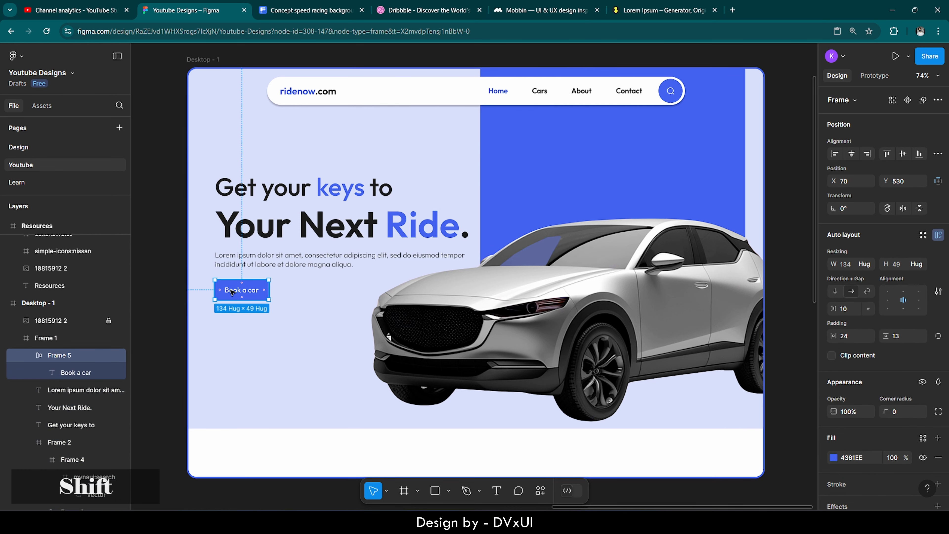
pyautogui.hotkey('shift', 'Up')
pyautogui.press('Down')
# Step: Duplicate the "Book a car" button and place the copy to the right of the original at X 218, Y 521
pyautogui.scroll(5, 202, 242)
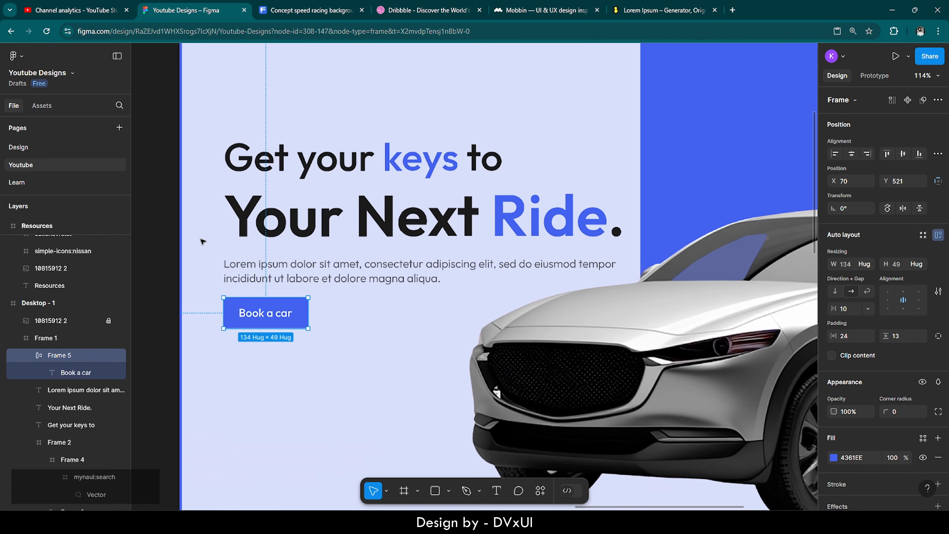
pyautogui.scroll(2, 201, 241)
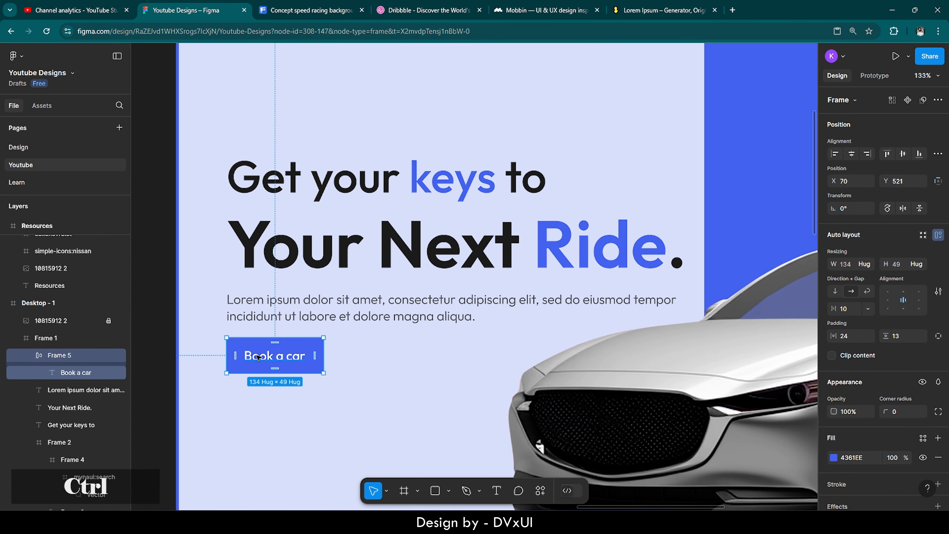
pyautogui.hotkey('ctrl', 'c')
pyautogui.hotkey('ctrl', 'v')
pyautogui.moveTo(258, 357); pyautogui.dragTo(365, 358)
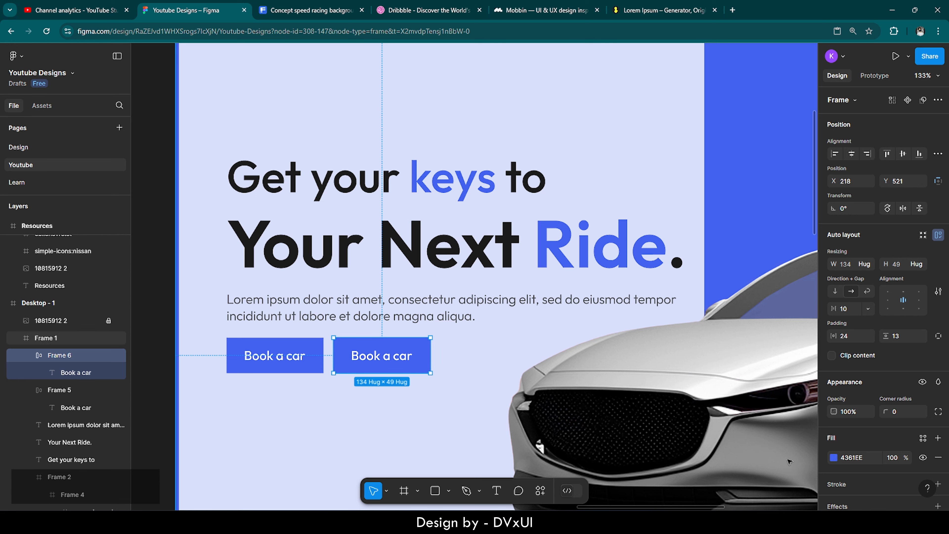
# Step: Remove the blue fill from the copied button frame and add an inside stroke to it
pyautogui.click(938, 457)
pyautogui.scroll(-3, 839, 478)
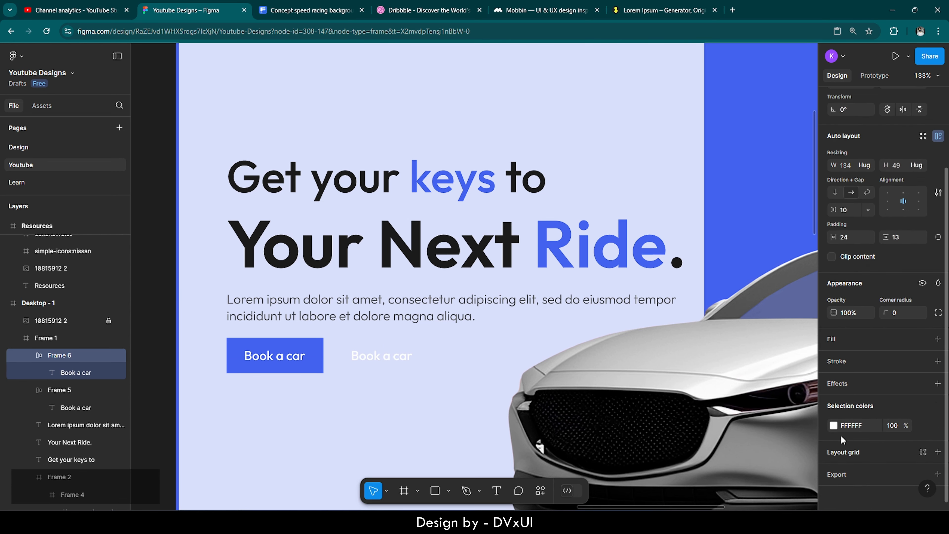
pyautogui.click(836, 362)
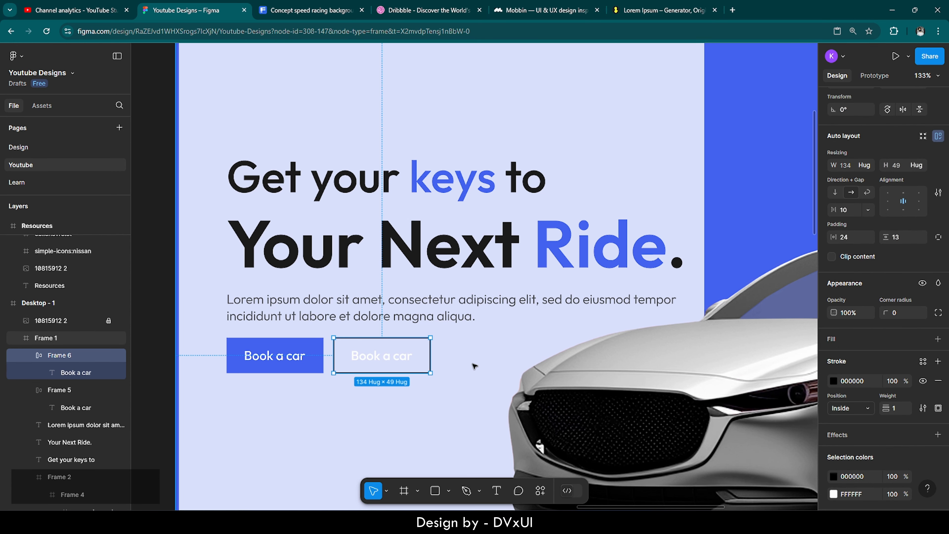
# Step: Set both the text colour and the stroke colour of the copied button to 1B1B1B
pyautogui.doubleClick(392, 358)
pyautogui.click(855, 400)
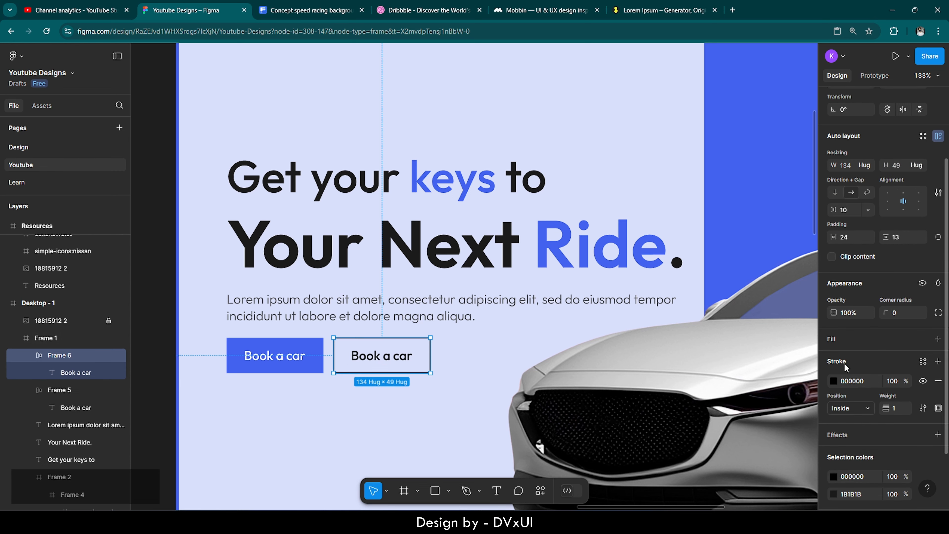
pyautogui.click(856, 385)
pyautogui.write('1B1B1B')
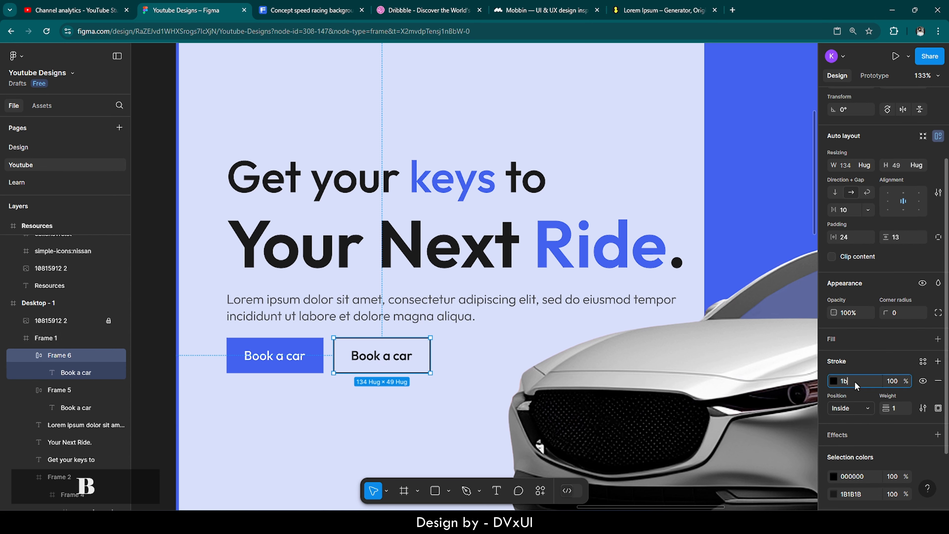
pyautogui.press('Return')
# Step: Set the copied button's stroke weight to 2
pyautogui.click(895, 408)
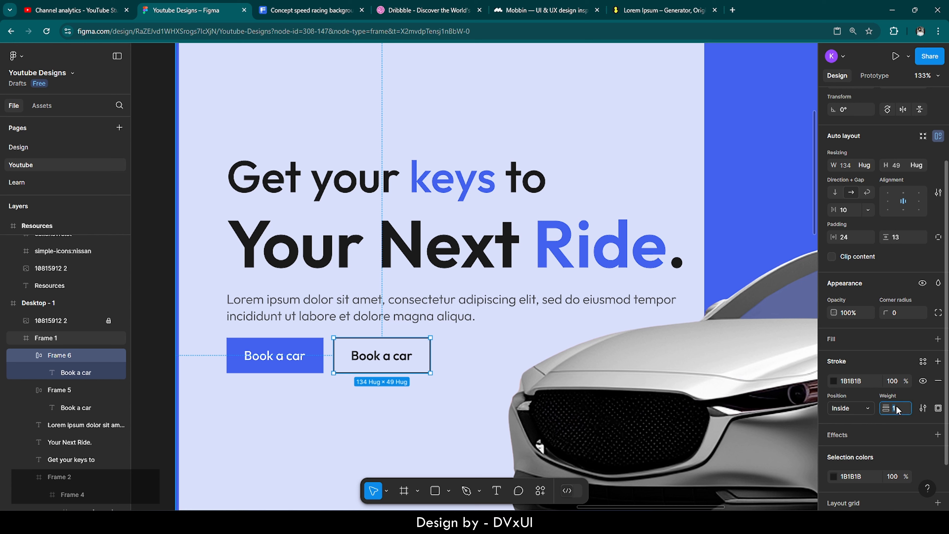
pyautogui.write('2')
pyautogui.press('Return')
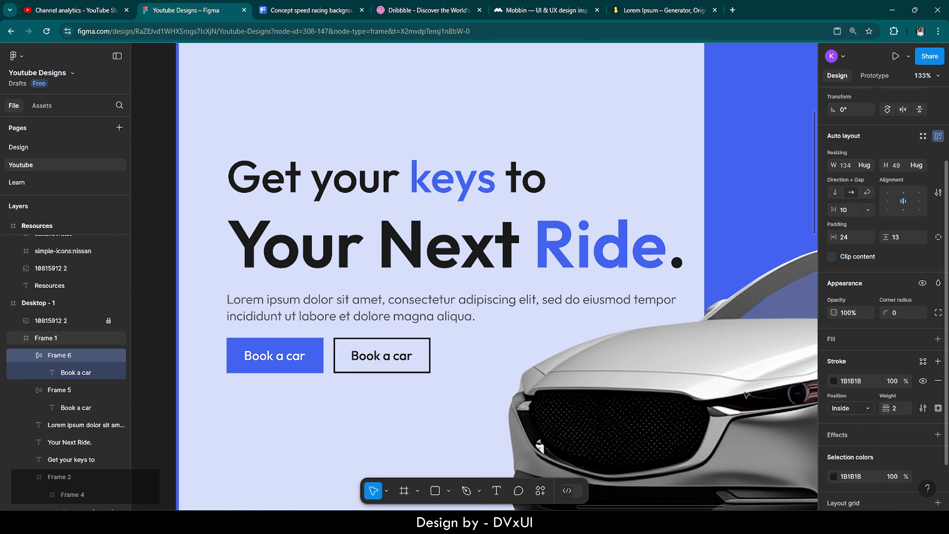
# Step: Replace the outlined button's text with "Cars list"
pyautogui.doubleClick(377, 356)
pyautogui.press('BackSpace')
pyautogui.write('Car')
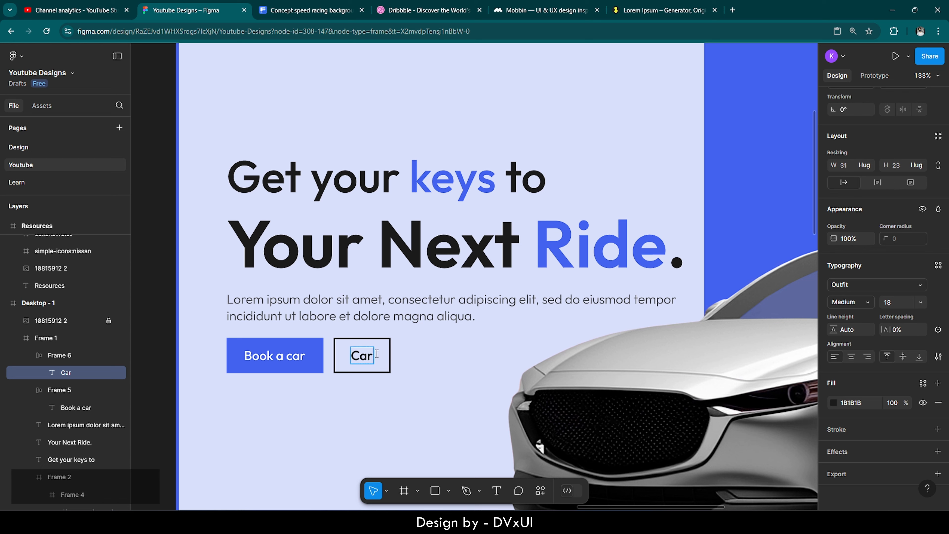
pyautogui.write('s li')
pyautogui.press('BackSpace')
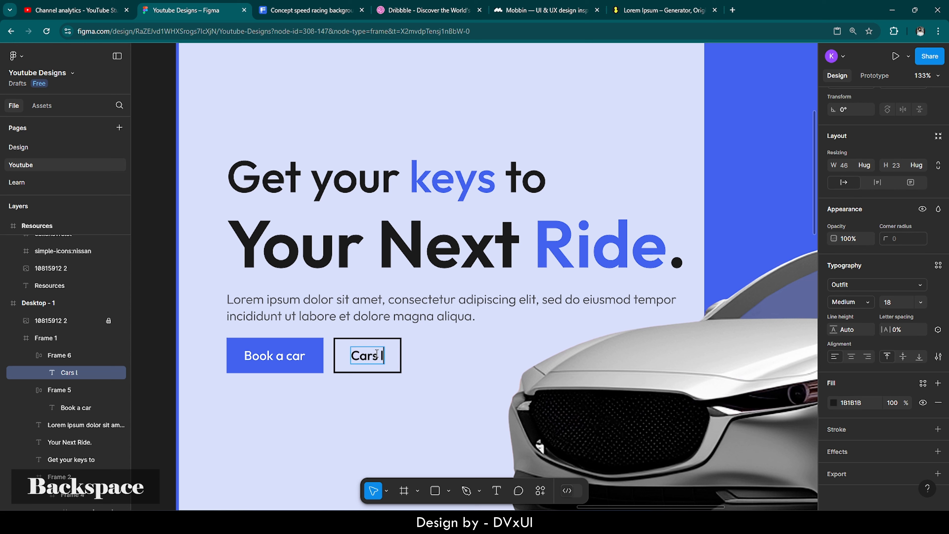
pyautogui.write('ist')
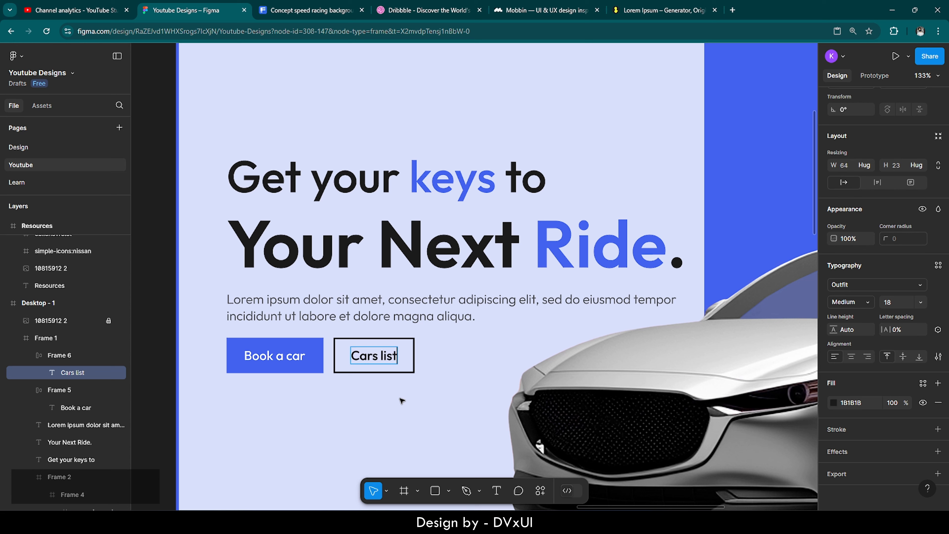
pyautogui.click(358, 414)
# Step: Add a 100 × 100 frame in the empty area beneath the hero buttons and give it a white FFFFFF fill
pyautogui.scroll(-3, 358, 414)
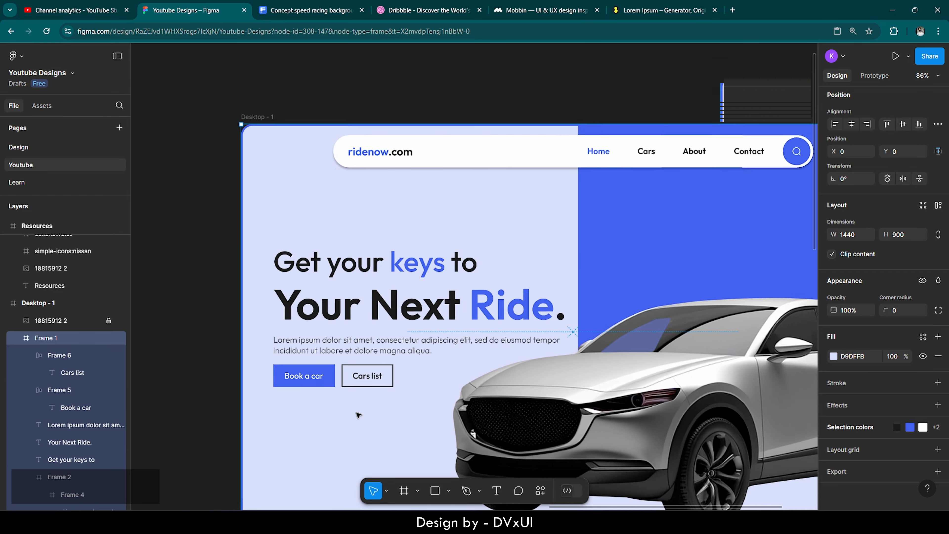
pyautogui.scroll(-4, 357, 414)
pyautogui.click(67, 305)
pyautogui.hotkey('shift', '2')
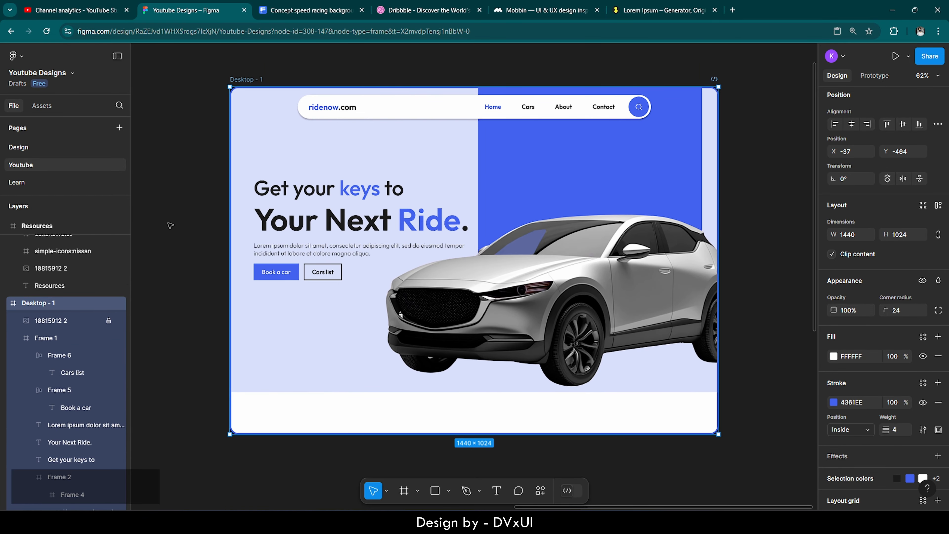
pyautogui.click(168, 223)
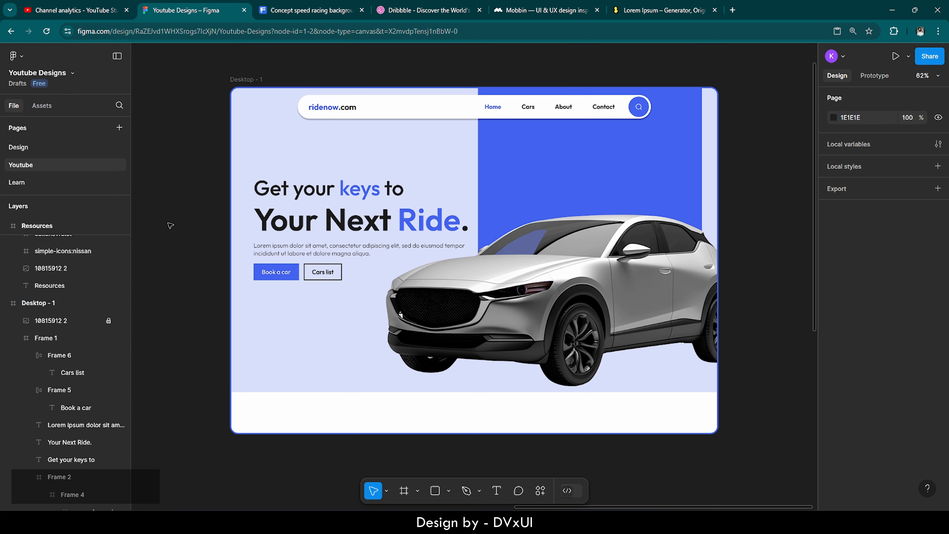
pyautogui.click(404, 491)
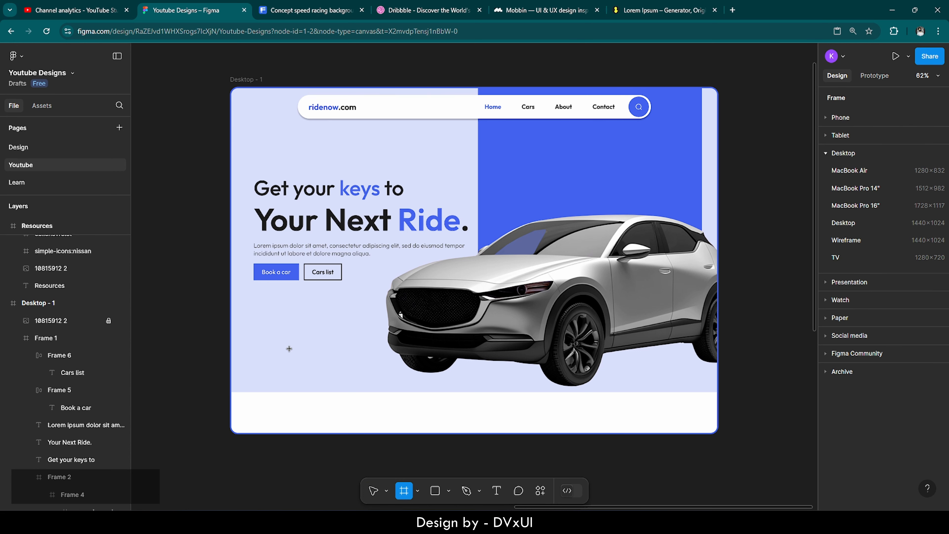
pyautogui.click(288, 349)
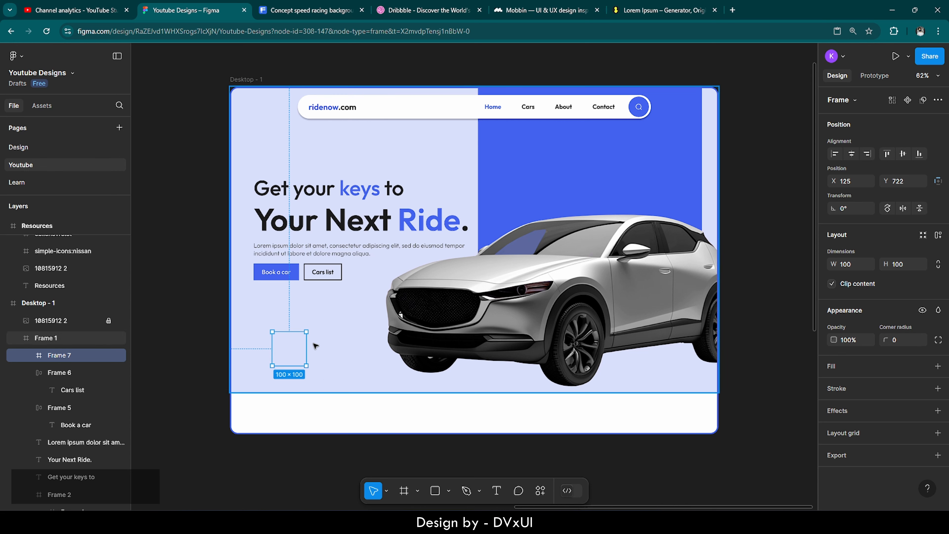
pyautogui.click(853, 368)
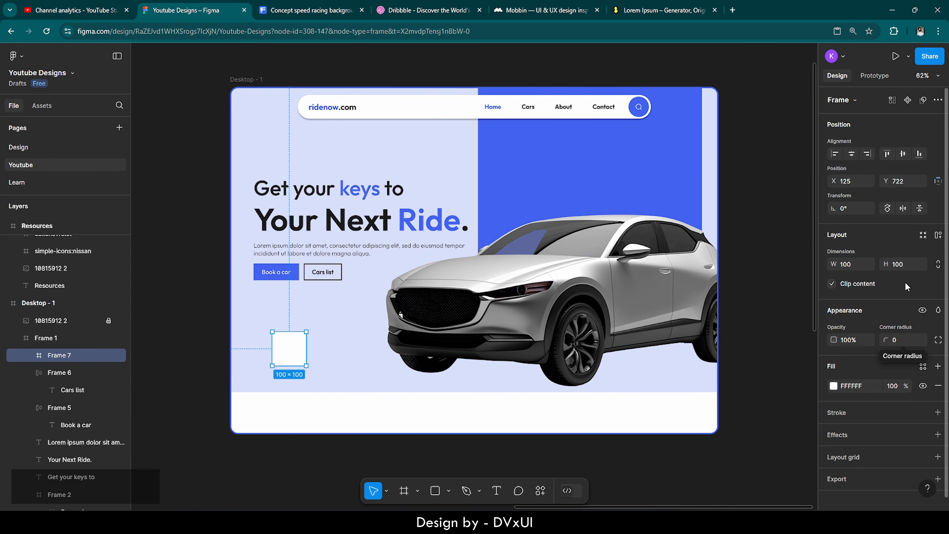
# Step: Lock the new frame's aspect ratio and set its size to 45 × 45
pyautogui.click(937, 264)
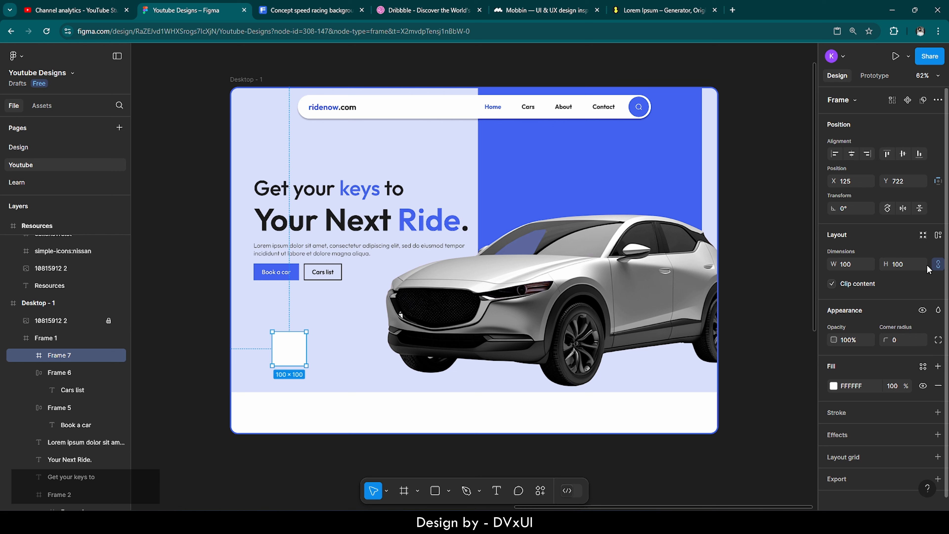
pyautogui.click(910, 269)
pyautogui.press('BackSpace')
pyautogui.write('40')
pyautogui.press('Return')
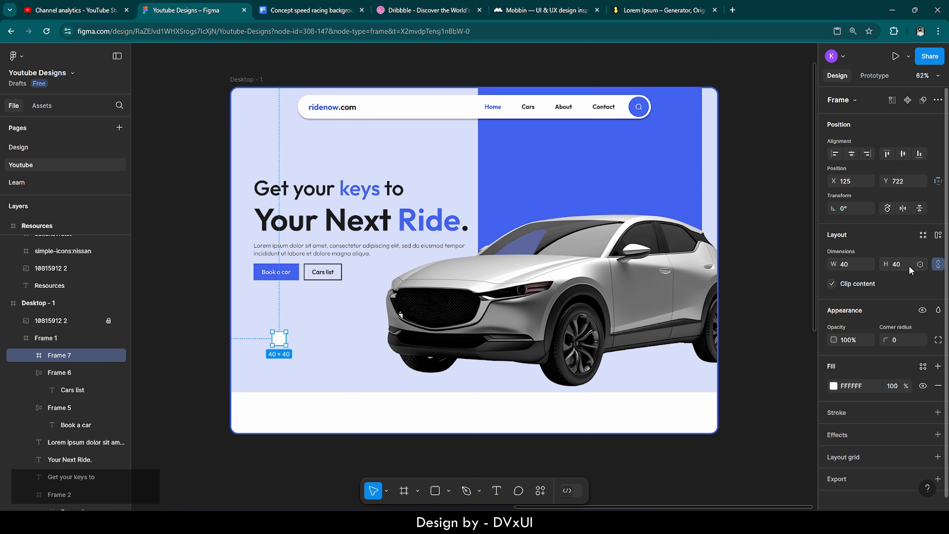
pyautogui.click(907, 266)
pyautogui.write('45')
pyautogui.press('Return')
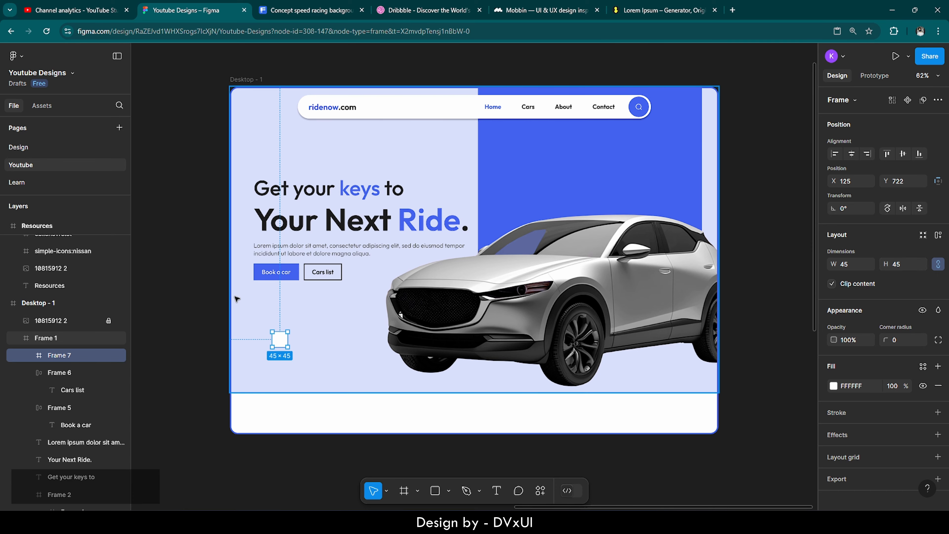
# Step: Set the small white frame's corner radius to 45 to turn it into a circle
pyautogui.keyDown('ctrl'); pyautogui.scroll(5, 234, 296); pyautogui.keyUp('ctrl')
pyautogui.keyDown('ctrl'); pyautogui.scroll(1, 233, 297); pyautogui.keyUp('ctrl')
pyautogui.scroll(-2, 233, 296)
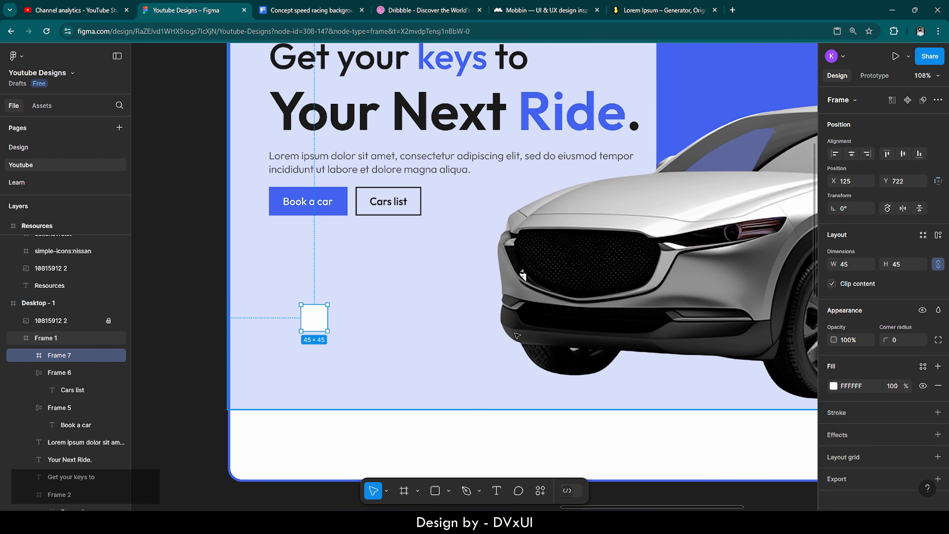
pyautogui.click(902, 340)
pyautogui.press('BackSpace')
pyautogui.write('45')
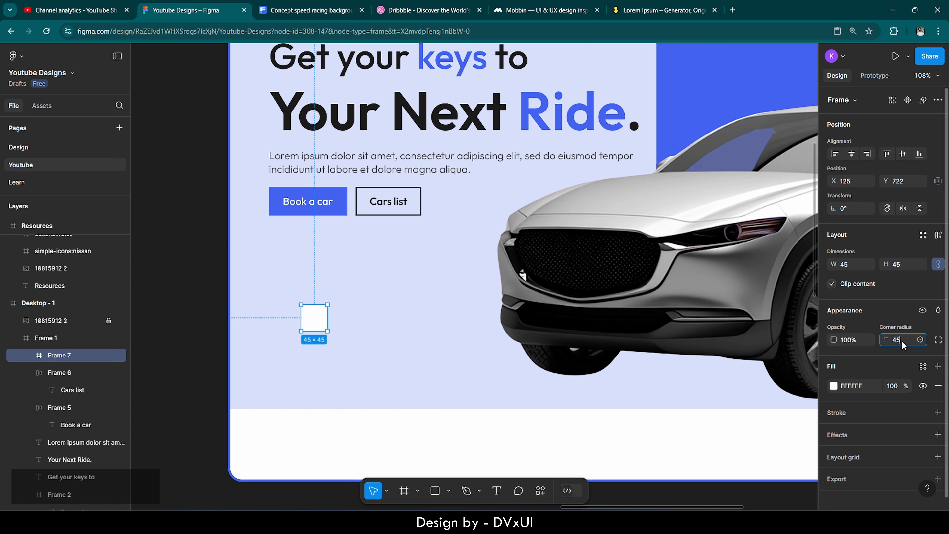
pyautogui.press('Return')
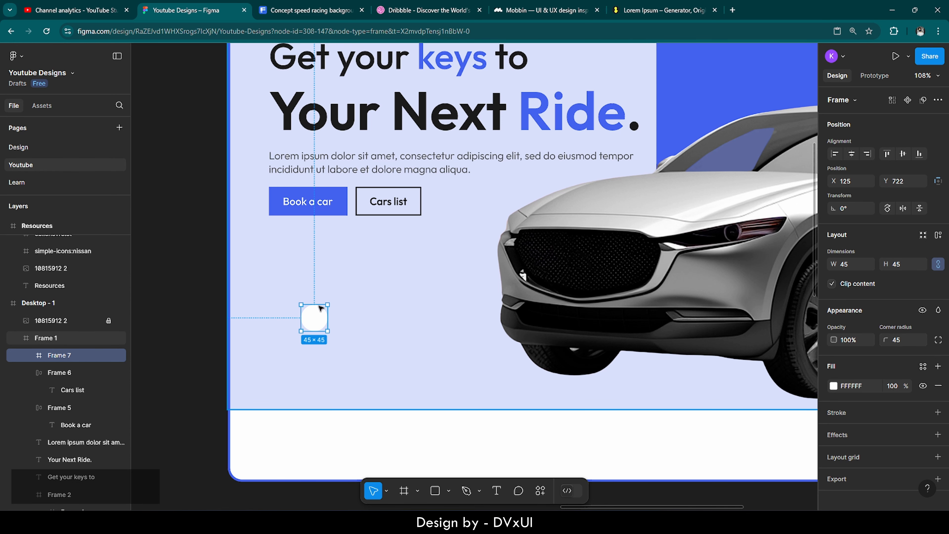
pyautogui.click(196, 248)
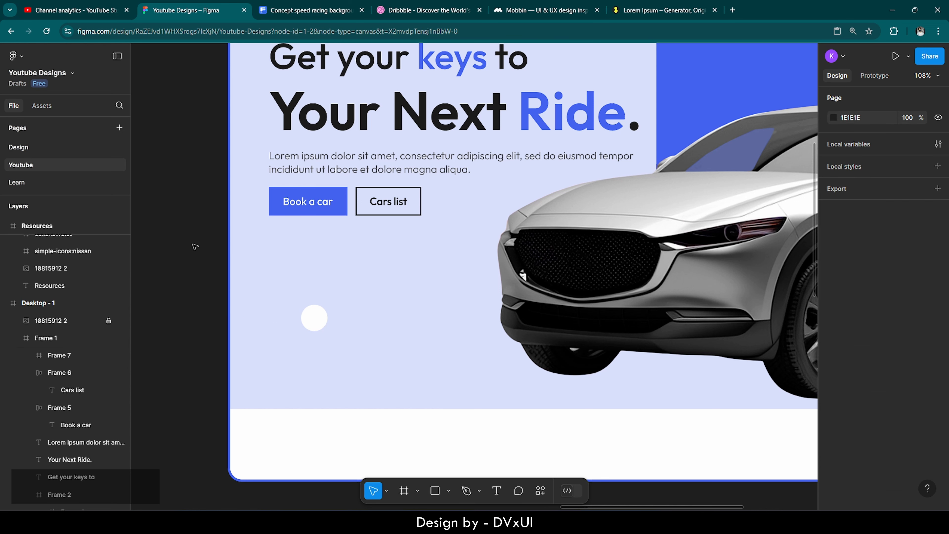
# Step: Find the Unsplash plugin, run it and go to its image search
pyautogui.rightClick(194, 244)
pyautogui.click(352, 420)
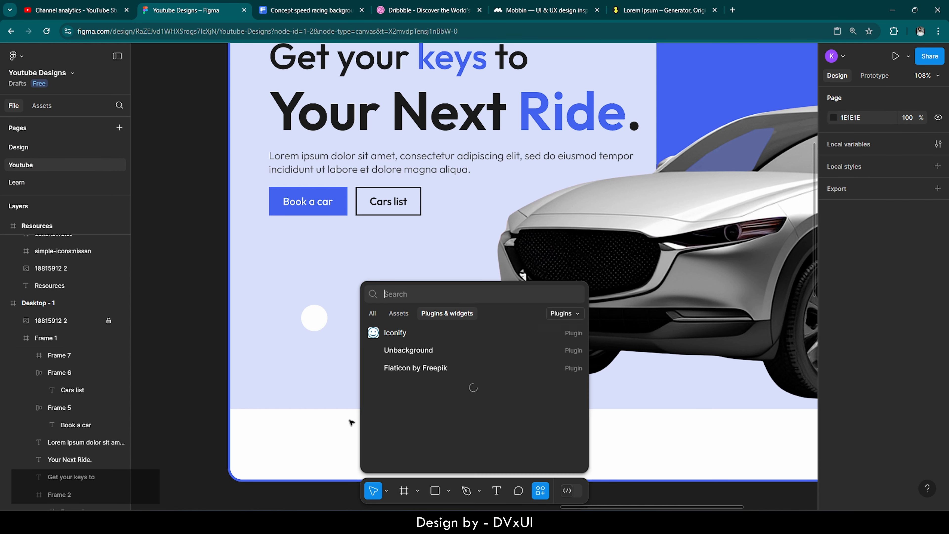
pyautogui.write('u')
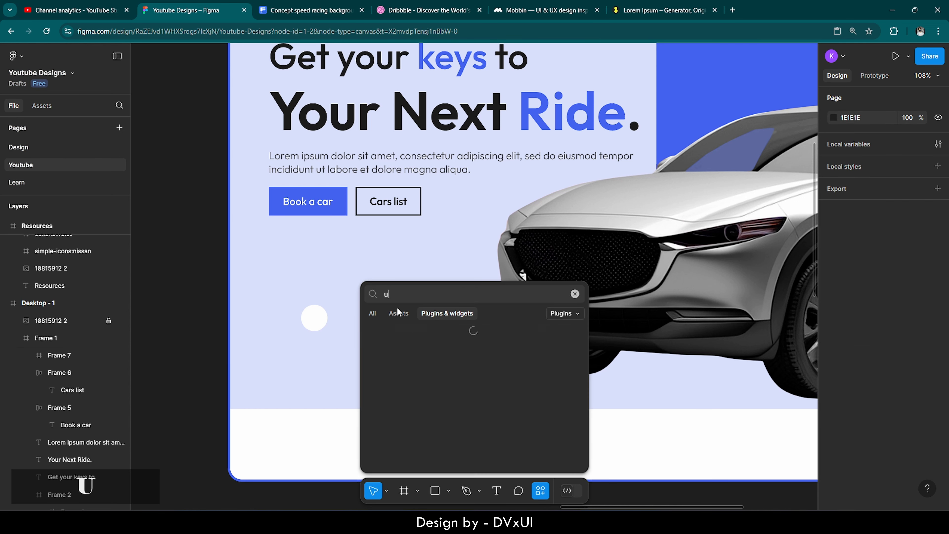
pyautogui.write('nsplash')
pyautogui.click(418, 354)
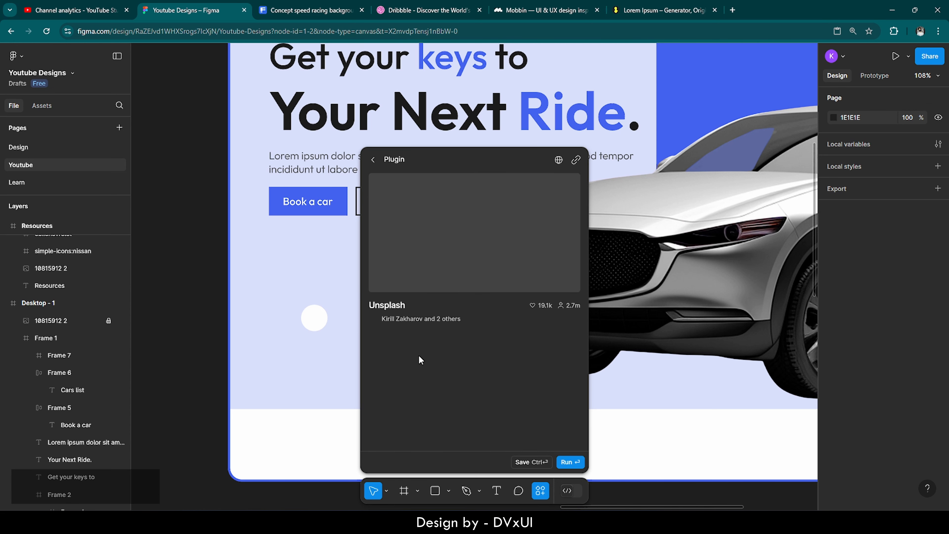
pyautogui.click(566, 462)
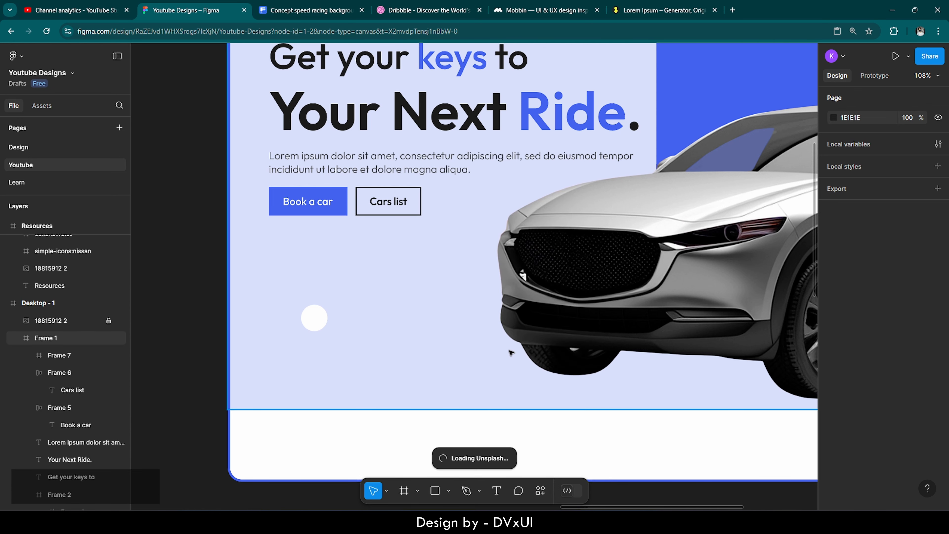
pyautogui.click(452, 131)
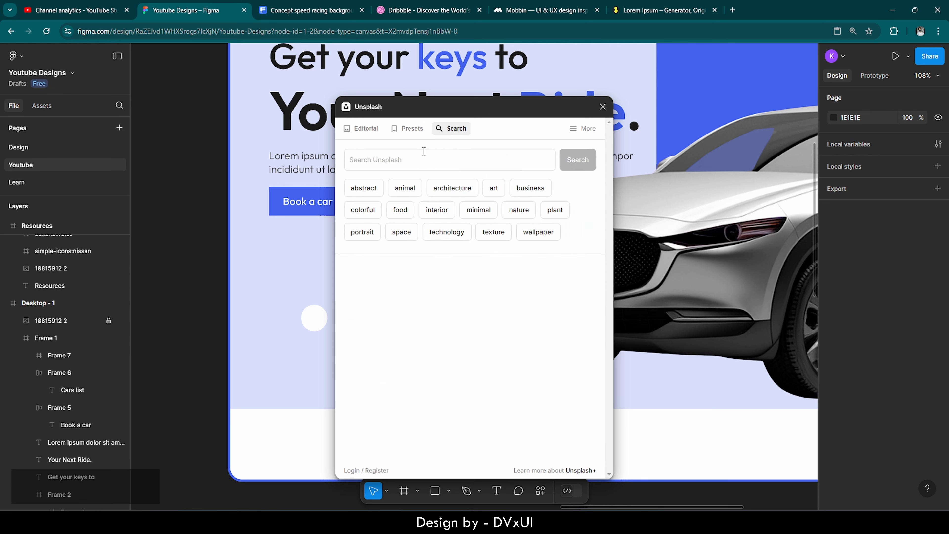
# Step: Search Unsplash for "person", insert the photo of the man with glasses and a white T-shirt, and close the plugin
pyautogui.click(414, 161)
pyautogui.write('person')
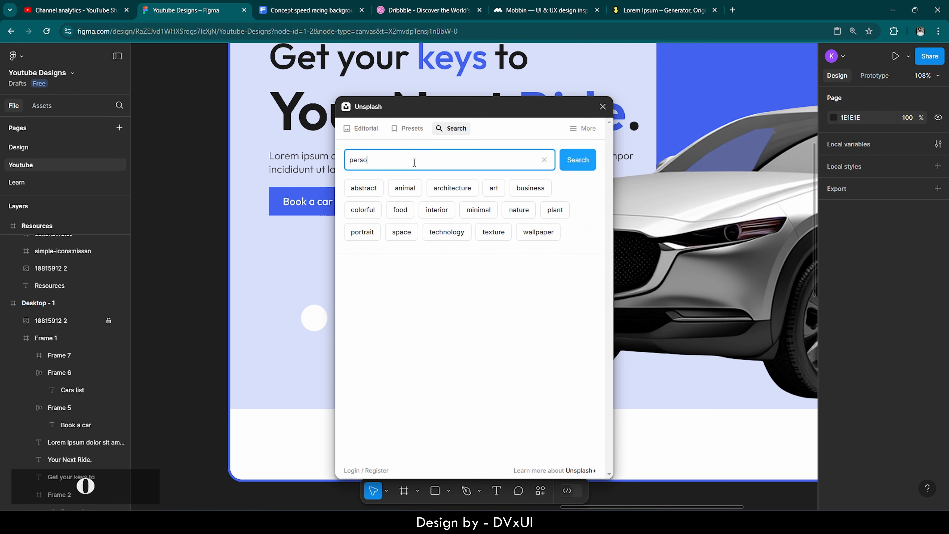
pyautogui.press('Return')
pyautogui.scroll(-3, 414, 205)
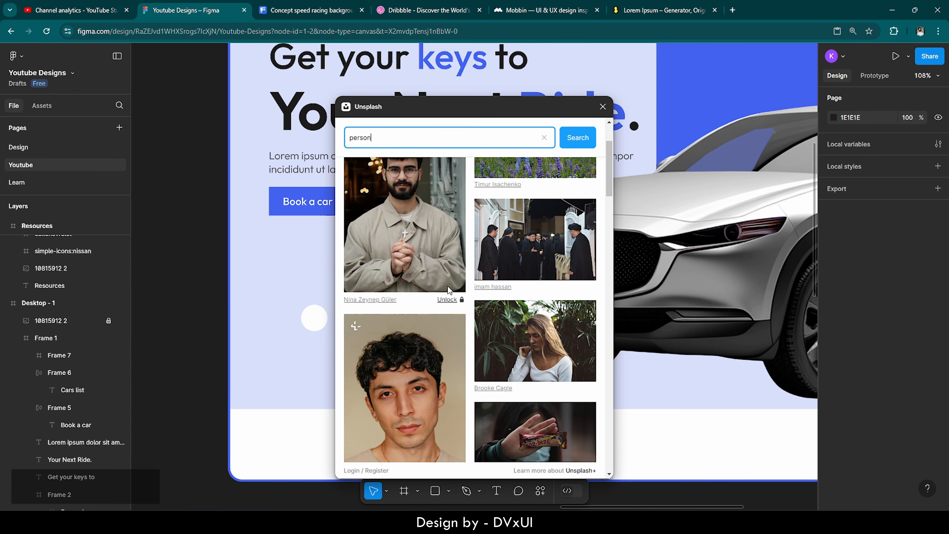
pyautogui.scroll(-3, 414, 205)
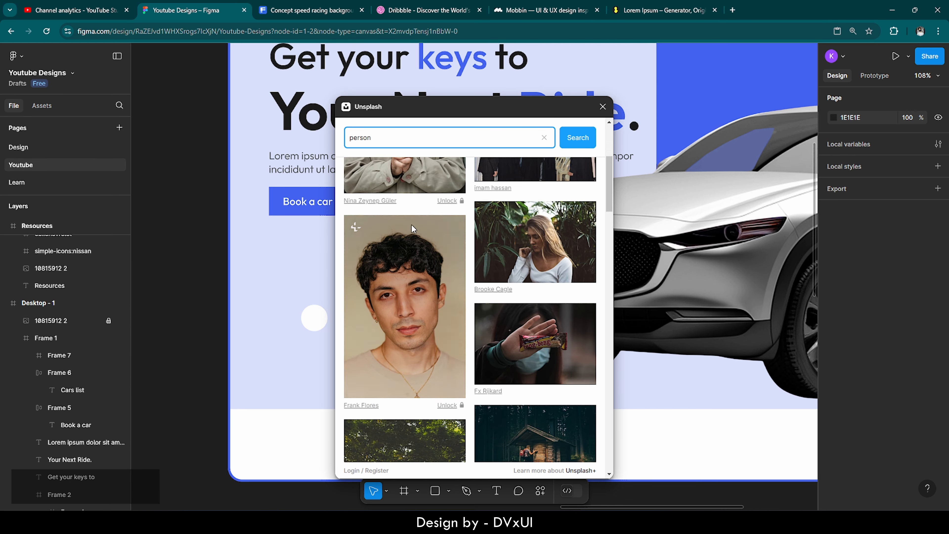
pyautogui.scroll(-15, 404, 257)
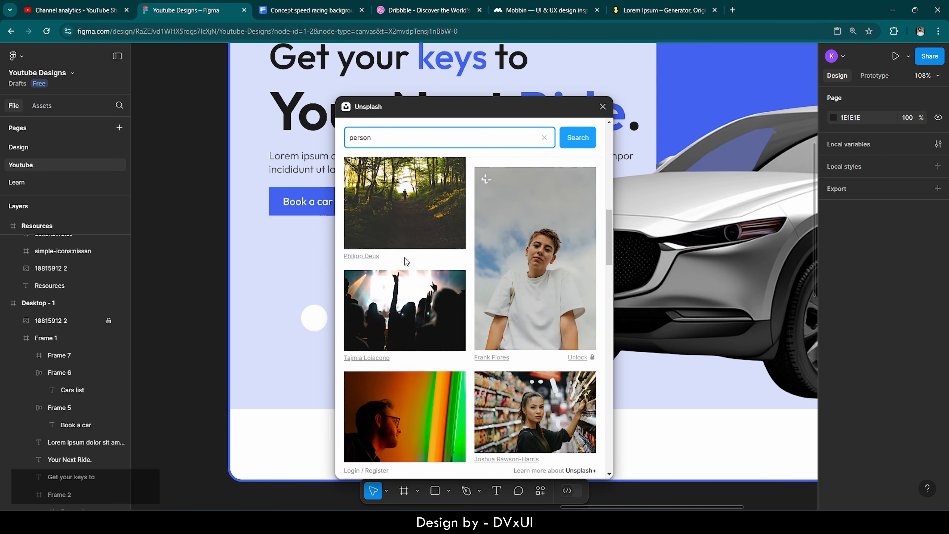
pyautogui.scroll(-12, 405, 258)
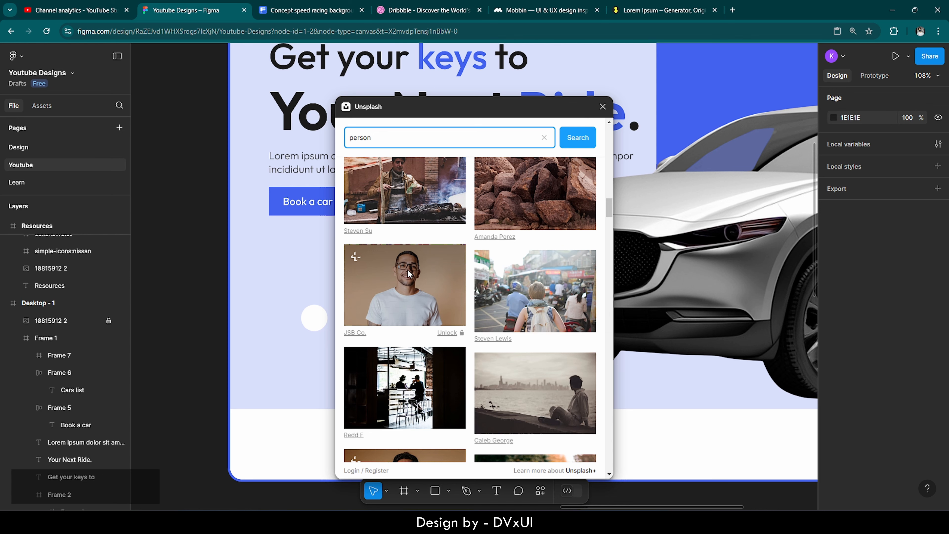
pyautogui.click(407, 269)
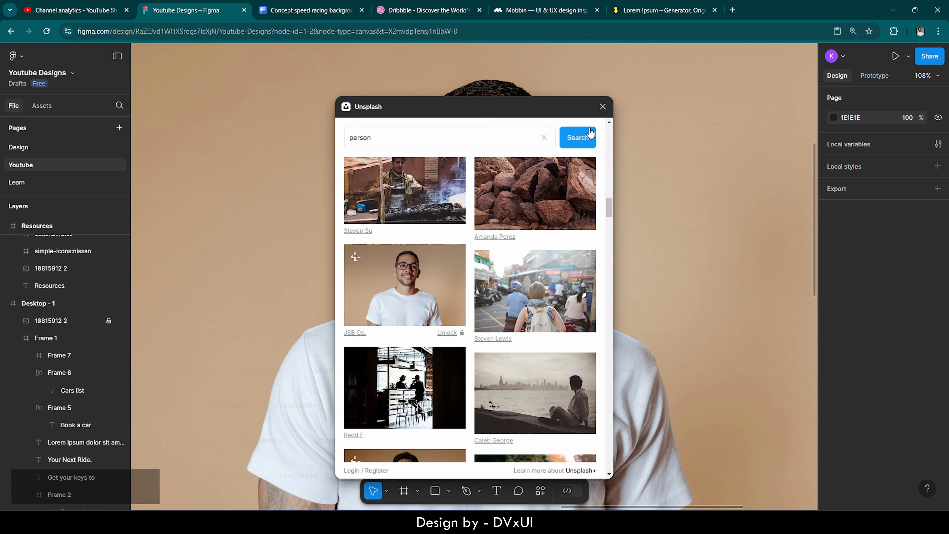
pyautogui.click(603, 106)
# Step: Move the portrait photo beside the Desktop - 1 frame and place the white circle frame outside the design, just above the photo
pyautogui.scroll(-5, 447, 284)
pyautogui.moveTo(462, 266); pyautogui.dragTo(721, 254)
pyautogui.click(413, 290)
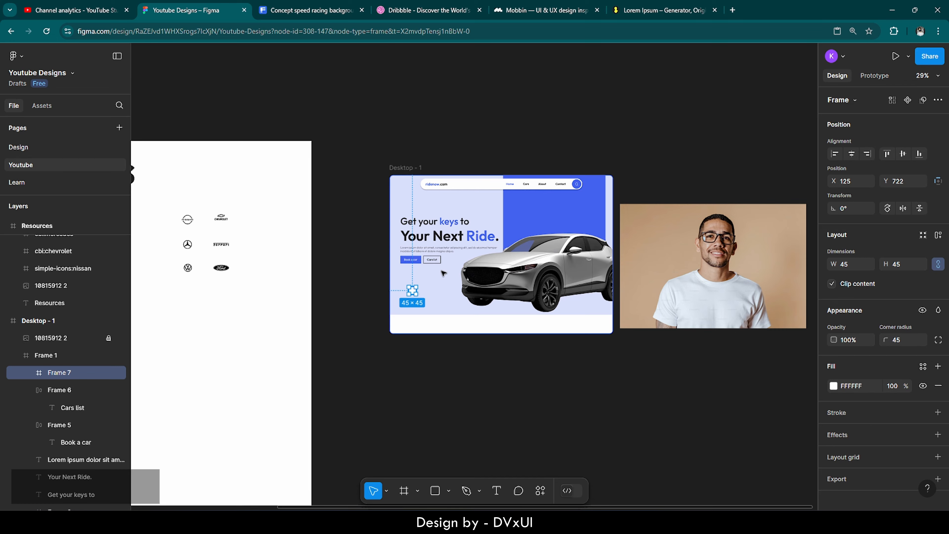
pyautogui.moveTo(412, 290); pyautogui.dragTo(652, 185)
pyautogui.click(663, 271)
pyautogui.click(654, 187)
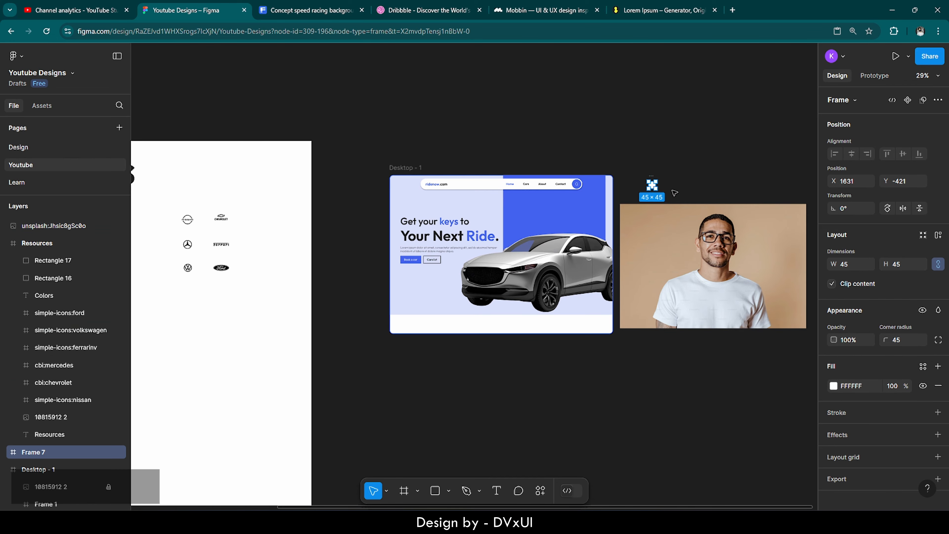
# Step: Scale the portrait photo down to about 203 × 135, close to the circle frame
pyautogui.scroll(4, 800, 197)
pyautogui.scroll(-3, 557, 252)
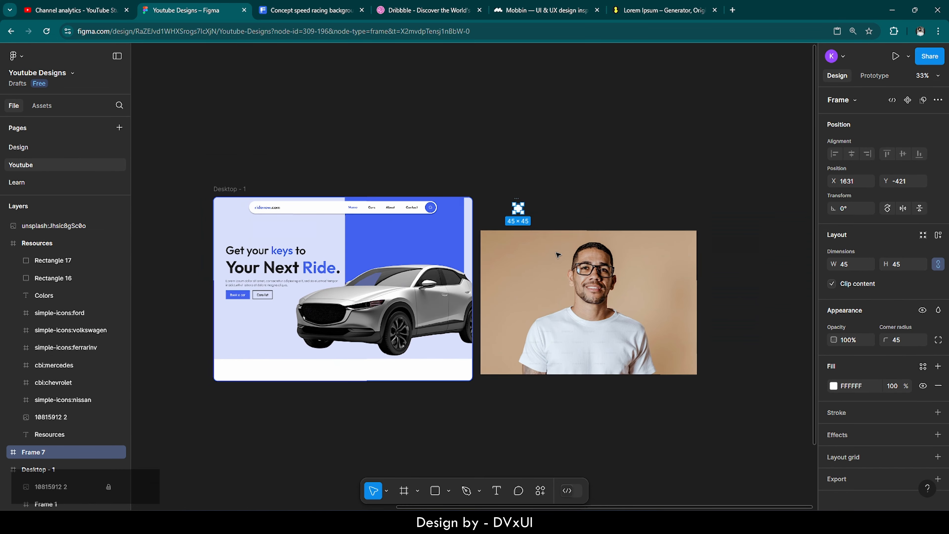
pyautogui.scroll(1, 686, 285)
pyautogui.scroll(2, 686, 285)
pyautogui.click(649, 326)
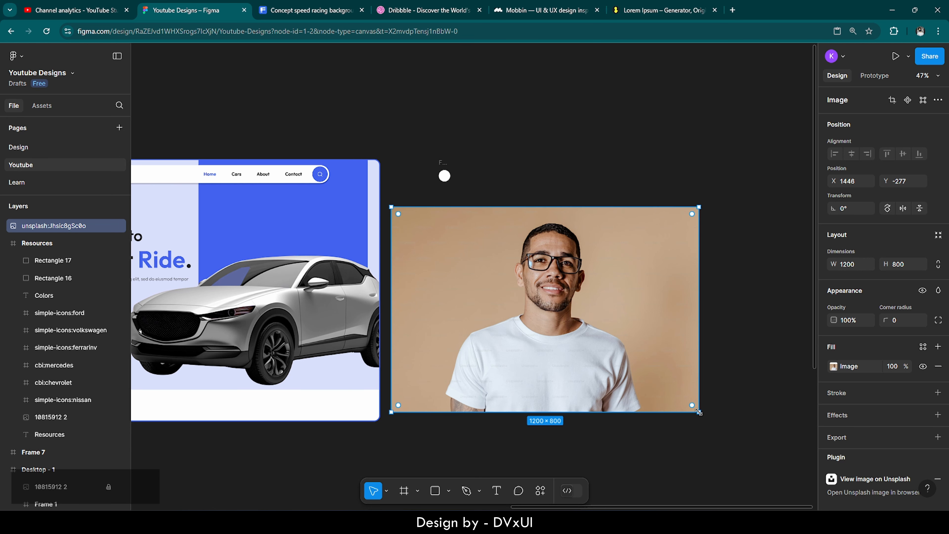
pyautogui.moveTo(700, 411); pyautogui.dragTo(426, 216)
pyautogui.scroll(8, 426, 168)
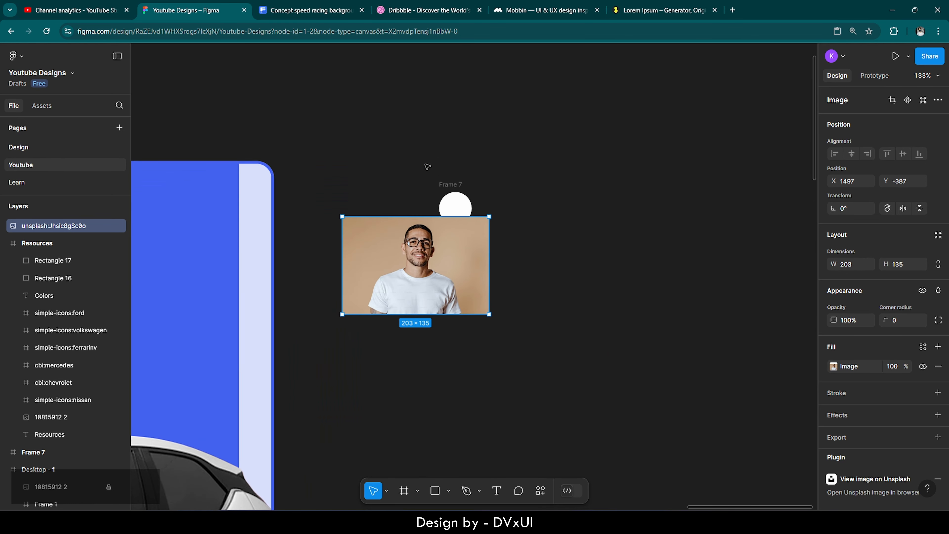
# Step: Nest the portrait photo in the circle frame, scaled to about 68 × 45 with the man centred in the circle
pyautogui.moveTo(565, 433); pyautogui.dragTo(503, 238)
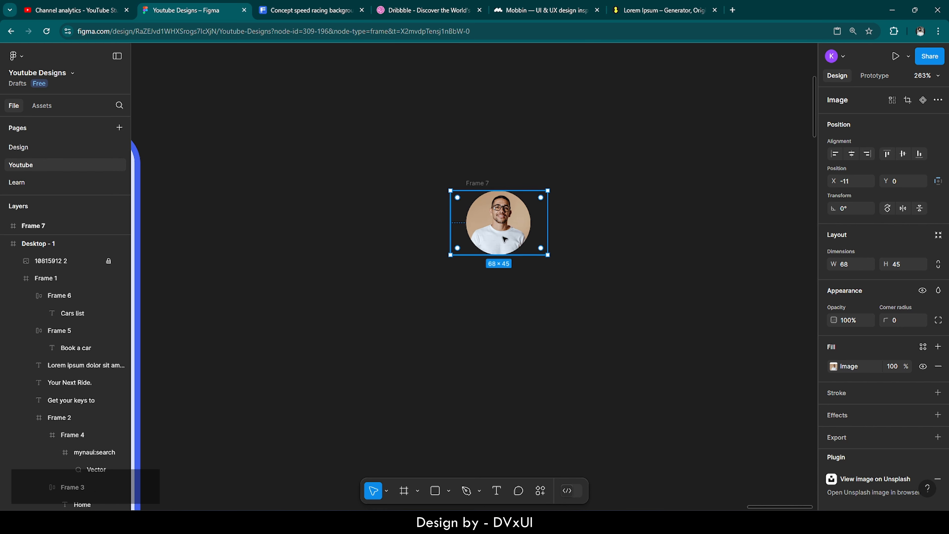
pyautogui.click(532, 177)
pyautogui.click(504, 190)
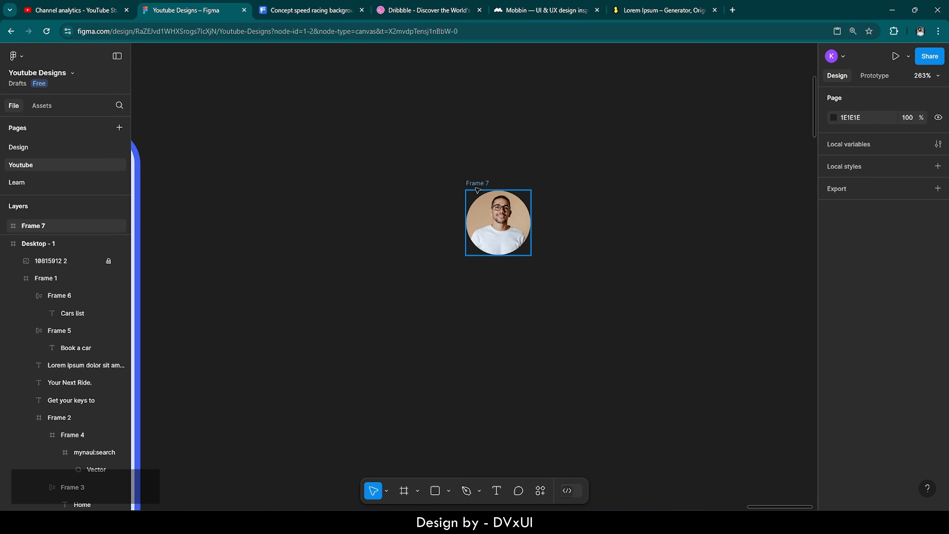
# Step: Move the circular avatar into the hero frame beneath the "Book a car" button, at about X 71, Y 605
pyautogui.scroll(-6, 681, 253)
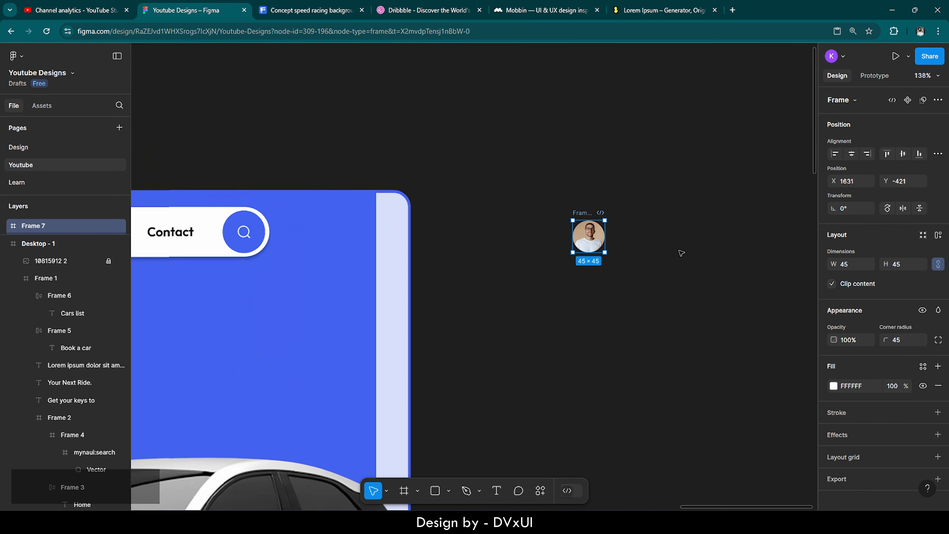
pyautogui.moveTo(653, 249); pyautogui.dragTo(280, 375)
pyautogui.click(343, 348)
pyautogui.scroll(2, 343, 349)
pyautogui.scroll(-1, 351, 349)
pyautogui.scroll(3, 401, 348)
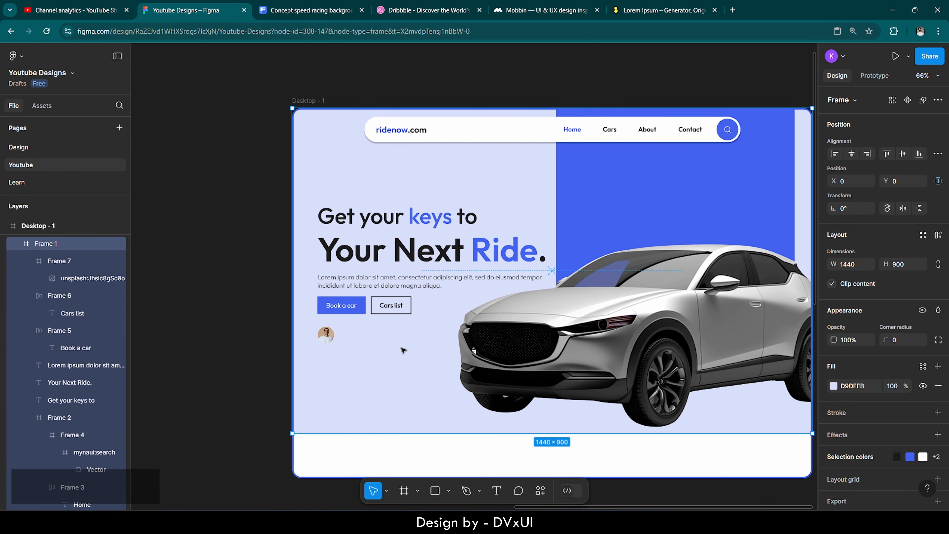
pyautogui.scroll(1, 377, 344)
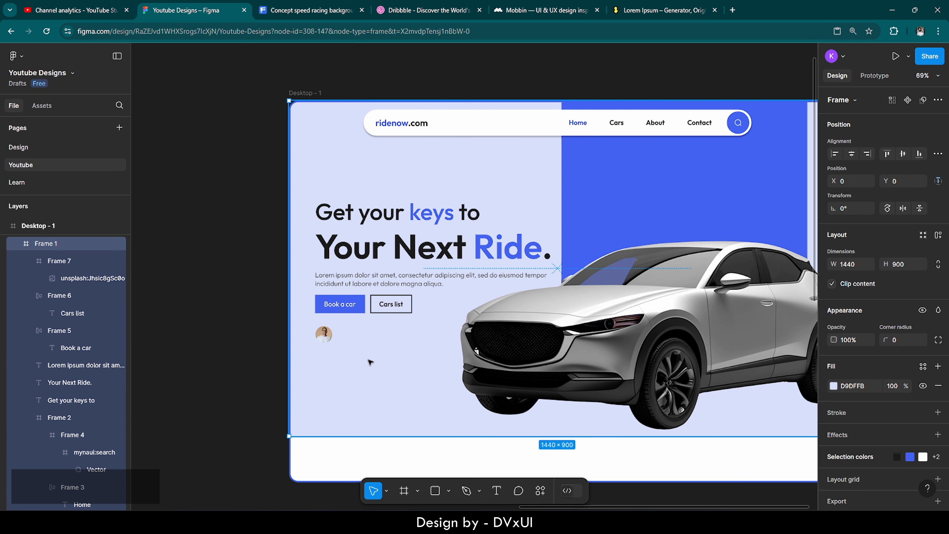
pyautogui.click(323, 334)
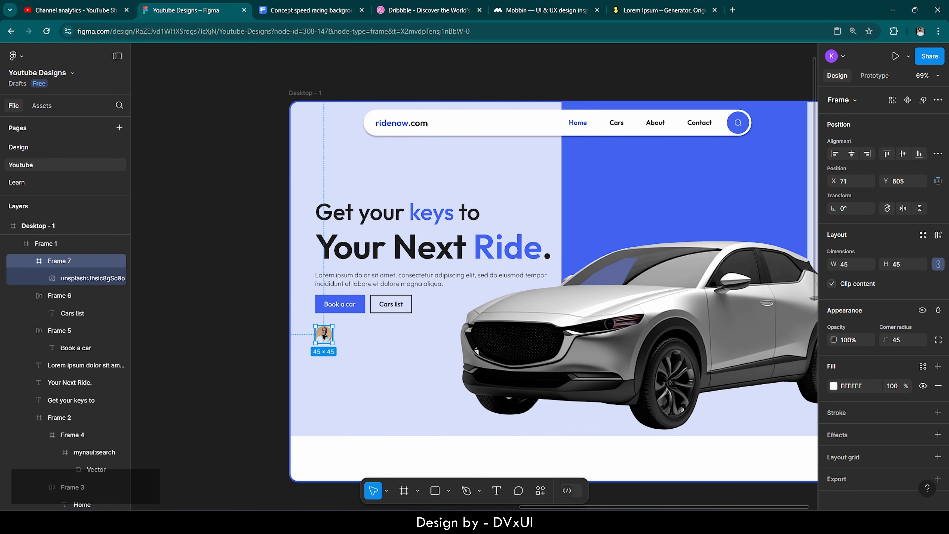
# Step: Add a 4361EE blue inside stroke of weight 1 to the circular avatar beneath the "Book a car" button
pyautogui.scroll(8, 316, 329)
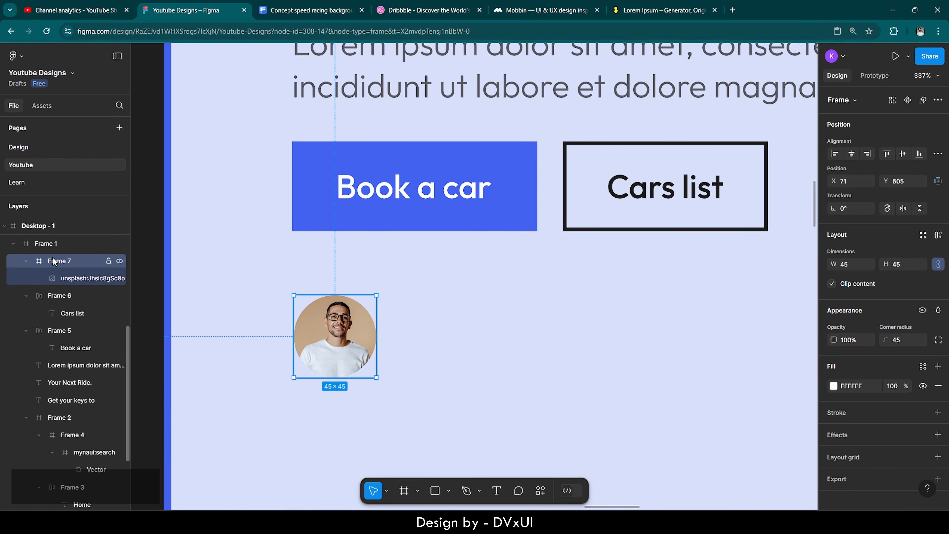
pyautogui.click(844, 415)
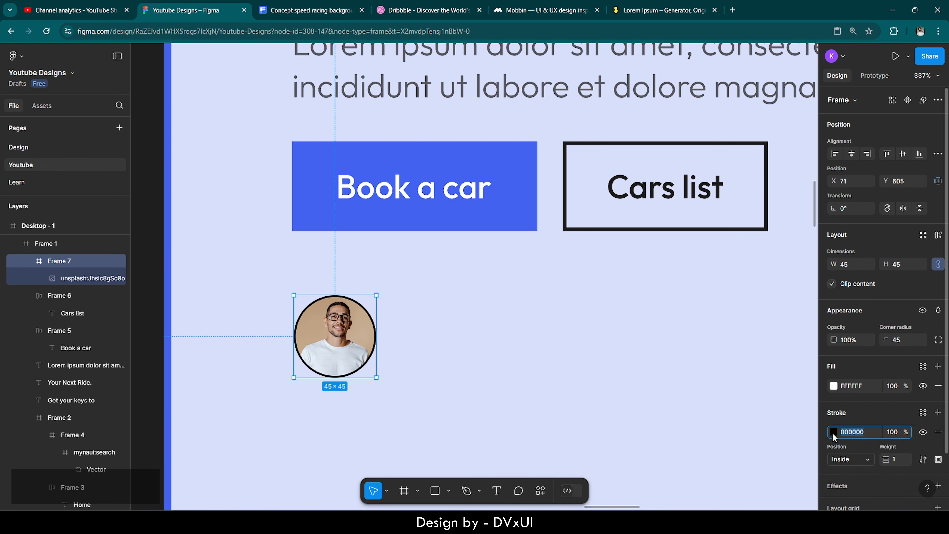
pyautogui.click(834, 432)
pyautogui.click(727, 455)
pyautogui.click(500, 341)
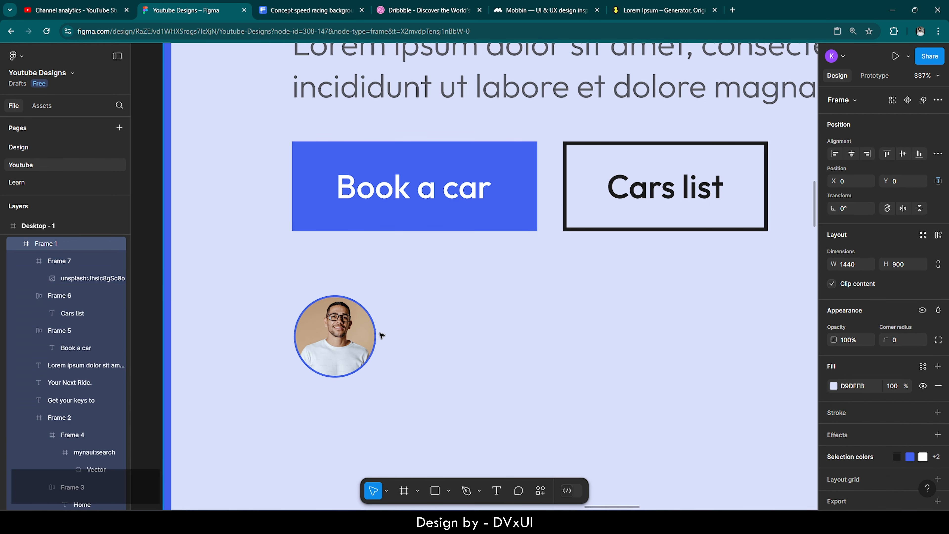
# Step: Duplicate the avatar twice, overlapping the copies to its right in a row at about X 89 and X 105, Y 605
pyautogui.click(358, 335)
pyautogui.hotkey('ctrl', 'v')
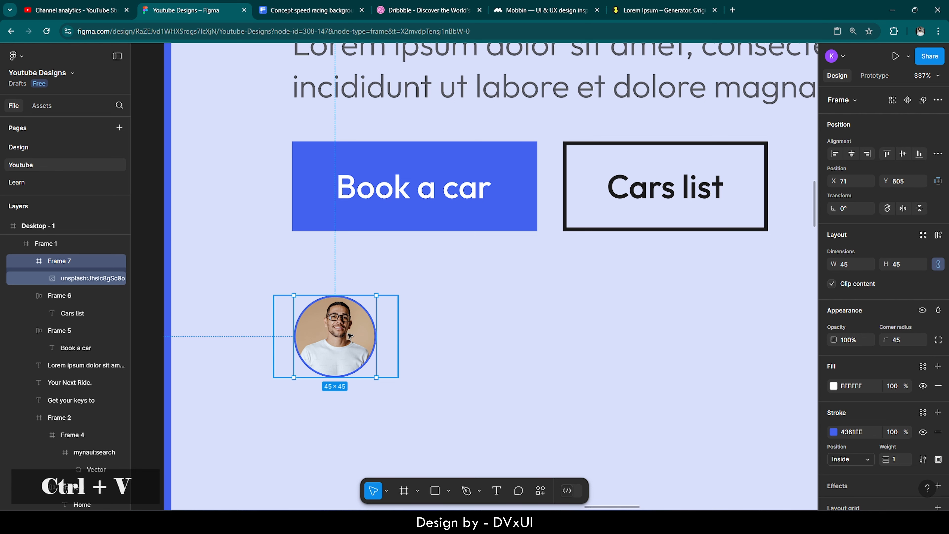
pyautogui.moveTo(341, 336); pyautogui.dragTo(373, 335)
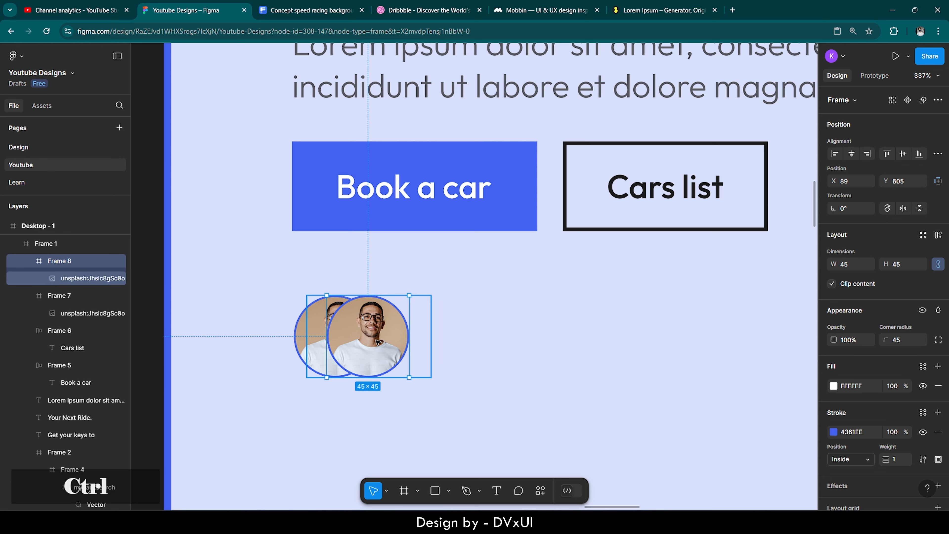
pyautogui.hotkey('ctrl', 'v')
pyautogui.moveTo(375, 338); pyautogui.dragTo(397, 338)
pyautogui.click(484, 350)
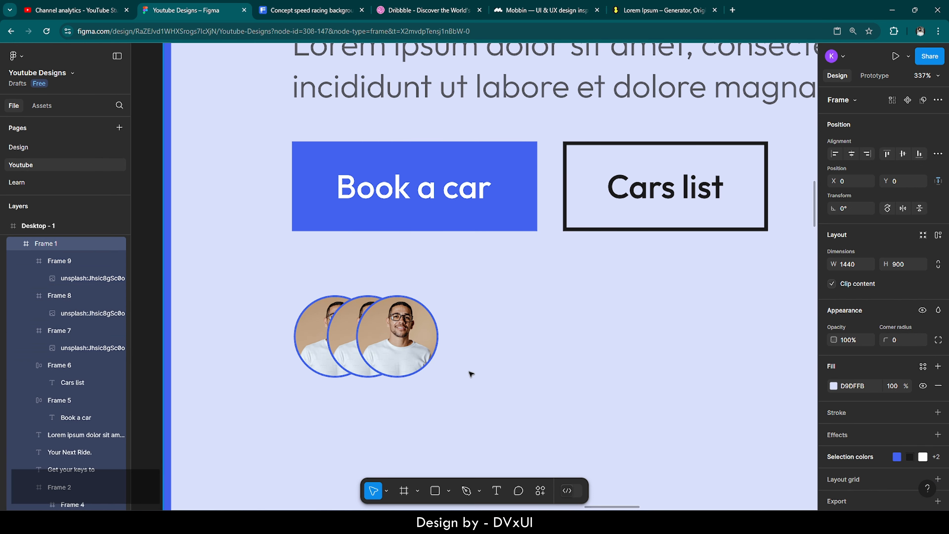
# Step: Add the text "2,00,000+" to the right of the three avatars, at about X 183, Y 617
pyautogui.click(497, 491)
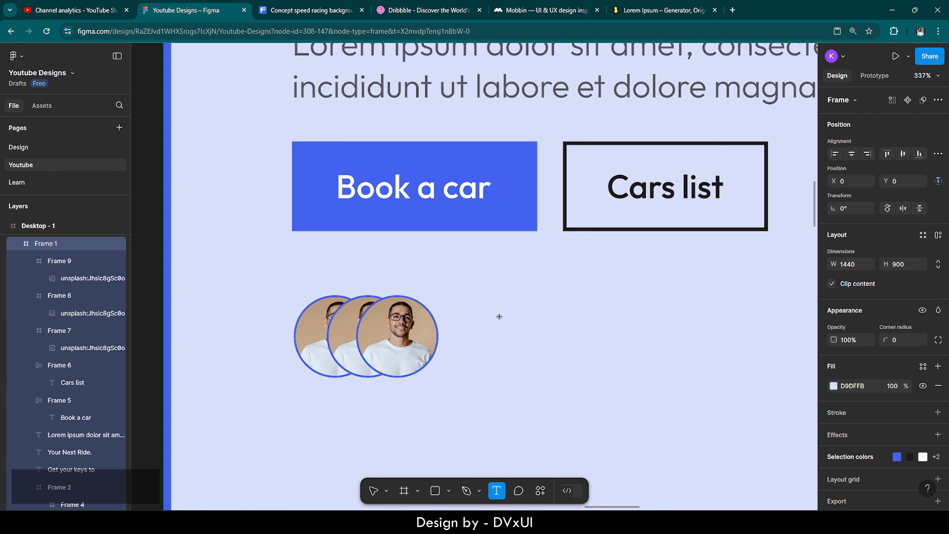
pyautogui.click(499, 317)
pyautogui.press('shift')
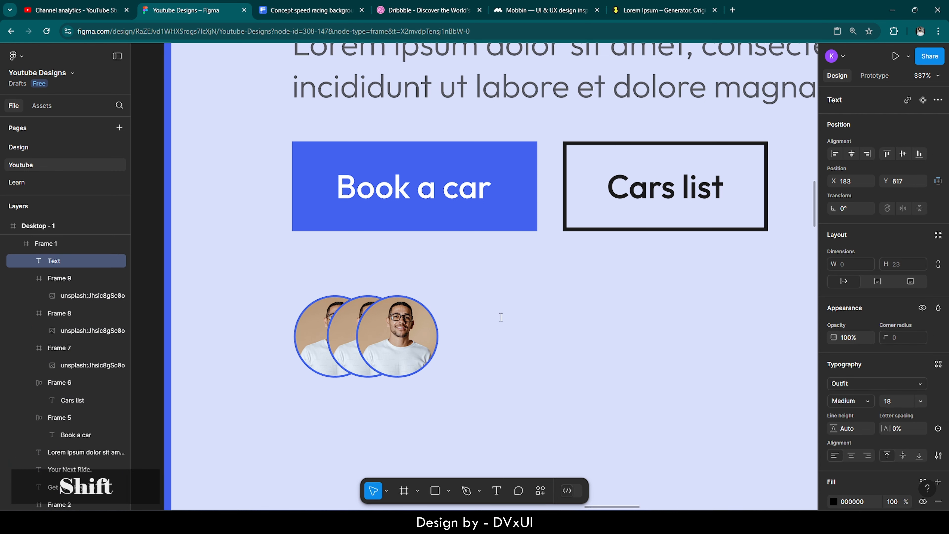
pyautogui.write('2,')
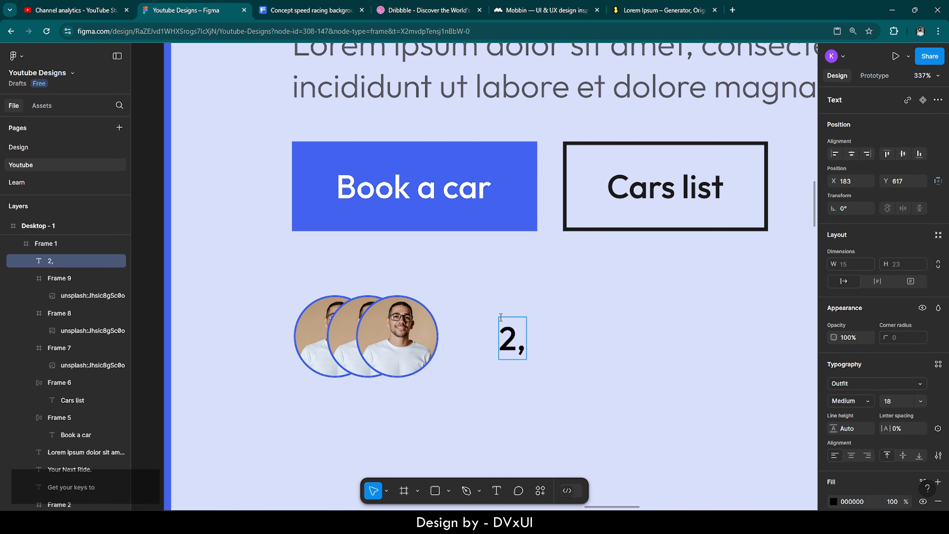
pyautogui.write('00,')
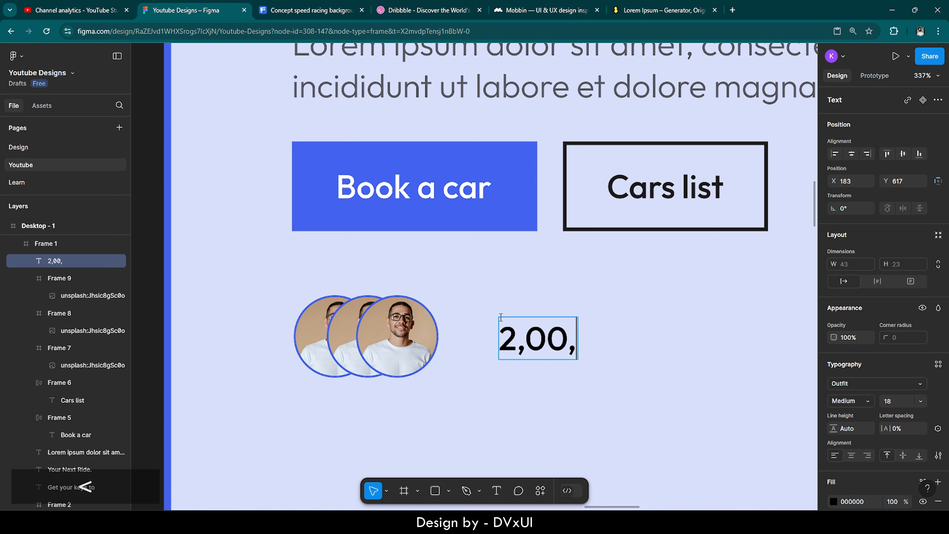
pyautogui.write('000+')
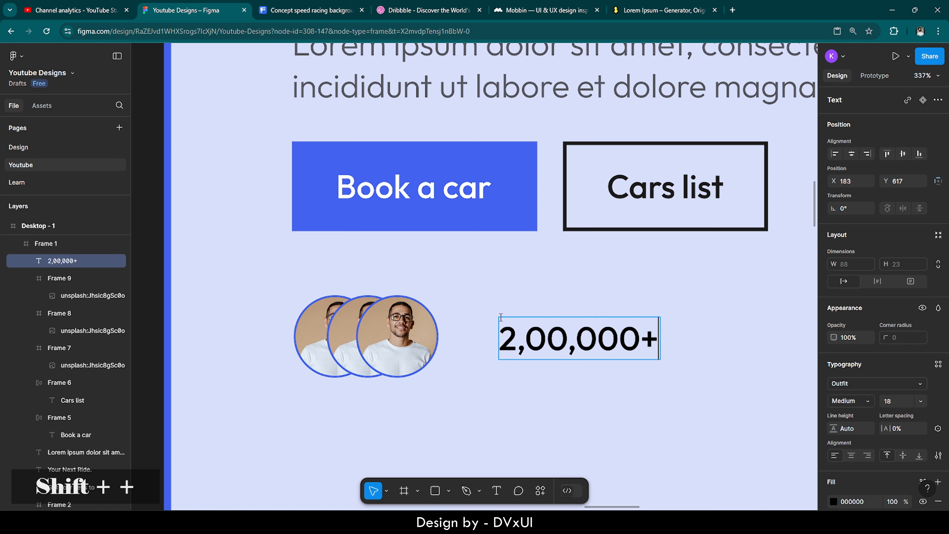
# Step: Format the "2,00,000+" text with the blue 4361EE fill, size 16 and SemiBold weight
pyautogui.hotkey('ctrl', 'a')
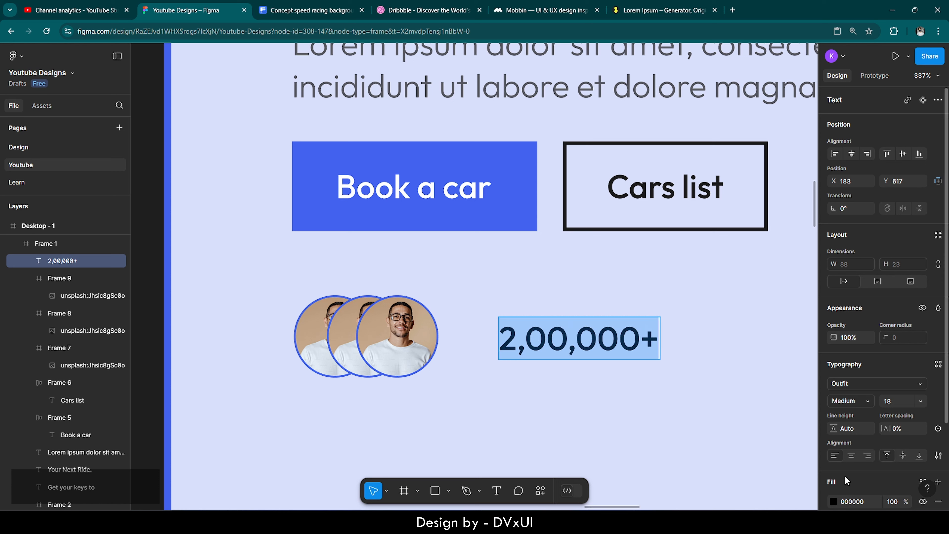
pyautogui.click(833, 502)
pyautogui.click(713, 455)
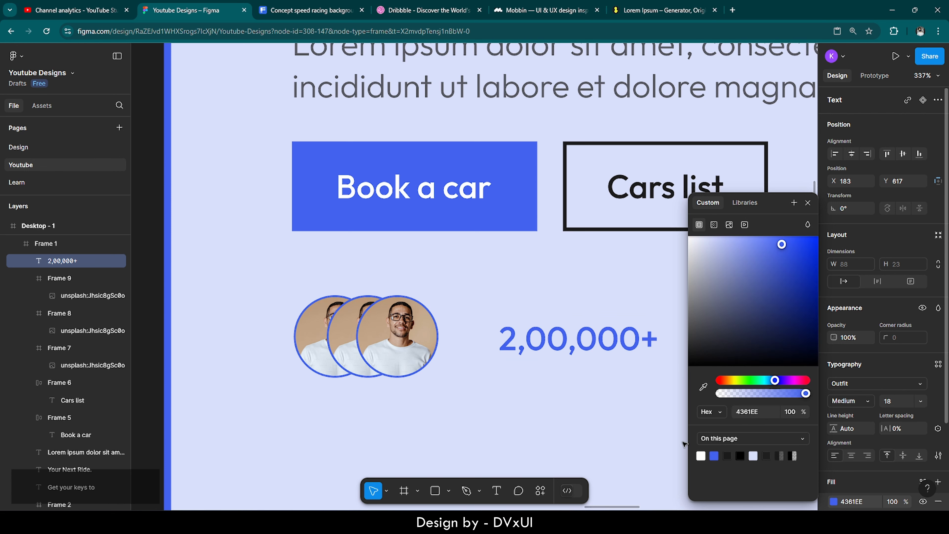
pyautogui.click(899, 398)
pyautogui.write('16')
pyautogui.press('Return')
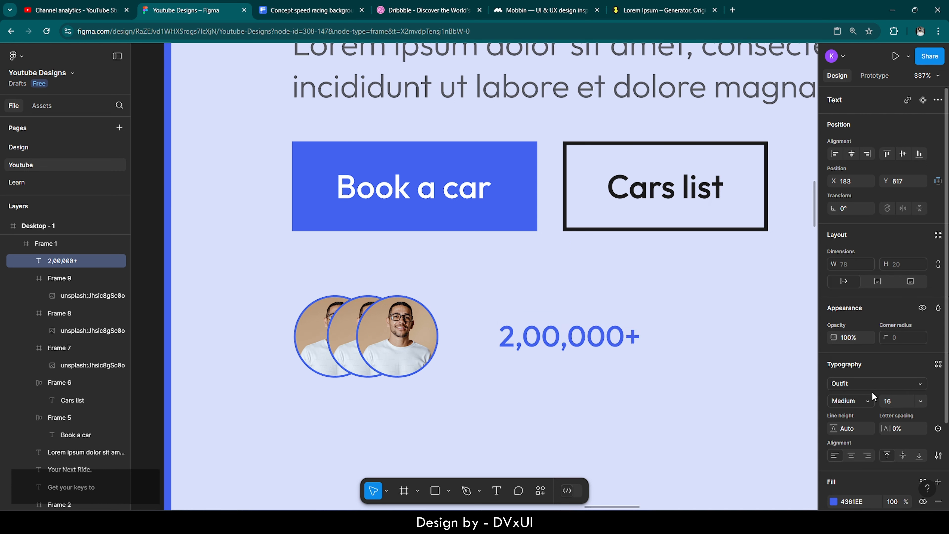
pyautogui.click(868, 399)
pyautogui.click(861, 410)
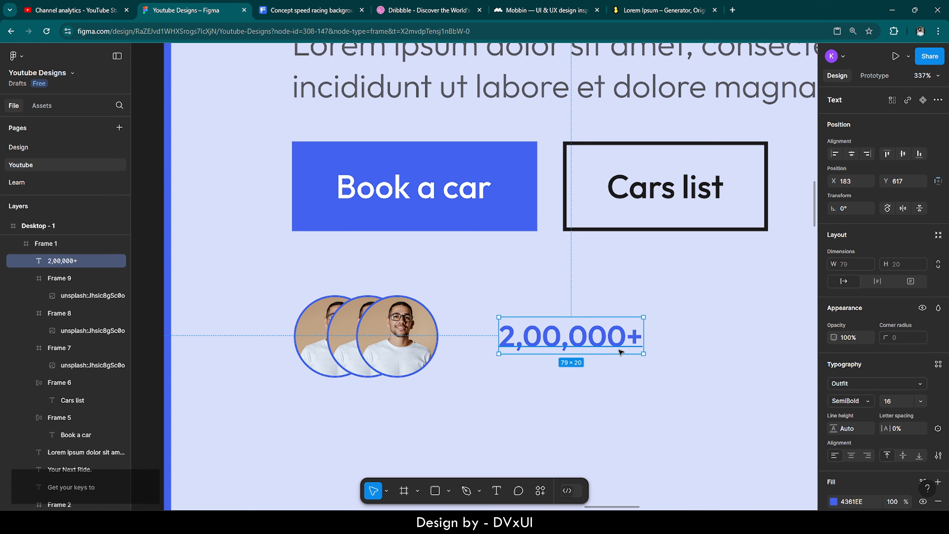
# Step: Duplicate the "2,00,000+" text directly below at about Y 630 and change the copy's wording to "trusted customers"
pyautogui.hotkey('ctrl', 'v')
pyautogui.moveTo(601, 343); pyautogui.dragTo(601, 366)
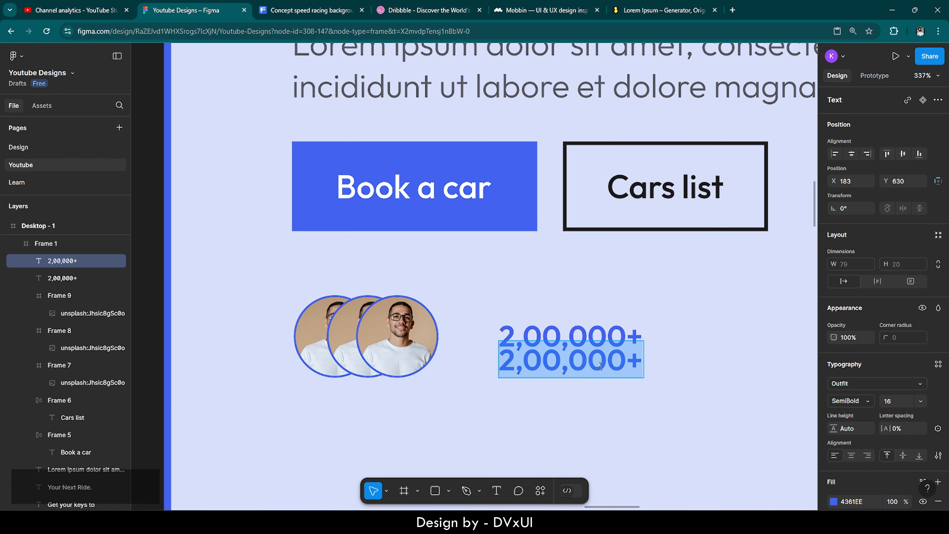
pyautogui.press('BackSpace')
pyautogui.write('trus')
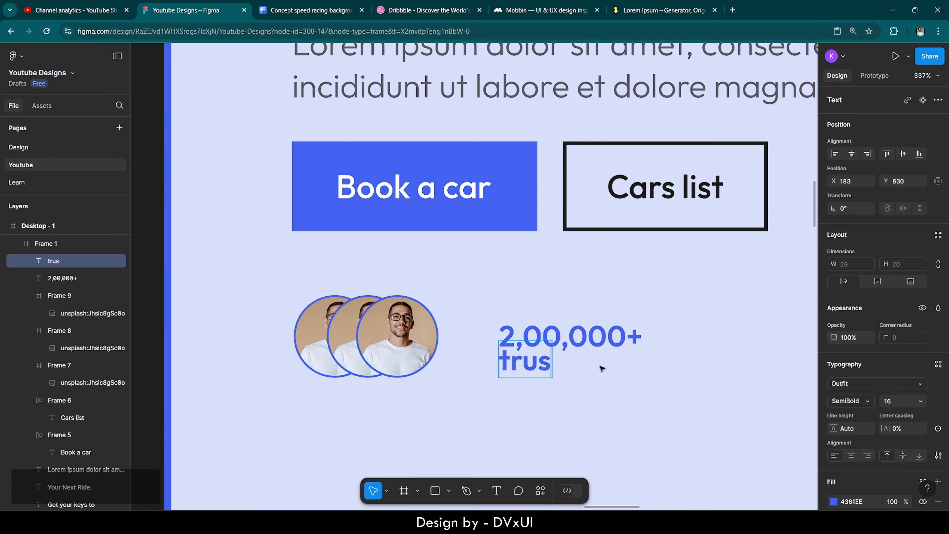
pyautogui.write('ted customers')
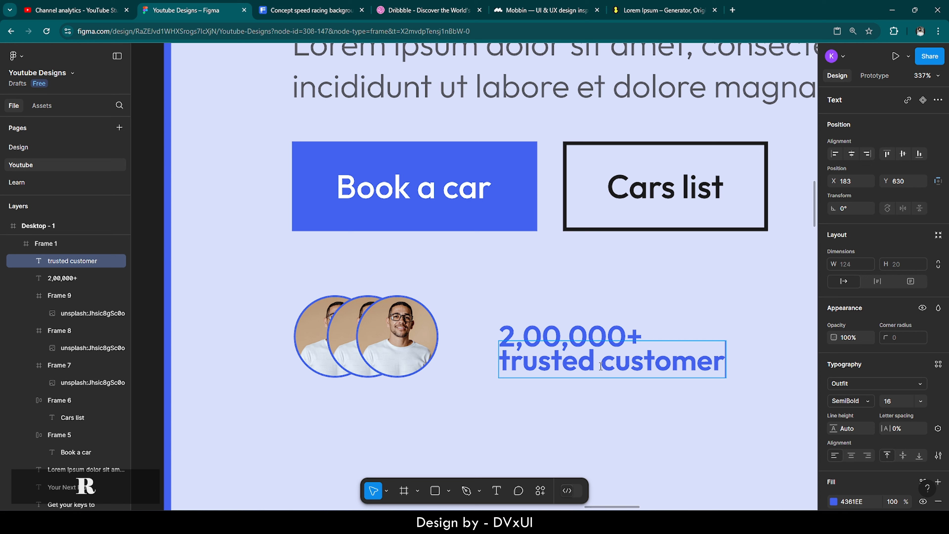
# Step: Format the "trusted customers" text with the dark 1B1B1B fill, size 16 and Regular weight
pyautogui.hotkey('ctrl', 'a')
pyautogui.click(845, 501)
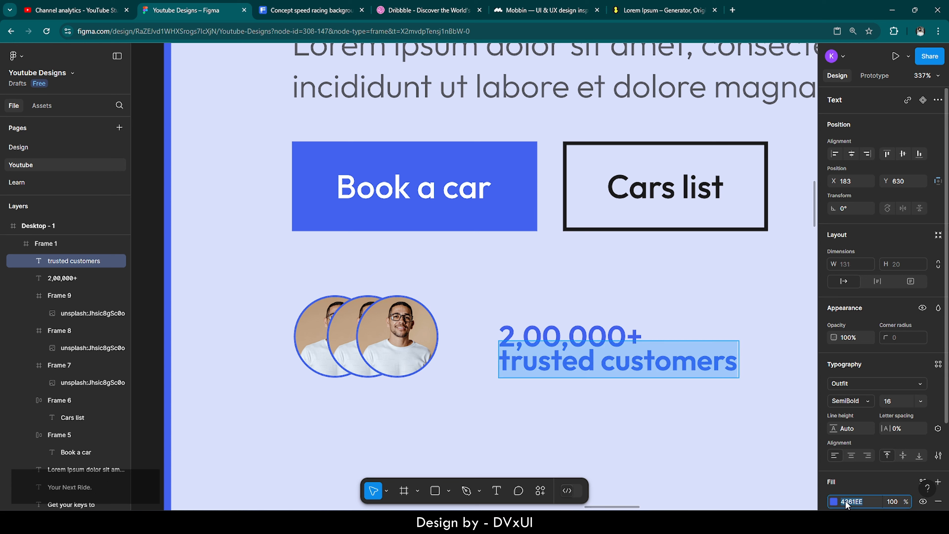
pyautogui.write('1B1')
pyautogui.press('BackSpace')
pyautogui.press('Return')
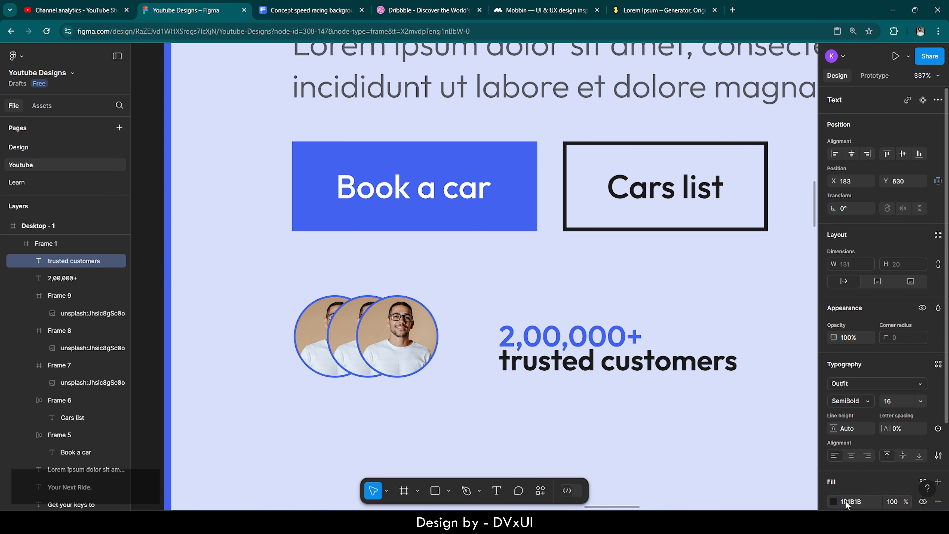
pyautogui.write('16')
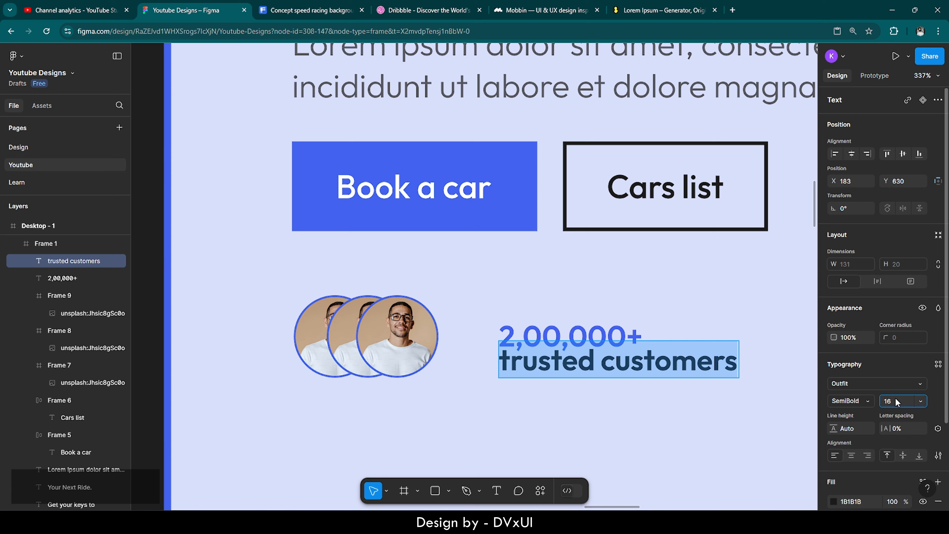
pyautogui.press('Return')
pyautogui.click(861, 403)
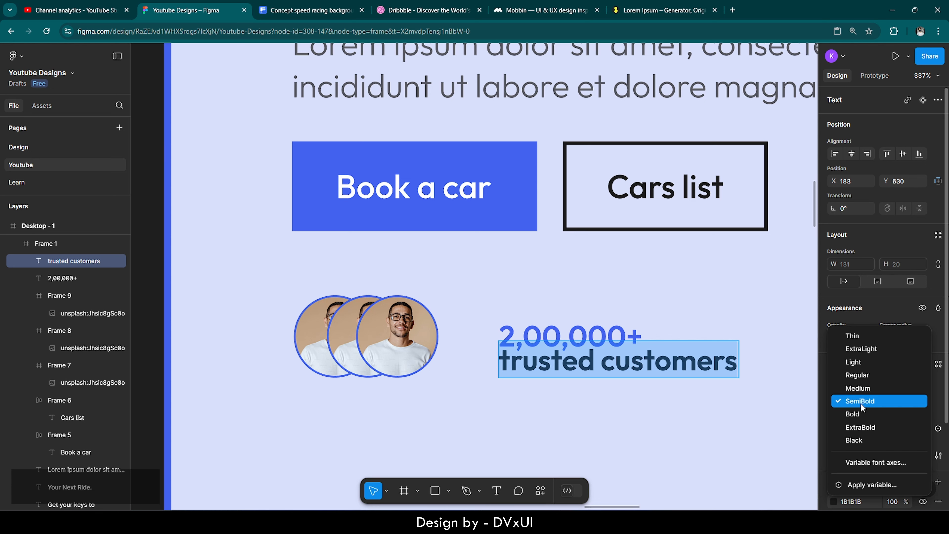
pyautogui.click(859, 378)
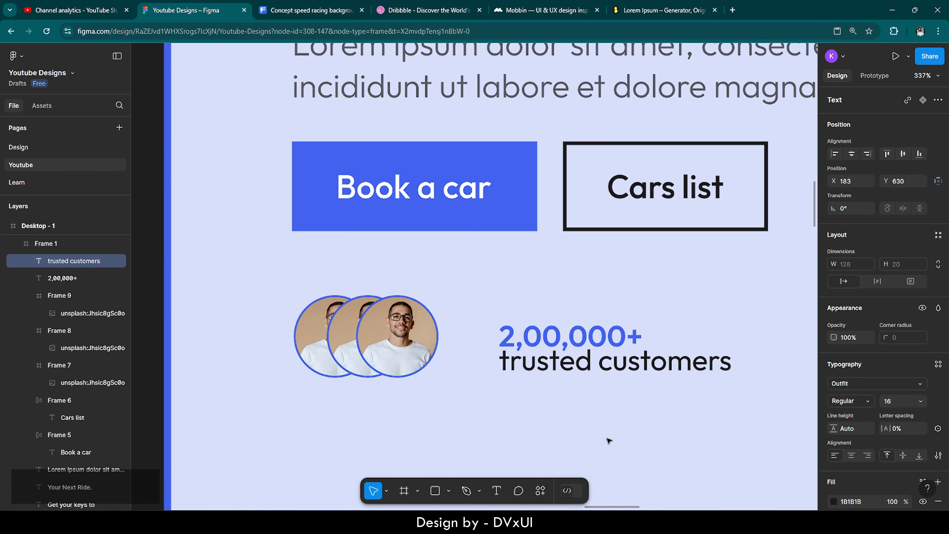
# Step: Lower "trusted customers" to about Y 634 and group it with "2,00,000+", vertically centred on the avatars at about X 184, Y 609
pyautogui.moveTo(642, 370); pyautogui.dragTo(643, 380)
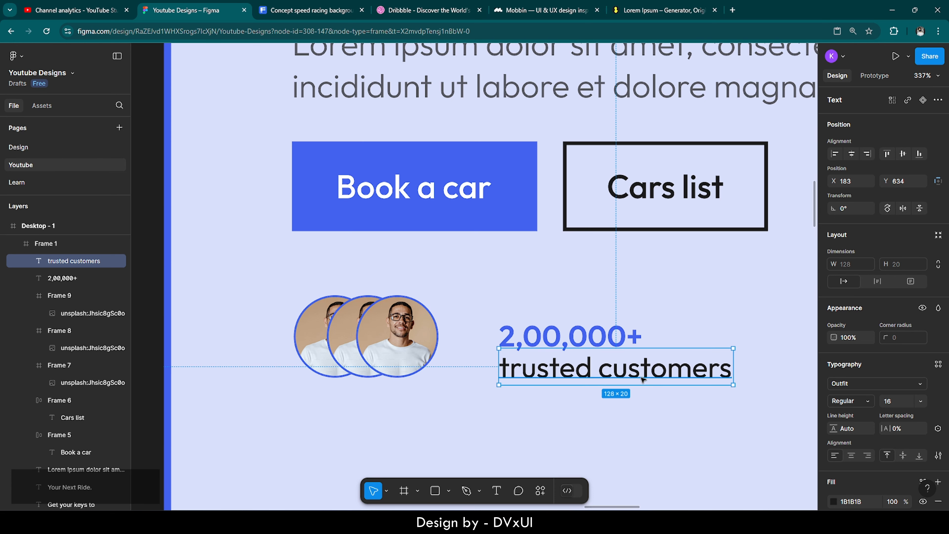
pyautogui.keyDown('shift'); pyautogui.click(610, 342); pyautogui.keyUp('shift')
pyautogui.rightClick(597, 344)
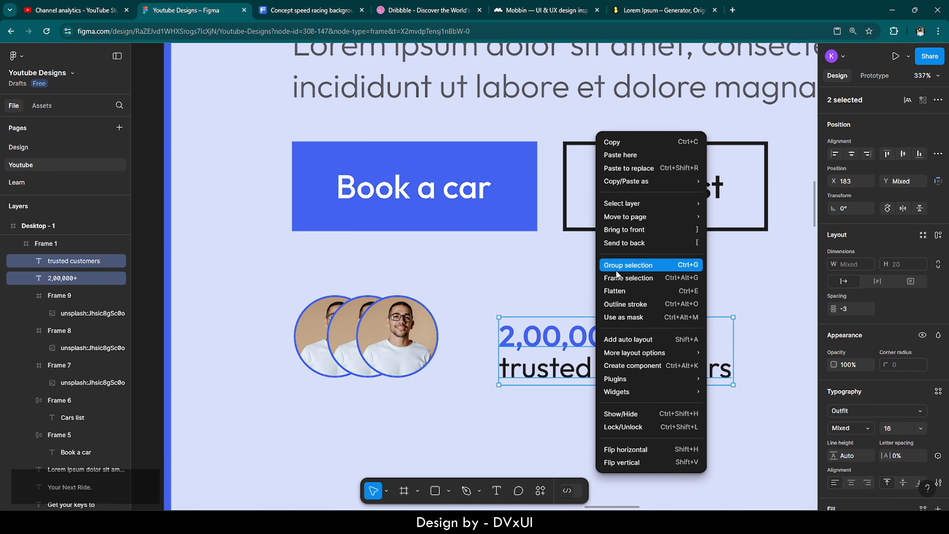
pyautogui.click(628, 265)
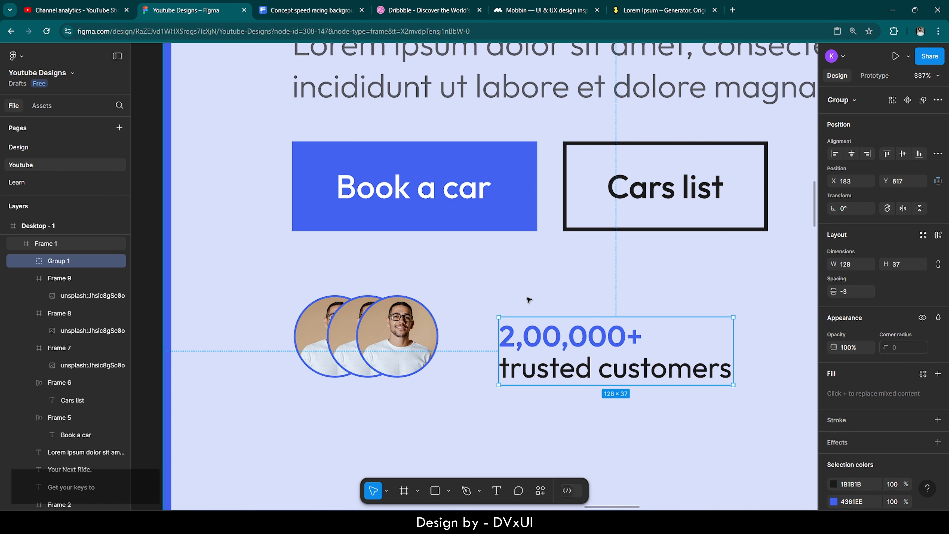
pyautogui.moveTo(561, 356); pyautogui.dragTo(562, 341)
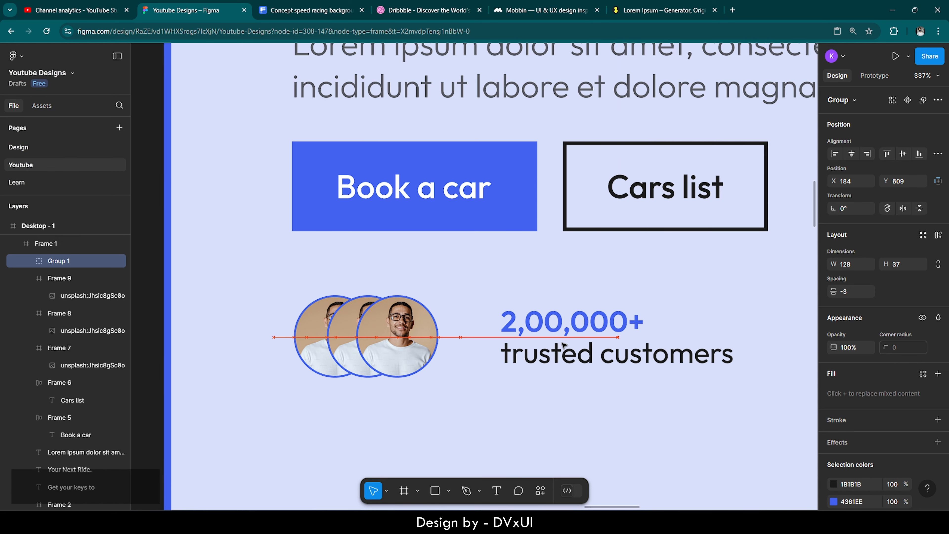
# Step: Group the three overlapping avatar circles and name the group "Avatars"
pyautogui.click(407, 348)
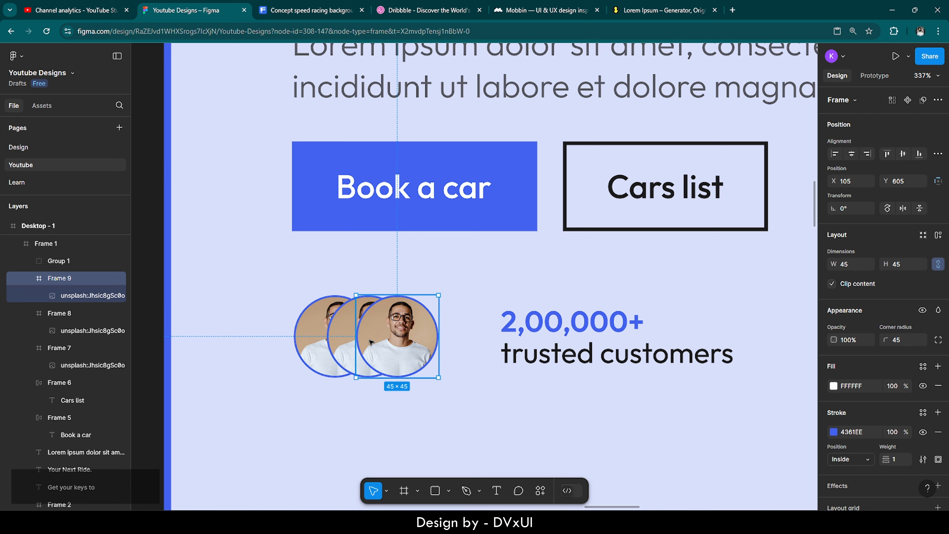
pyautogui.keyDown('shift'); pyautogui.click(338, 336); pyautogui.keyUp('shift')
pyautogui.keyDown('shift'); pyautogui.click(308, 338); pyautogui.keyUp('shift')
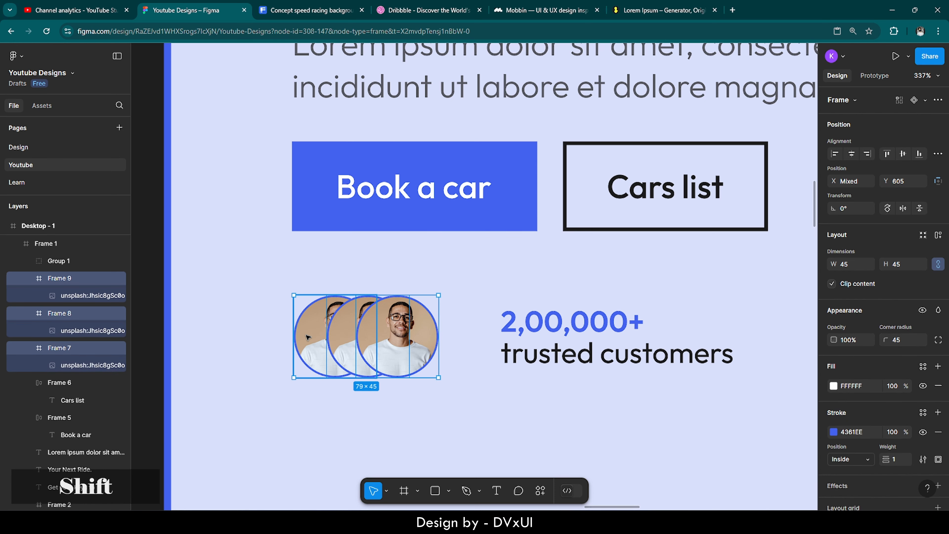
pyautogui.rightClick(397, 349)
pyautogui.click(415, 278)
pyautogui.doubleClick(62, 279)
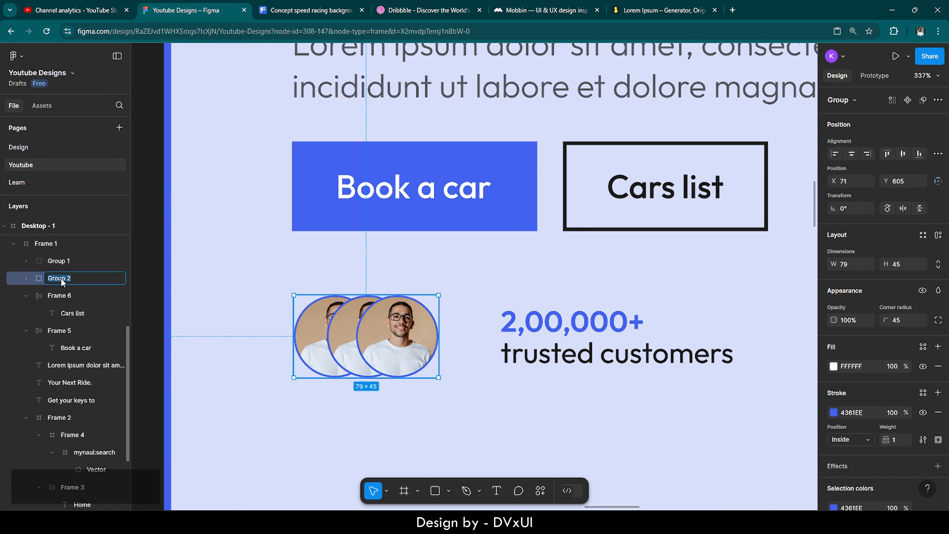
pyautogui.write('Avatars')
# Step: Rename the group holding the two customer text lines as "Avatar-text"
pyautogui.click(70, 261)
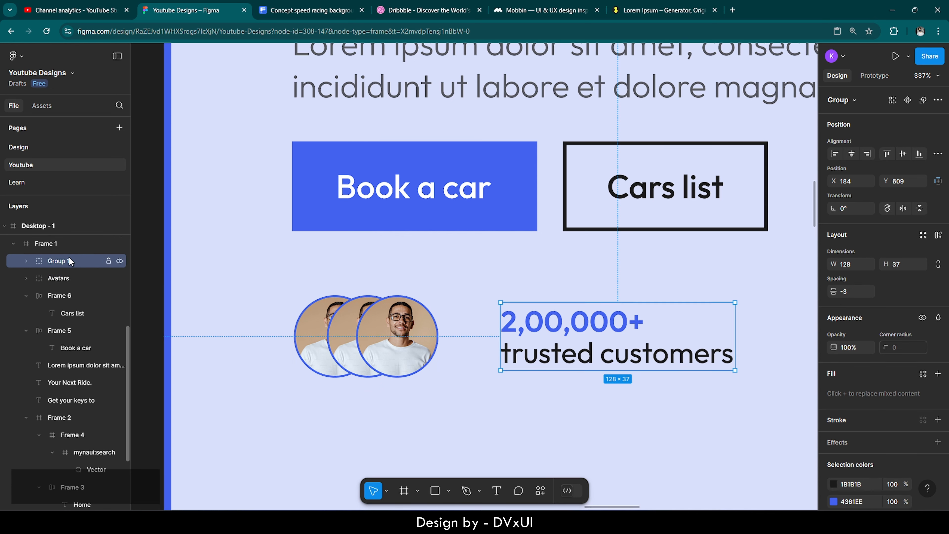
pyautogui.doubleClick(70, 261)
pyautogui.press('BackSpace')
pyautogui.write('Text')
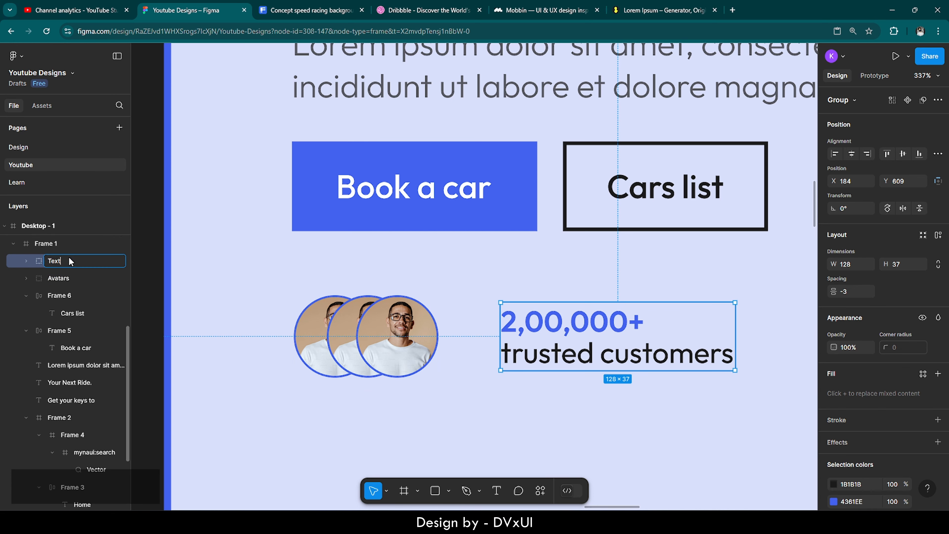
pyautogui.press('BackSpace')
pyautogui.press('BackSpace')
pyautogui.press('BackSpace')
pyautogui.press('BackSpace')
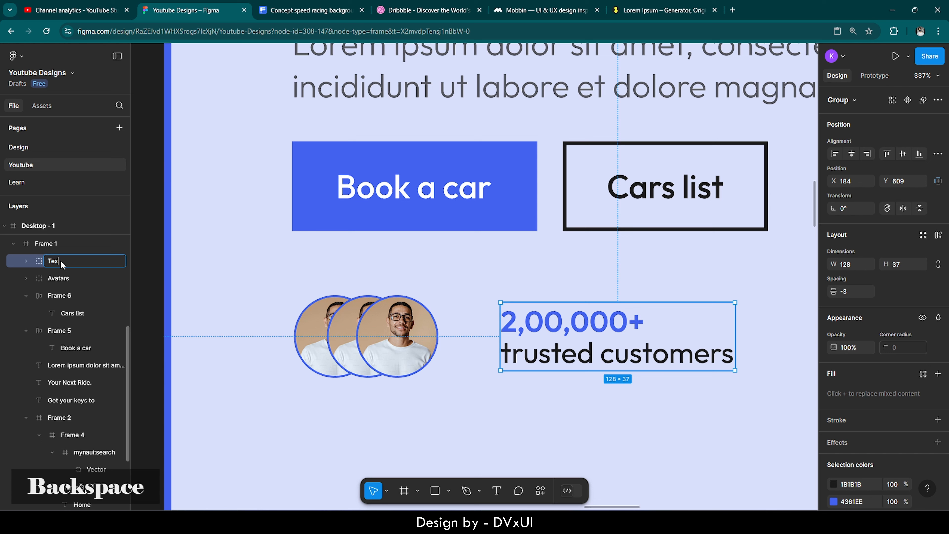
pyautogui.write('Avtar')
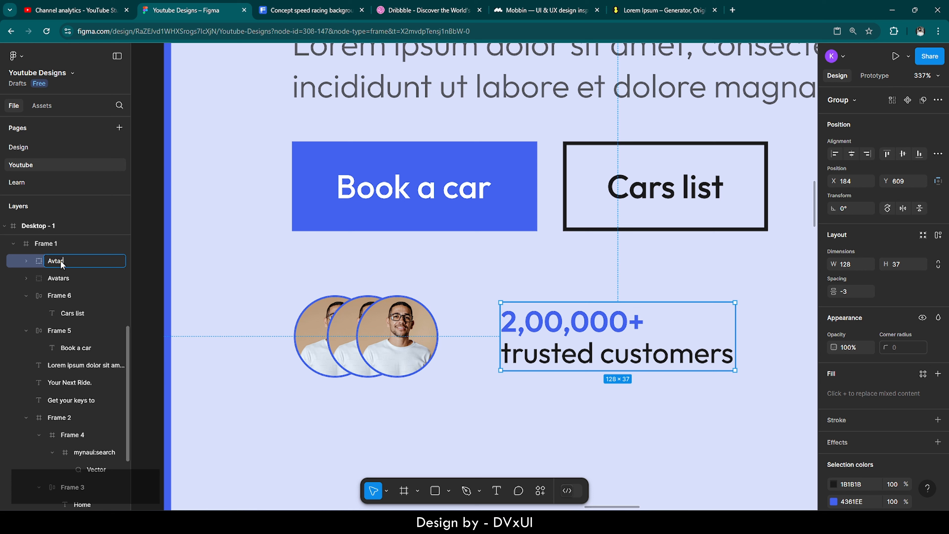
pyautogui.write('-text')
pyautogui.press('Return')
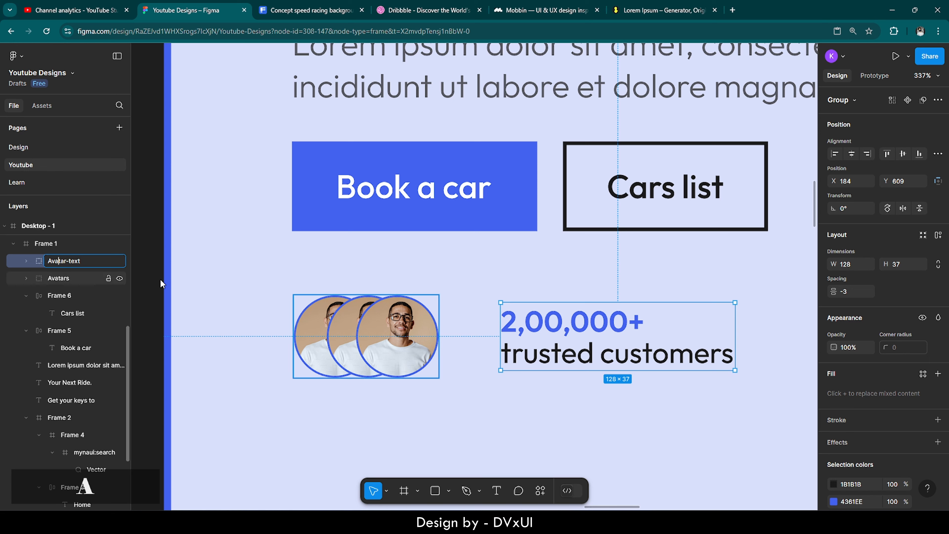
# Step: Combine the Avatars and Avatar-text groups into a horizontal auto layout with a gap of 14
pyautogui.keyDown('shift'); pyautogui.click(377, 299); pyautogui.keyUp('shift')
pyautogui.rightClick(500, 353)
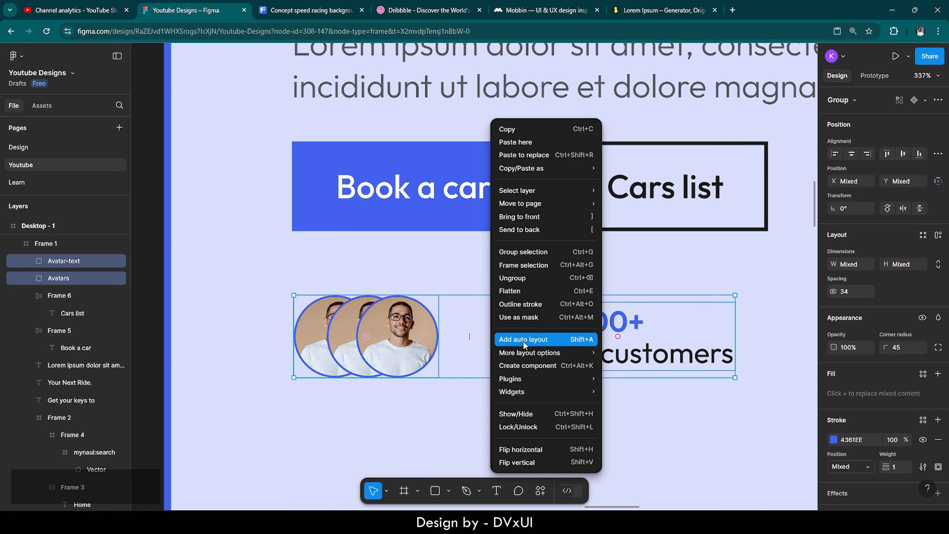
pyautogui.click(510, 340)
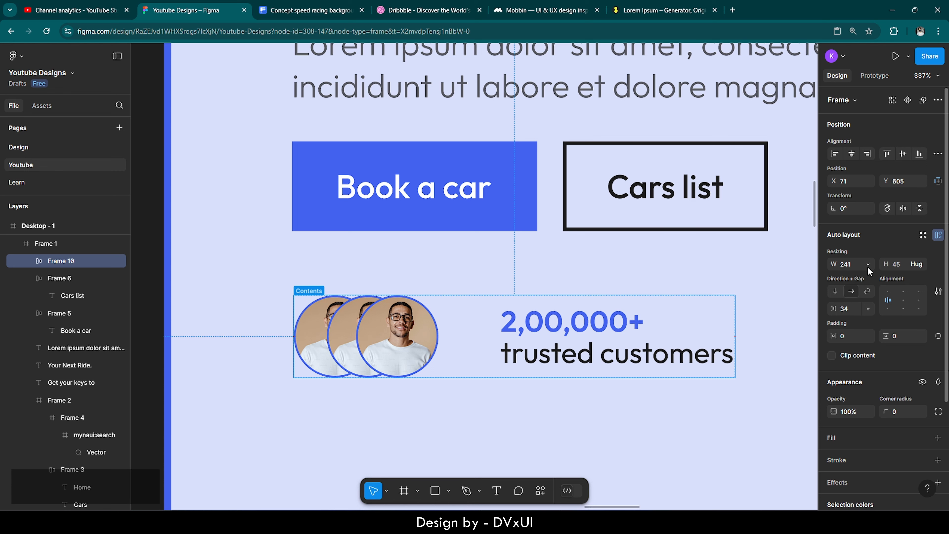
pyautogui.click(846, 309)
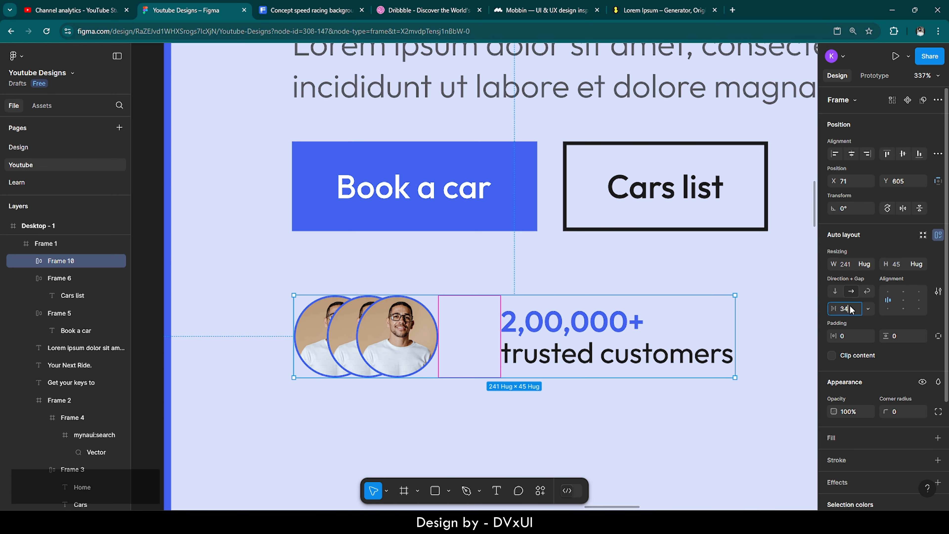
pyautogui.hotkey('shift', 'Down')
pyautogui.hotkey('shift', 'Down')
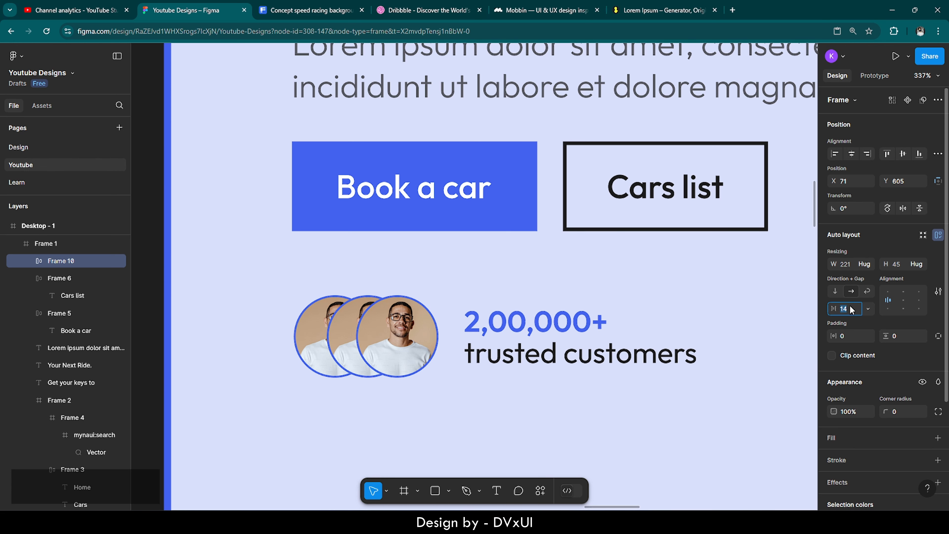
pyautogui.click(434, 402)
# Step: Nudge the avatar and trusted-customers row to X 70, Y 599, closer beneath the two buttons
pyautogui.scroll(-8, 465, 402)
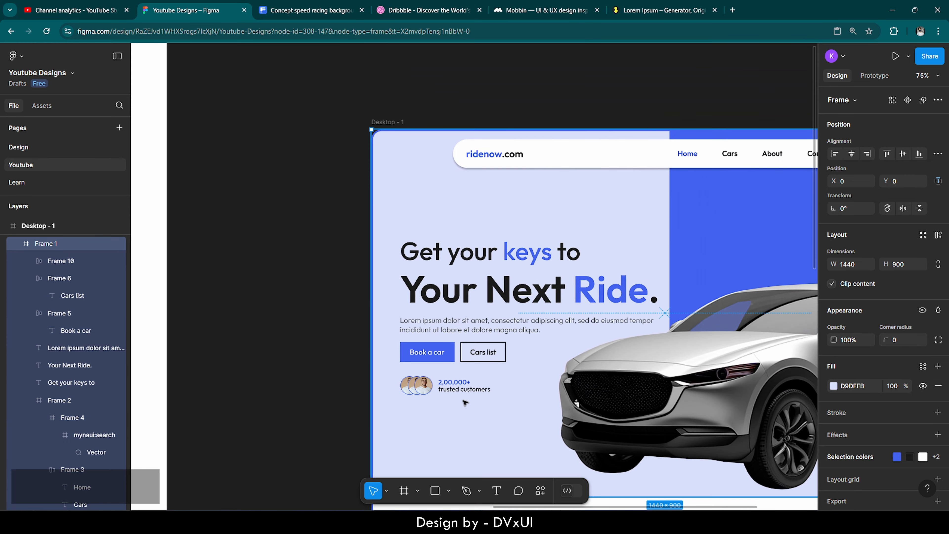
pyautogui.click(454, 387)
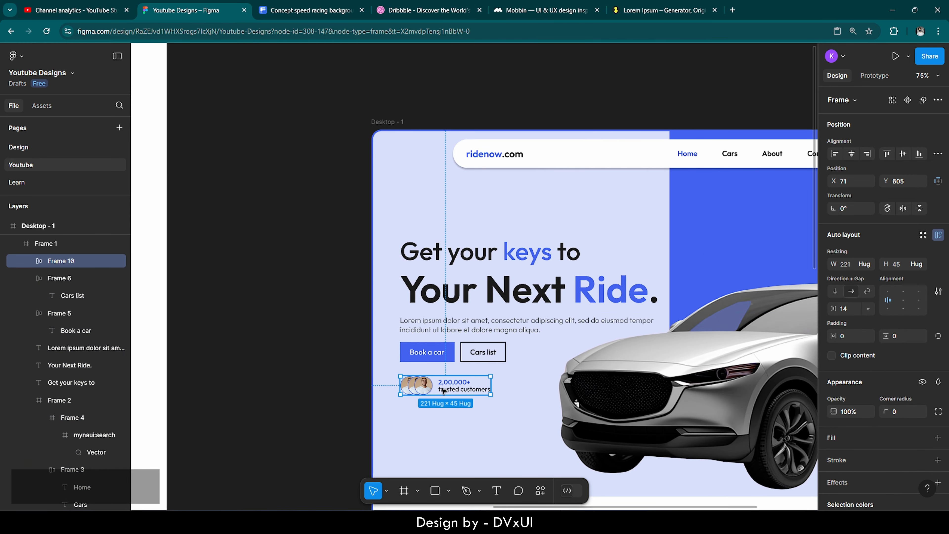
pyautogui.press('Right')
pyautogui.press('Up')
pyautogui.press('Up')
pyautogui.press('Up')
pyautogui.press('Up')
pyautogui.press('Up')
pyautogui.press('Up')
pyautogui.press('Left')
pyautogui.press('Left')
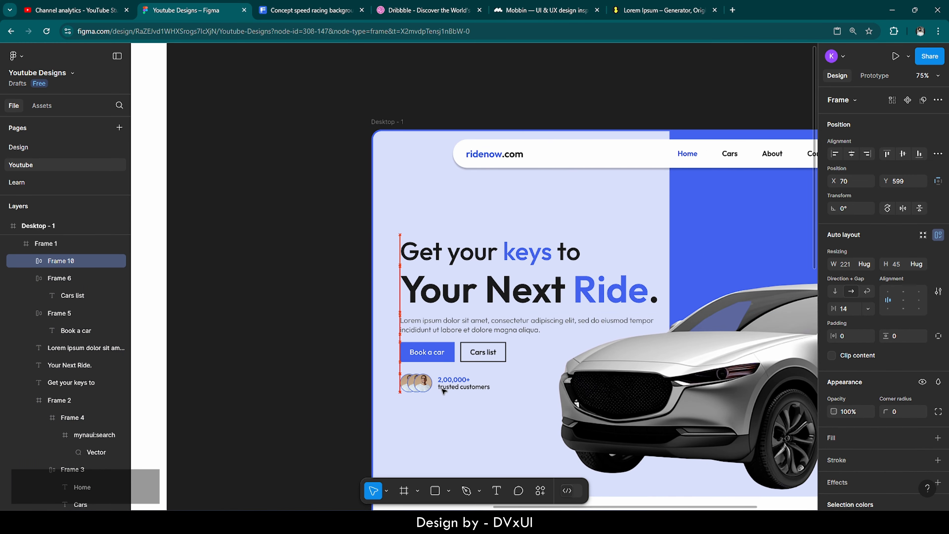
# Step: Add the text "Partner with -" near the lower edge of the hero section, below the avatar row
pyautogui.scroll(-3, 443, 390)
pyautogui.scroll(-3, 444, 390)
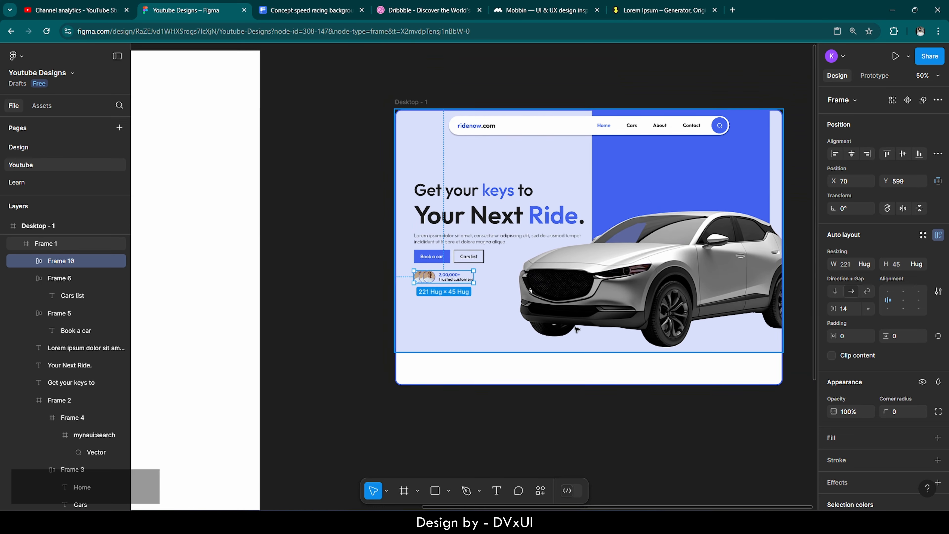
pyautogui.click(13, 407)
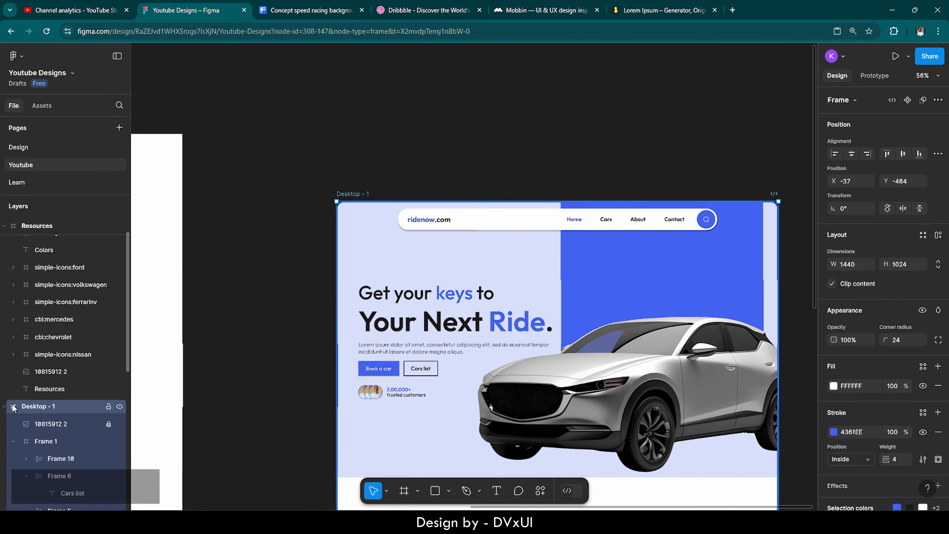
pyautogui.hotkey('shift', '2')
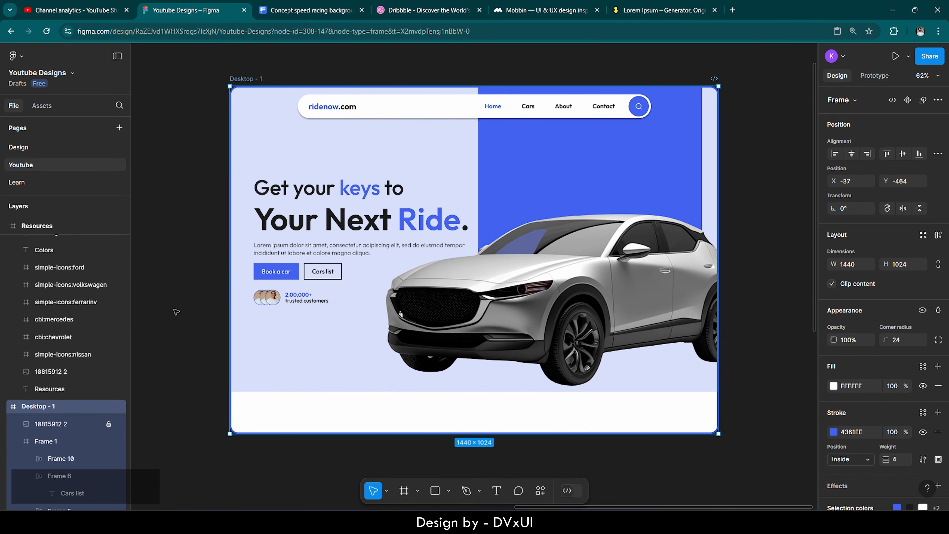
pyautogui.click(177, 312)
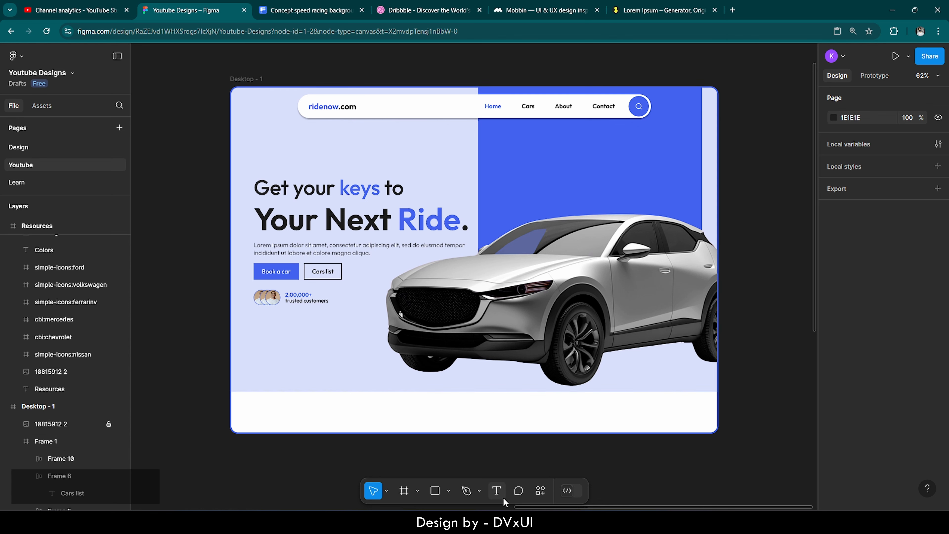
pyautogui.click(497, 493)
pyautogui.click(263, 380)
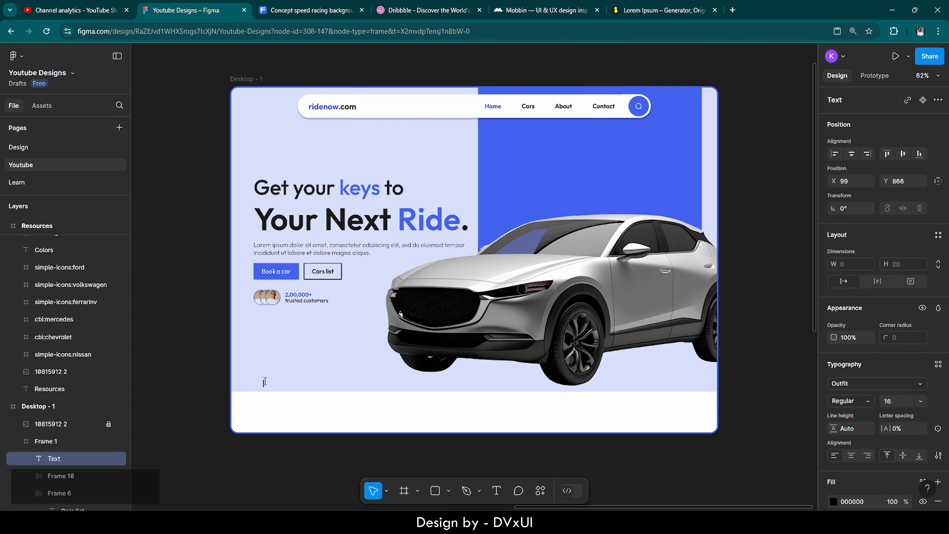
pyautogui.write('Par')
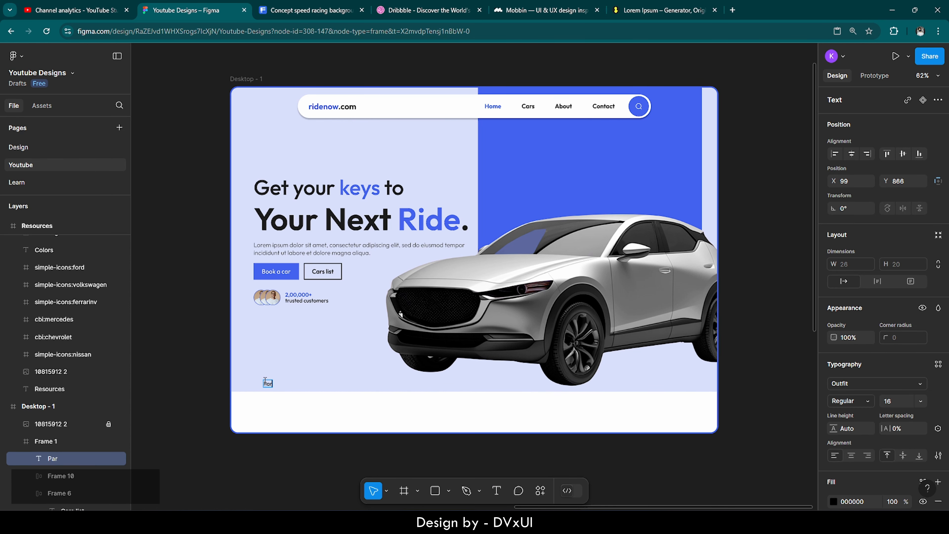
pyautogui.write('tner with -')
# Step: Format the "Partner with -" text with size 24, Medium weight and the blue 4361EE fill
pyautogui.hotkey('ctrl', 'a')
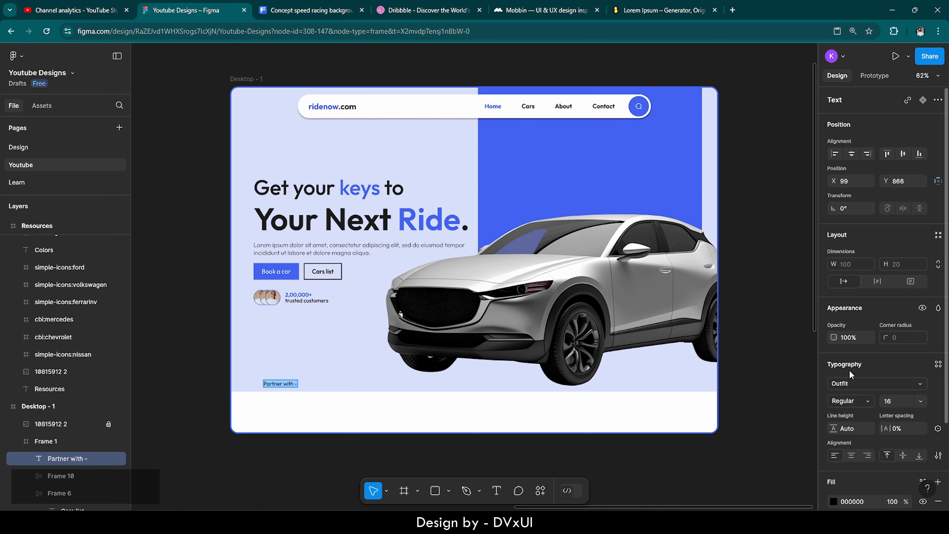
pyautogui.click(896, 403)
pyautogui.press('BackSpace')
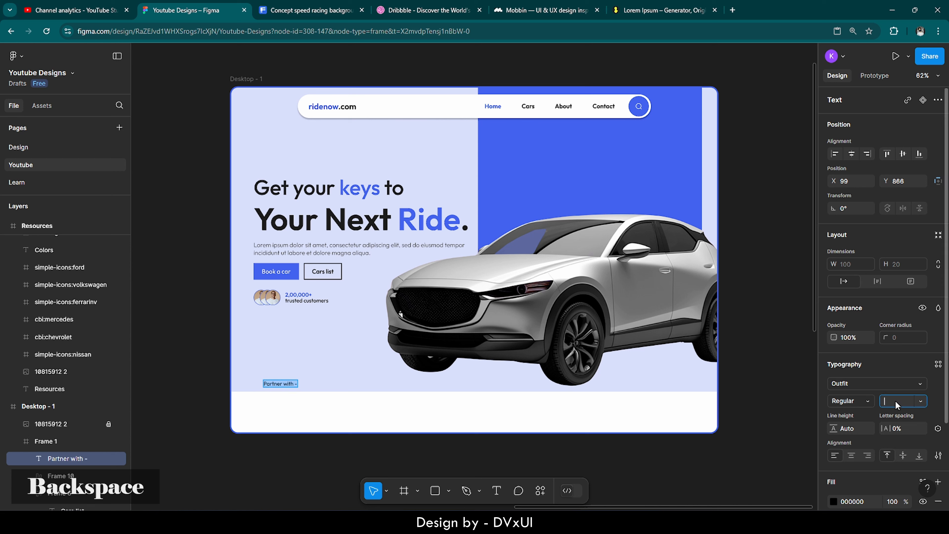
pyautogui.write('24')
pyautogui.press('Return')
pyautogui.click(850, 401)
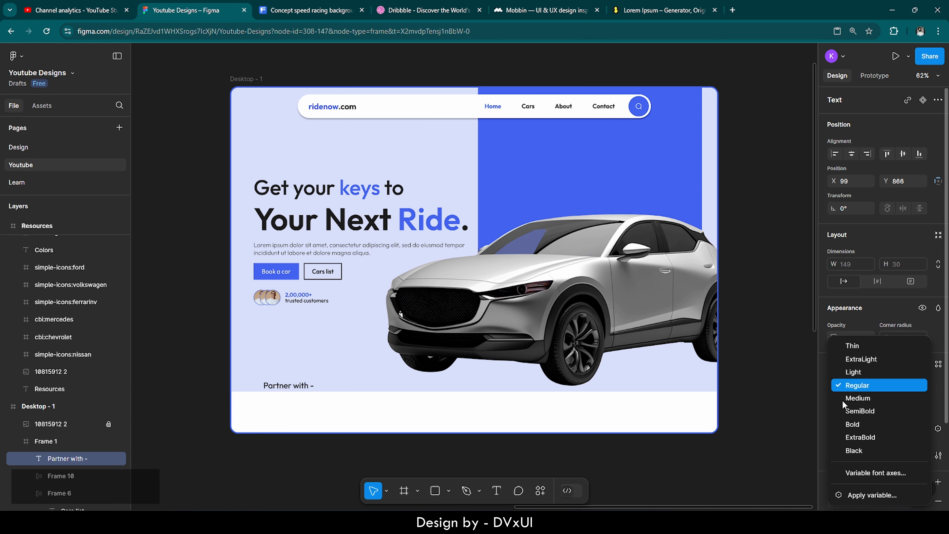
pyautogui.click(852, 397)
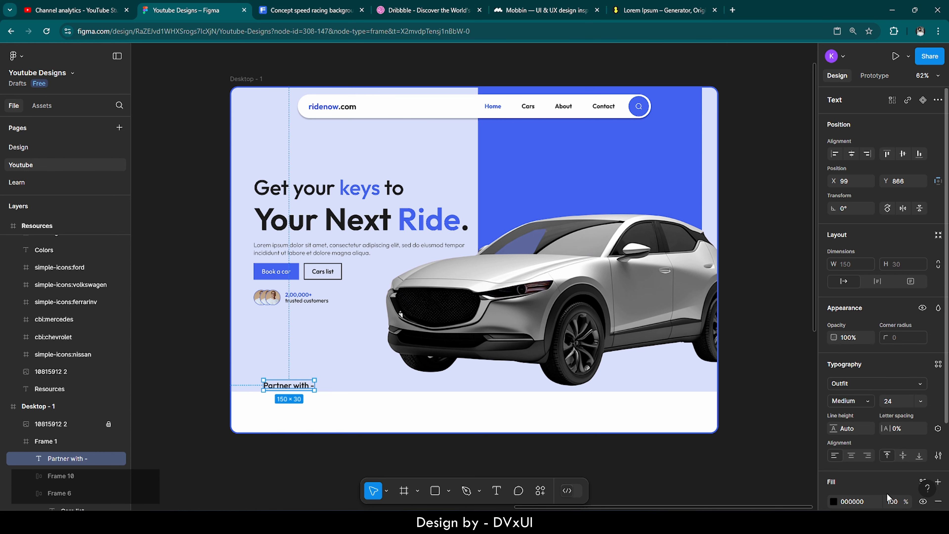
pyautogui.click(833, 502)
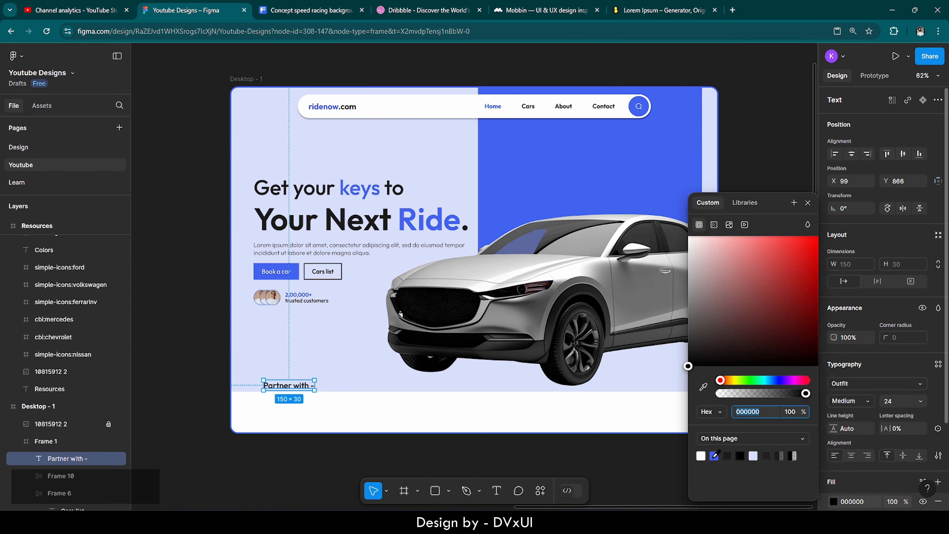
pyautogui.click(715, 455)
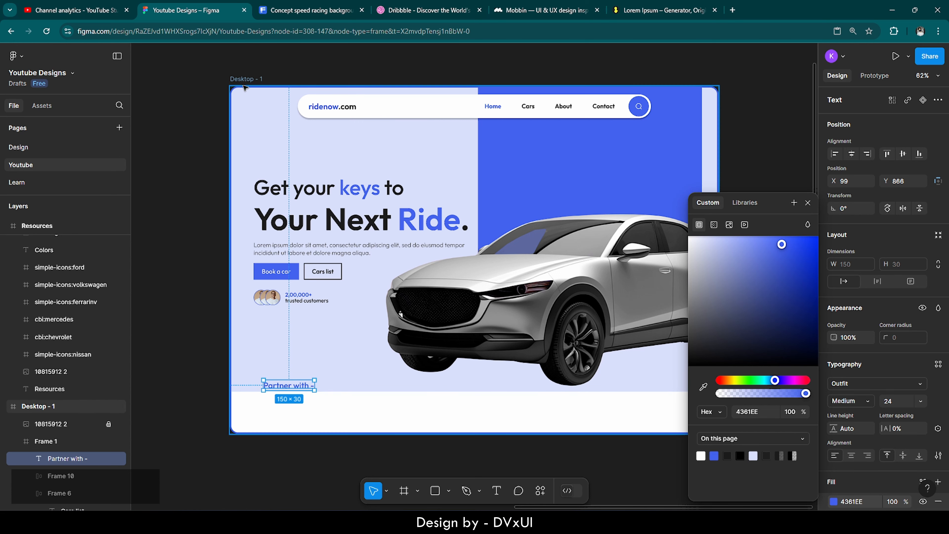
# Step: Show the 16-column layout grid on Desktop - 1 and shift "Partner with -" to line up with the headline's starting edge, slightly lower
pyautogui.click(242, 79)
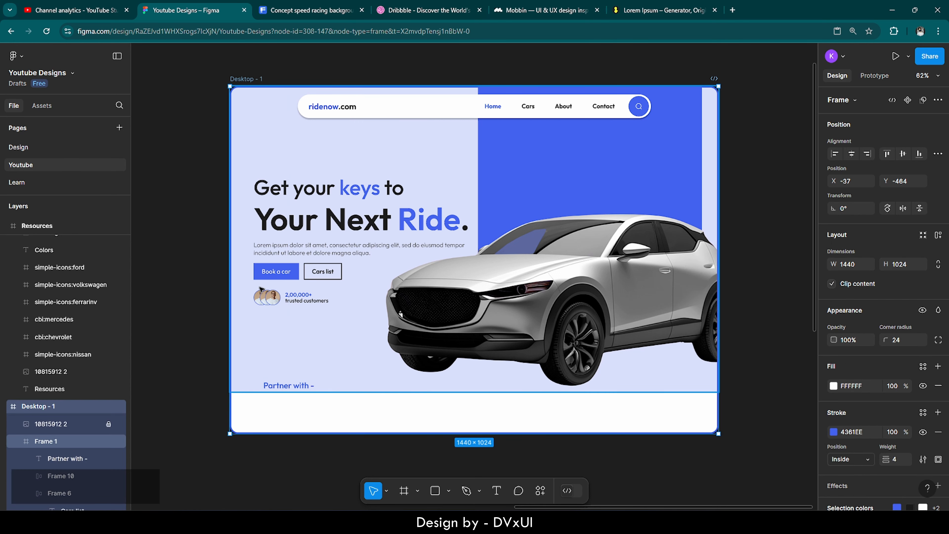
pyautogui.scroll(-3, 907, 453)
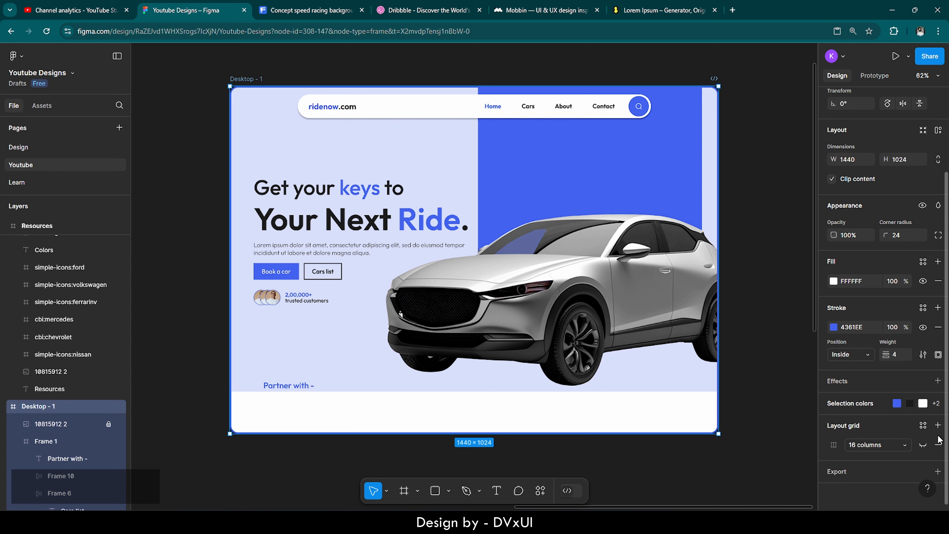
pyautogui.click(923, 445)
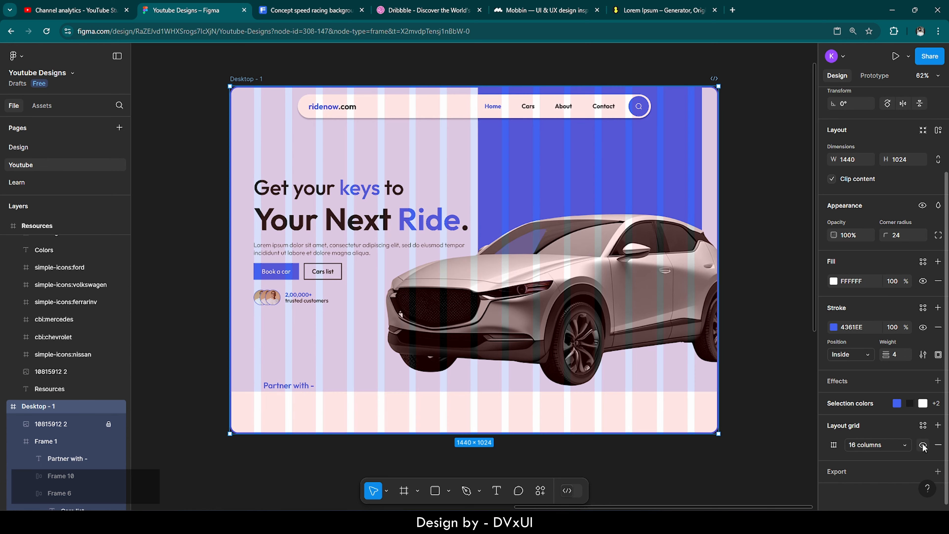
pyautogui.doubleClick(281, 388)
pyautogui.hotkey('shift', 'Left')
pyautogui.hotkey('shift', 'Left')
pyautogui.hotkey('shift', 'Left')
pyautogui.hotkey('shift', 'Left')
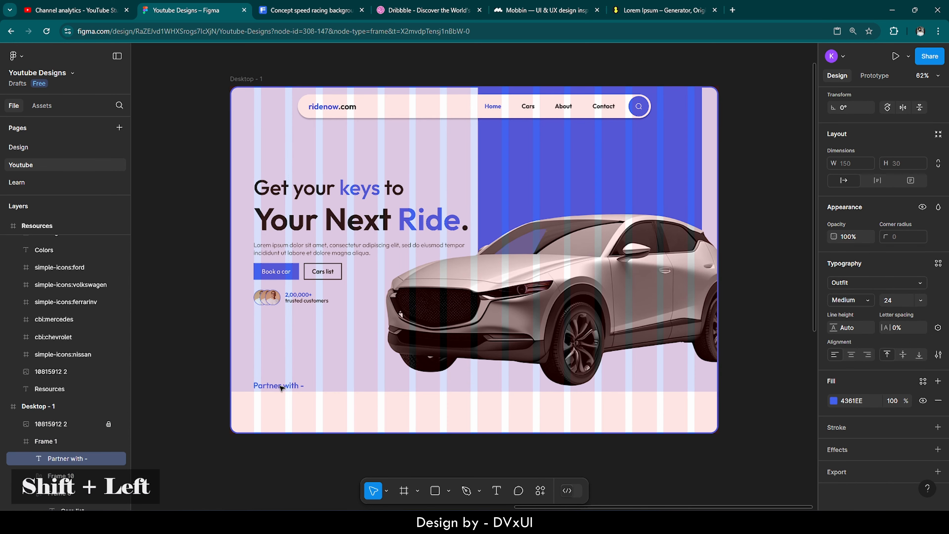
pyautogui.press('Down')
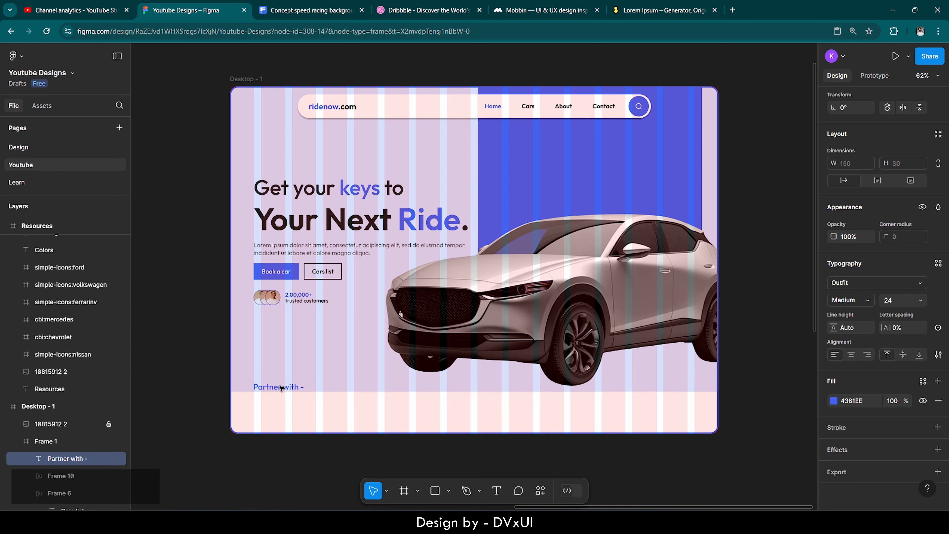
# Step: Hide the 16-column layout grid on Desktop - 1
pyautogui.press('Escape')
pyautogui.click(252, 88)
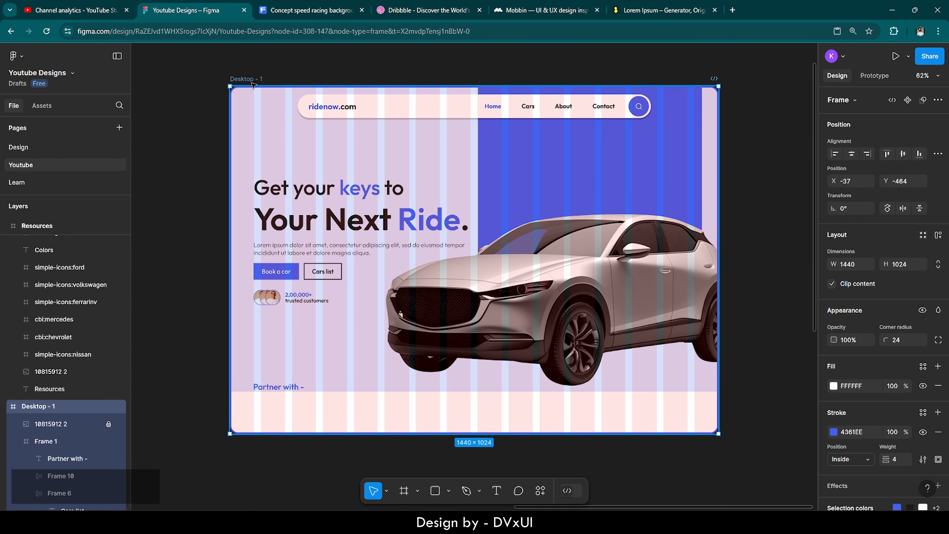
pyautogui.scroll(-3, 947, 458)
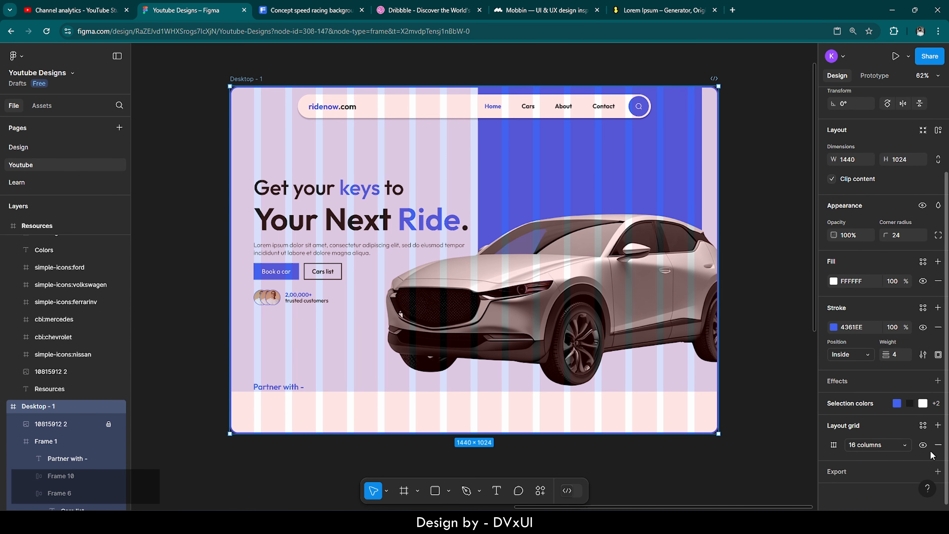
pyautogui.click(923, 445)
pyautogui.click(595, 450)
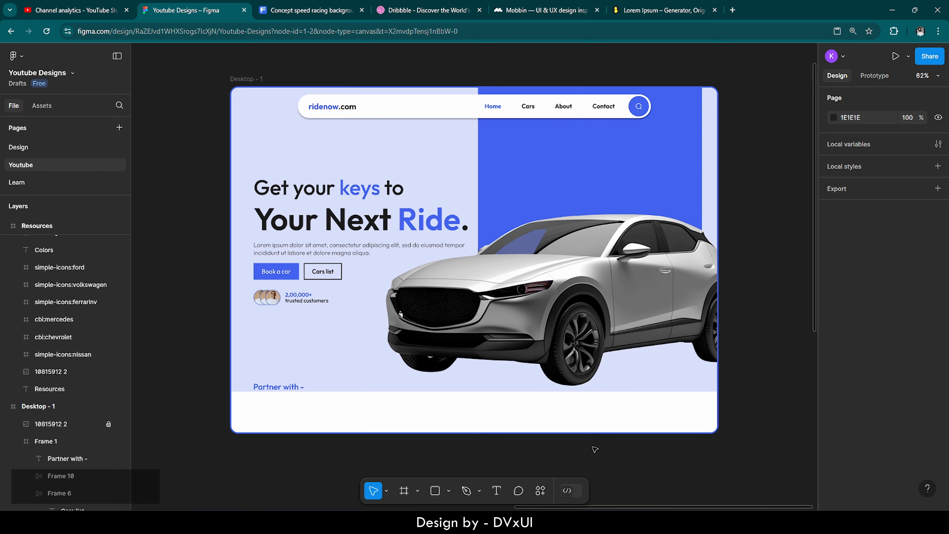
# Step: Wrap the Nissan, Chevrolet, Mercedes, Ferrari, Volkswagen and Ford logos in the Resources frame in one auto layout
pyautogui.scroll(-5, 776, 328)
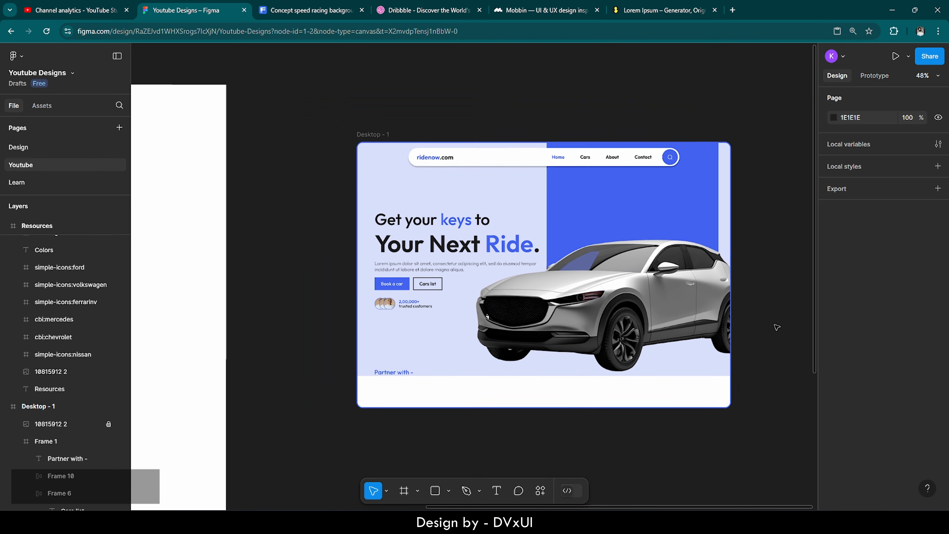
pyautogui.scroll(5, 280, 254)
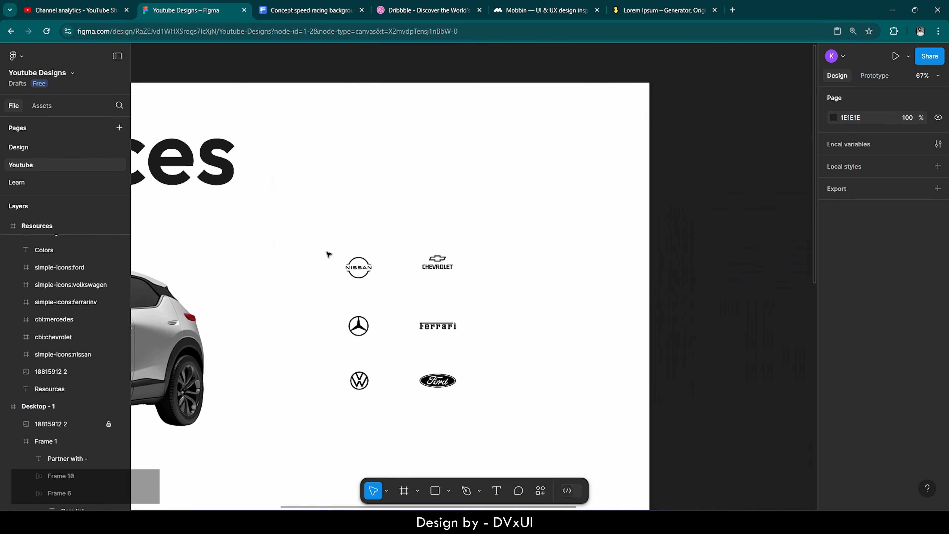
pyautogui.click(359, 268)
pyautogui.keyDown('shift'); pyautogui.click(436, 275); pyautogui.keyUp('shift')
pyautogui.keyDown('shift'); pyautogui.click(358, 325); pyautogui.keyUp('shift')
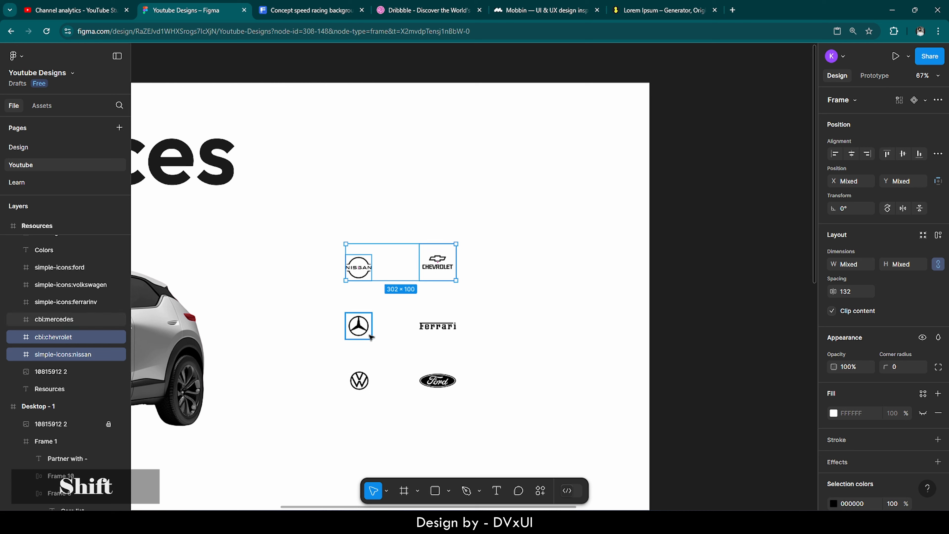
pyautogui.keyDown('shift'); pyautogui.click(437, 326); pyautogui.keyUp('shift')
pyautogui.keyDown('shift'); pyautogui.click(365, 385); pyautogui.keyUp('shift')
pyautogui.keyDown('shift'); pyautogui.click(438, 382); pyautogui.keyUp('shift')
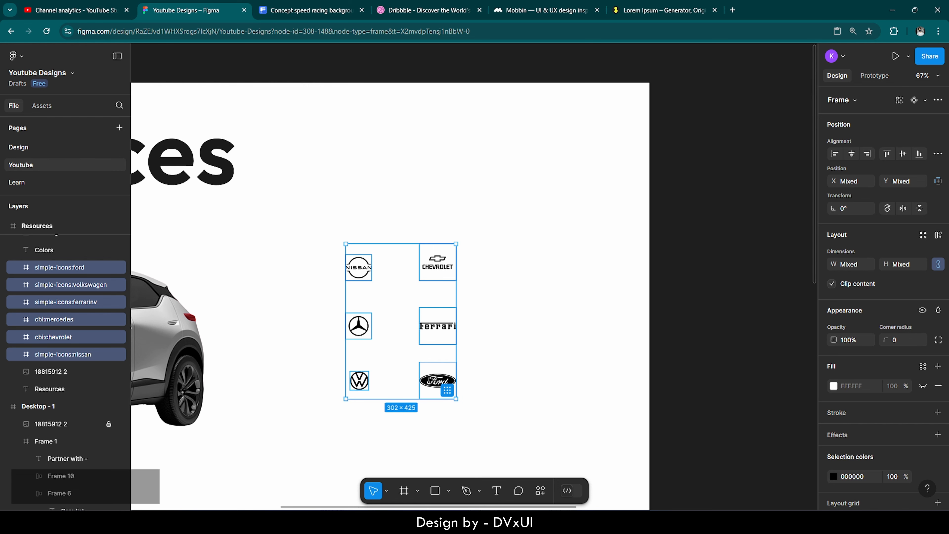
pyautogui.rightClick(429, 337)
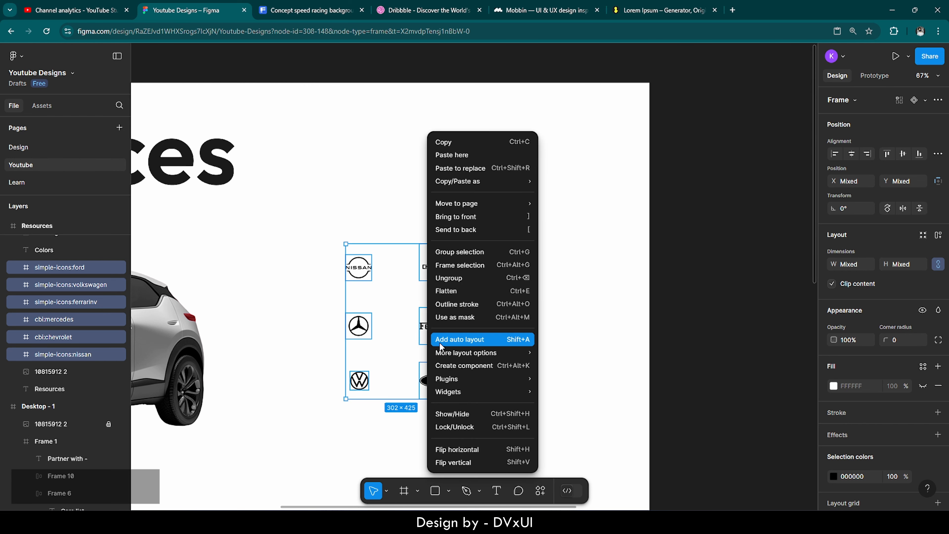
pyautogui.click(460, 343)
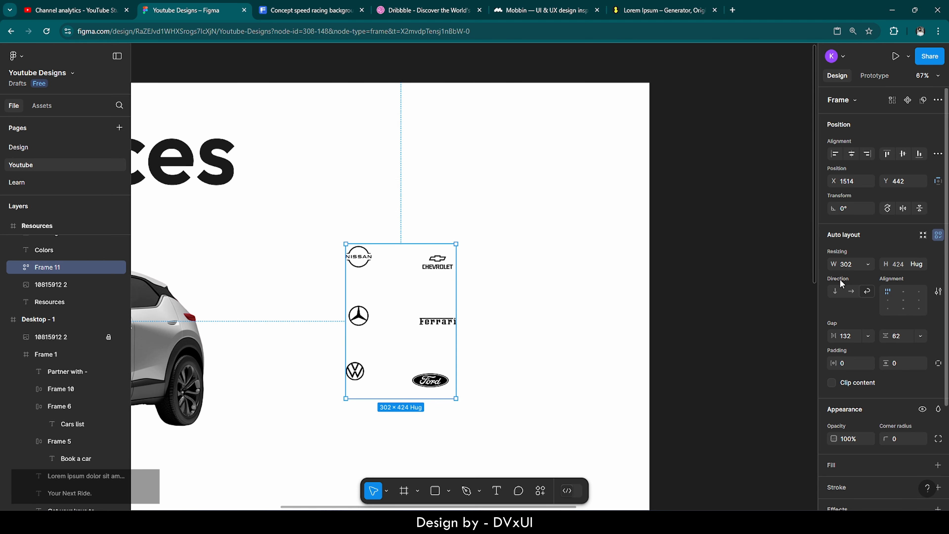
# Step: Arrange the brand logos in a horizontal auto layout that hugs its contents' width, centre-align them, and nudge the row down to Y 507
pyautogui.click(851, 292)
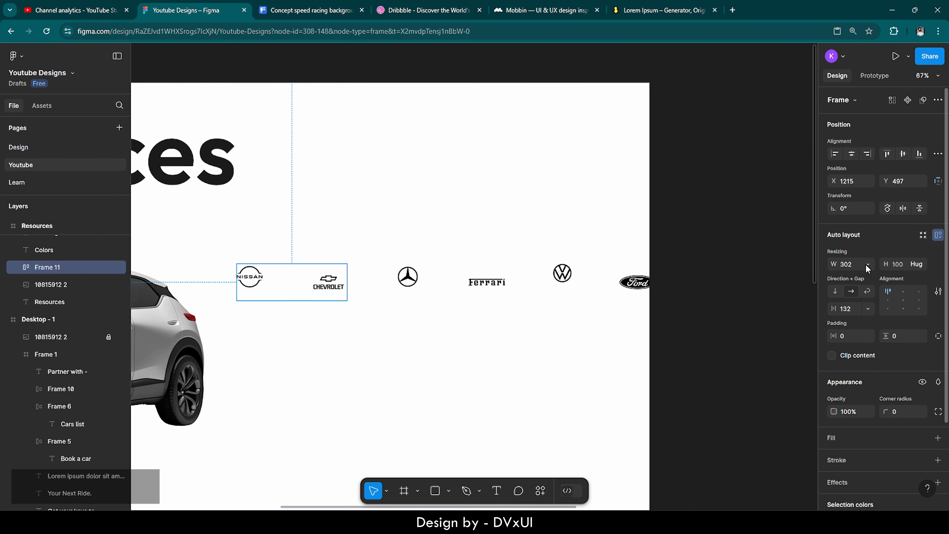
pyautogui.click(866, 264)
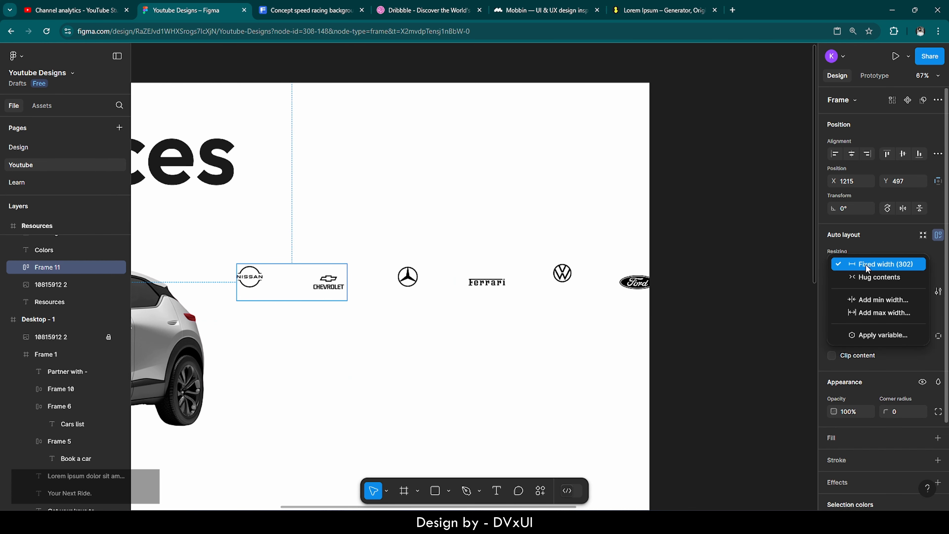
pyautogui.click(874, 278)
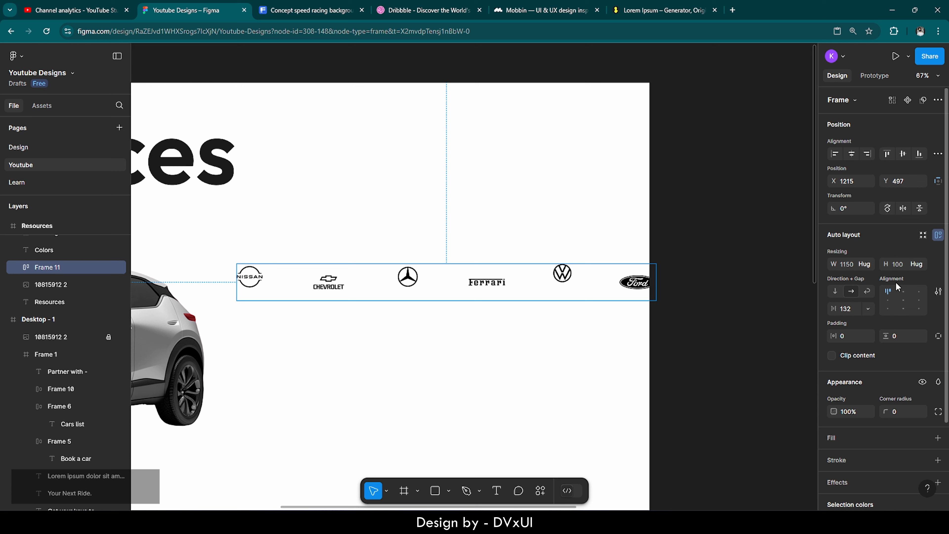
pyautogui.click(904, 300)
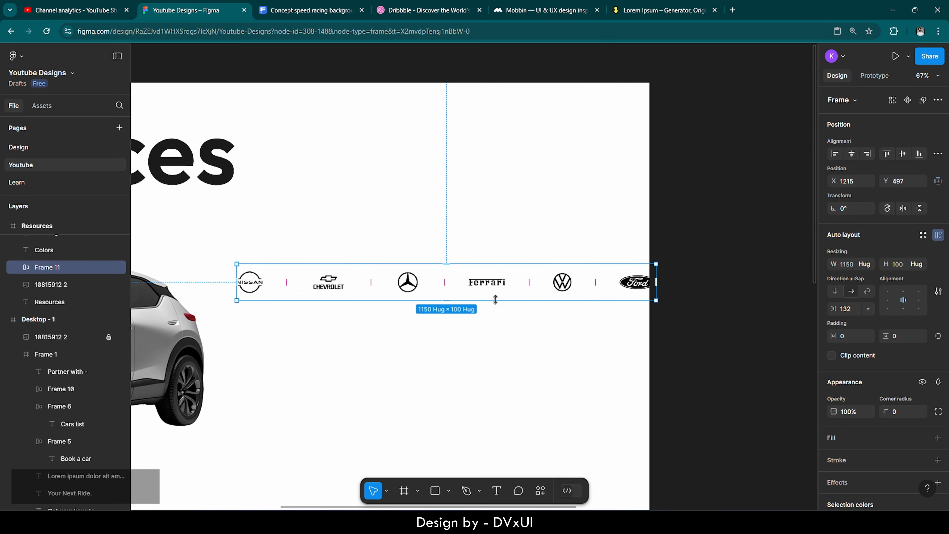
pyautogui.hotkey('shift', 'Down')
# Step: Copy the brand logo row from the Resources frame into the Desktop - 1 frame
pyautogui.hotkey('ctrl', 'c')
pyautogui.scroll(-3, 388, 313)
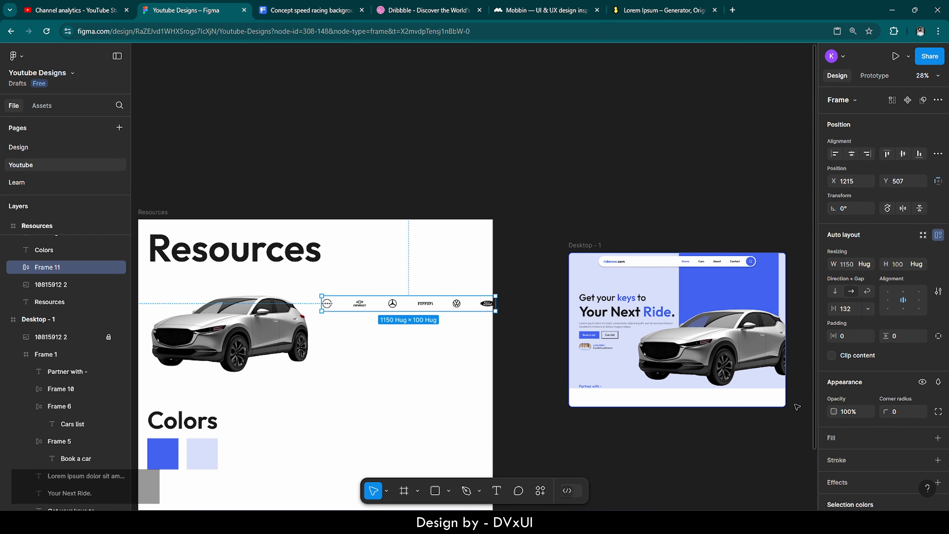
pyautogui.scroll(1, 807, 390)
pyautogui.scroll(2, 806, 389)
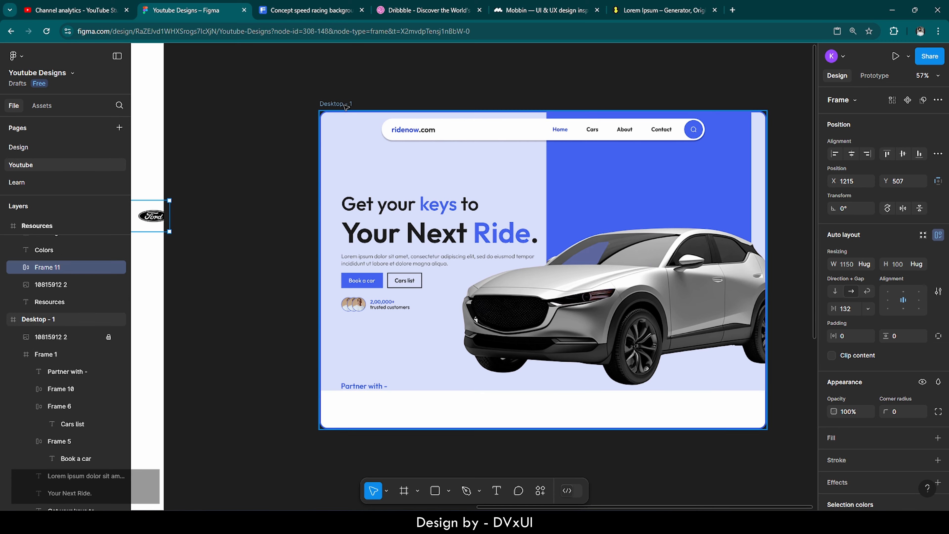
pyautogui.click(343, 104)
pyautogui.hotkey('ctrl', 'v')
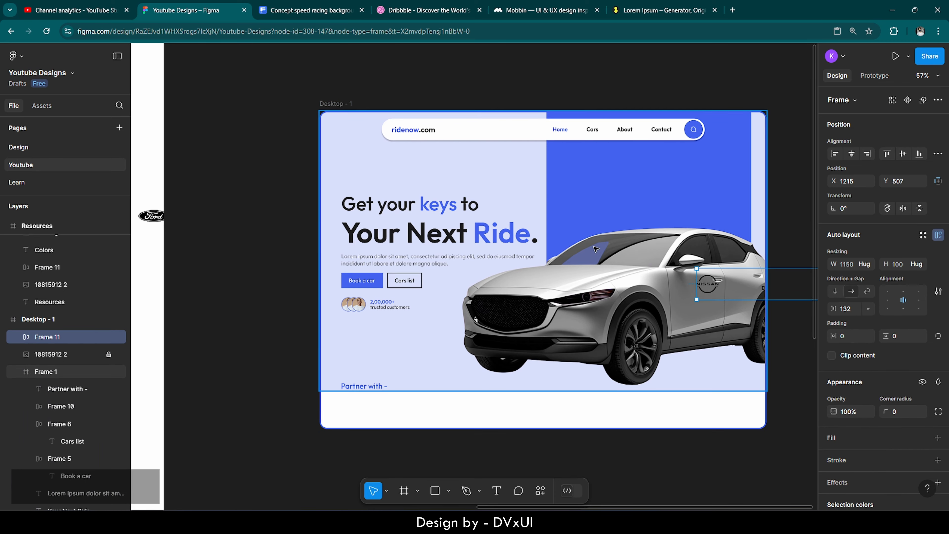
# Step: Place the logo row in the white strip below "Partner with -" and centre it horizontally in Desktop - 1
pyautogui.scroll(1, 618, 256)
pyautogui.moveTo(725, 289); pyautogui.dragTo(361, 428)
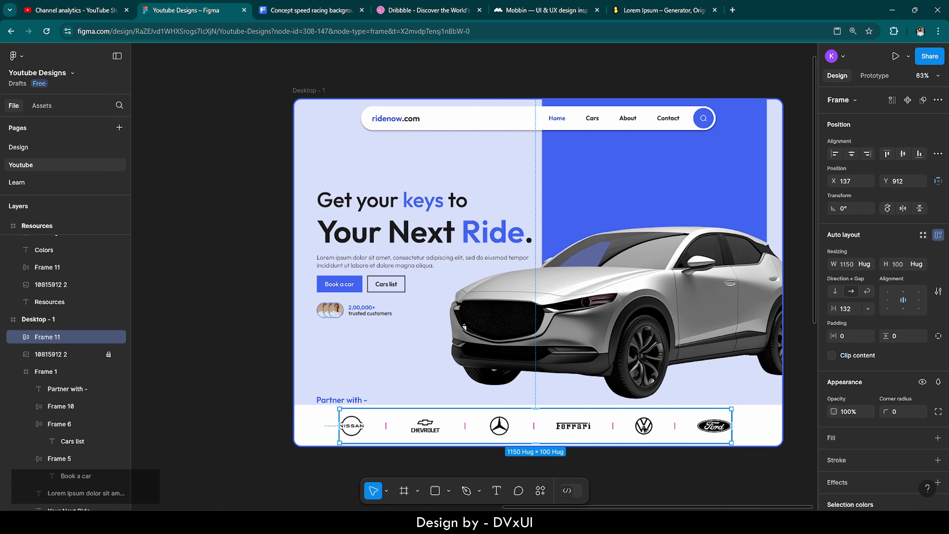
pyautogui.click(853, 157)
pyautogui.press('Escape')
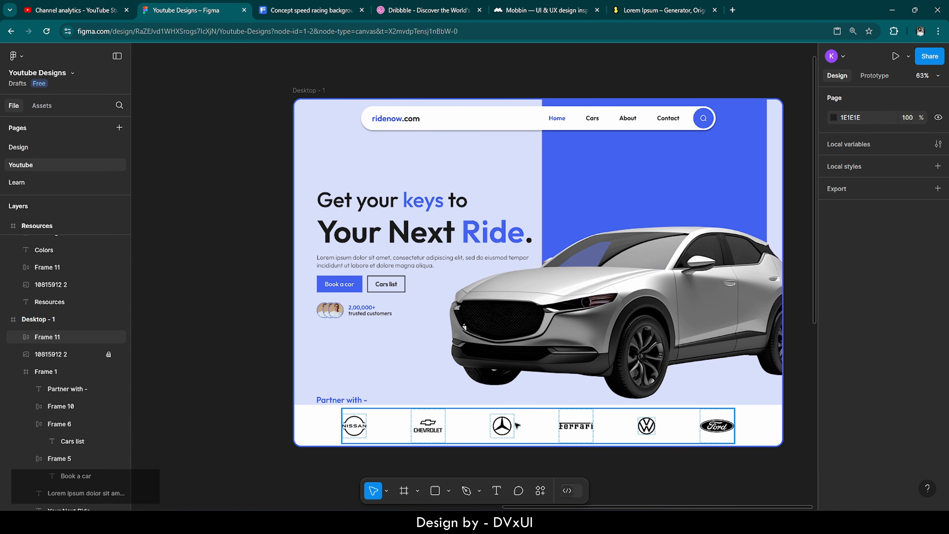
# Step: Set the gap between the logos in Desktop - 1's brand row to 160
pyautogui.click(531, 427)
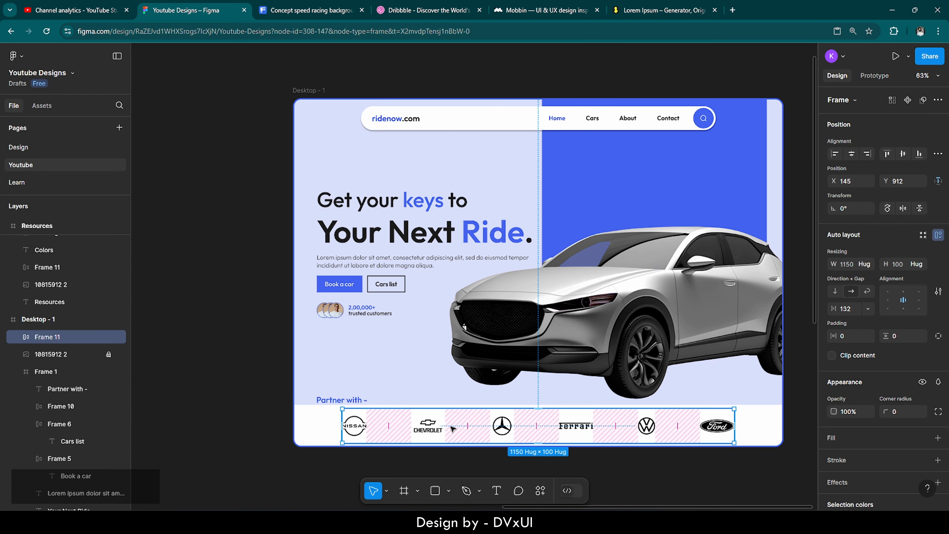
pyautogui.click(861, 310)
pyautogui.write('160')
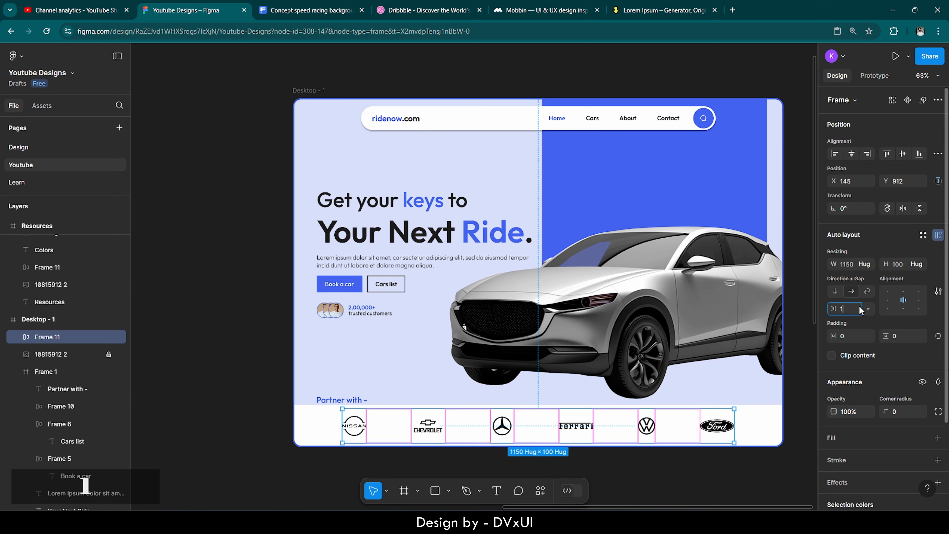
pyautogui.press('Return')
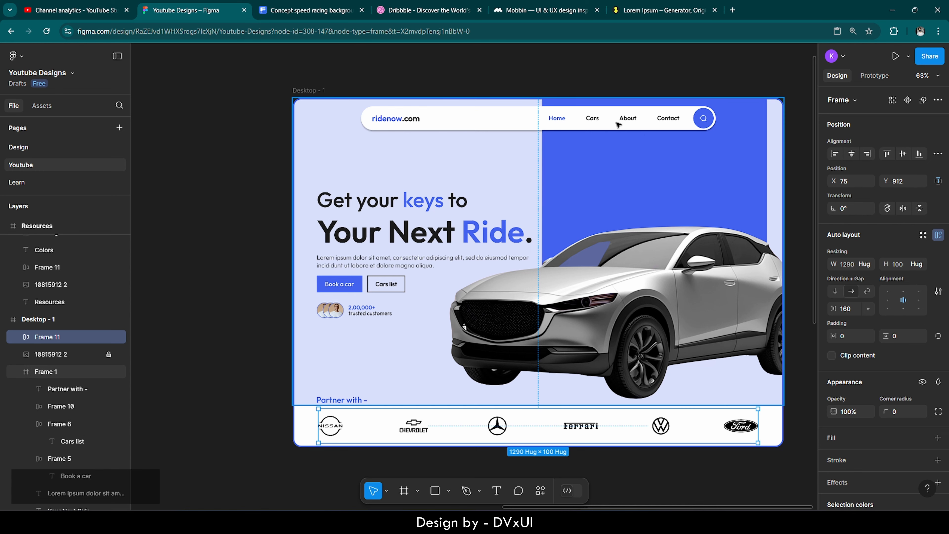
# Step: Nudge the "Partner with -" text slightly upward to Y 868
pyautogui.click(352, 400)
pyautogui.press('Up')
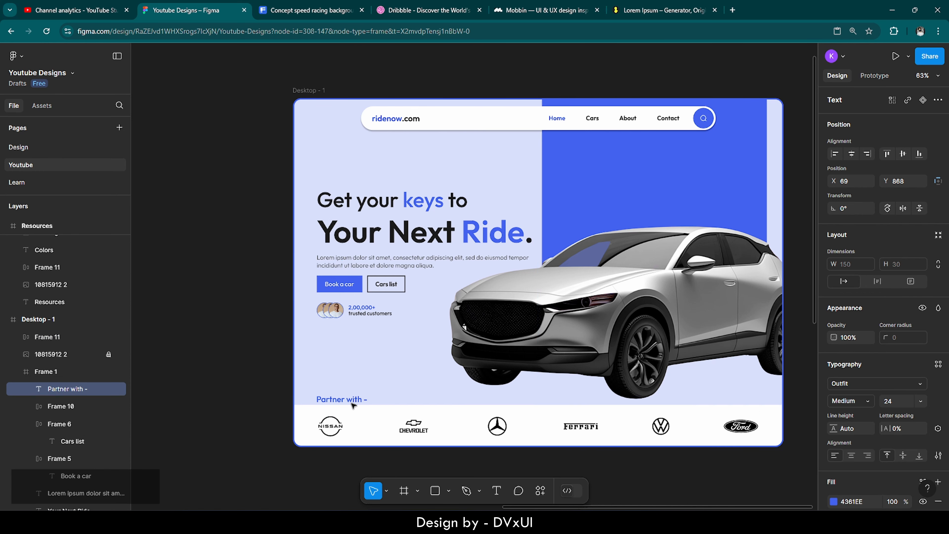
pyautogui.press('Up')
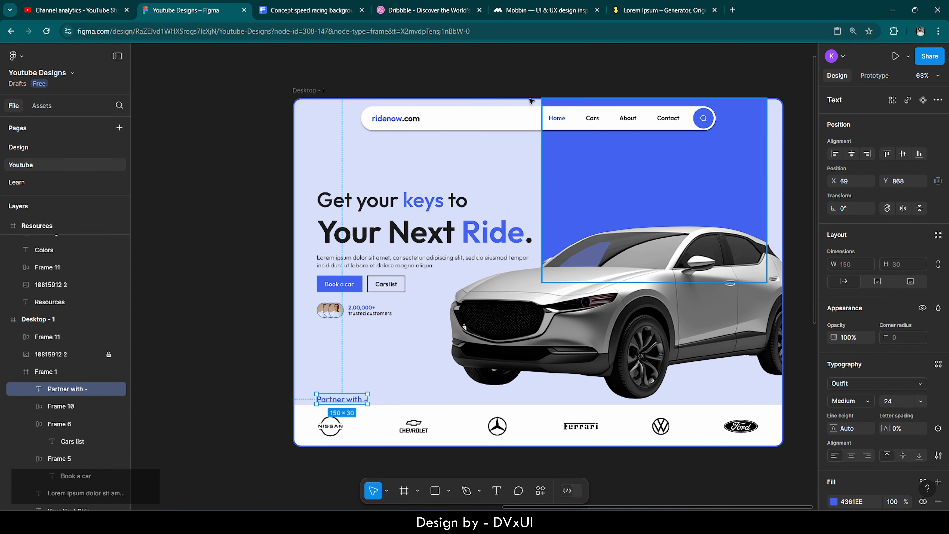
pyautogui.doubleClick(13, 320)
pyautogui.click(361, 76)
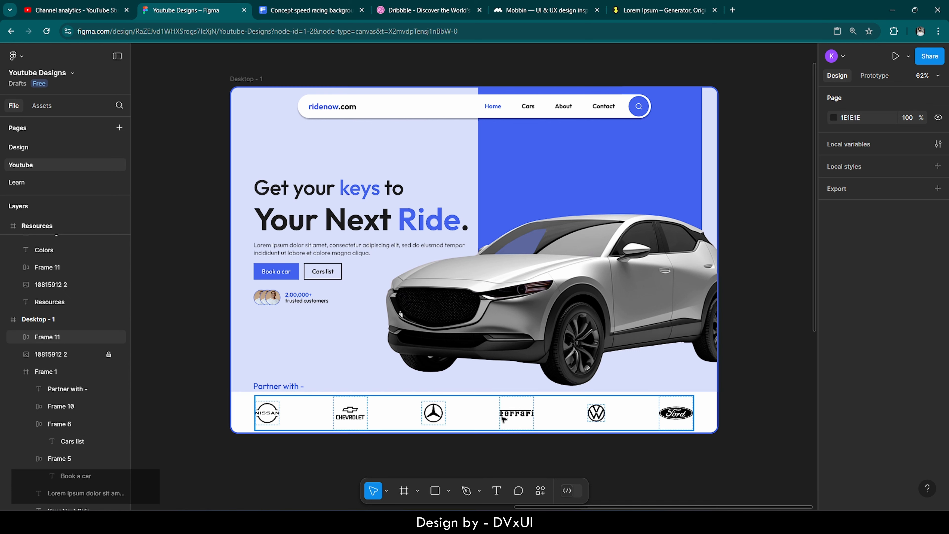
# Step: Add a text reading "ride" and "now" on two lines over the blue rectangle behind the car
pyautogui.click(496, 490)
pyautogui.click(521, 155)
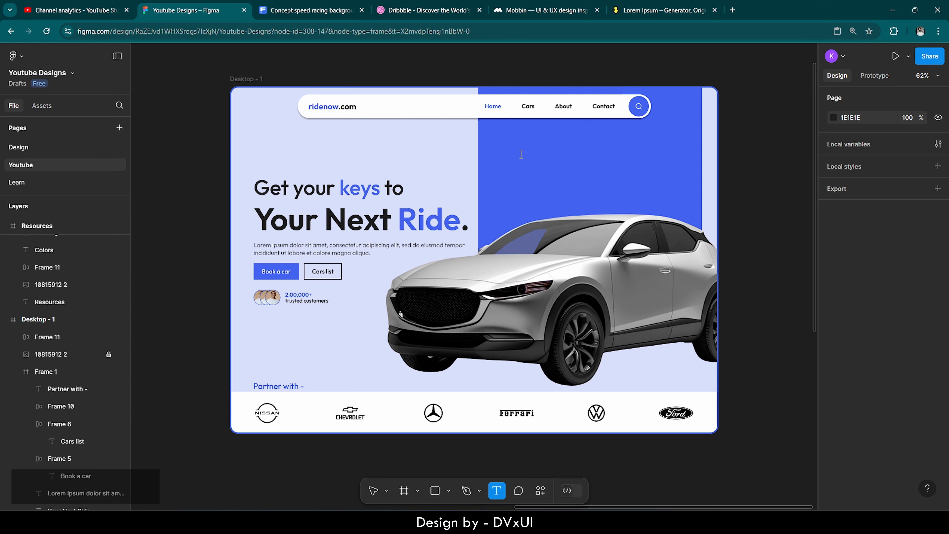
pyautogui.write('ride')
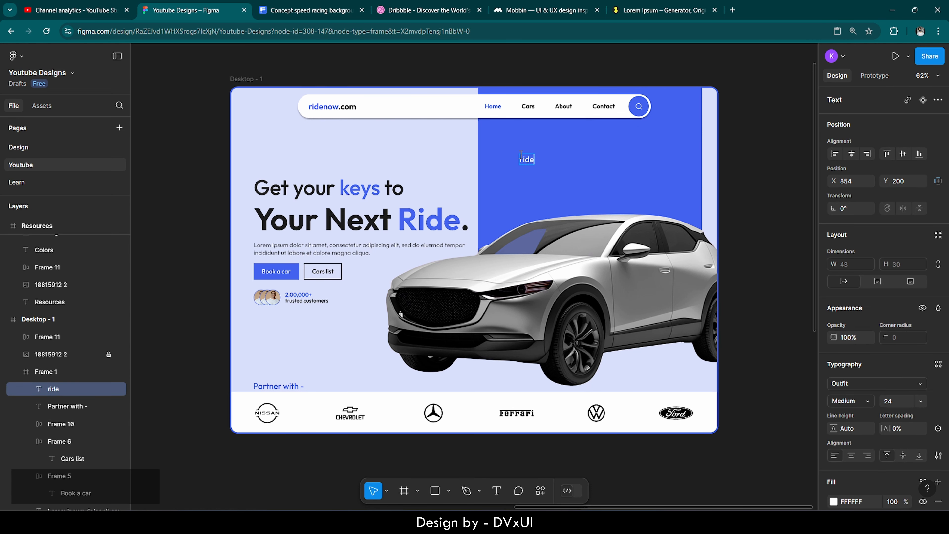
pyautogui.press('Return')
pyautogui.write('now')
# Step: Set the "ride now" text size to 250 and move it to the blue rectangle's upper left corner, at X 733, Y 8
pyautogui.hotkey('ctrl', 'a')
pyautogui.click(892, 399)
pyautogui.press('BackSpace')
pyautogui.write('250')
pyautogui.press('Return')
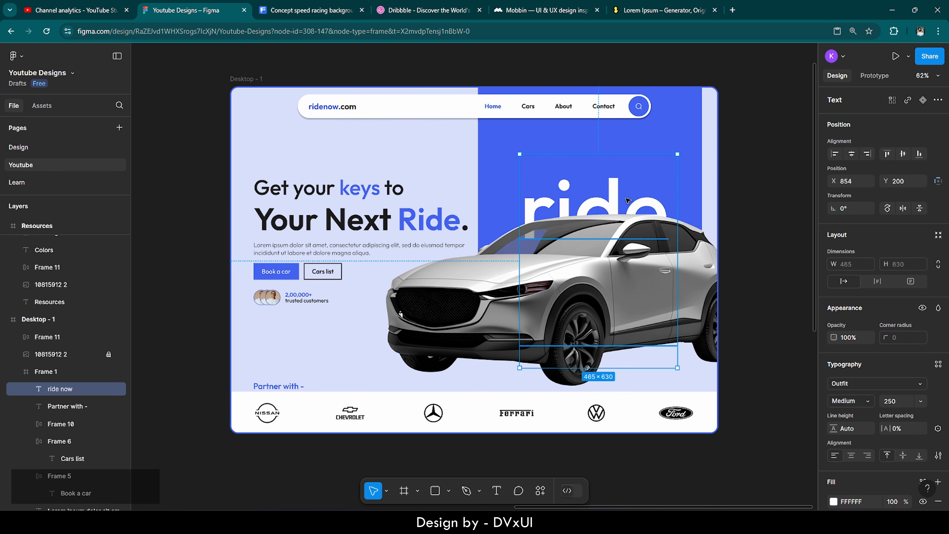
pyautogui.moveTo(628, 201); pyautogui.dragTo(586, 135)
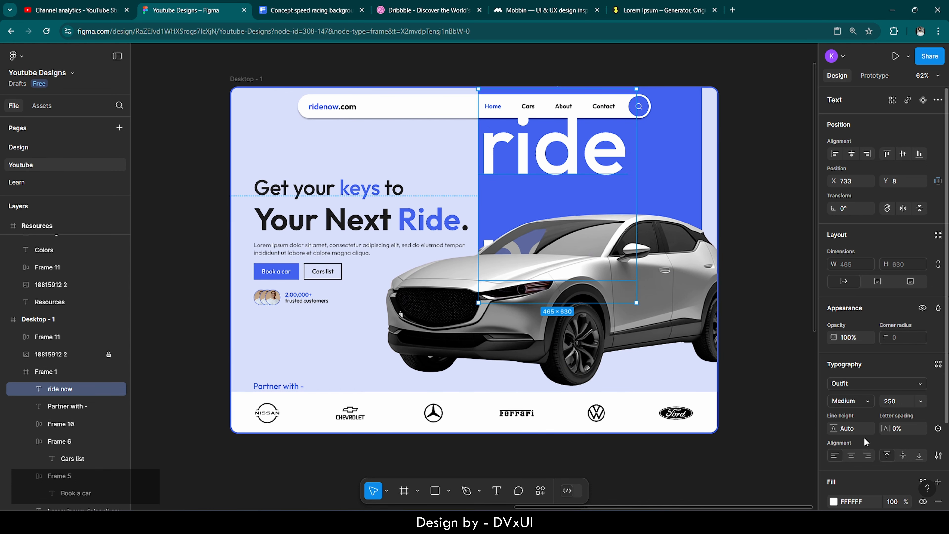
# Step: Set the line height of the "ride now" text to 188
pyautogui.click(846, 429)
pyautogui.write('108')
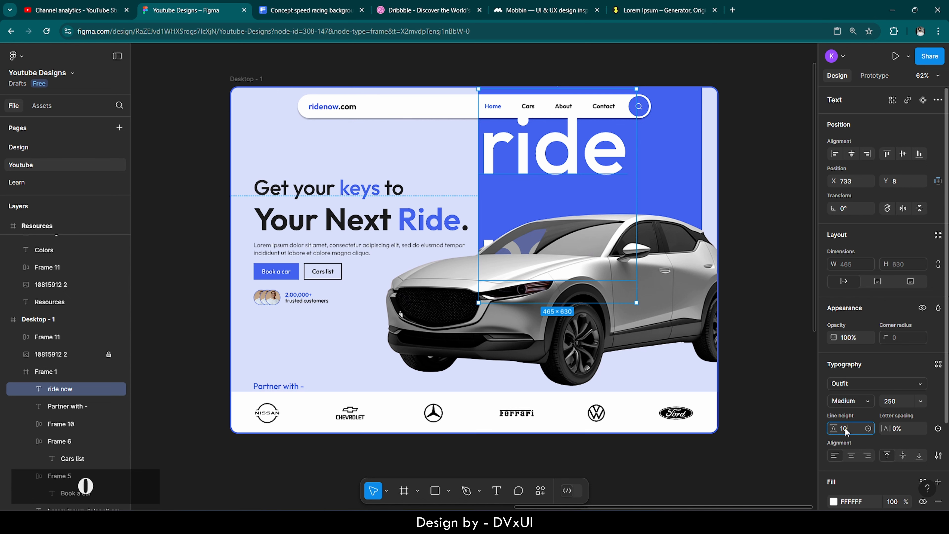
pyautogui.press('Return')
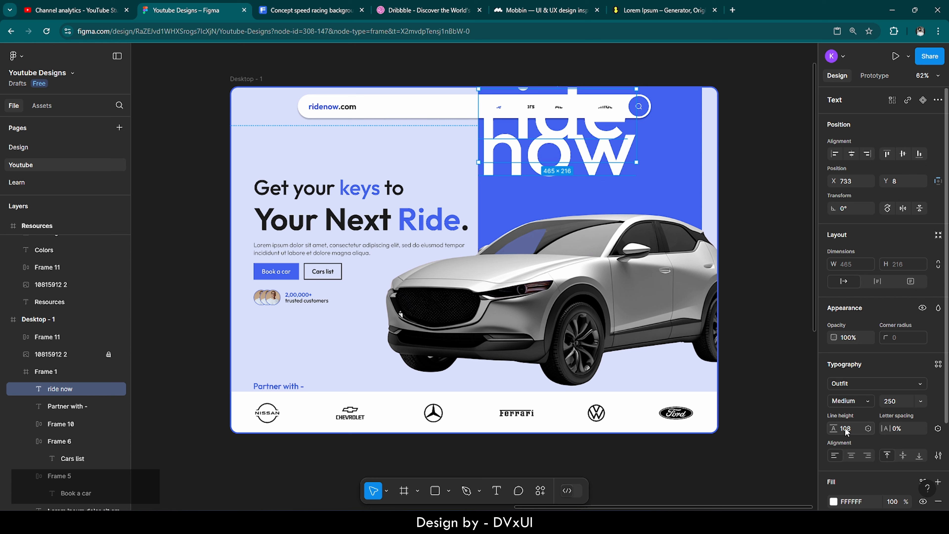
pyautogui.click(847, 431)
pyautogui.press('shift')
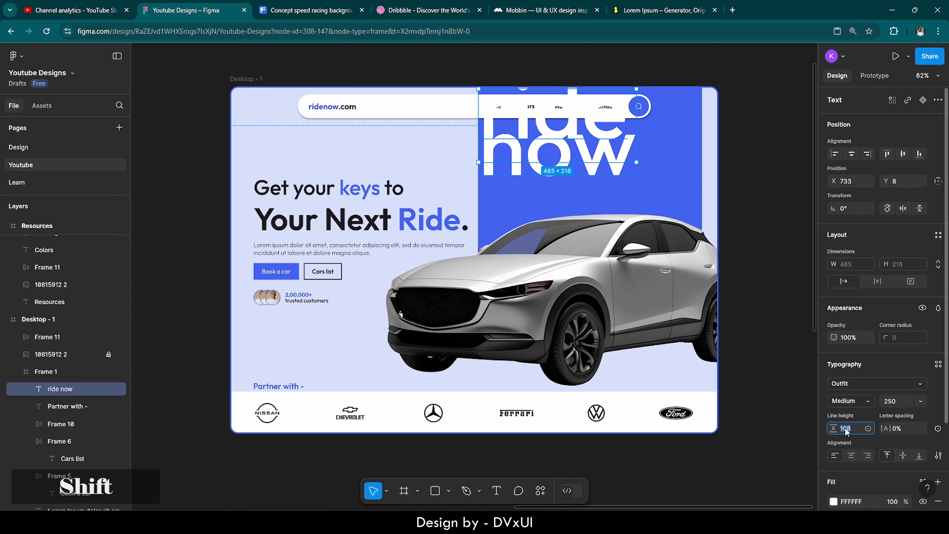
pyautogui.hotkey('shift', 'Down')
pyautogui.hotkey('shift', 'Up')
pyautogui.hotkey('shift', 'Up')
pyautogui.hotkey('shift', 'Up')
pyautogui.hotkey('shift', 'Up')
pyautogui.hotkey('shift', 'Up')
pyautogui.hotkey('shift', 'Up')
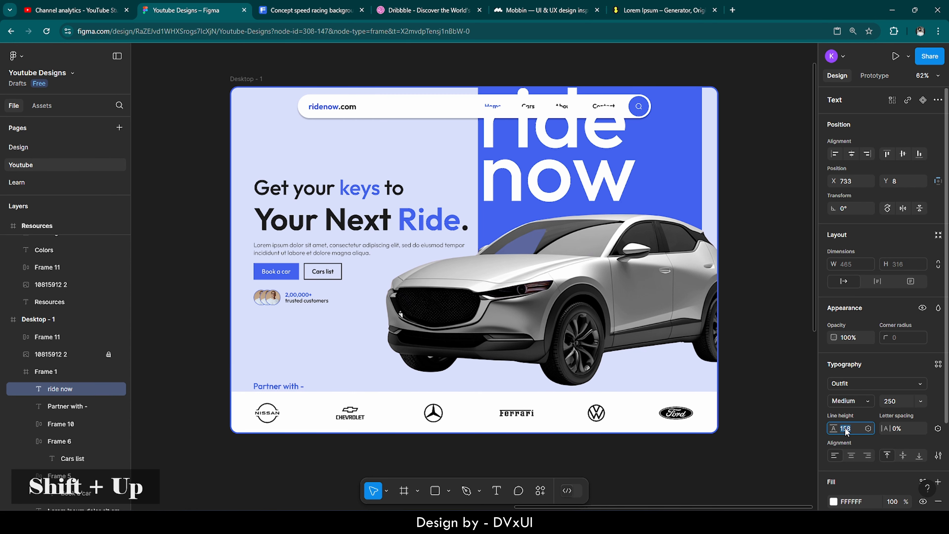
pyautogui.hotkey('shift', 'Up')
pyautogui.hotkey('shift', 'Up')
pyautogui.hotkey('shift', 'Up')
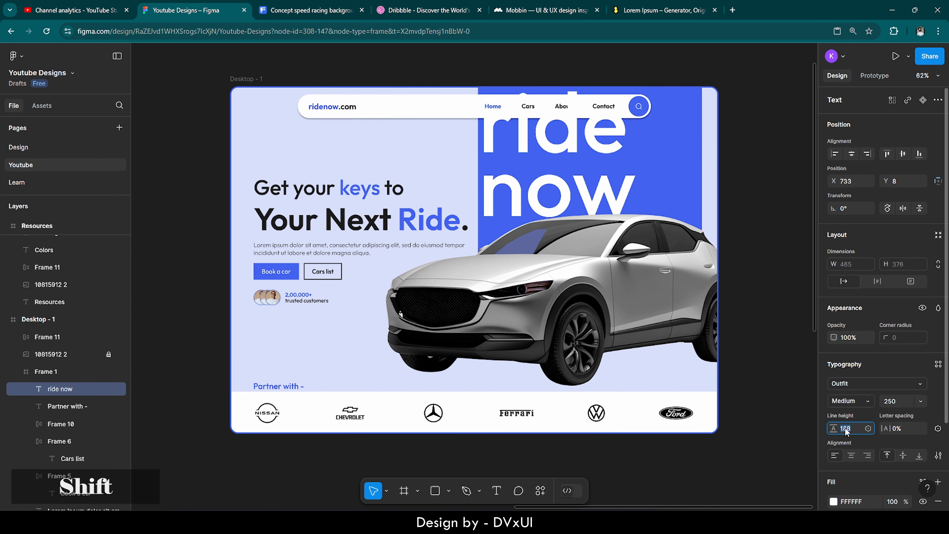
# Step: Move the "ride now" text just below the navigation bar to X 741, Y 94 and set its white fill opacity to 10%
pyautogui.moveTo(584, 150); pyautogui.dragTo(587, 178)
pyautogui.rightClick(587, 178)
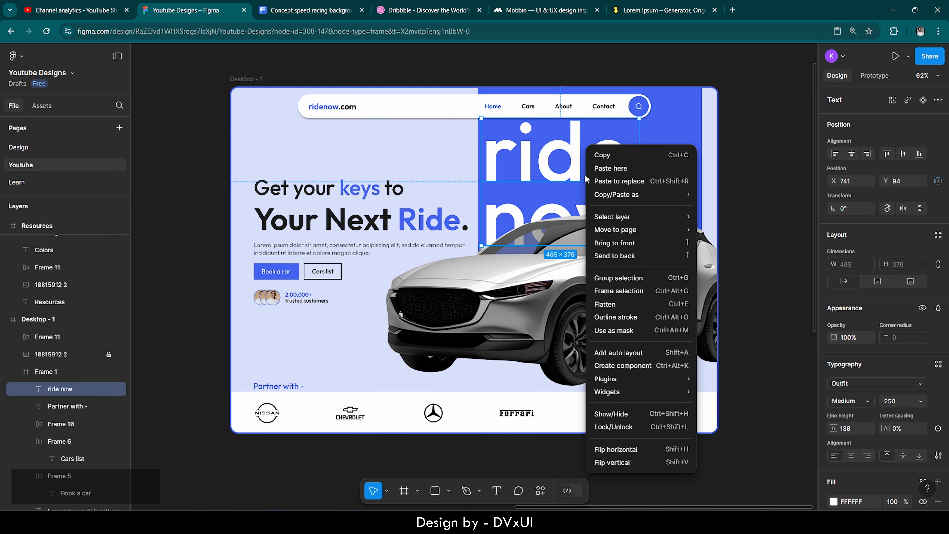
pyautogui.press('Escape')
pyautogui.click(894, 501)
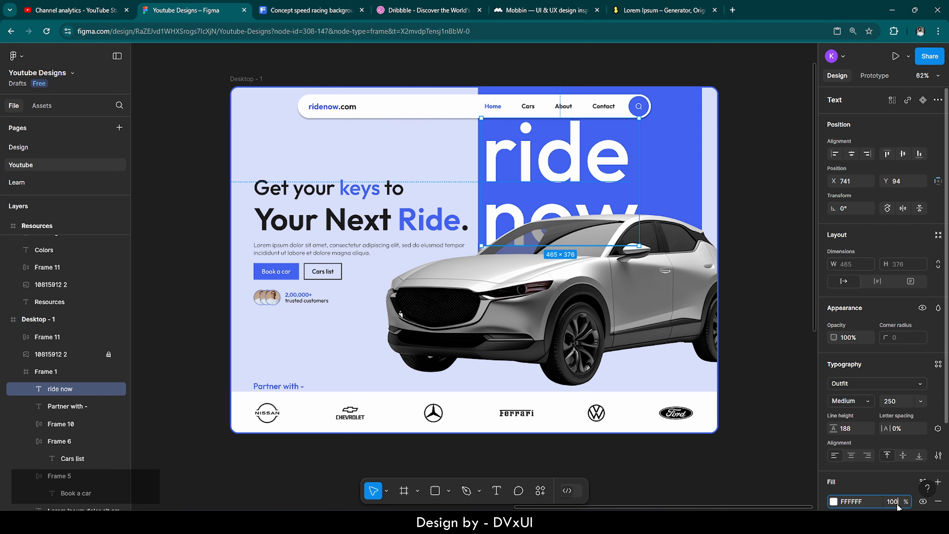
pyautogui.write('10')
pyautogui.press('Return')
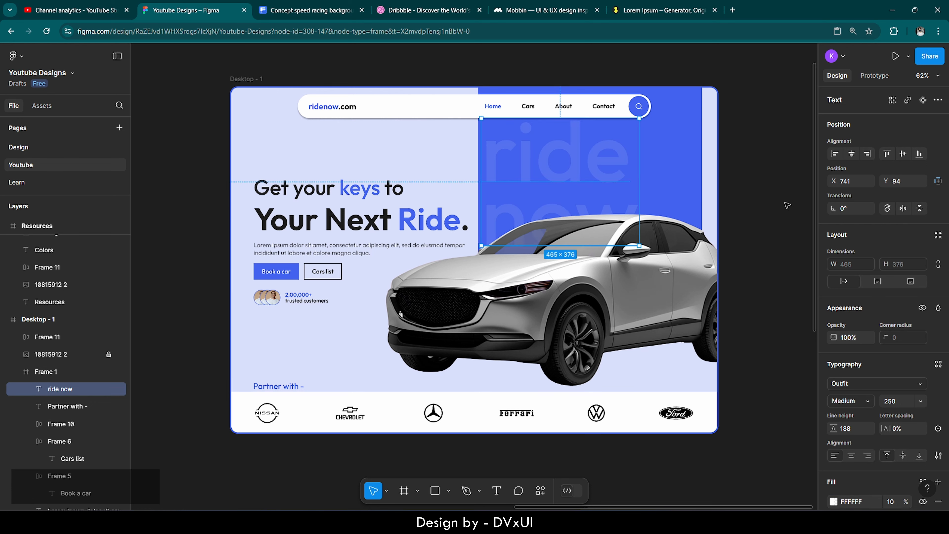
# Step: Shift the faint "ride now" text rightward within the blue rectangle to X 761
pyautogui.hotkey('shift', 'Right')
pyautogui.hotkey('shift', 'Right')
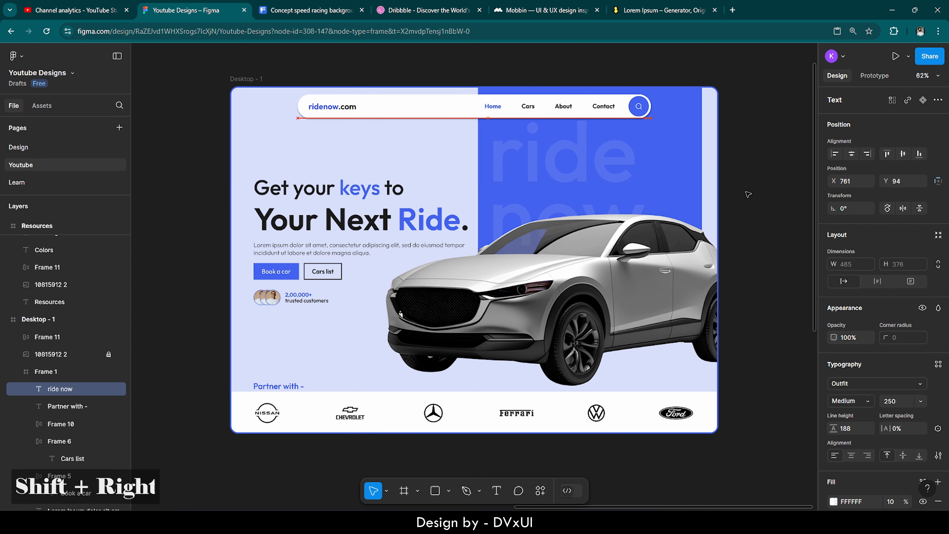
pyautogui.hotkey('shift', 'Right')
pyautogui.hotkey('shift', 'Left')
pyautogui.hotkey('shift', 'Left')
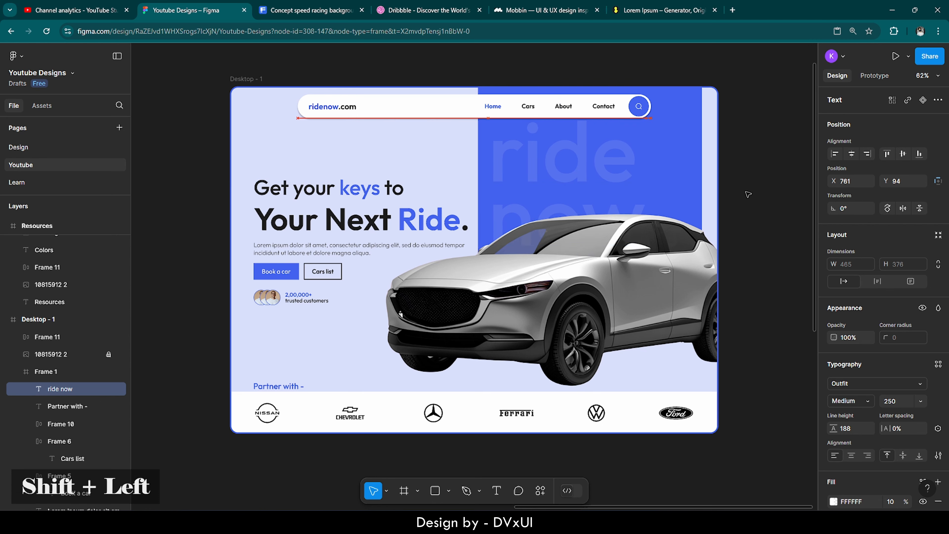
pyautogui.click(747, 194)
# Step: Add a second text reading "ride" and "now" on two lines over the light background by the headline, at X 104, Y 105
pyautogui.click(496, 491)
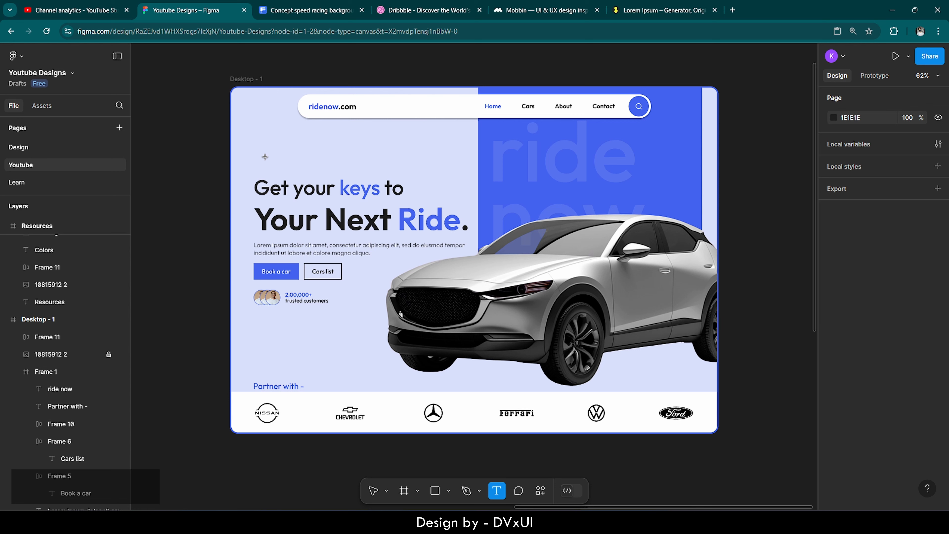
pyautogui.click(265, 121)
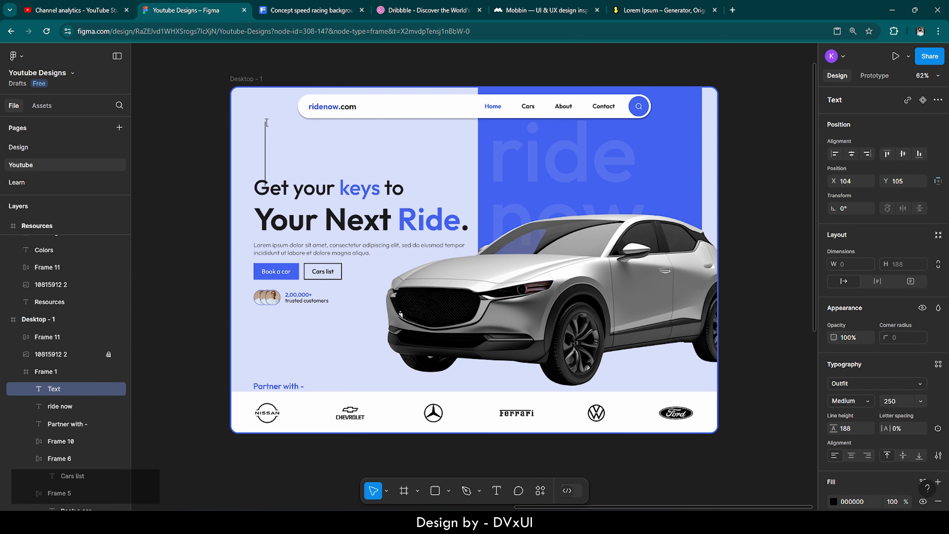
pyautogui.write('ride')
pyautogui.press('Escape')
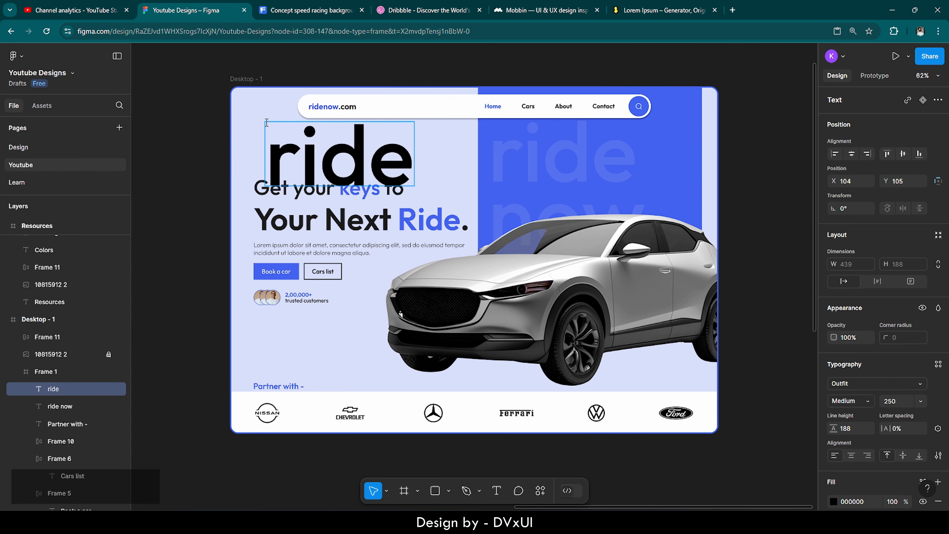
pyautogui.press('Return')
pyautogui.write('now')
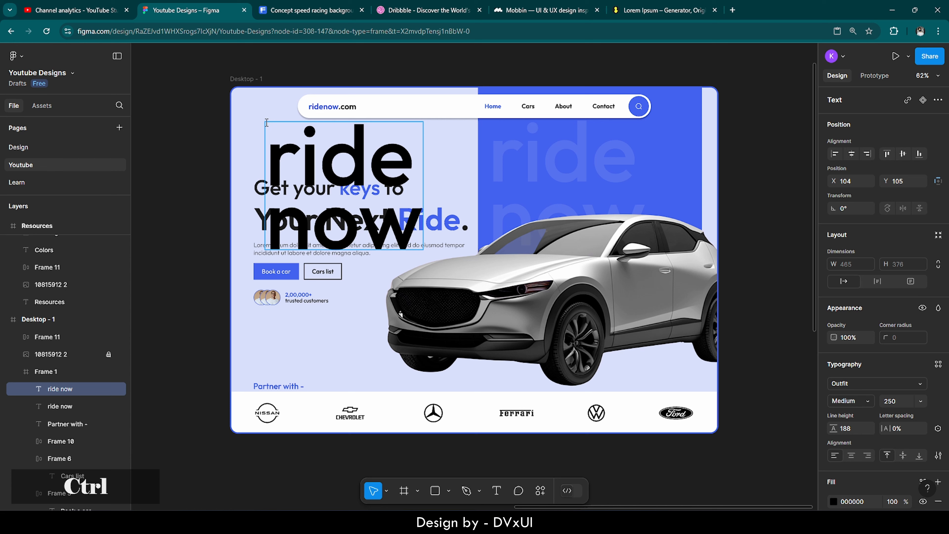
# Step: Set the second "ride now" text beside the headline to font size 164 with a line height of 108
pyautogui.hotkey('ctrl', 'a')
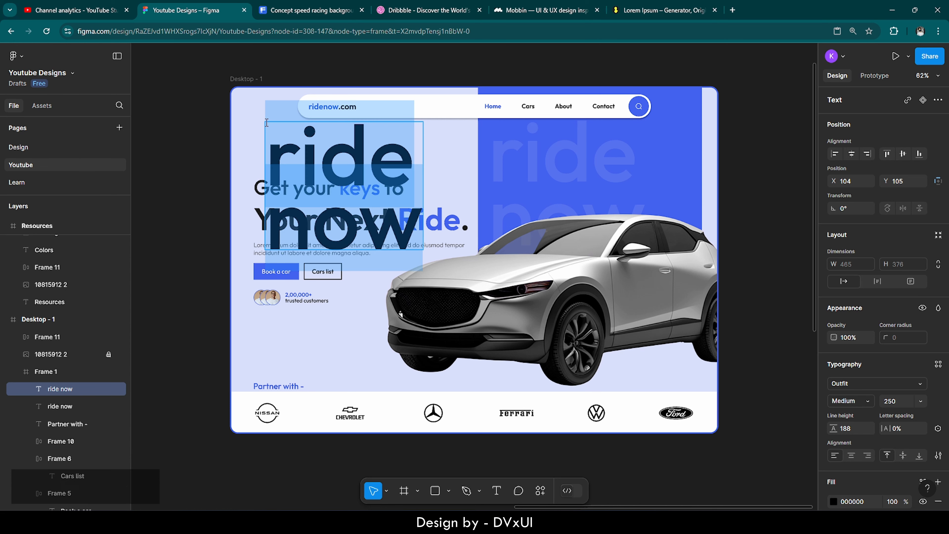
pyautogui.click(893, 402)
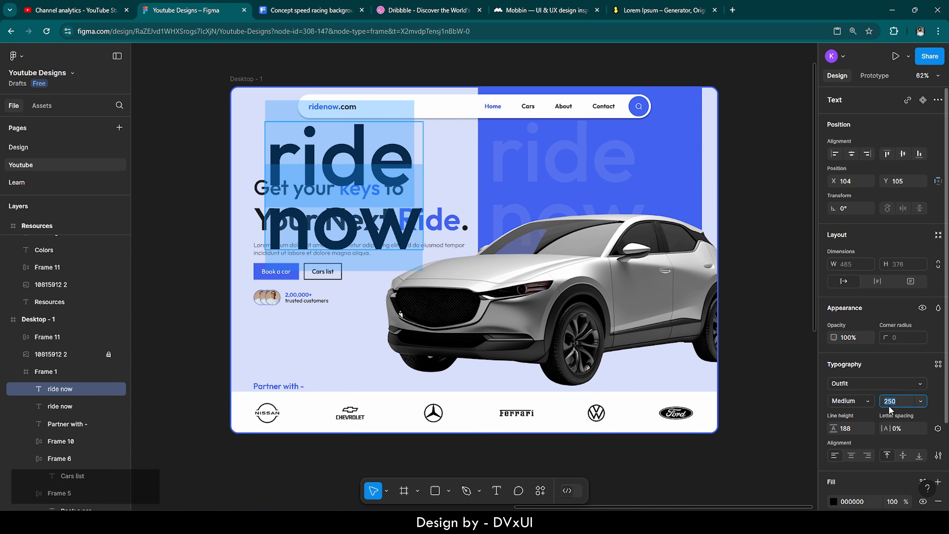
pyautogui.write('164')
pyautogui.press('Return')
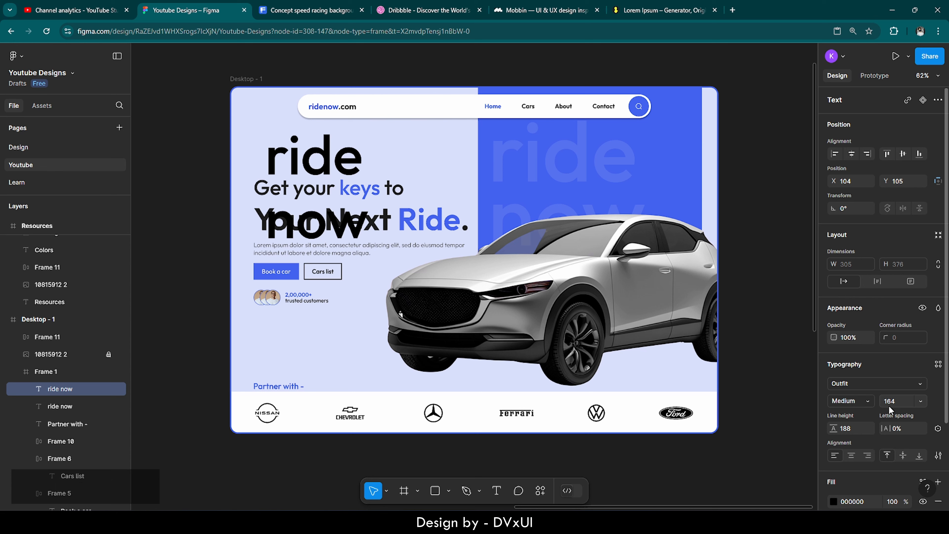
pyautogui.click(850, 427)
pyautogui.write('108')
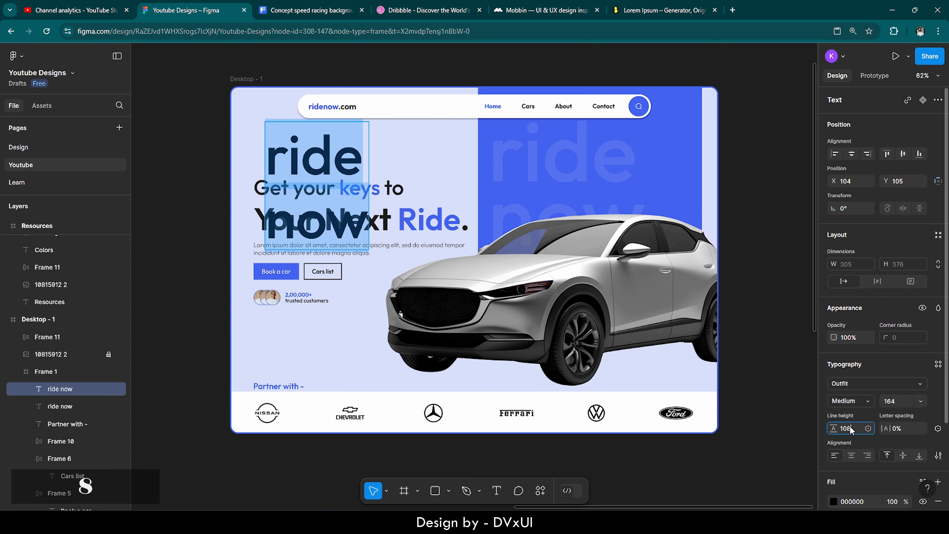
pyautogui.press('Return')
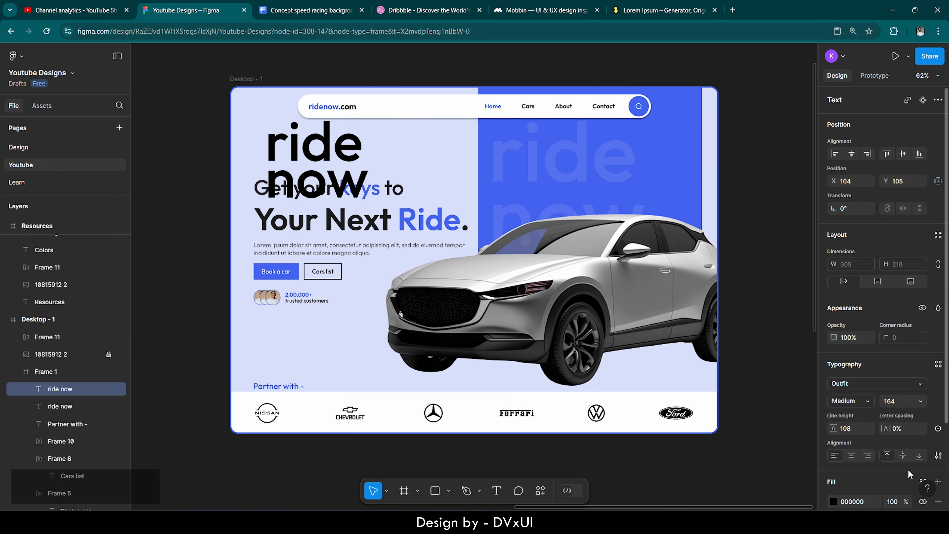
# Step: Fill the second "ride now" text with blue 4361EE at 10% opacity
pyautogui.click(834, 502)
pyautogui.click(715, 455)
pyautogui.click(893, 501)
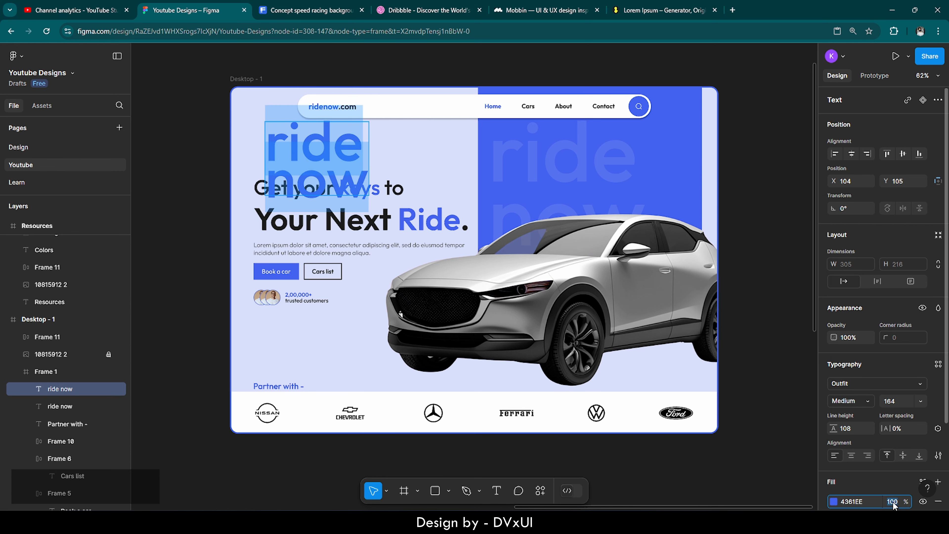
pyautogui.press('BackSpace')
pyautogui.press('BackSpace')
pyautogui.write('0')
pyautogui.press('Return')
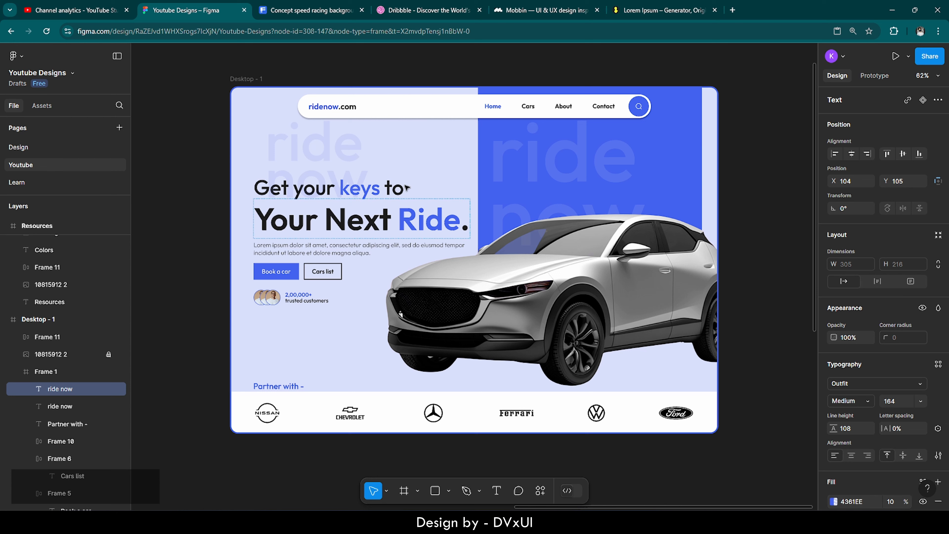
# Step: Move the faint blue "ride now" text to the frame's upper-left corner at X 8, Y 0 and send it to the back
pyautogui.moveTo(339, 153); pyautogui.dragTo(278, 120)
pyautogui.rightClick(278, 113)
pyautogui.moveTo(304, 202)
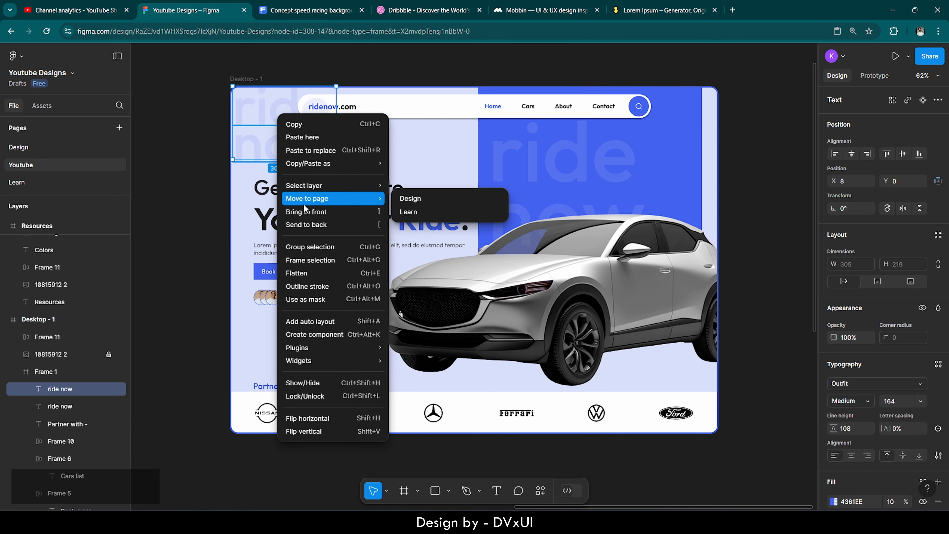
pyautogui.click(302, 225)
pyautogui.click(319, 77)
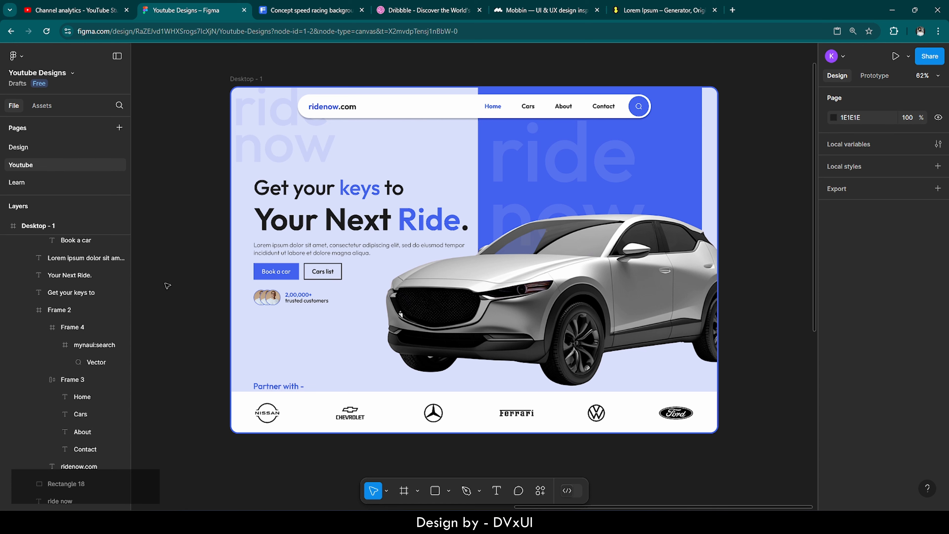
# Step: Hide the editor interface, go full screen and examine the hero design from the navigation bar to the partner logos
pyautogui.rightClick(308, 75)
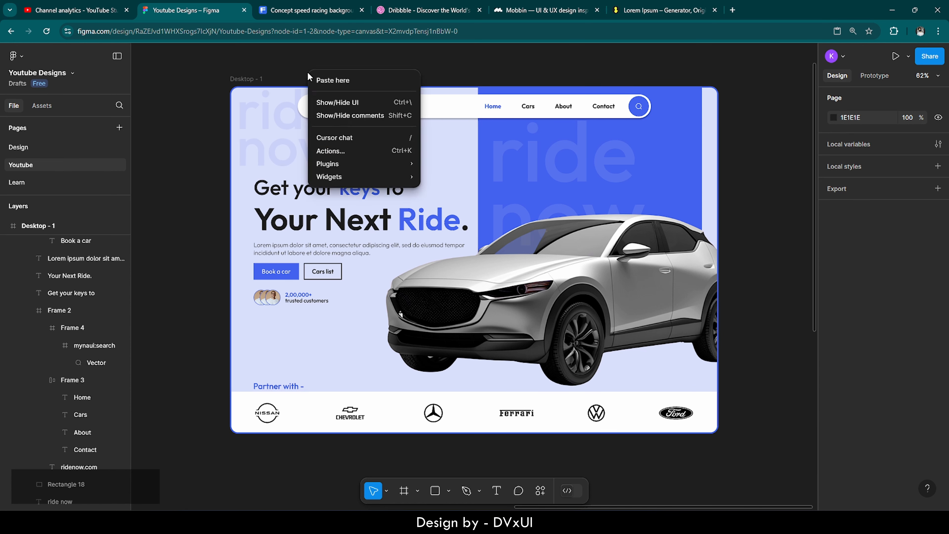
pyautogui.click(354, 102)
pyautogui.press('F11')
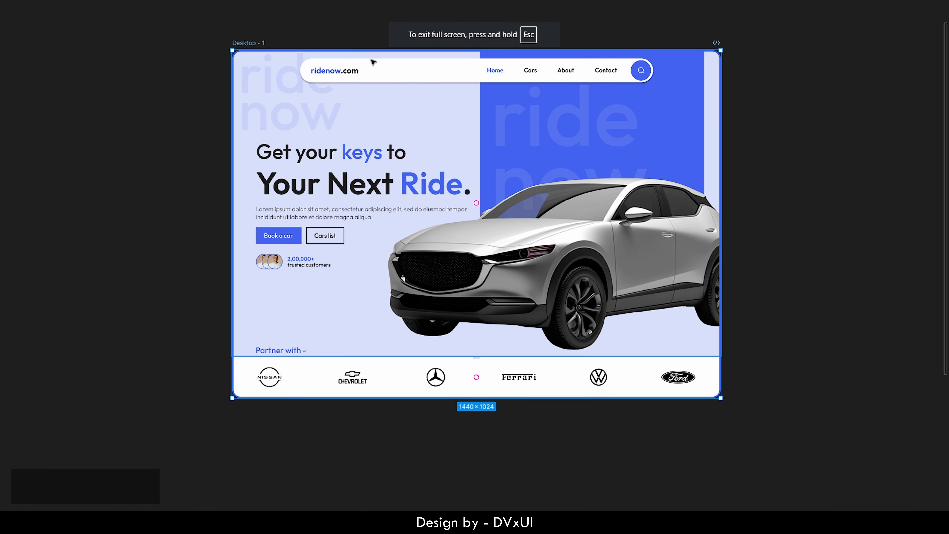
pyautogui.scroll(3, 358, 16)
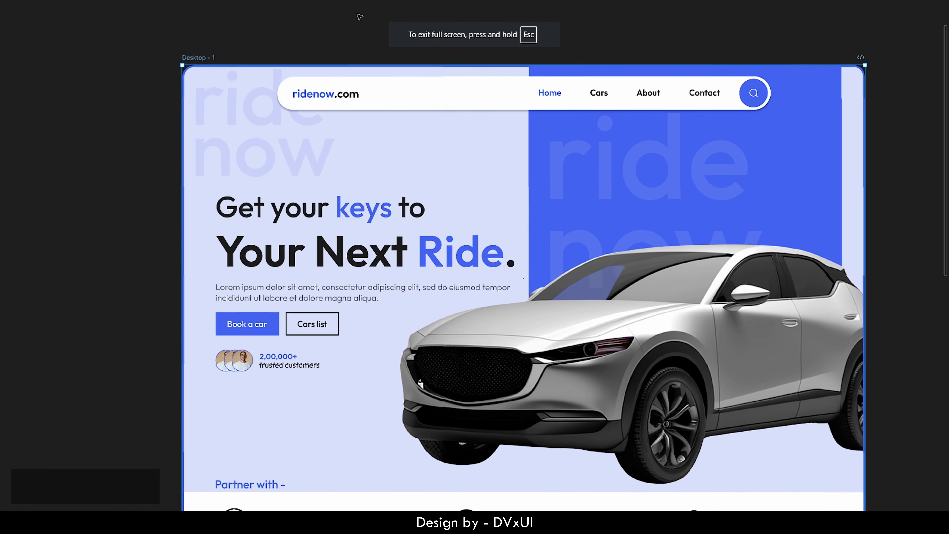
pyautogui.scroll(-1, 358, 15)
pyautogui.moveTo(216, 49); pyautogui.dragTo(184, 37)
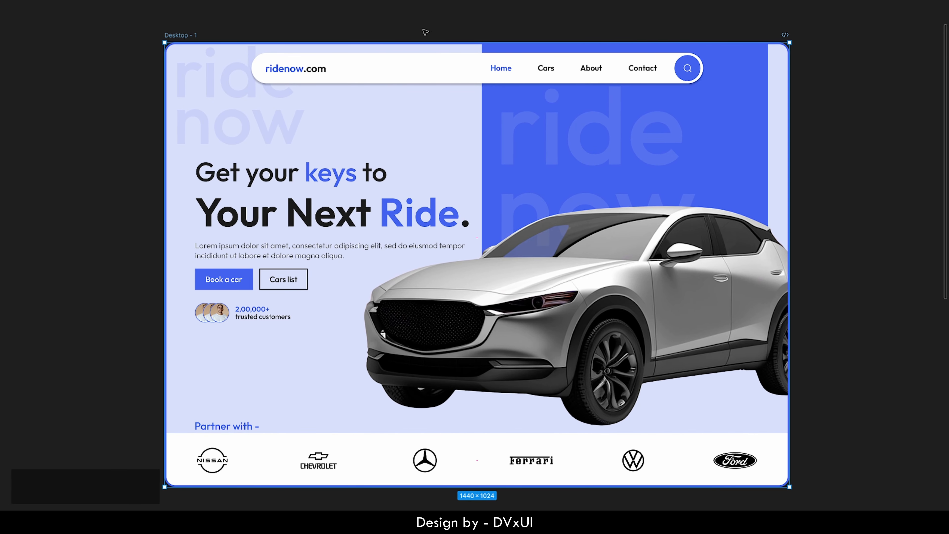
pyautogui.scroll(1, 448, 33)
pyautogui.scroll(-2, 448, 33)
pyautogui.scroll(1, 370, 31)
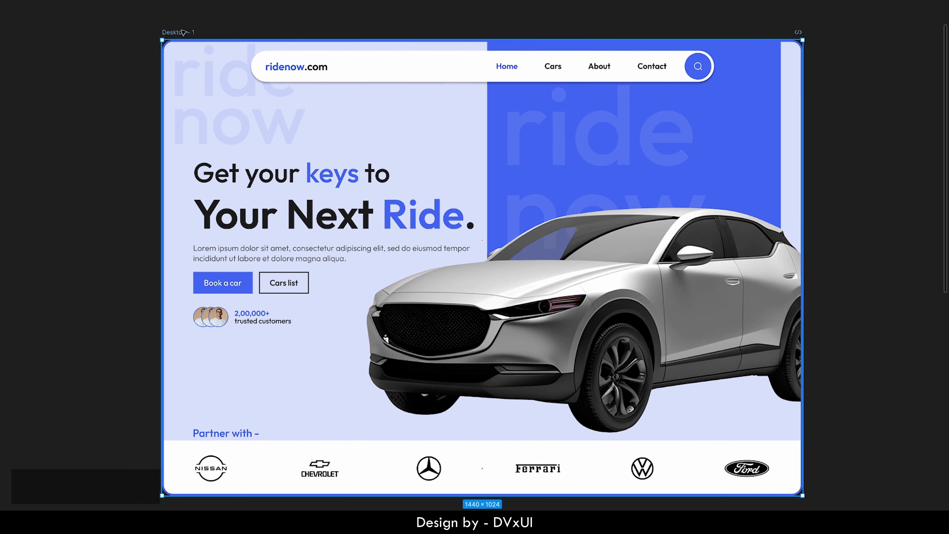